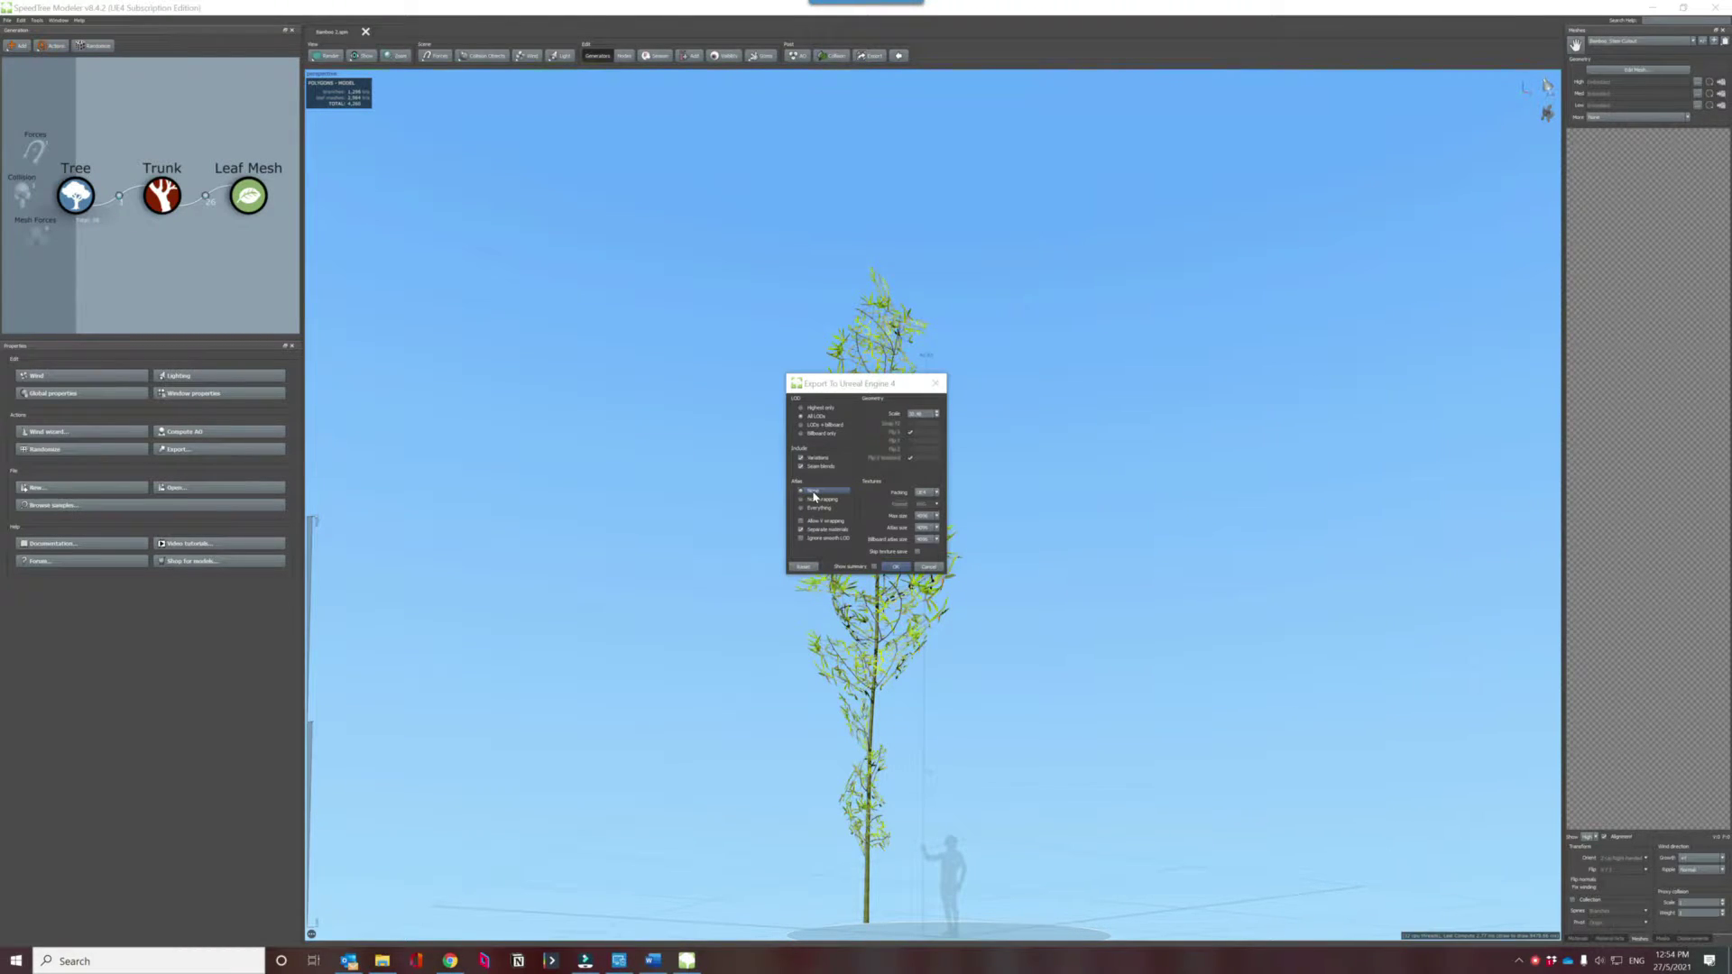
Set the atlas option of the Unreal Engine 4 export to None.
click(820, 509)
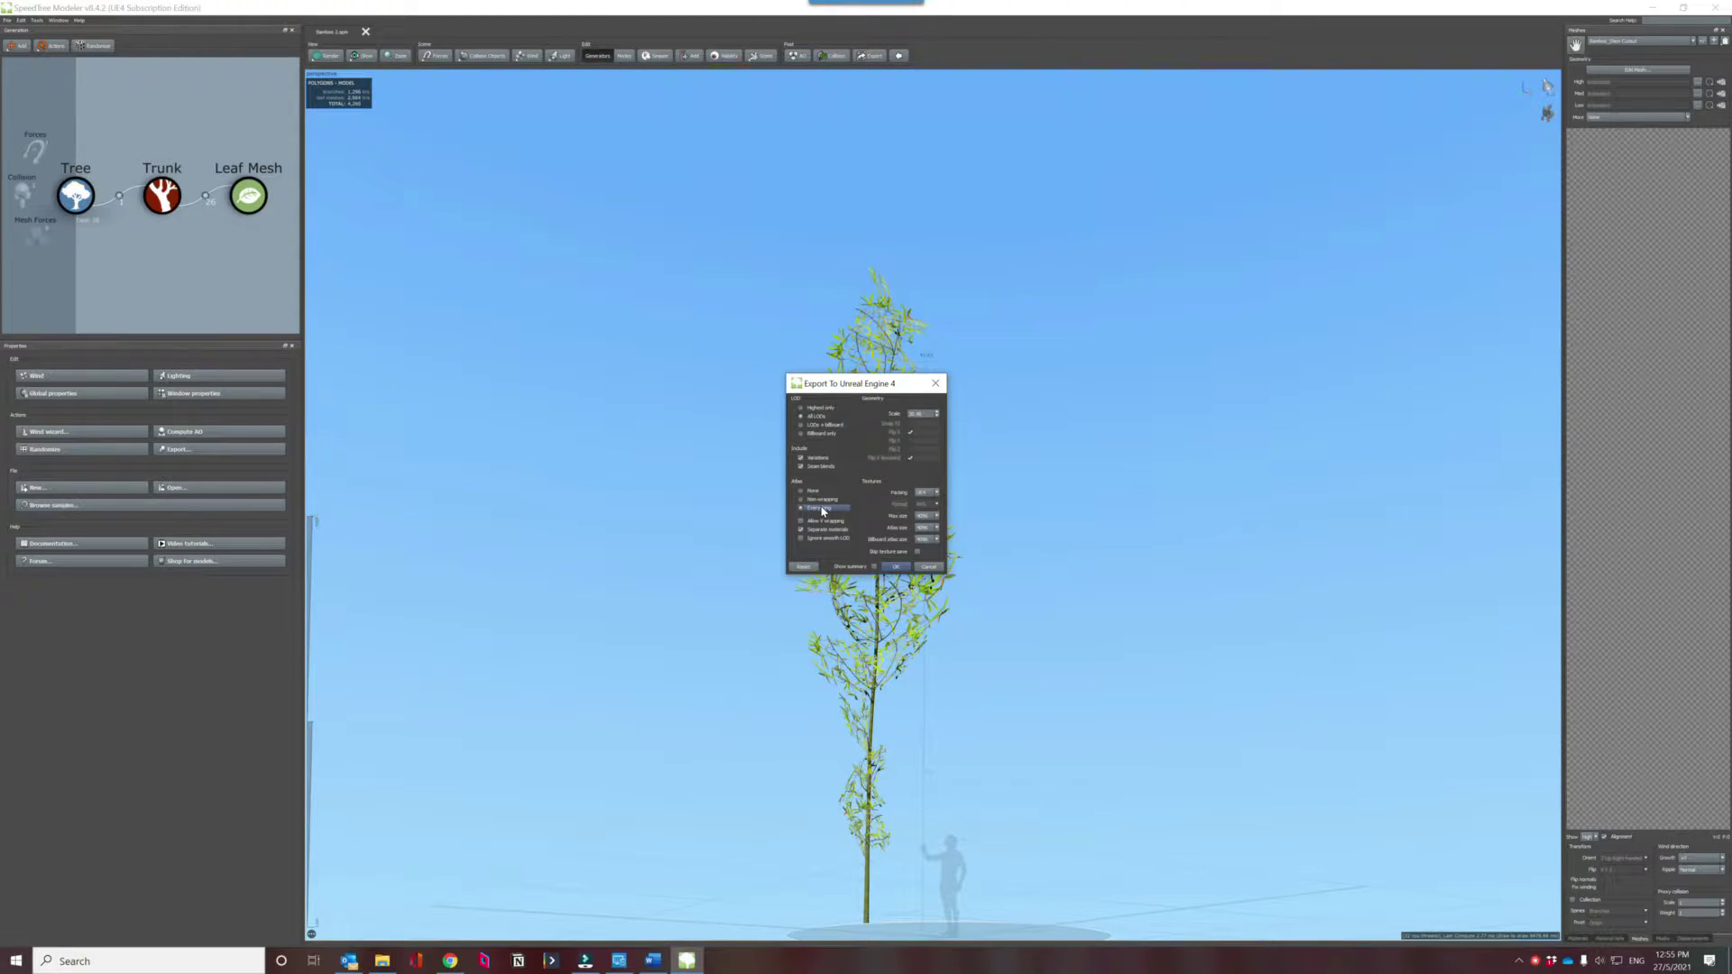
click(813, 492)
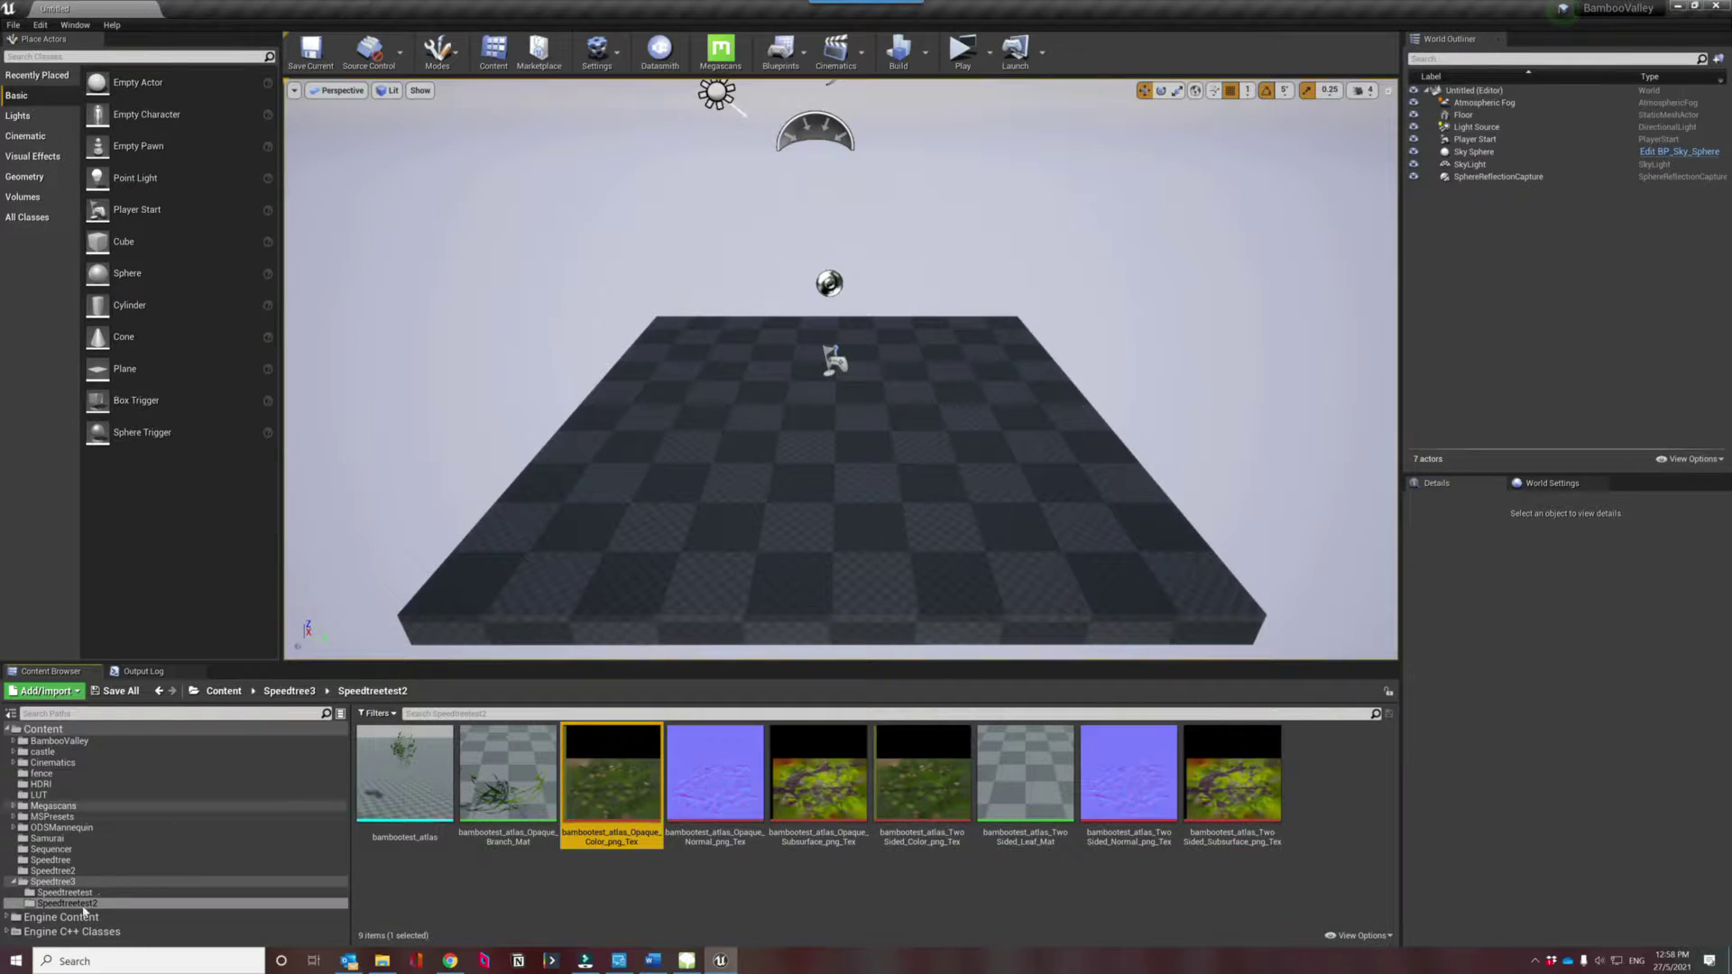
Open the Bamboo_Stem_Branch_Mat material from the Speedtreetest folder in Unreal Engine and examine its color and normal texture samples and SpeedTree node.
click(81, 892)
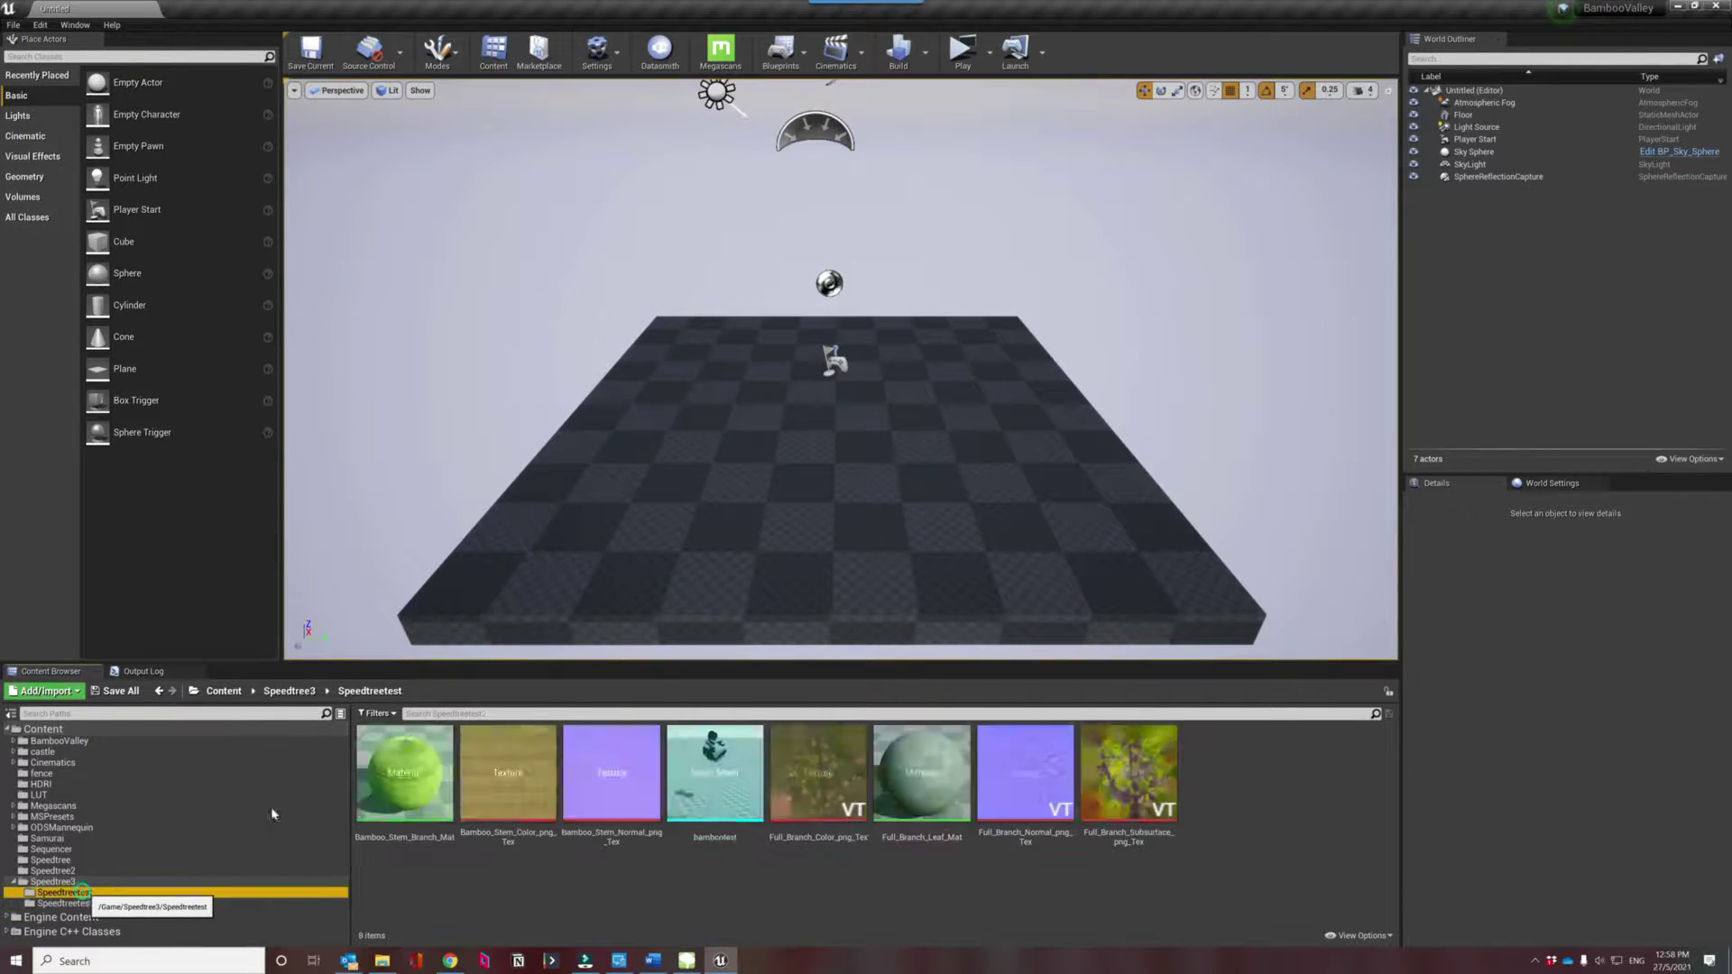
drag(404, 776, 539, 421)
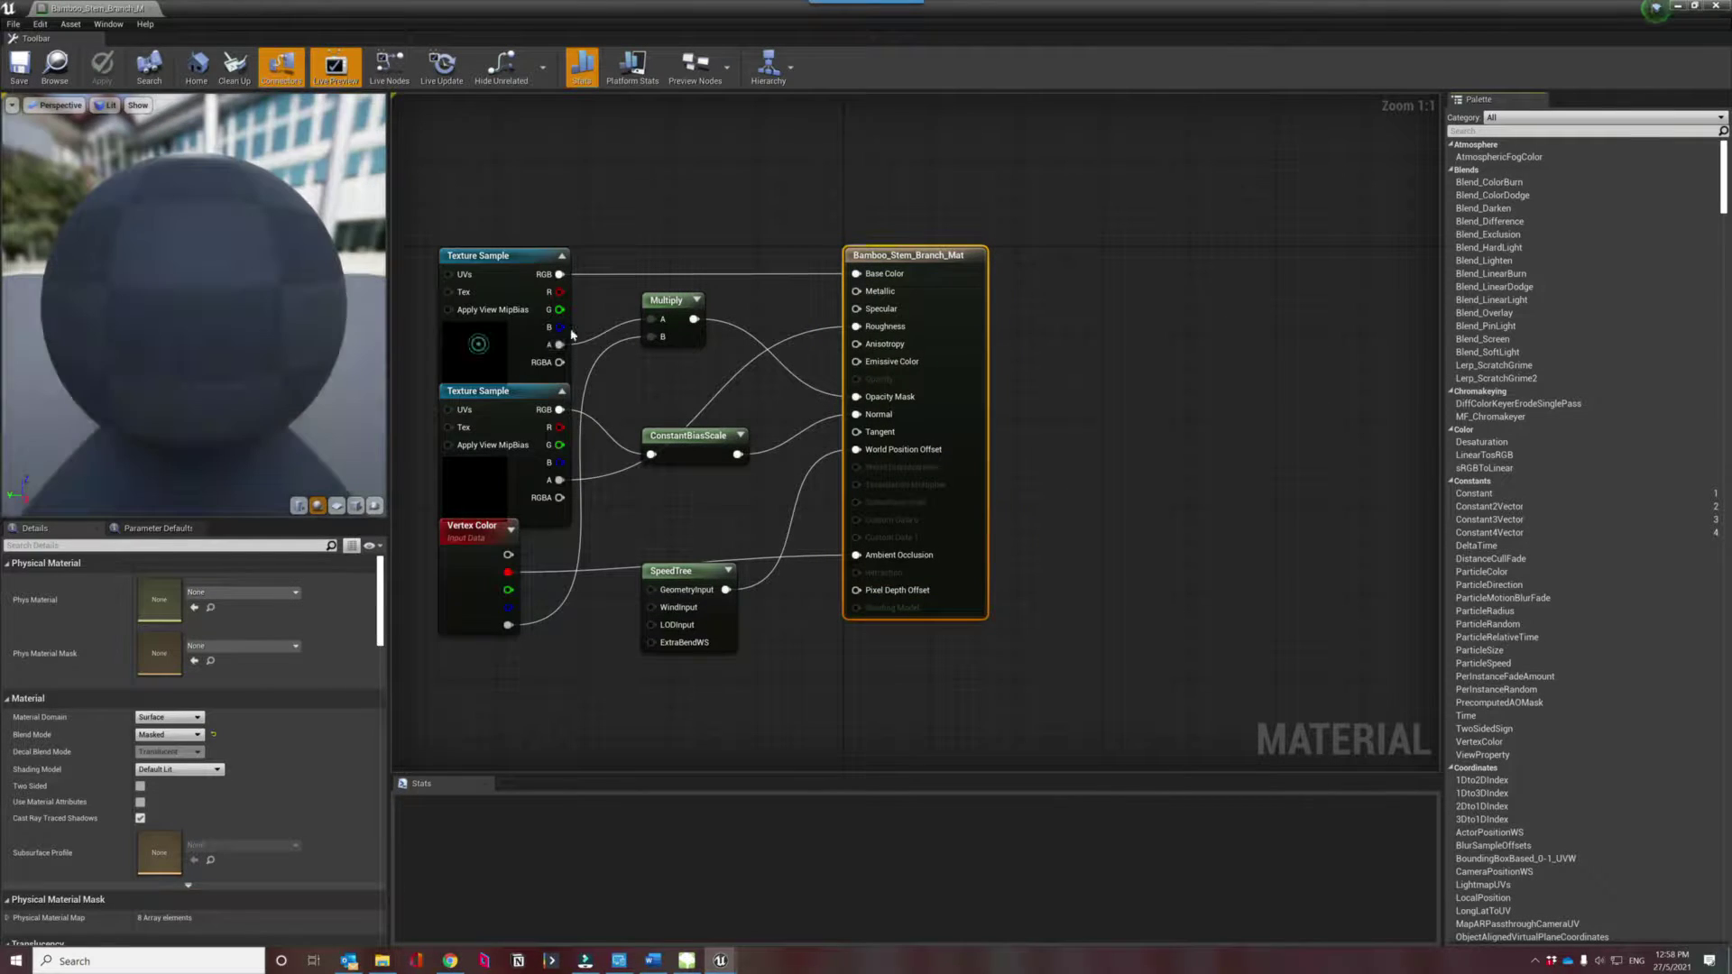
click(471, 352)
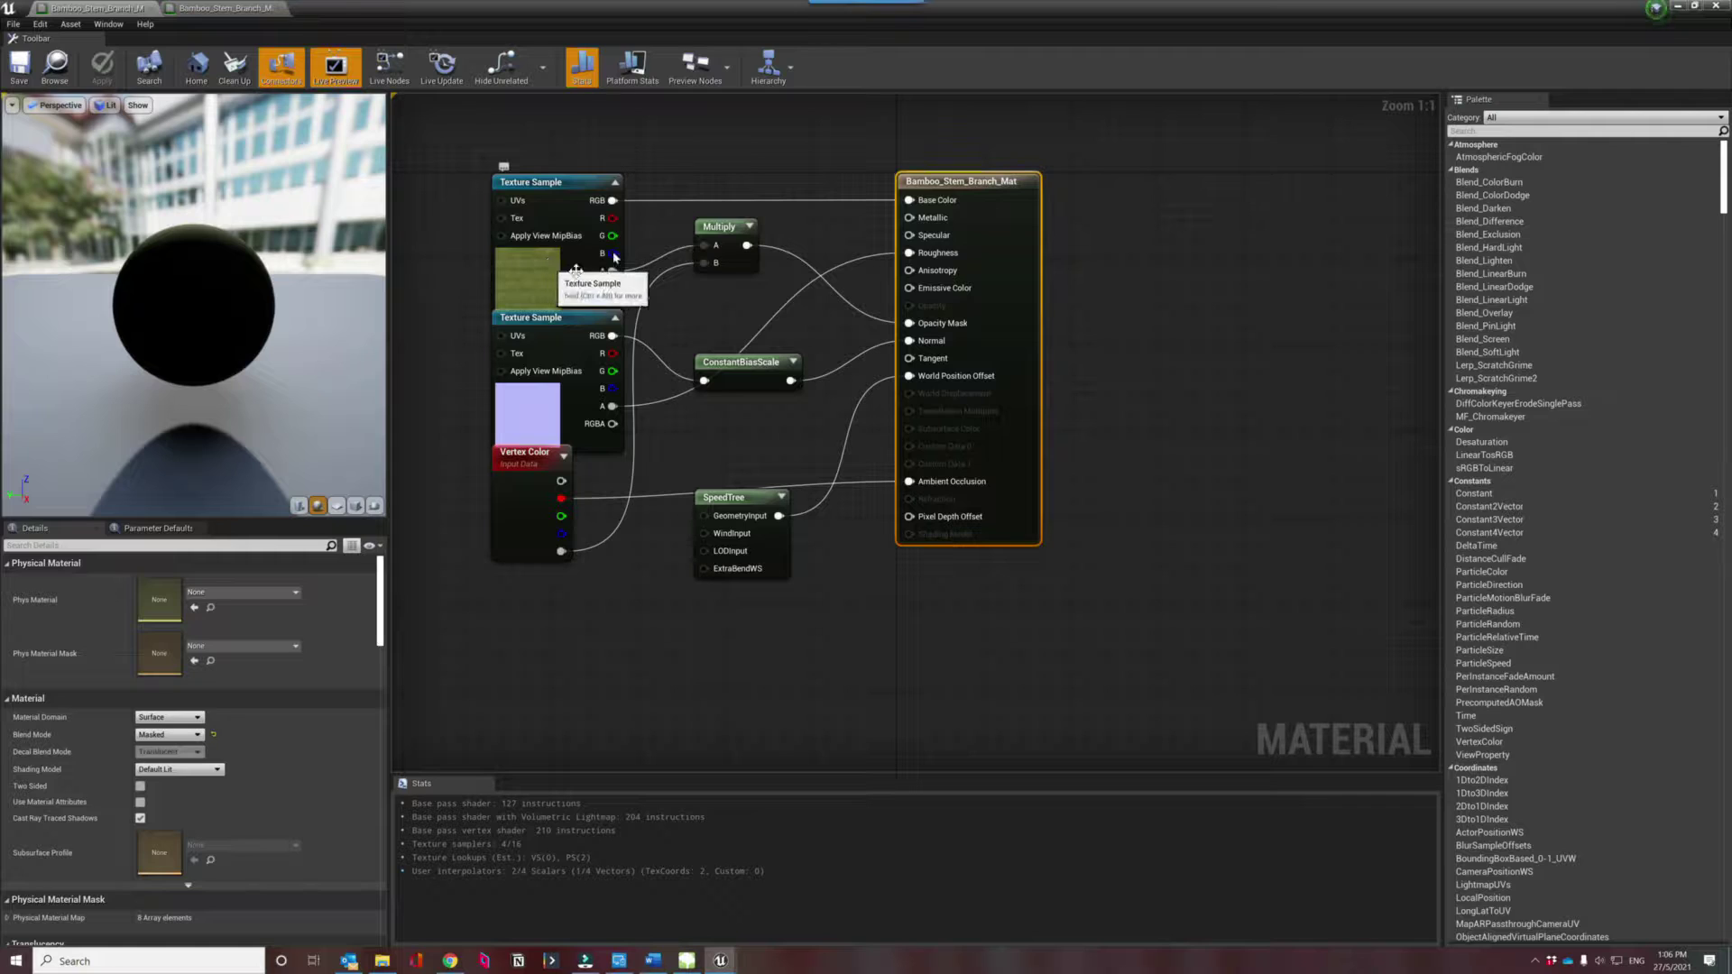
click(567, 207)
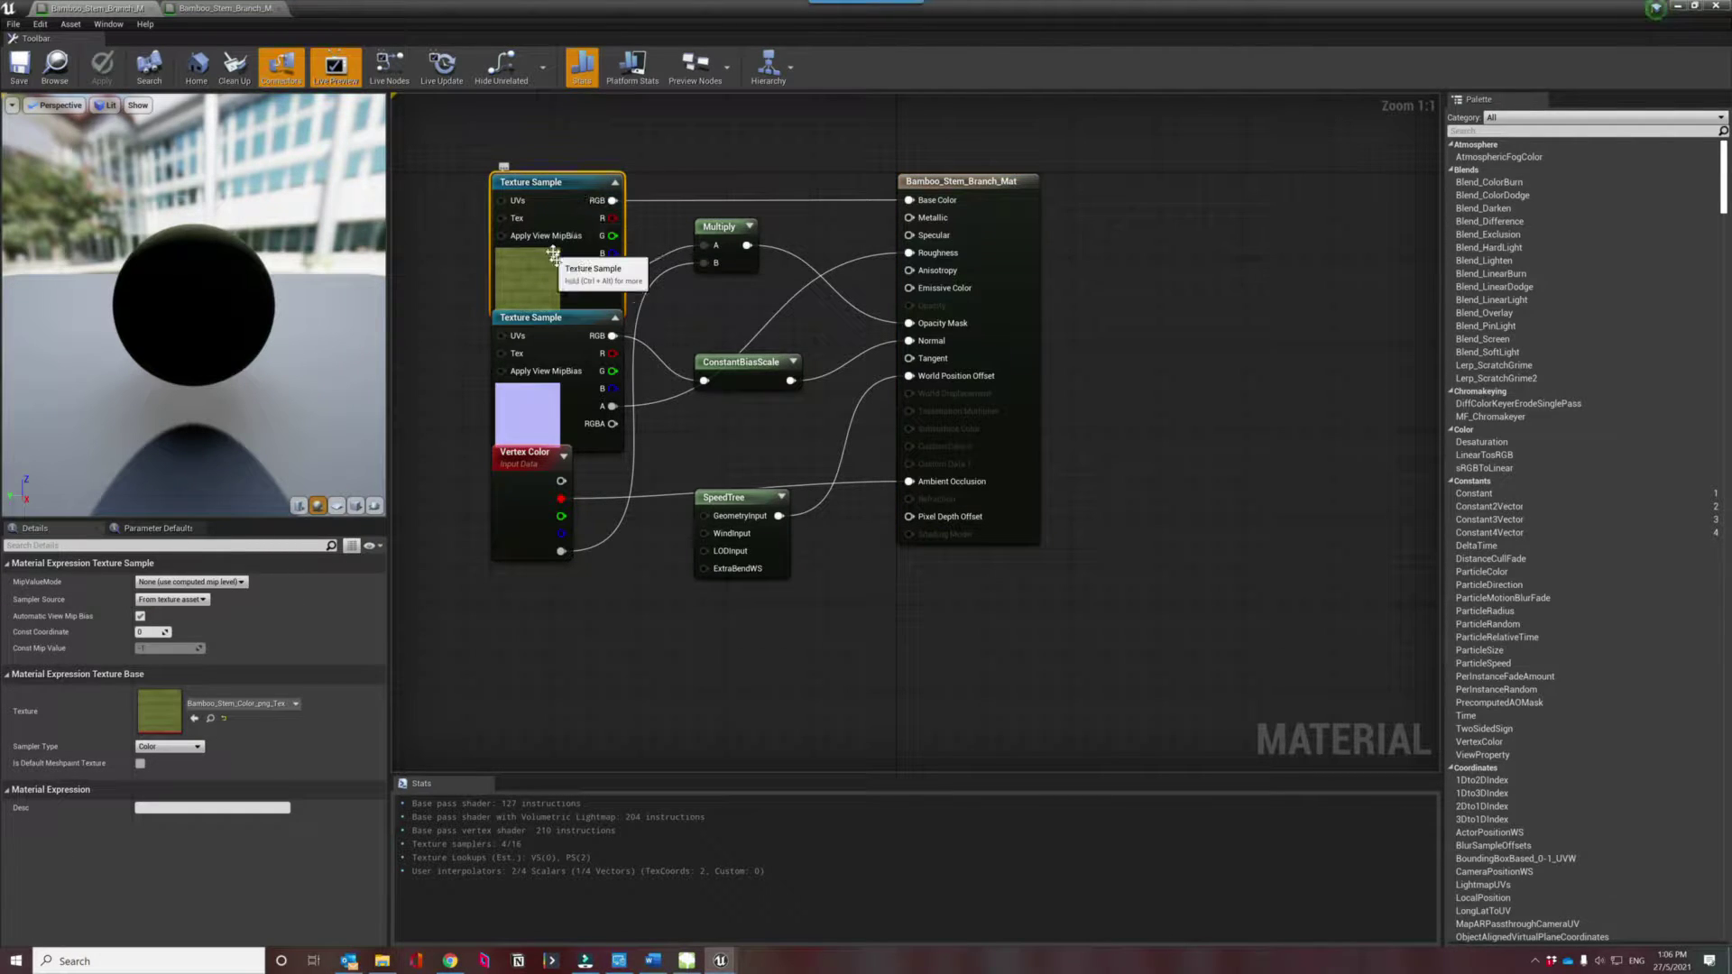
click(545, 406)
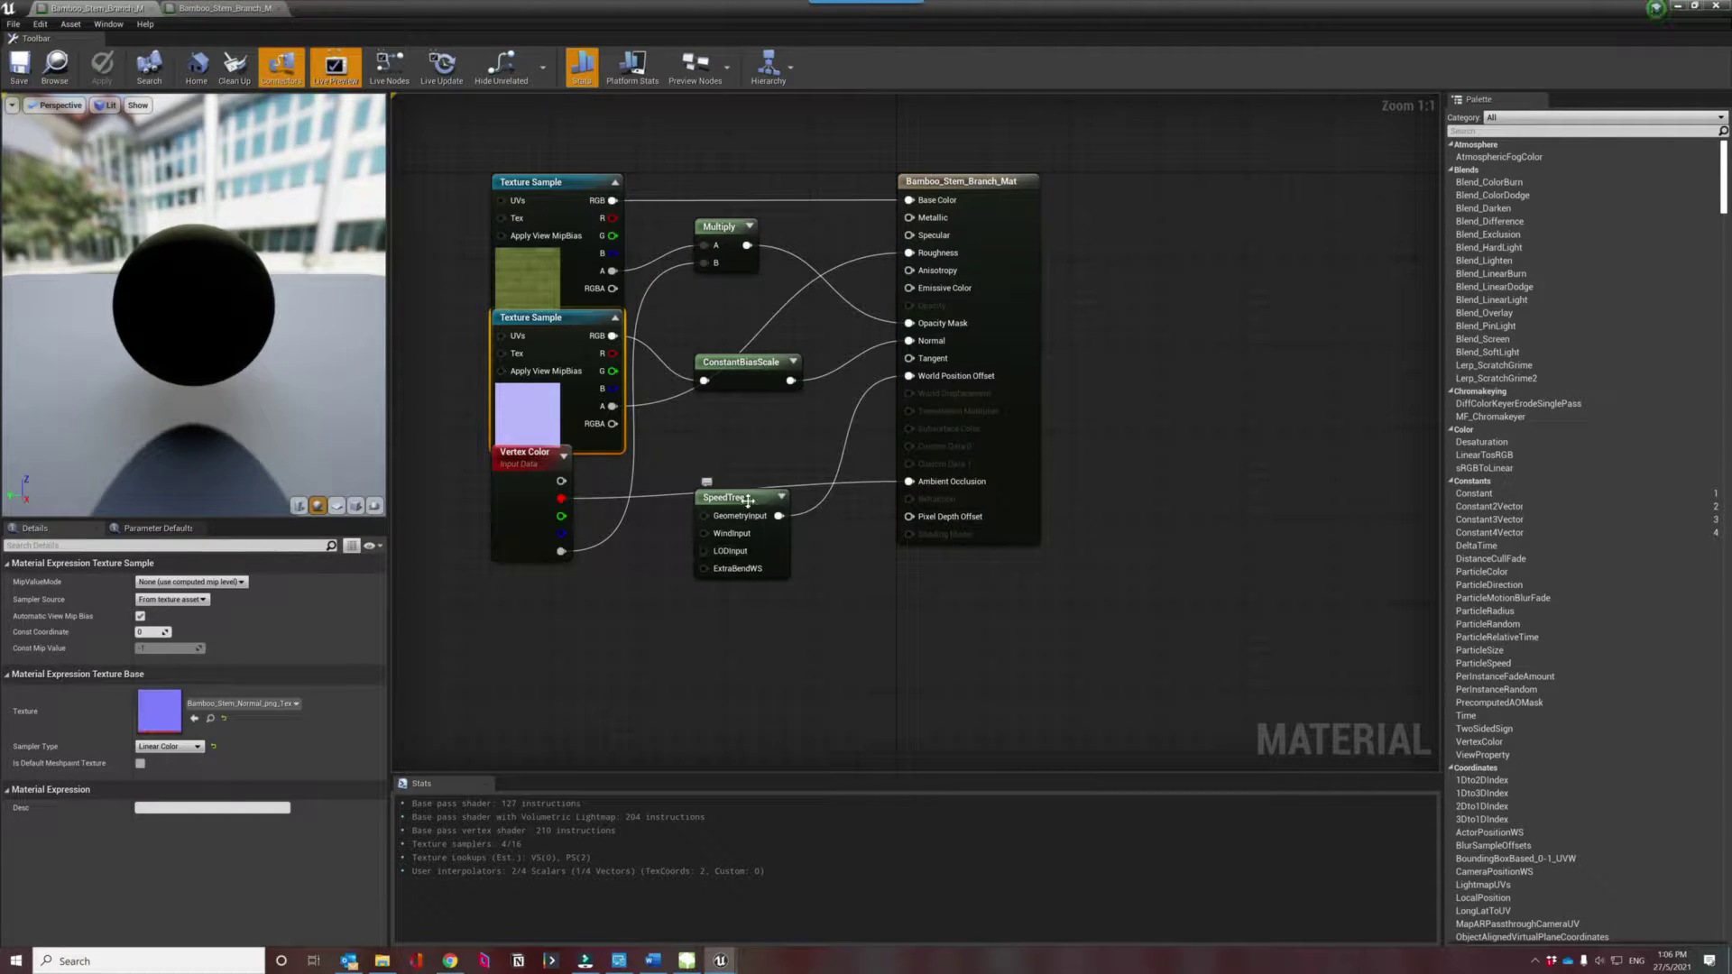
click(740, 537)
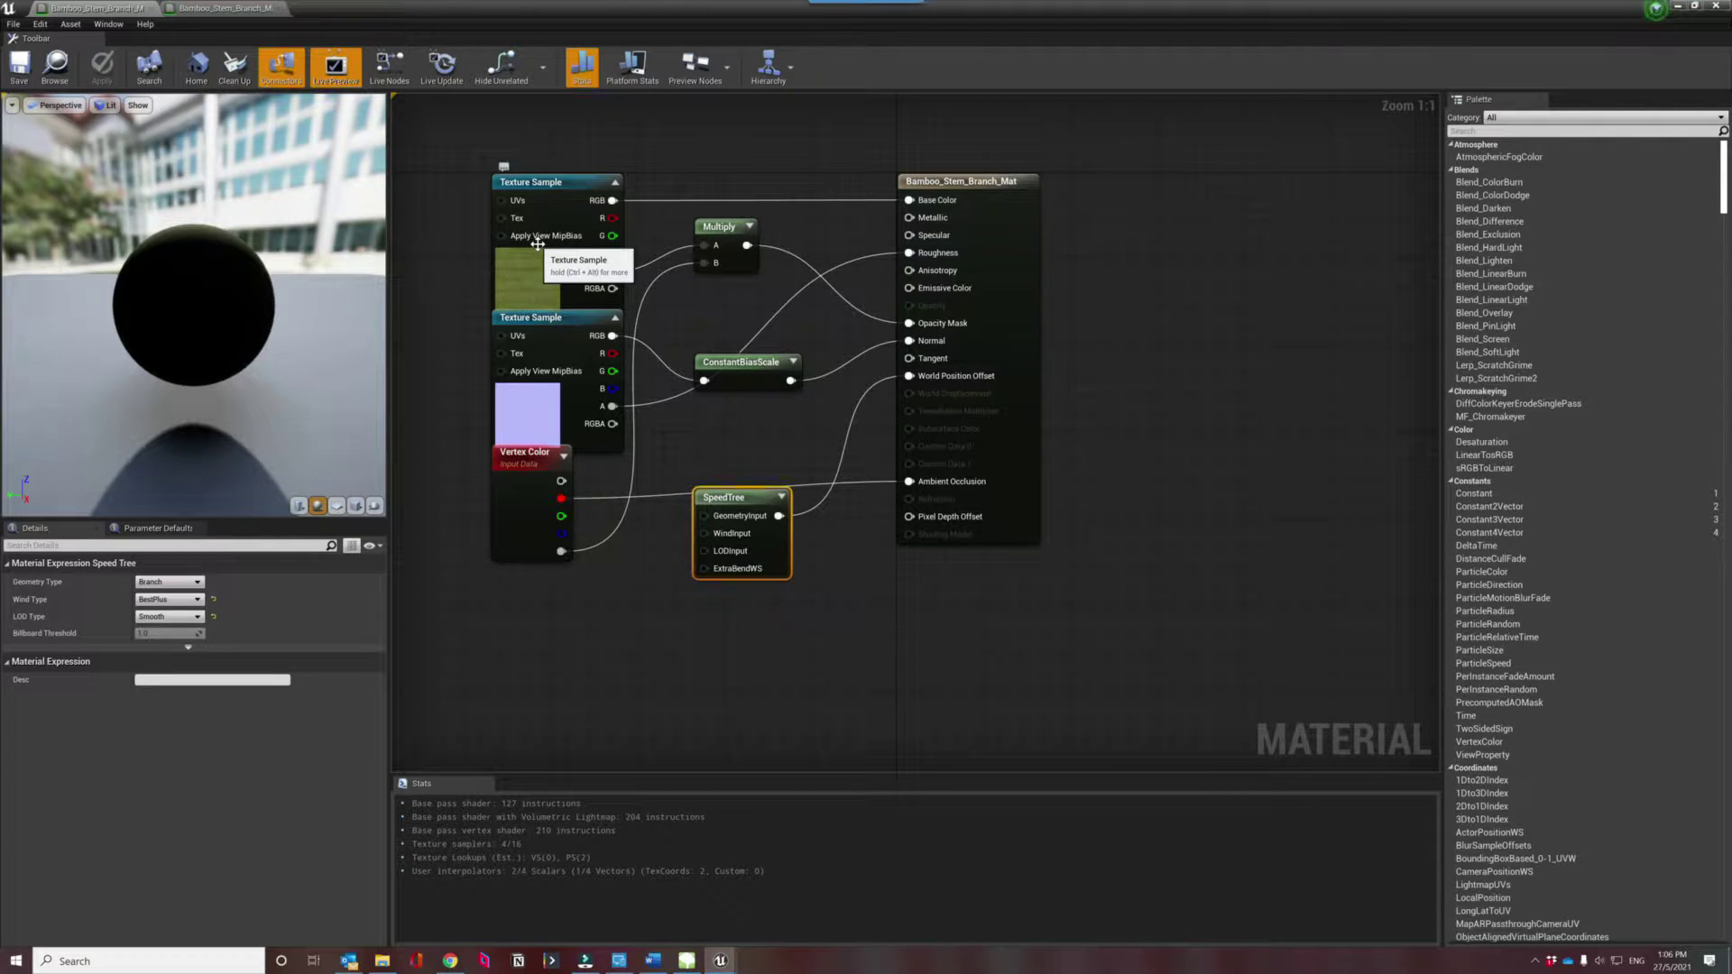
Compare the reworked bamboo stem material with the imported one, checking the blend mode on each material's output node.
click(234, 12)
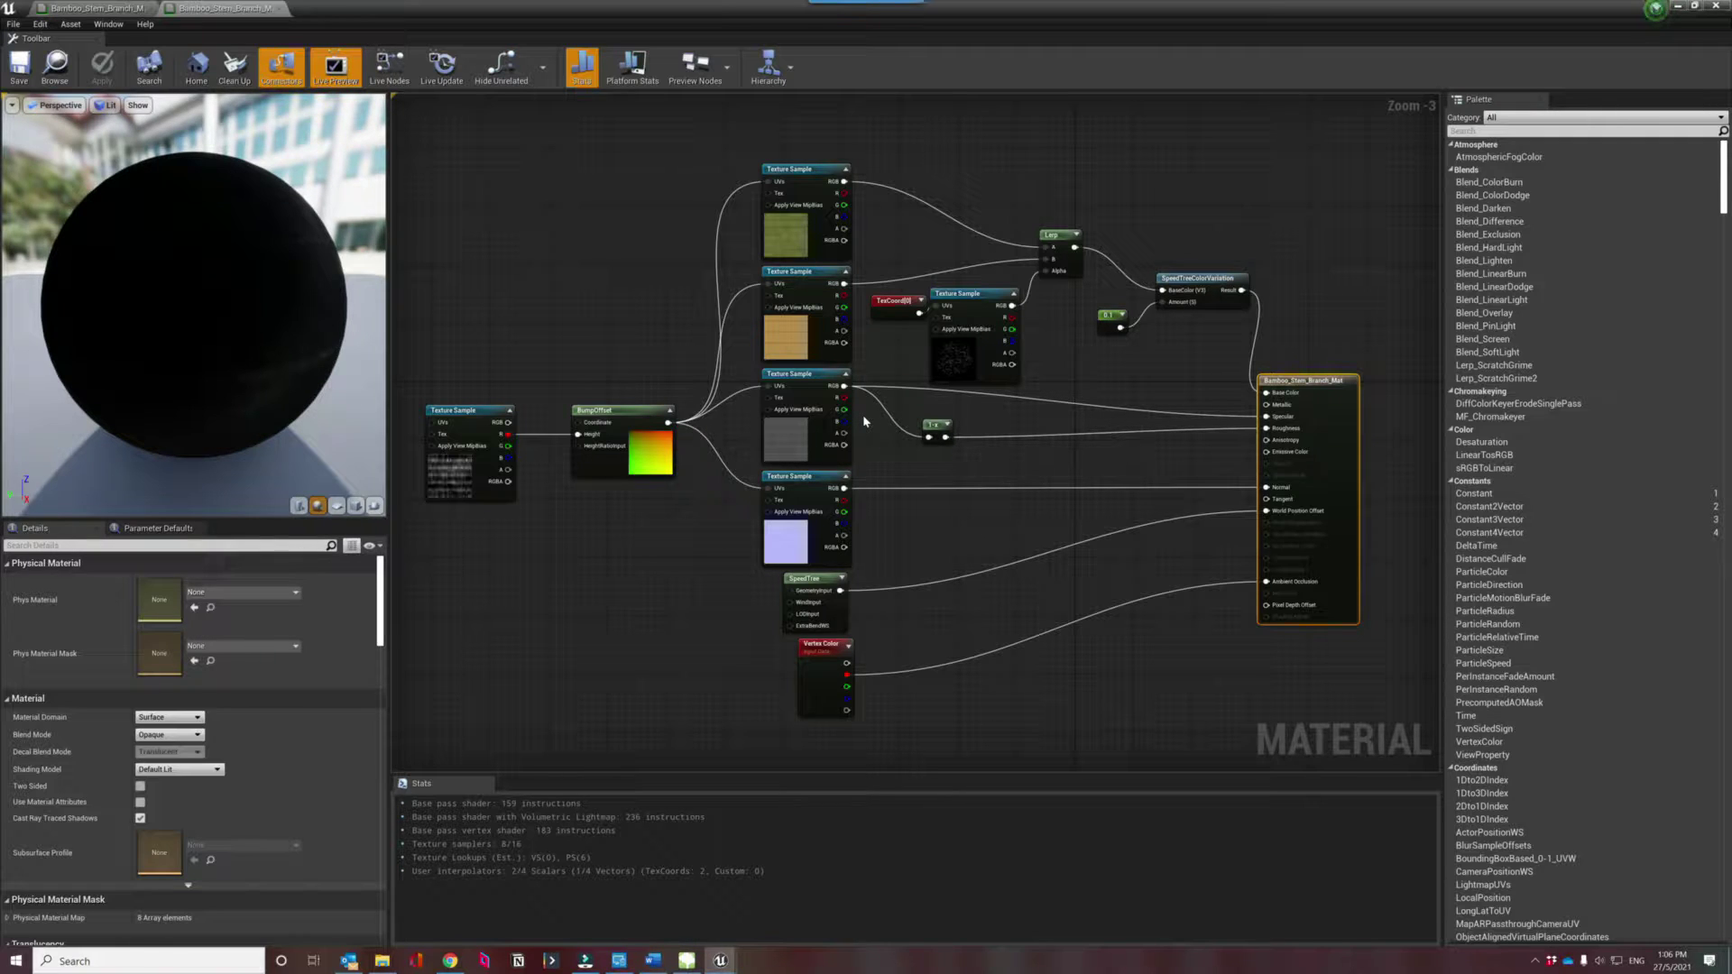
click(776, 252)
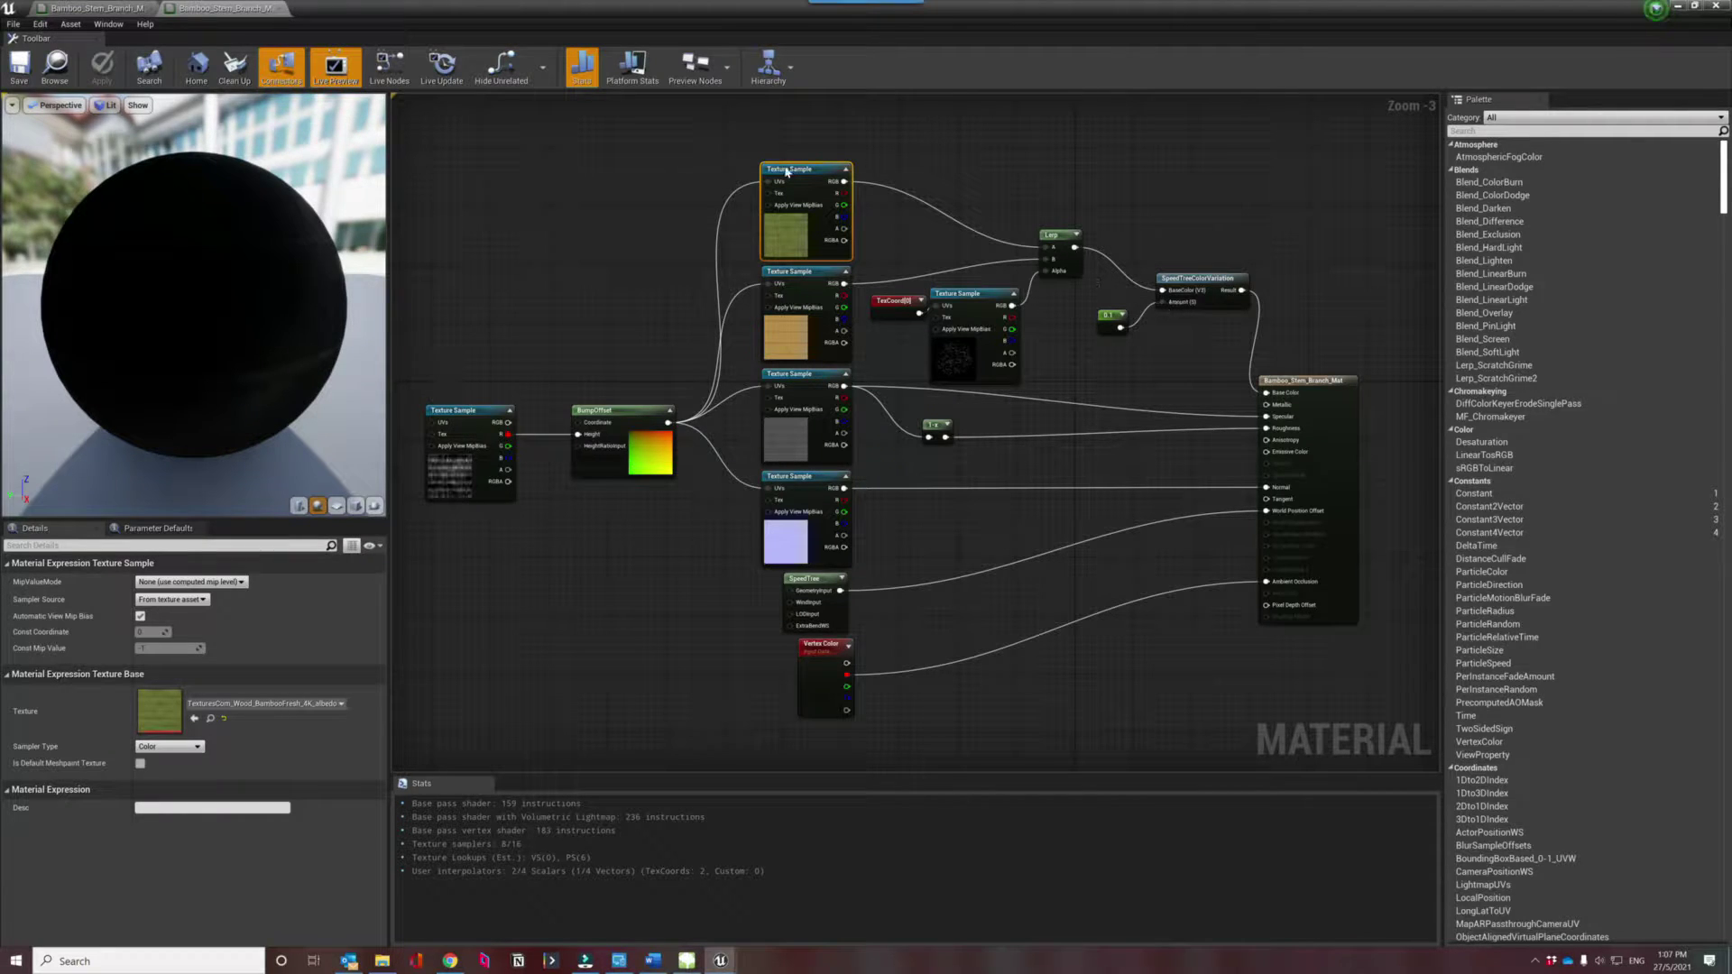
click(1324, 383)
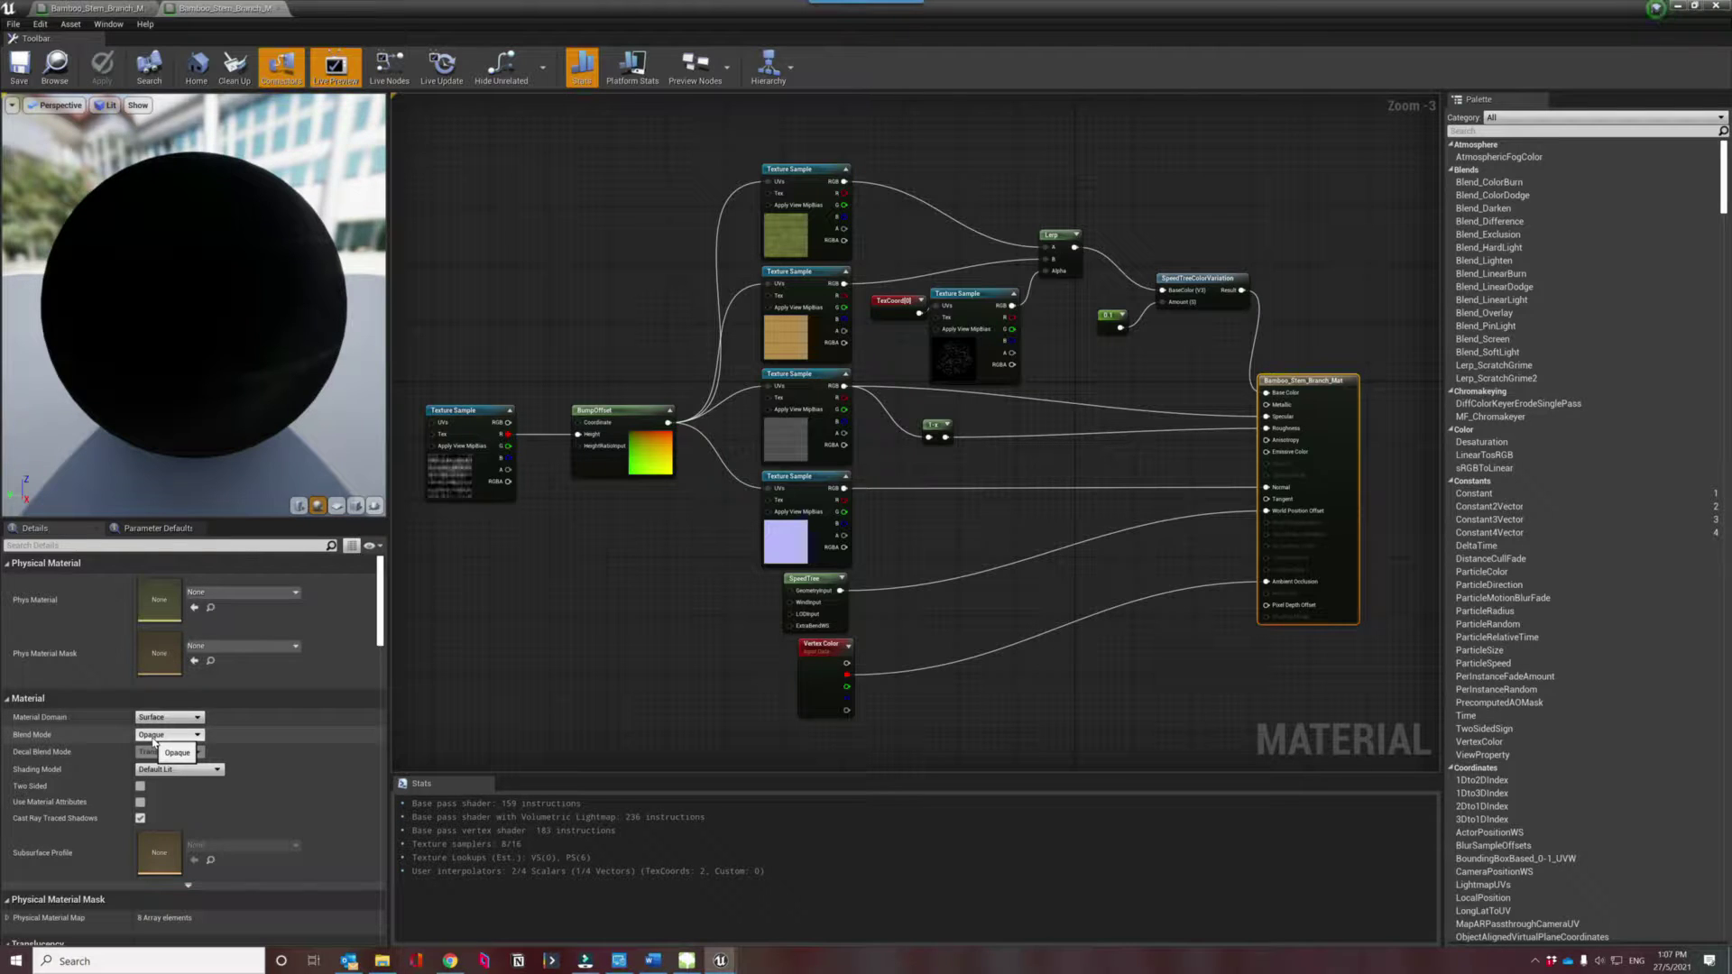
click(95, 9)
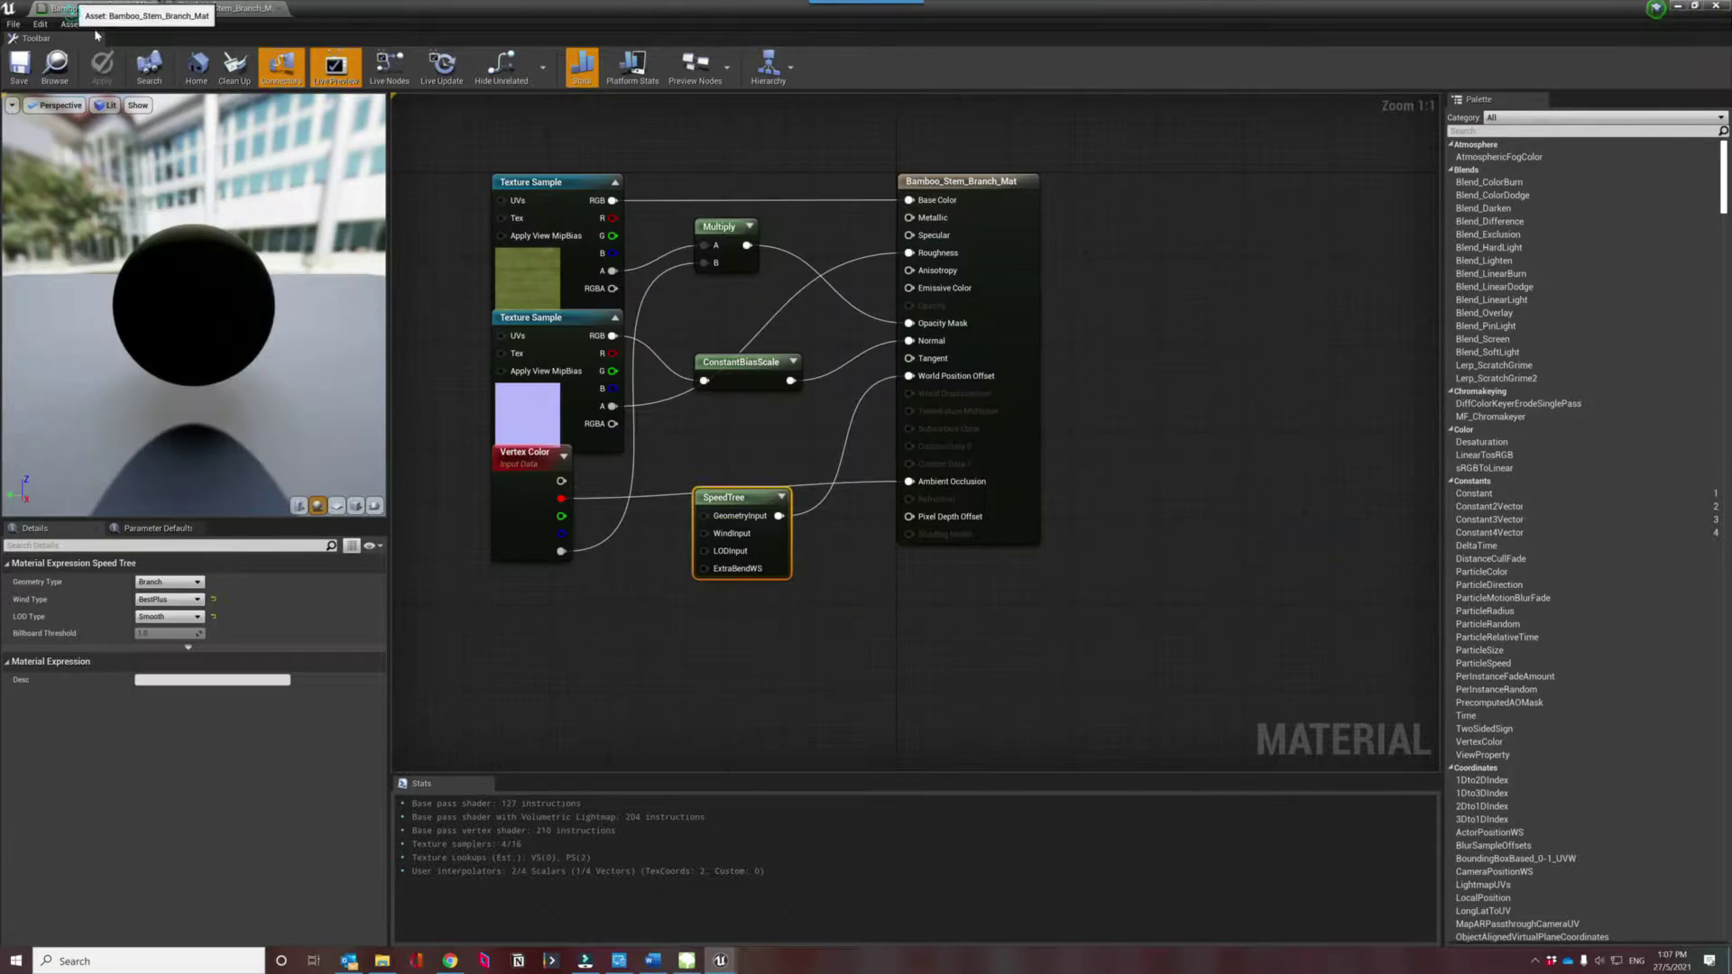
click(992, 180)
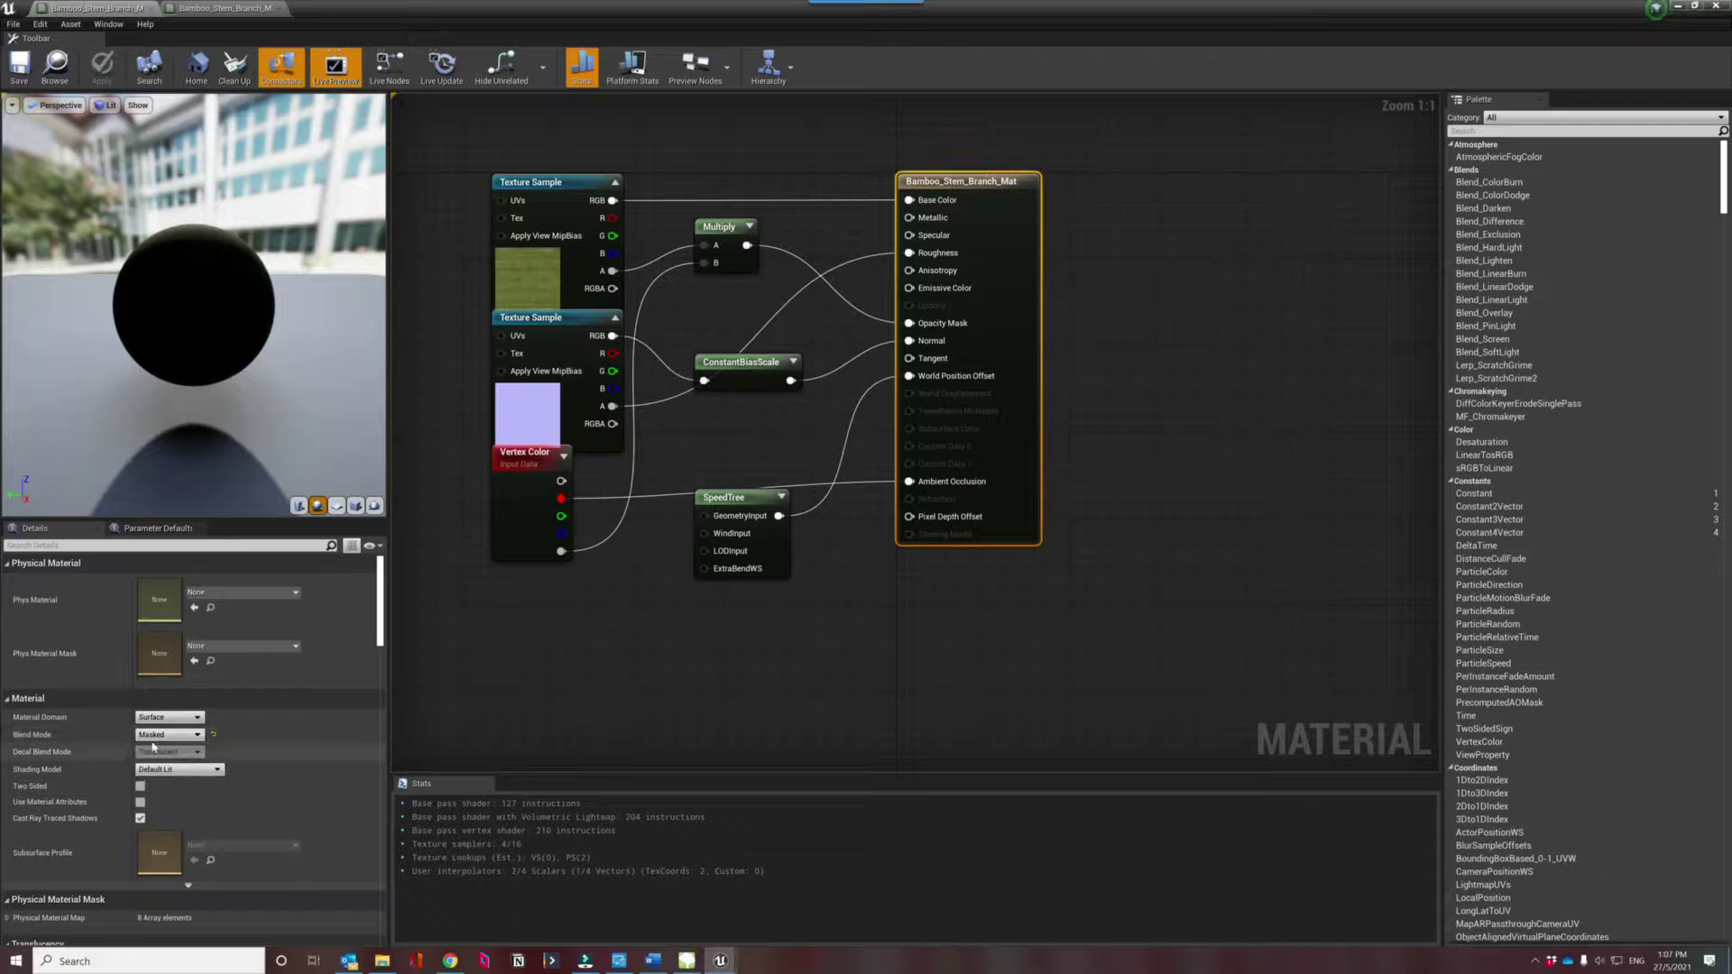
click(177, 9)
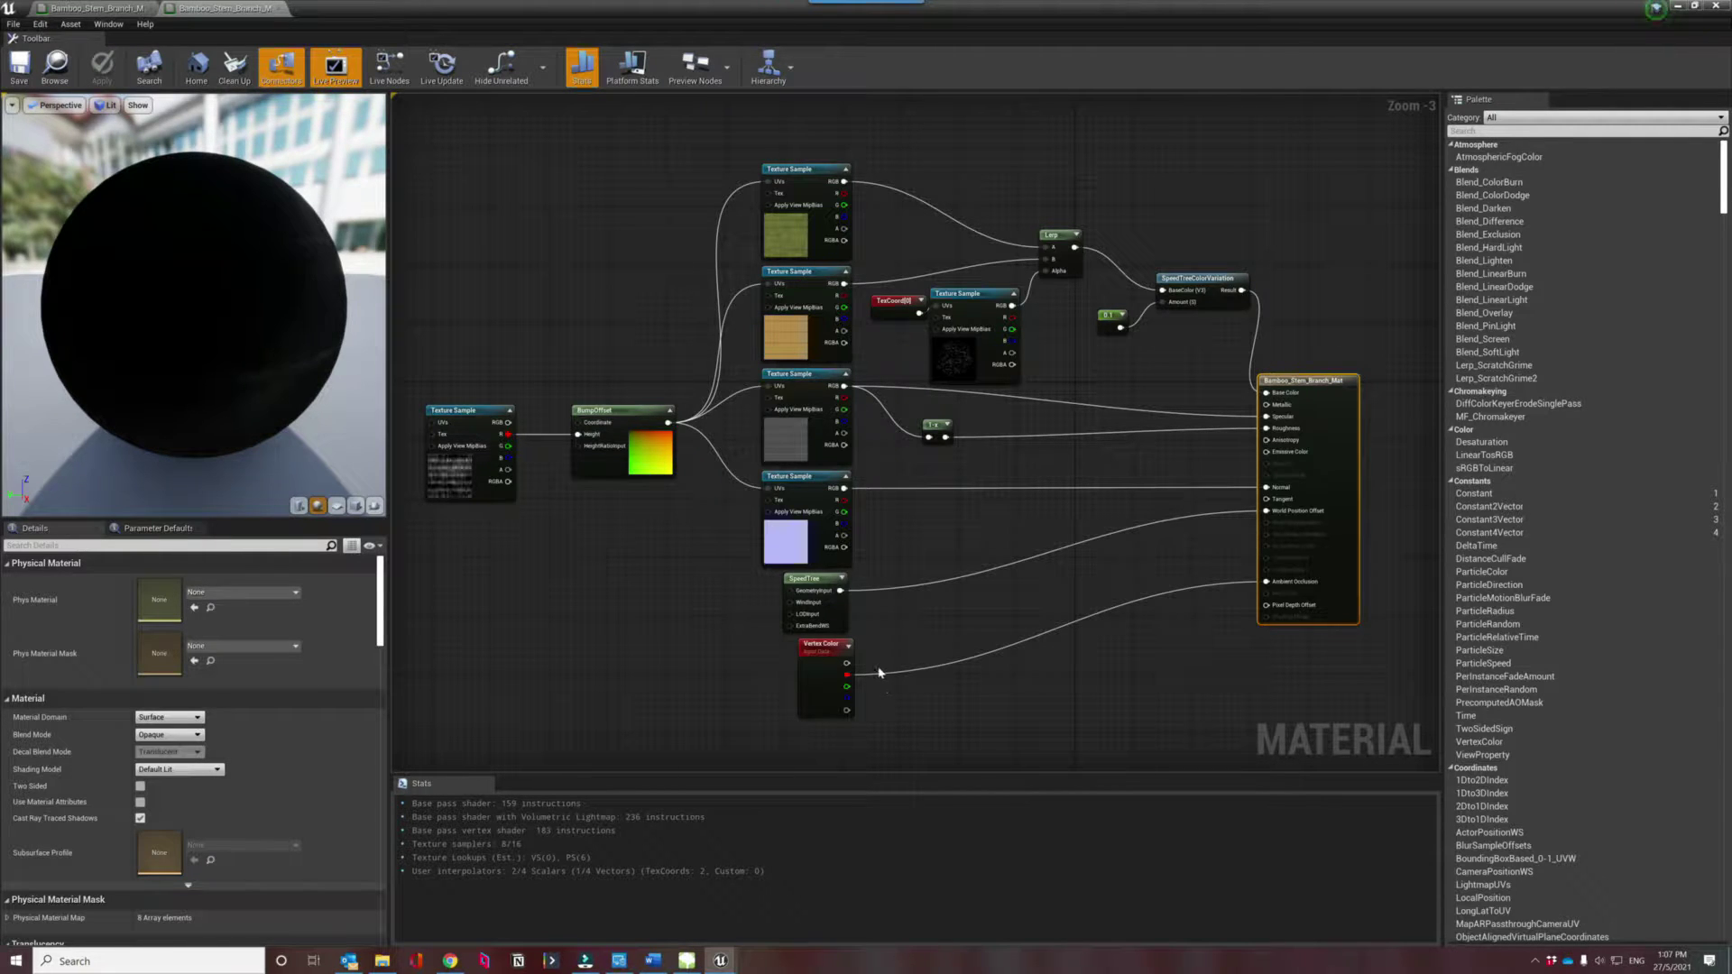
Examine the reworked material's height and roughness texture samples and the node group that feeds Base Color.
click(465, 455)
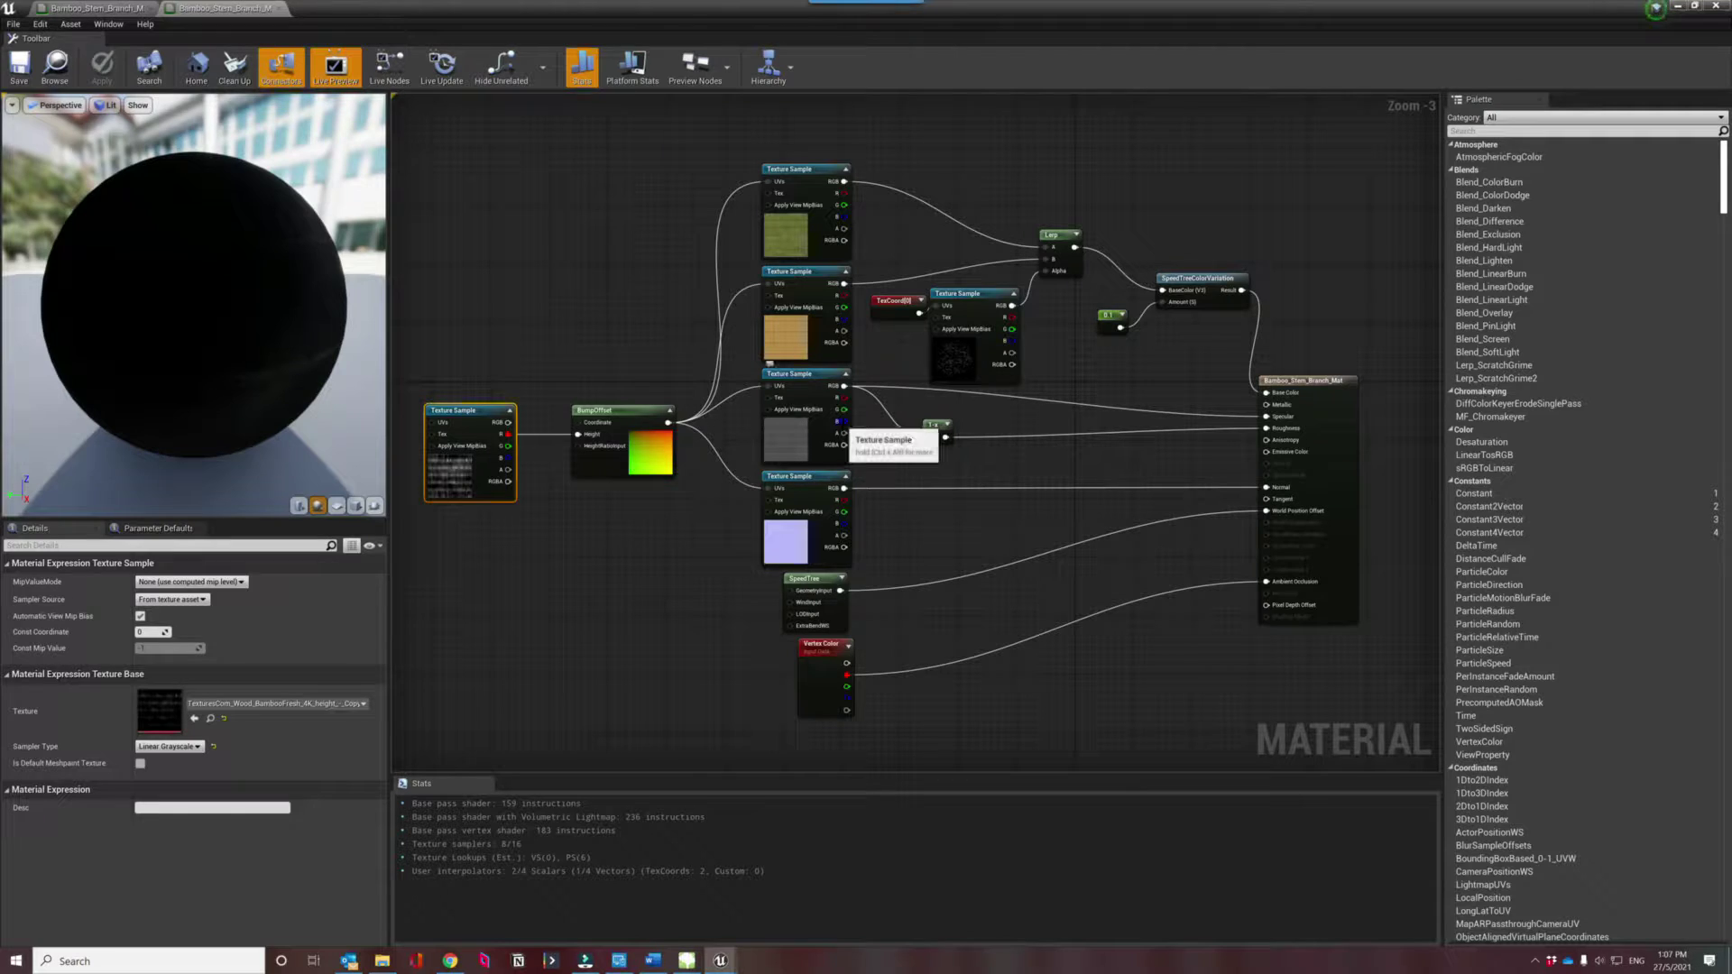
click(816, 422)
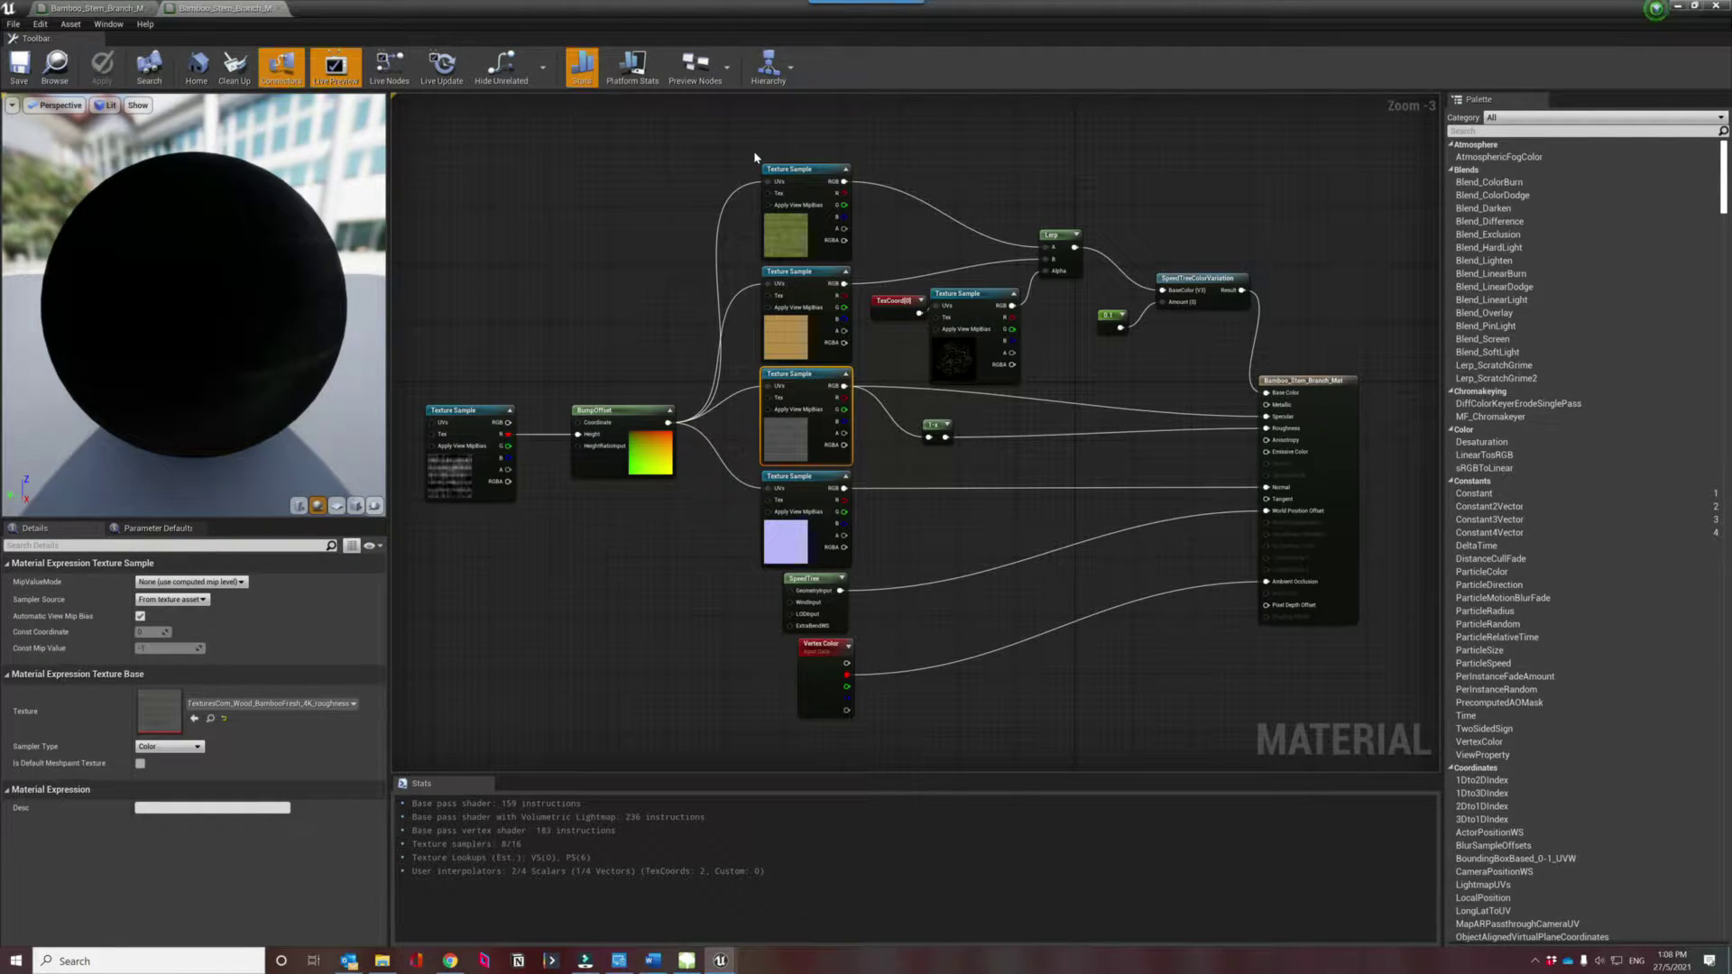
drag(754, 155, 1276, 327)
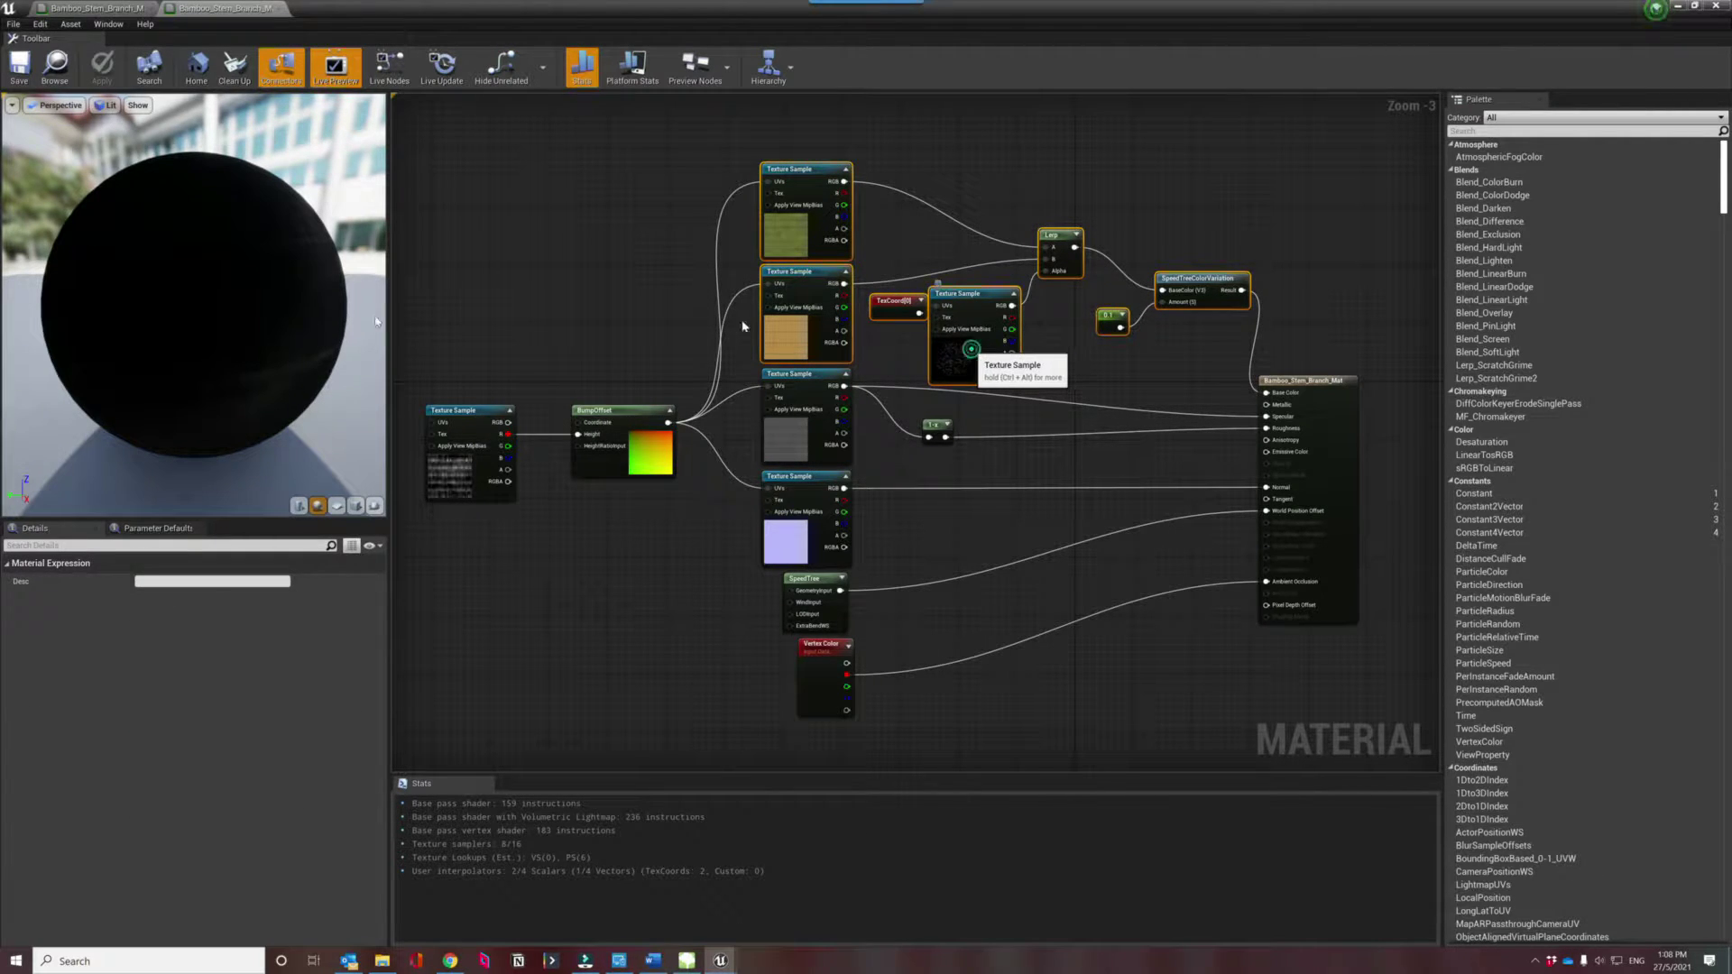
click(968, 347)
click(1338, 381)
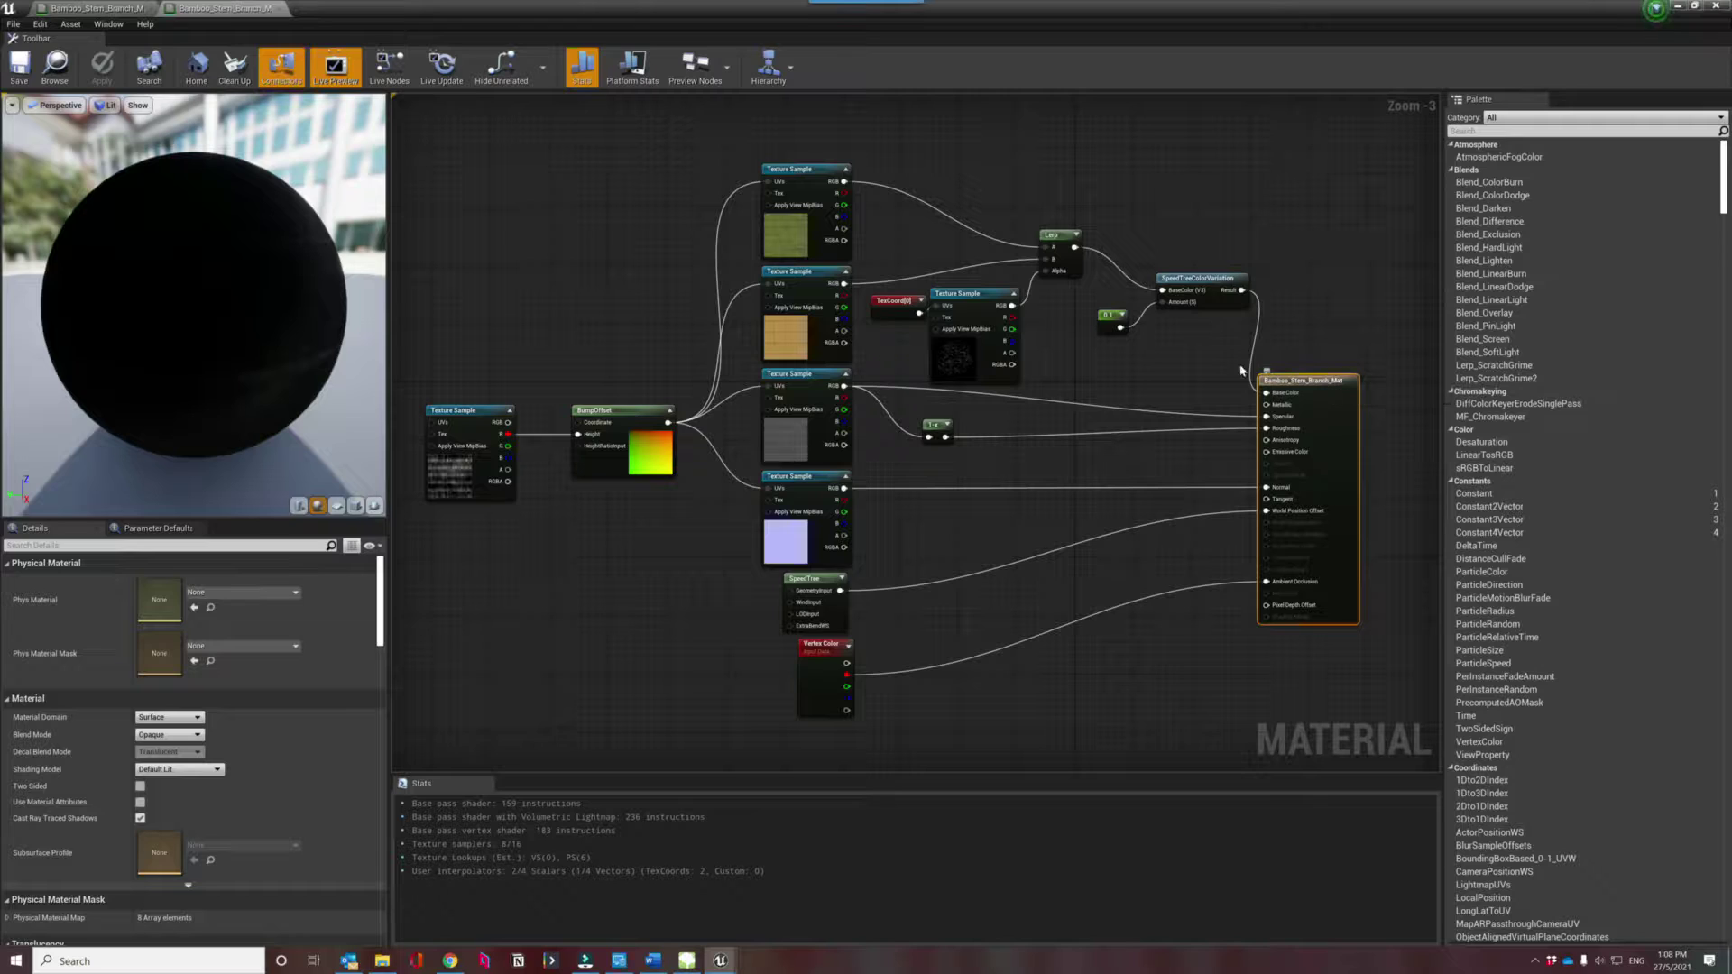
Preview the material on a cylinder and inspect the sdosailc_2K_Brush scratch texture and the cylinder's surface up close under changed lighting.
click(298, 505)
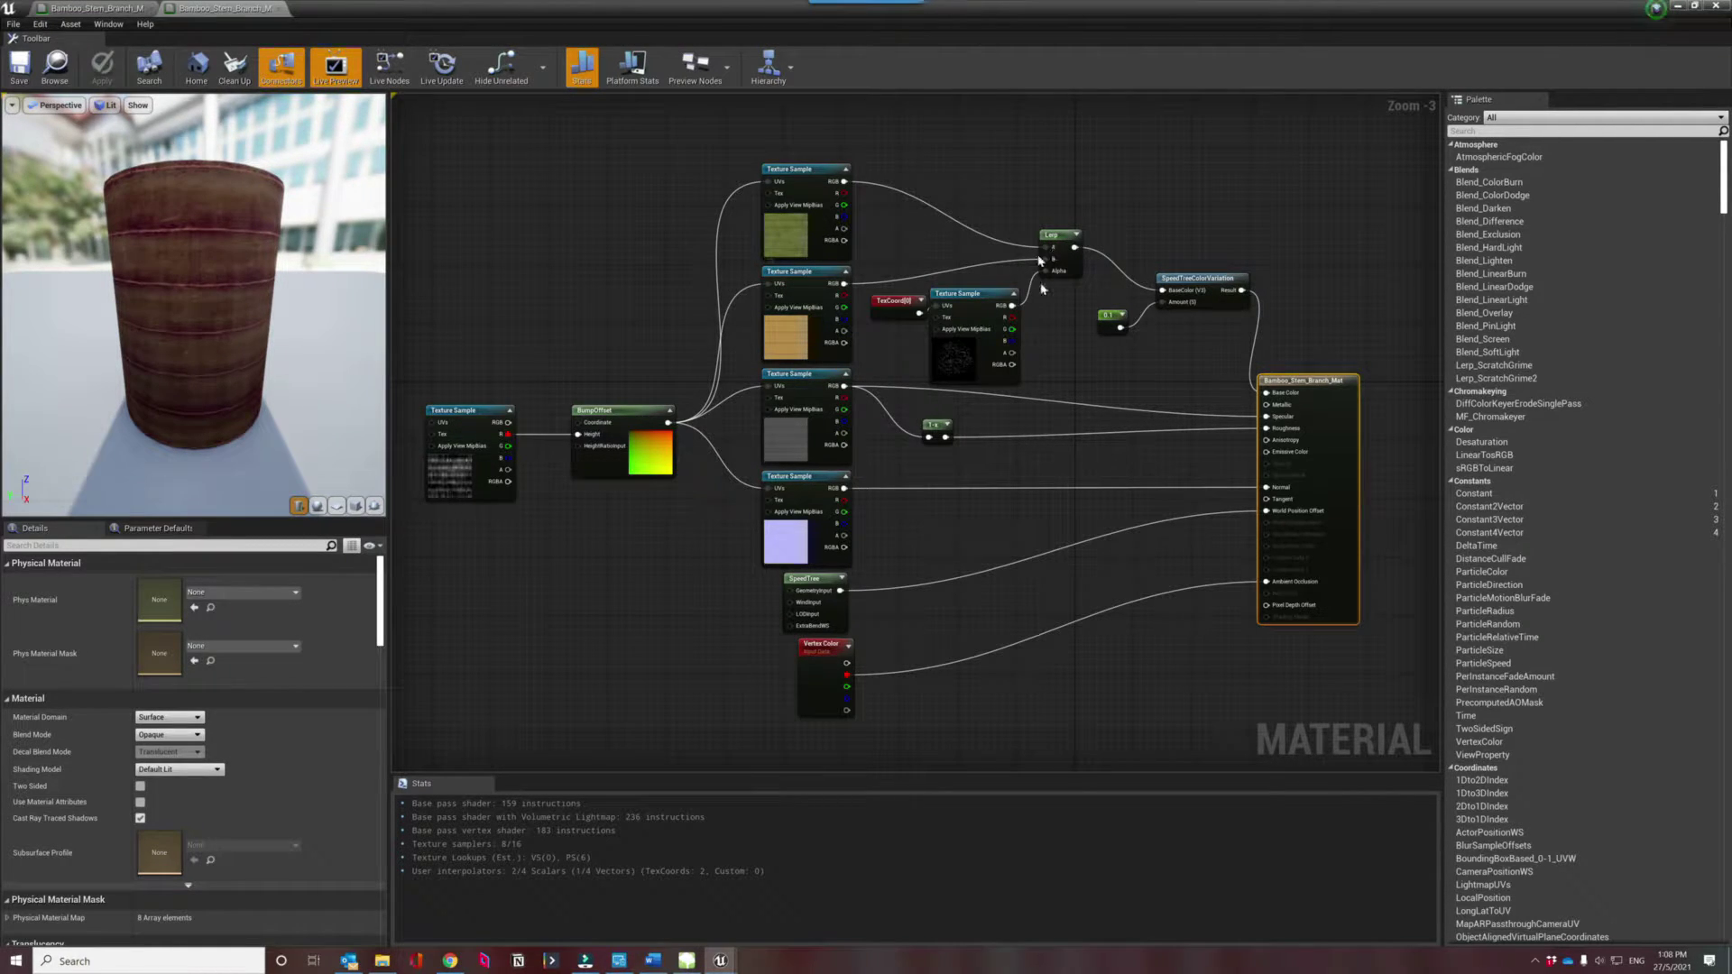
click(954, 355)
double_click(160, 719)
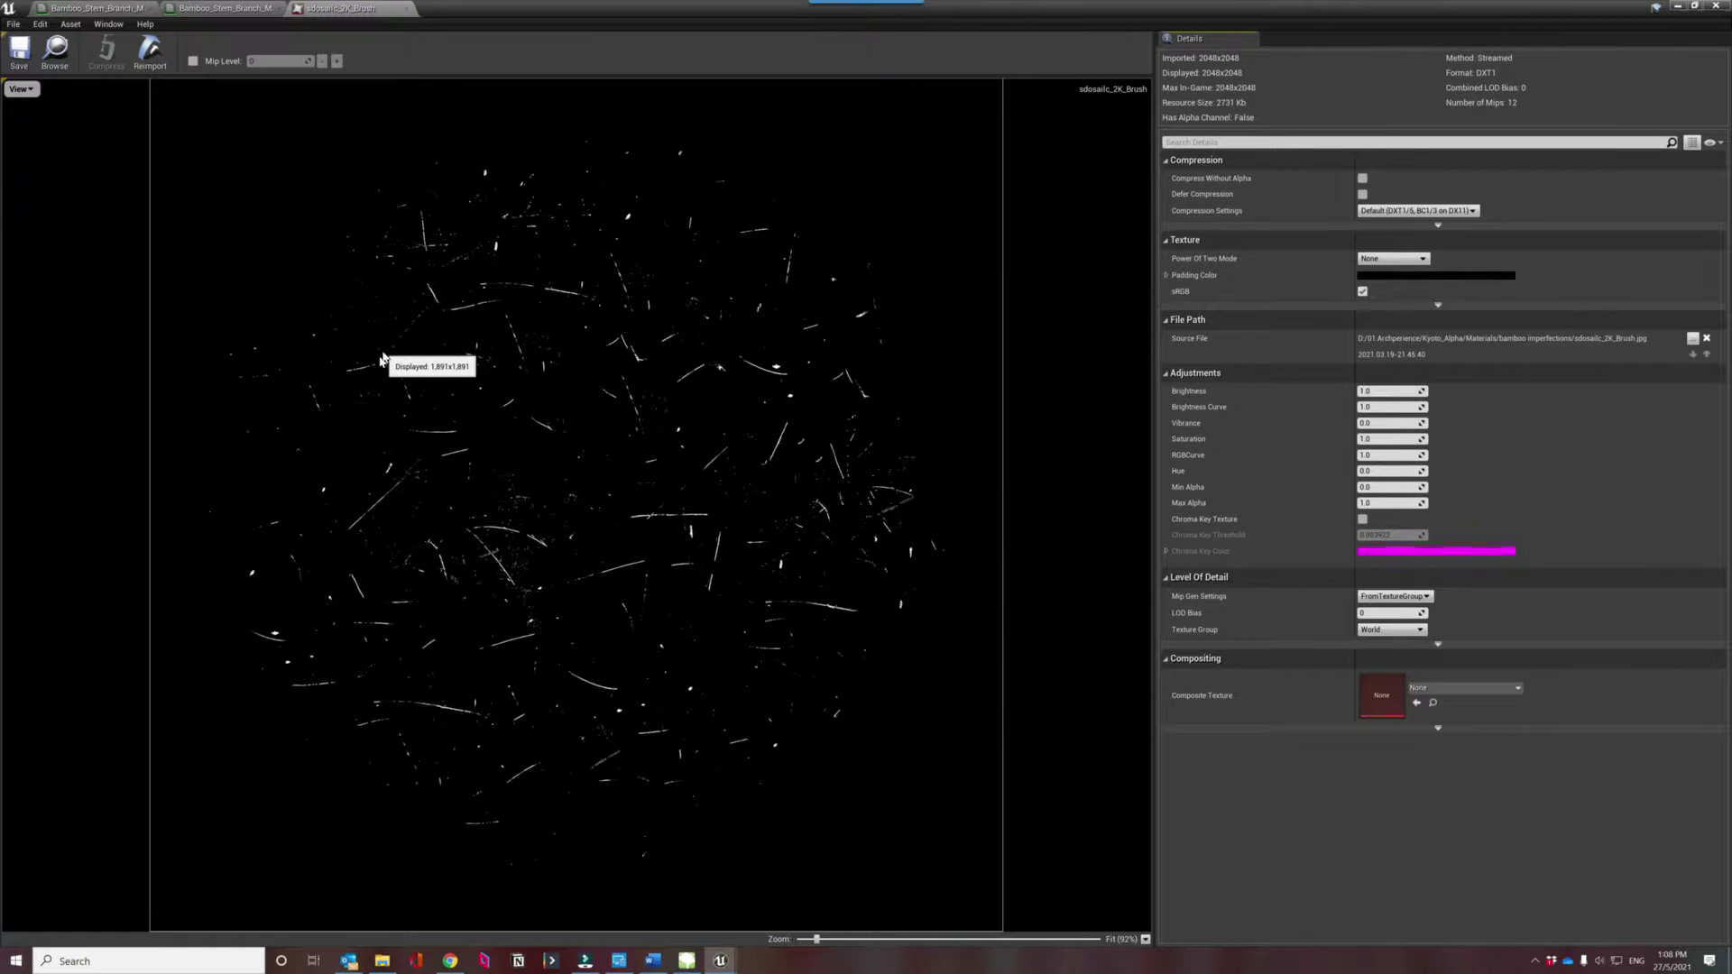
click(408, 8)
scroll(161, 224, up, 5)
scroll(158, 223, down, 3)
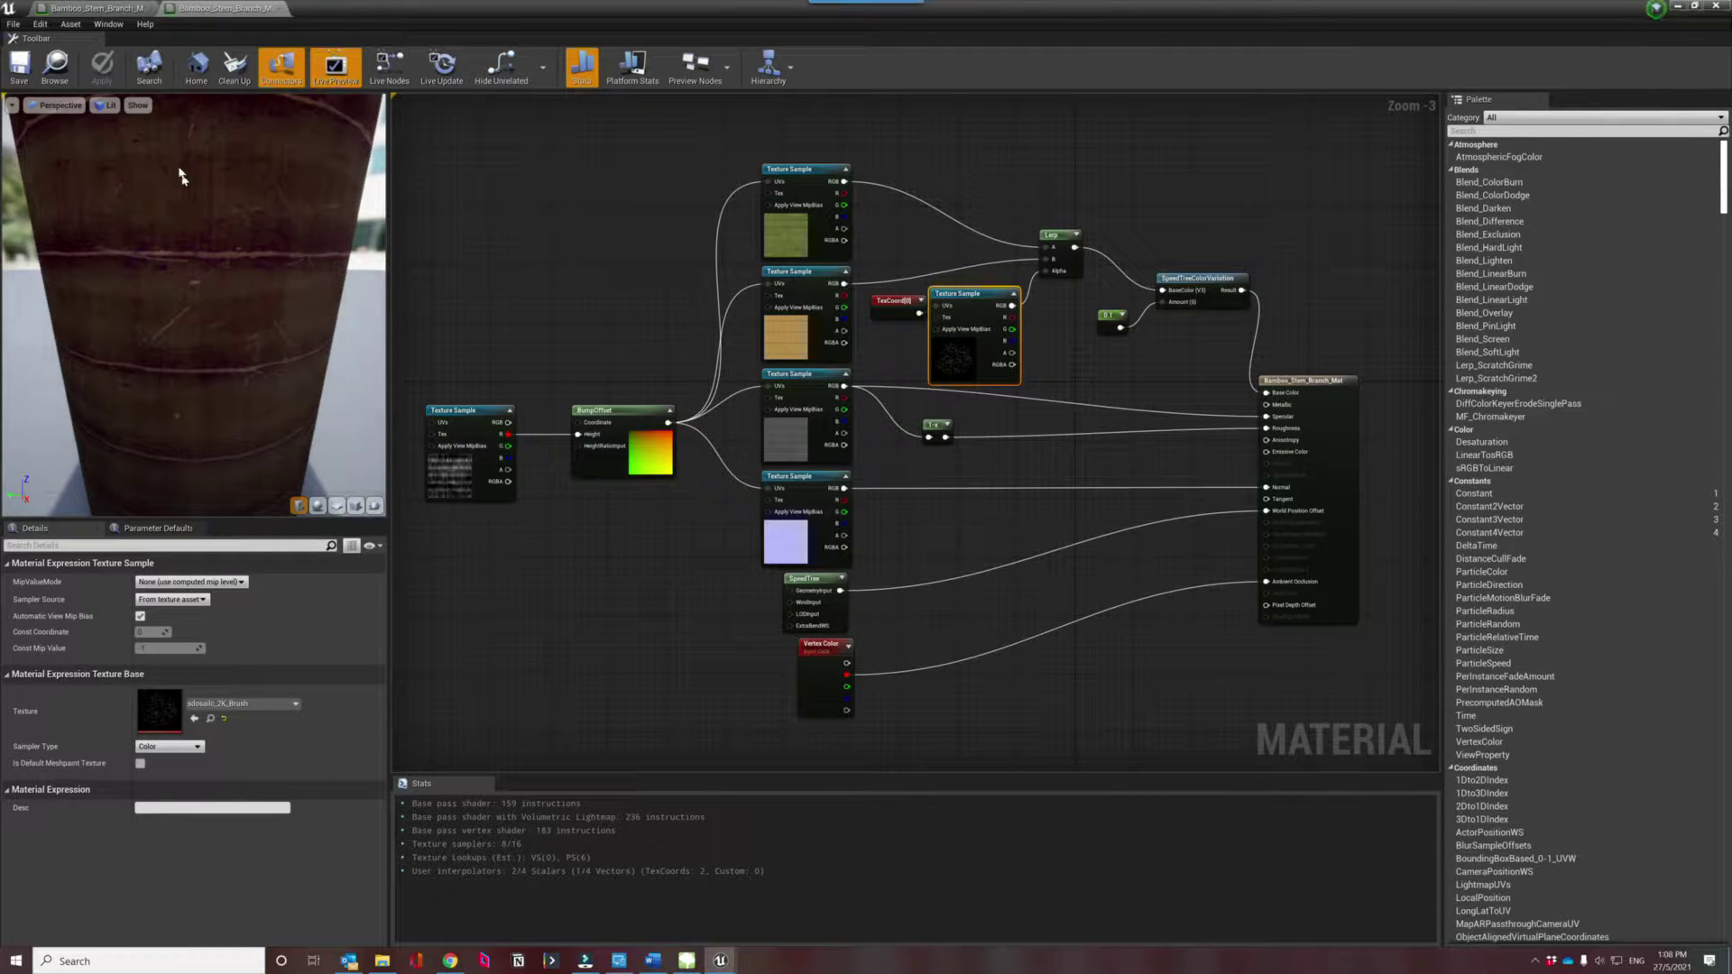
drag(278, 206, 247, 357)
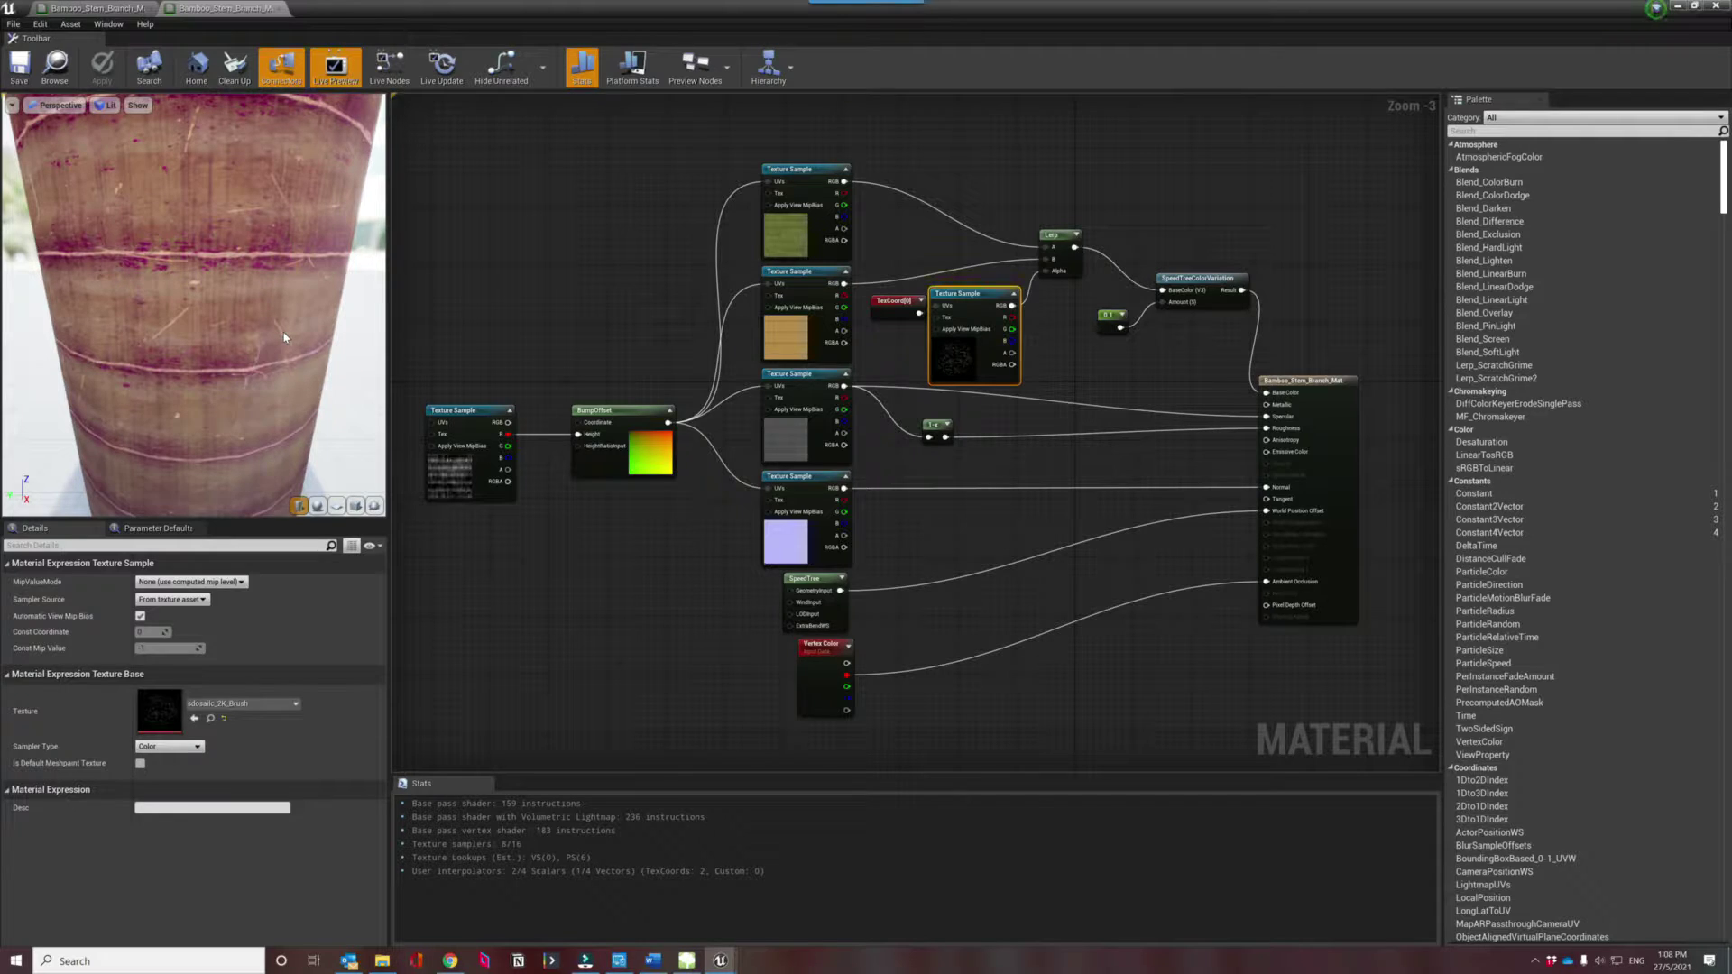
Examine the two bamboo color texture samples, the Lerp that blends them, the scratch mask's TexCoord settings and the material output node.
click(809, 333)
click(800, 216)
click(1055, 244)
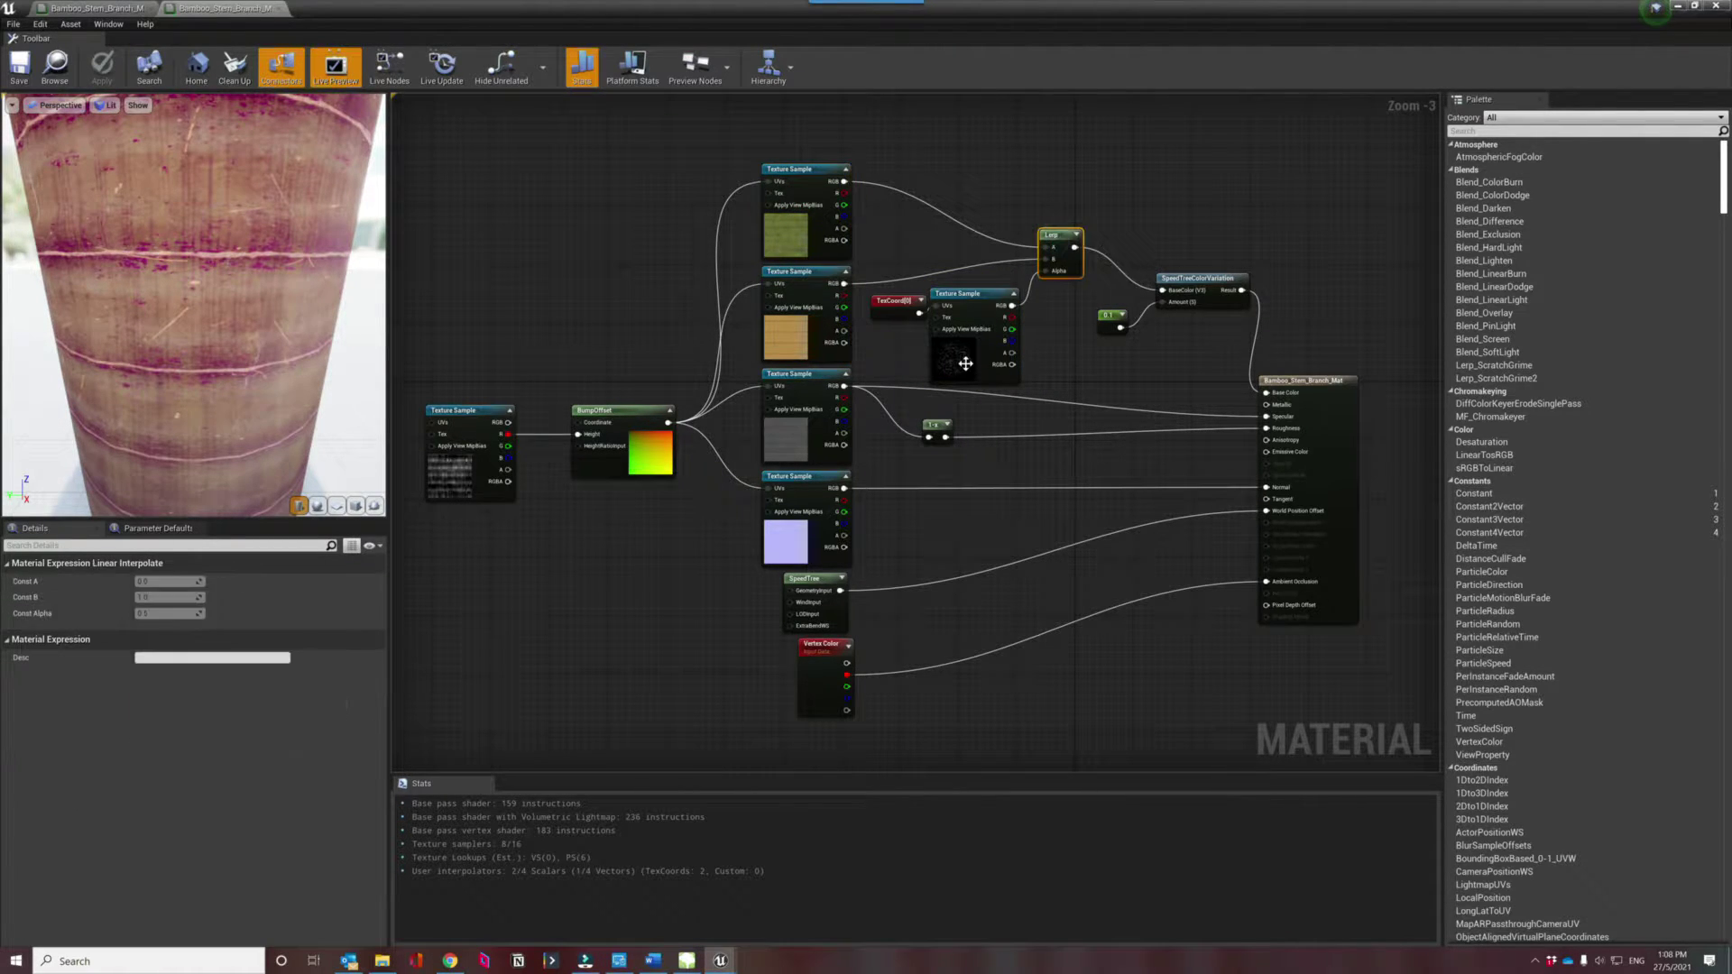
click(890, 304)
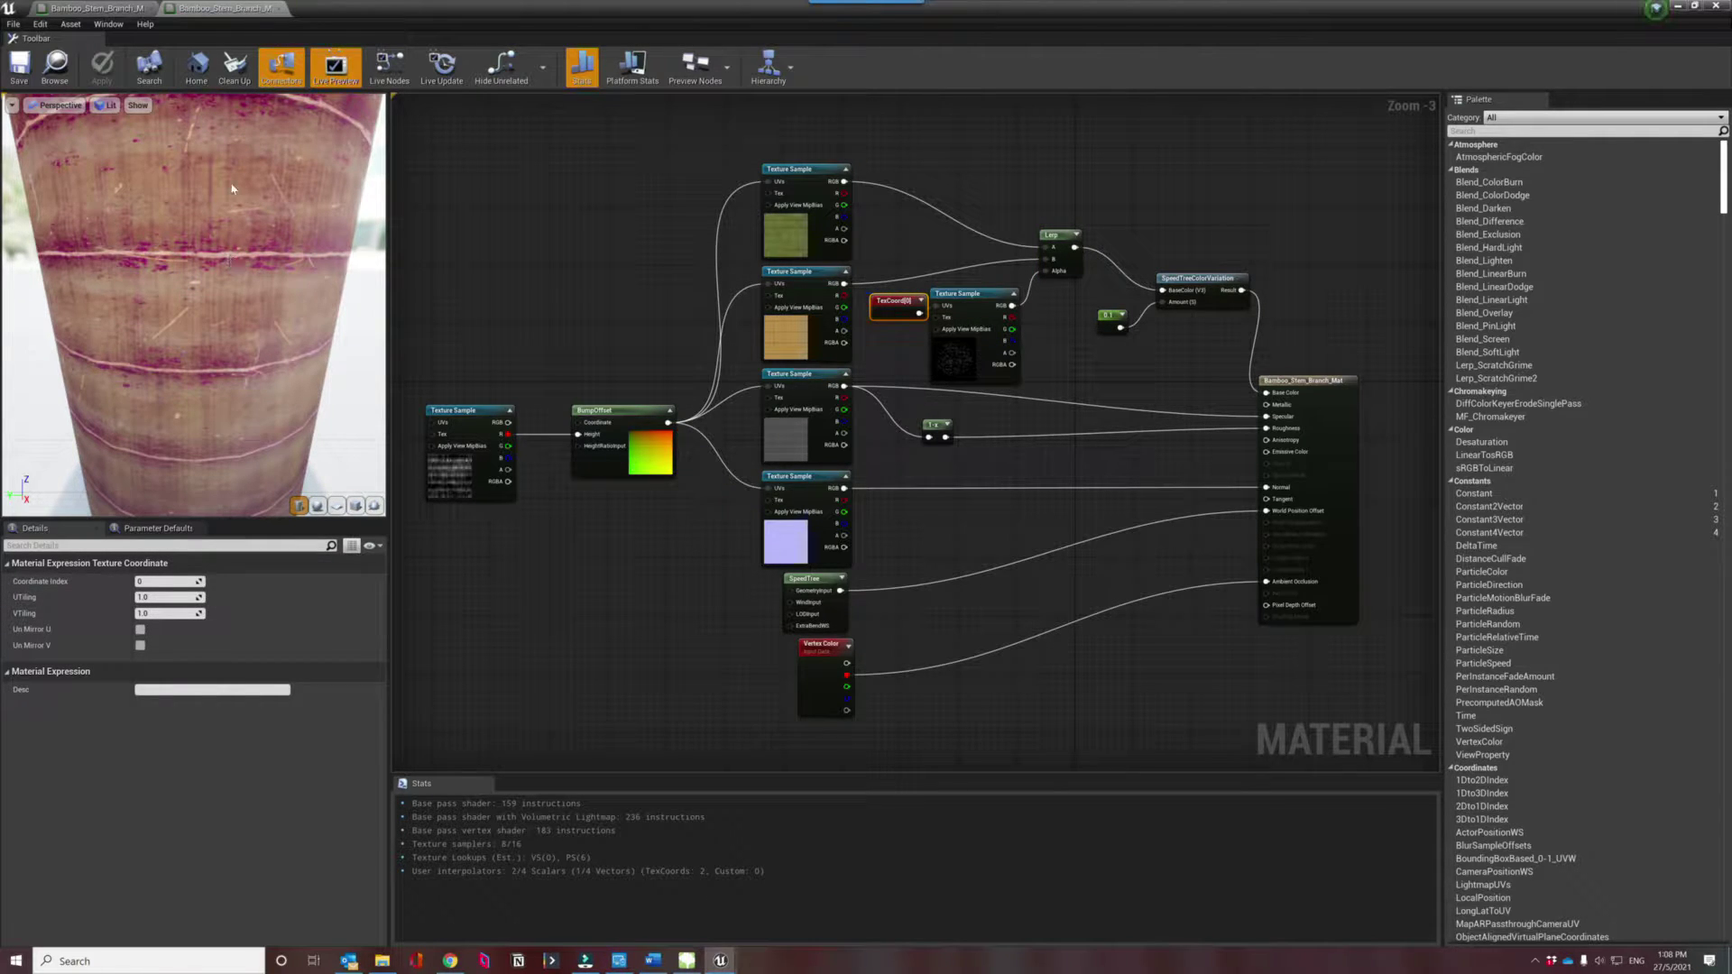
scroll(233, 191, down, 3)
scroll(232, 192, up, 3)
click(1287, 383)
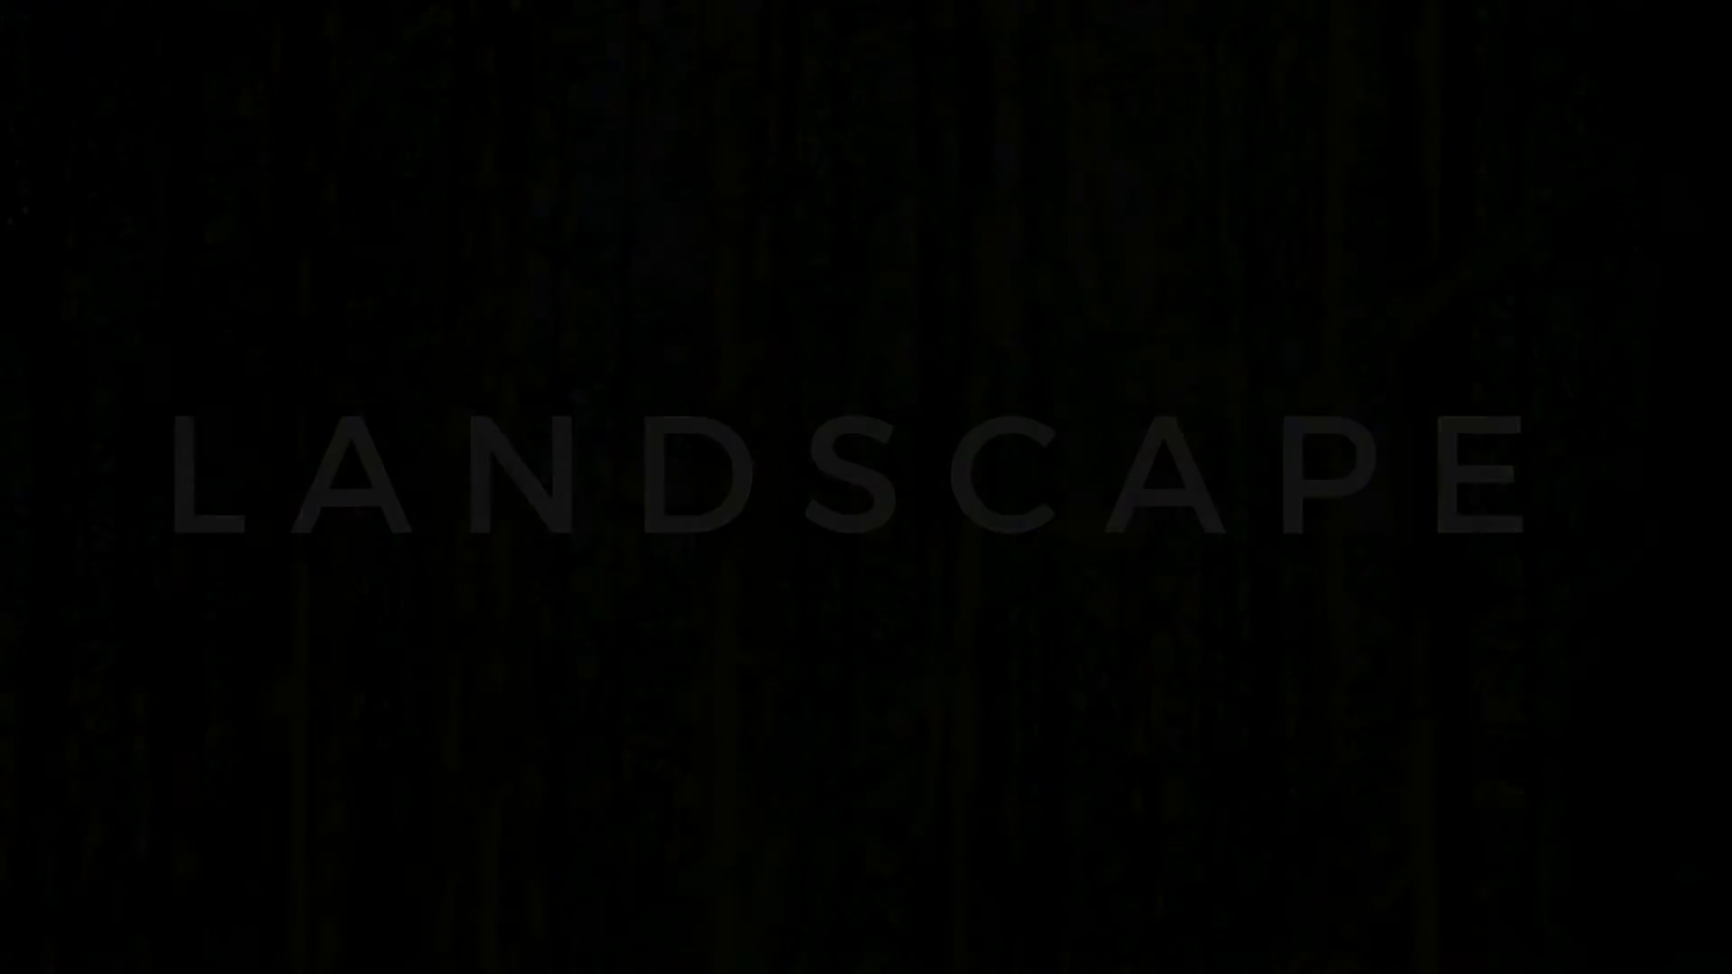
Select the Landscape in the Finalmap_tutorial_removed_foliage level and inspect its sculpted terrain and mossy ground material.
right_drag(841, 368, 798, 447)
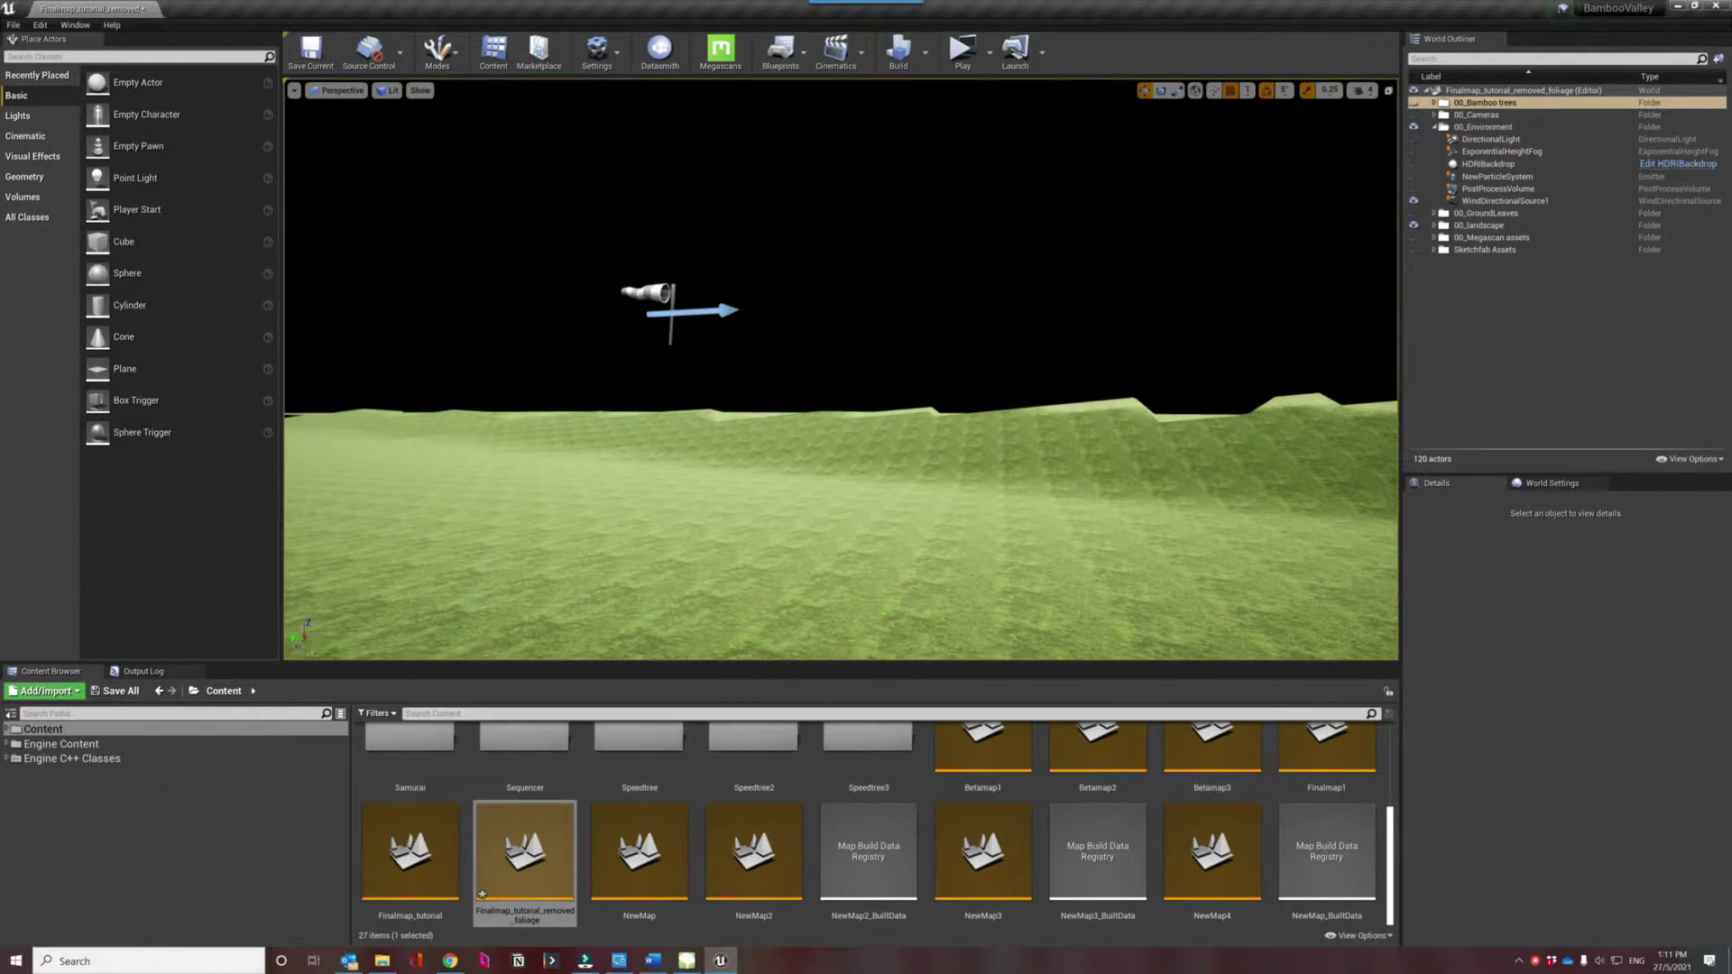
click(966, 440)
mouse_move(966, 440)
right_down()
mouse_move(966, 541)
mouse_move(911, 542)
mouse_move(902, 514)
mouse_move(924, 516)
mouse_move(907, 541)
mouse_move(757, 492)
mouse_move(798, 586)
right_up()
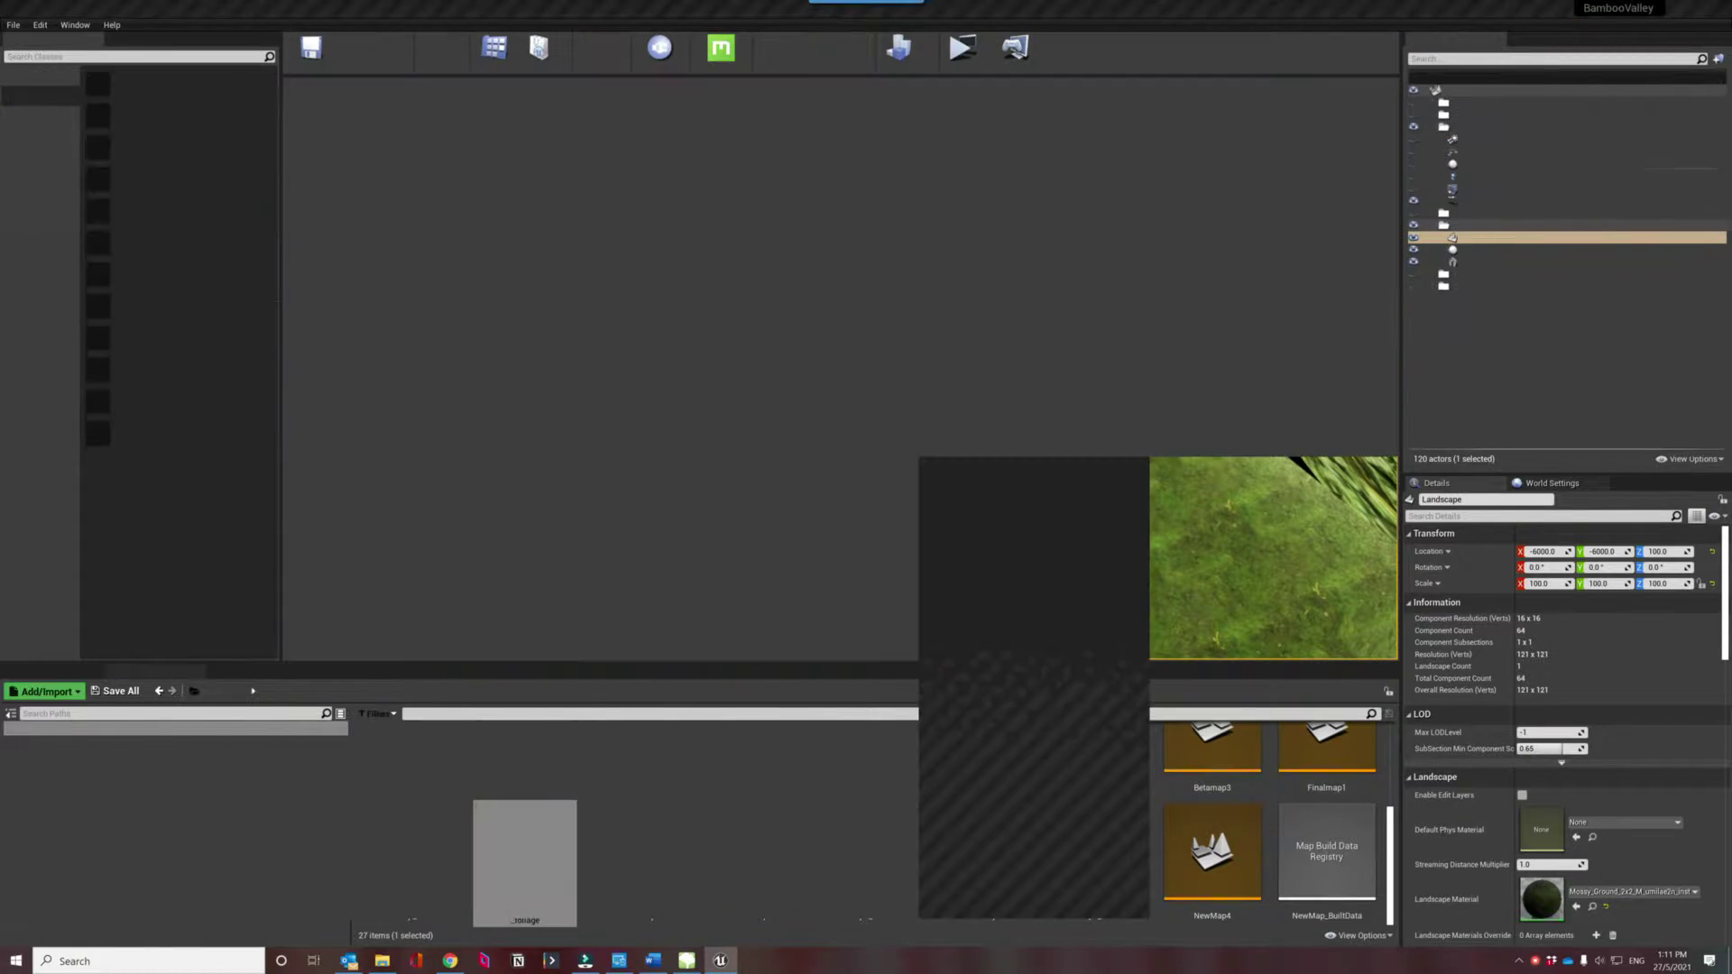
right_drag(1045, 159, 951, 117)
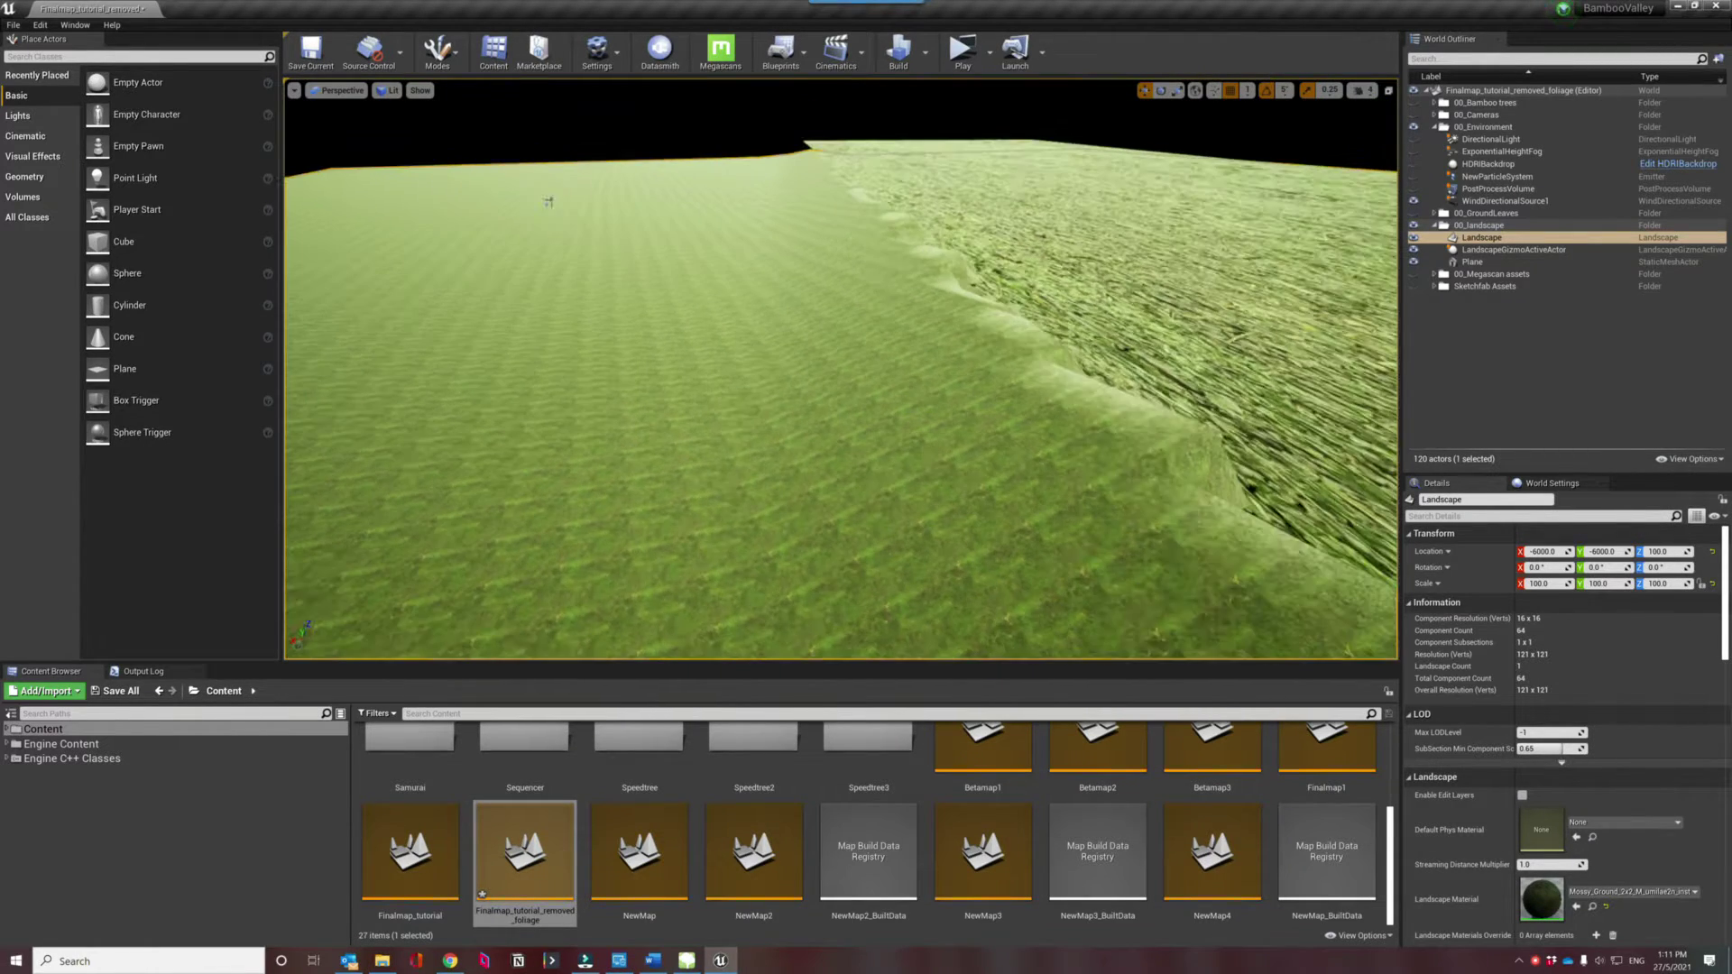
right_drag(766, 327, 929, 311)
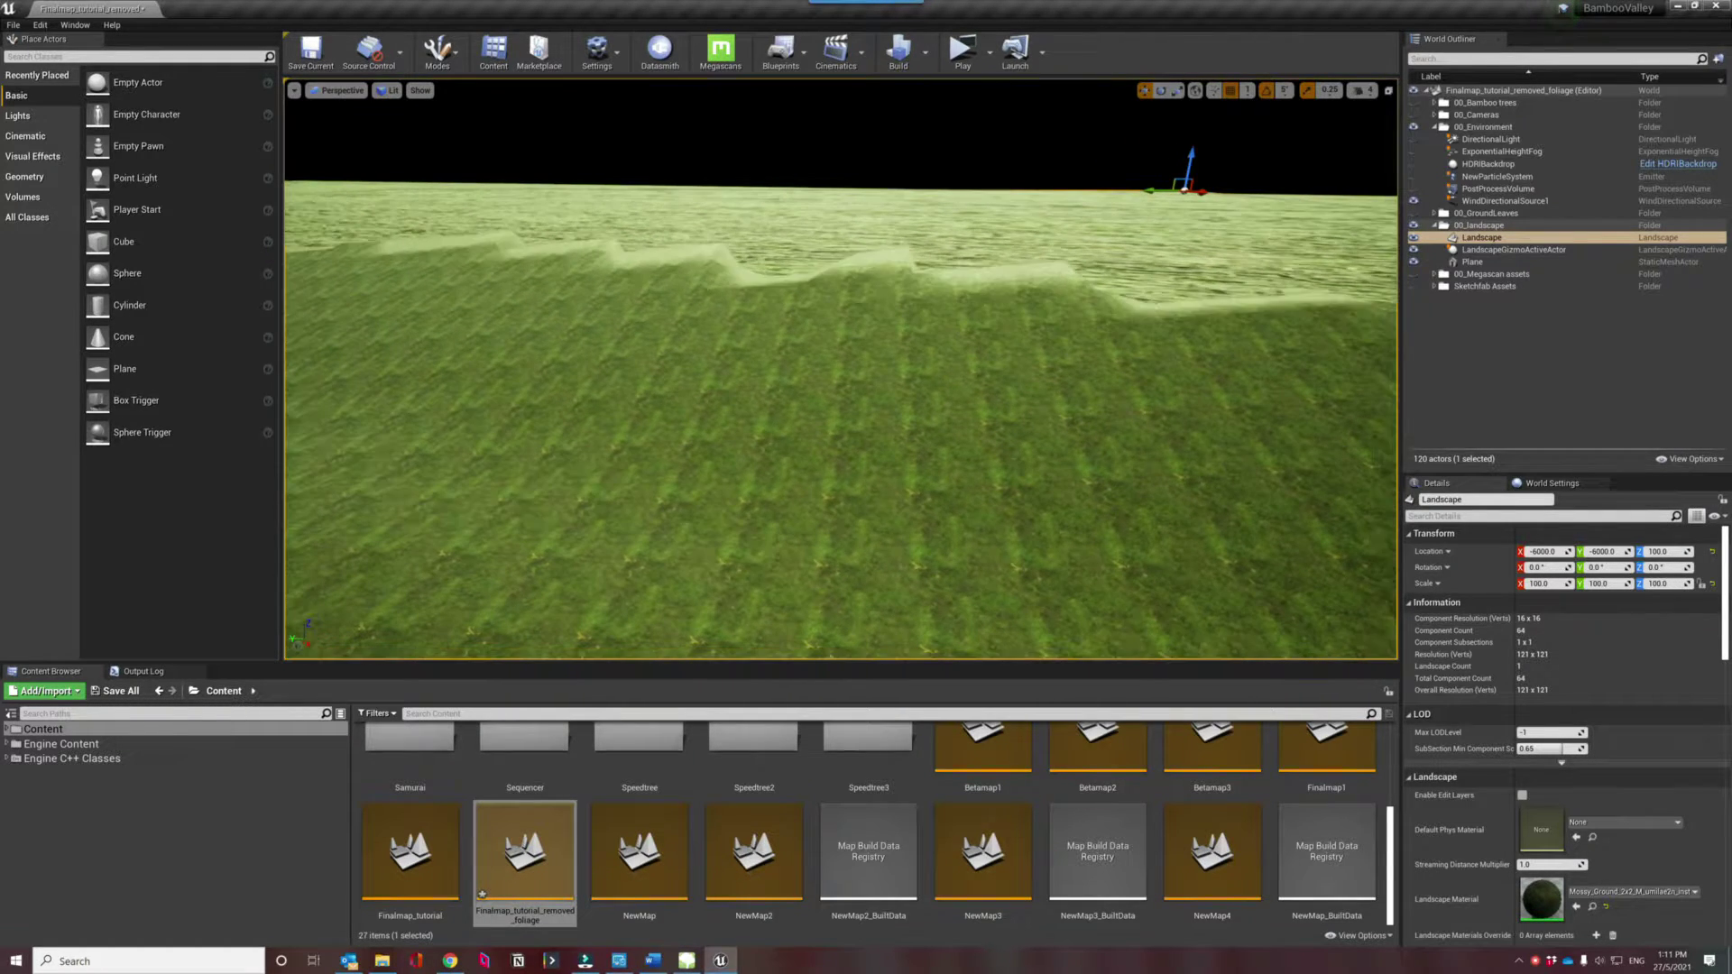
right_drag(619, 338, 590, 217)
right_drag(858, 333, 843, 442)
Select the ground Plane and inspect its surface and where it meets the landscape from several viewpoints.
click(858, 333)
right_drag(947, 370, 907, 356)
right_drag(940, 257, 882, 287)
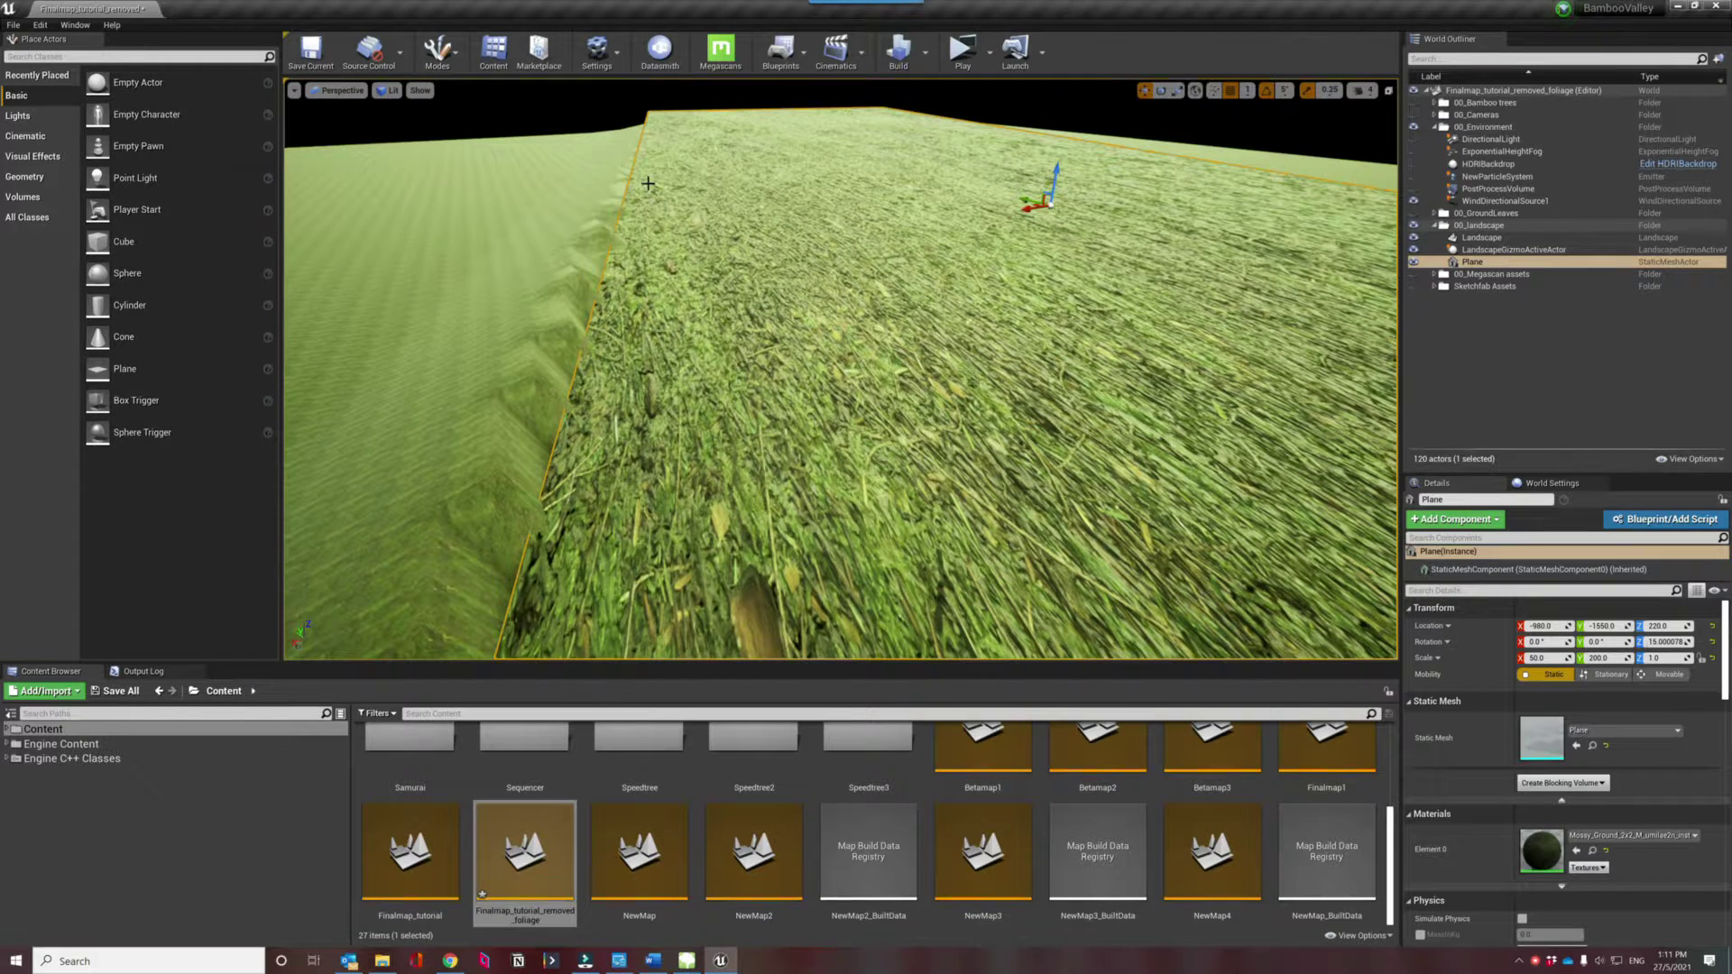
right_drag(616, 361, 677, 270)
key(a)
key(w)
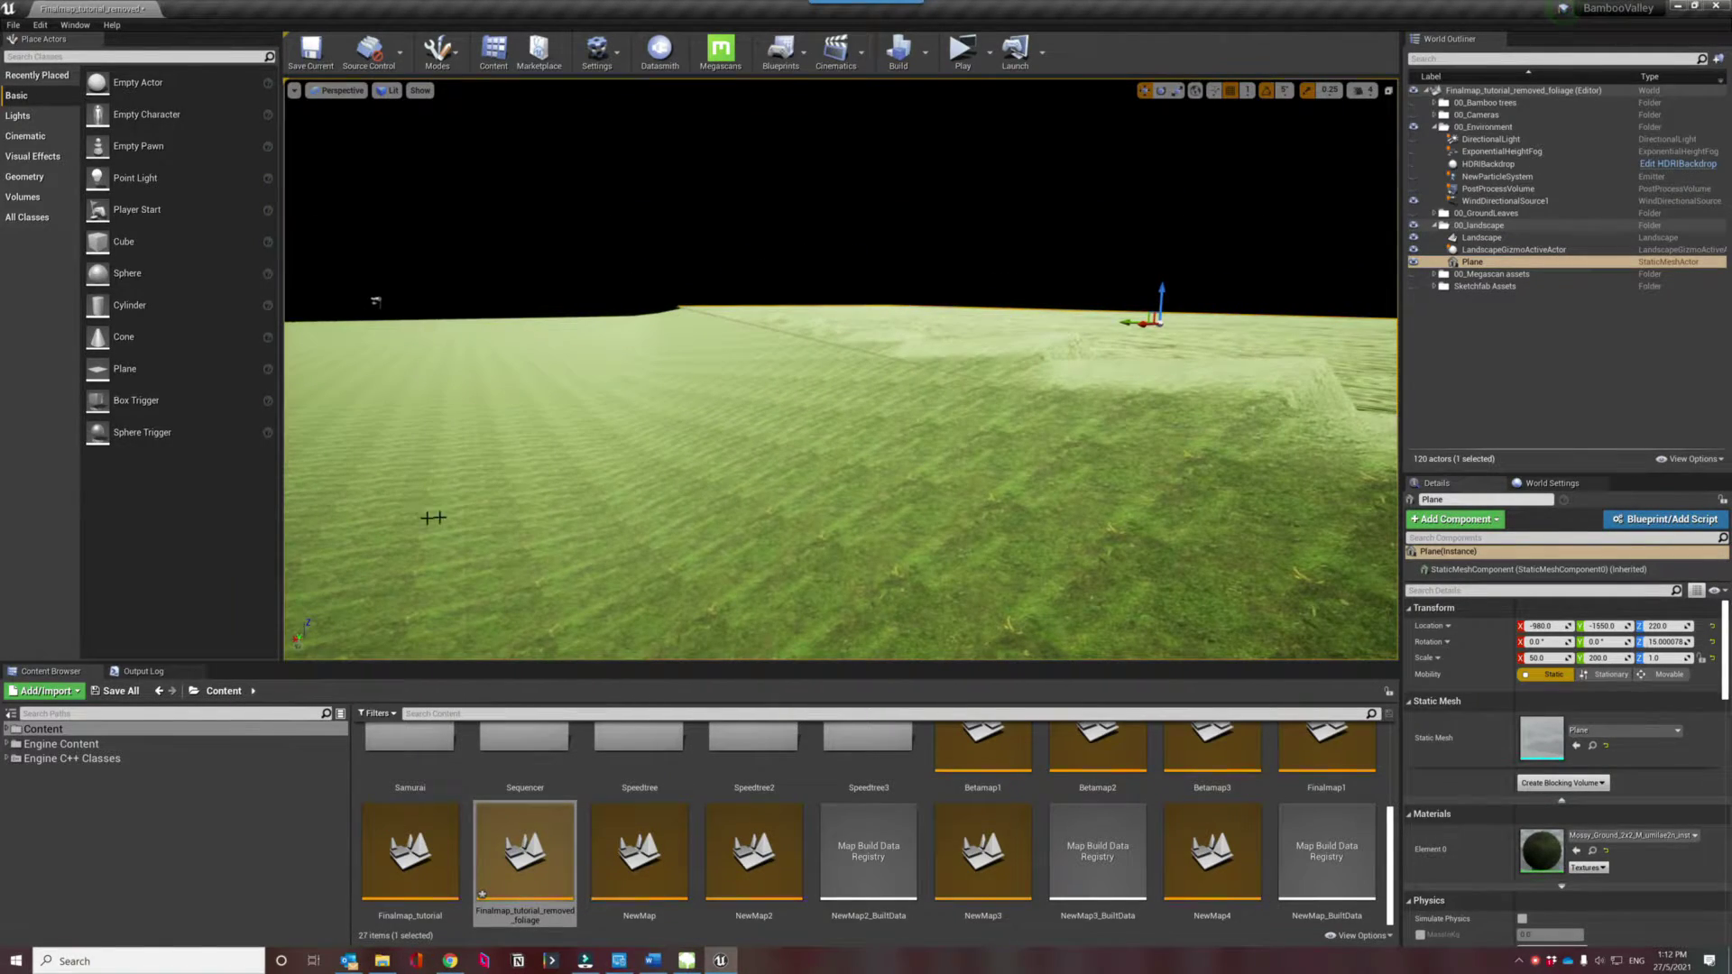
key(w)
mouse_move(519, 442)
right_down()
mouse_move(623, 434)
mouse_move(626, 411)
mouse_move(492, 440)
right_up()
key(s)
key(d)
right_drag(674, 295, 559, 415)
right_drag(559, 415, 519, 443)
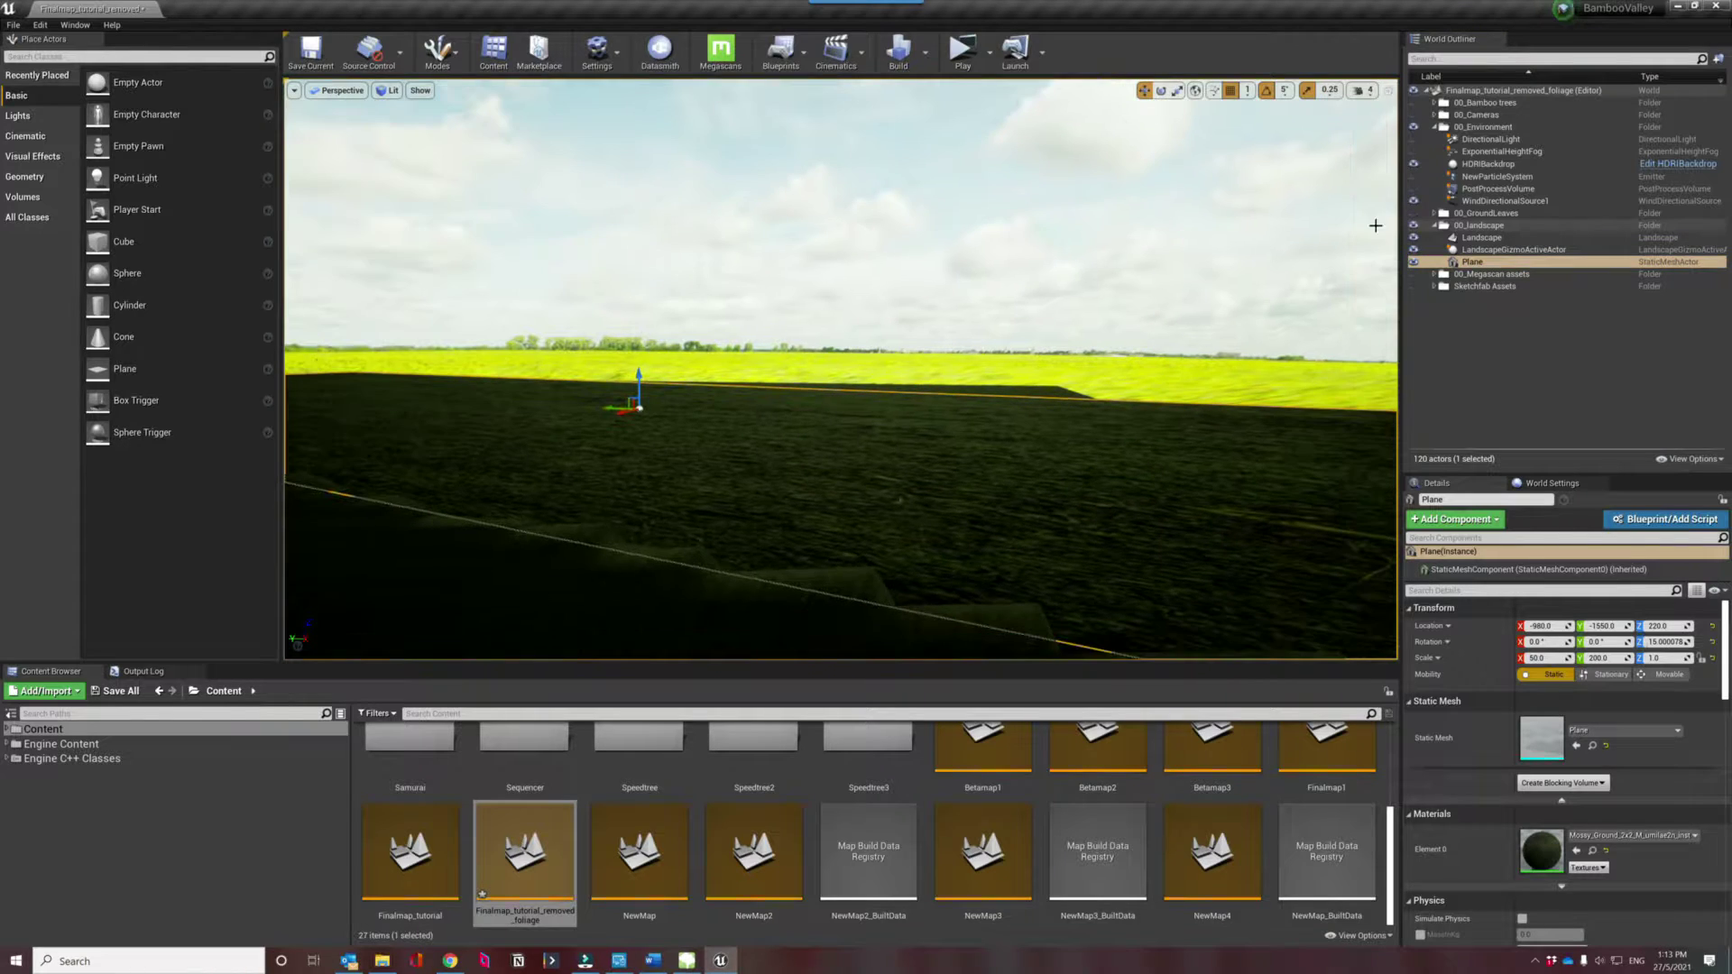
Set the HDRIBackdrop's size to 500 and enlarge its component list down to the Skylight.
click(1488, 164)
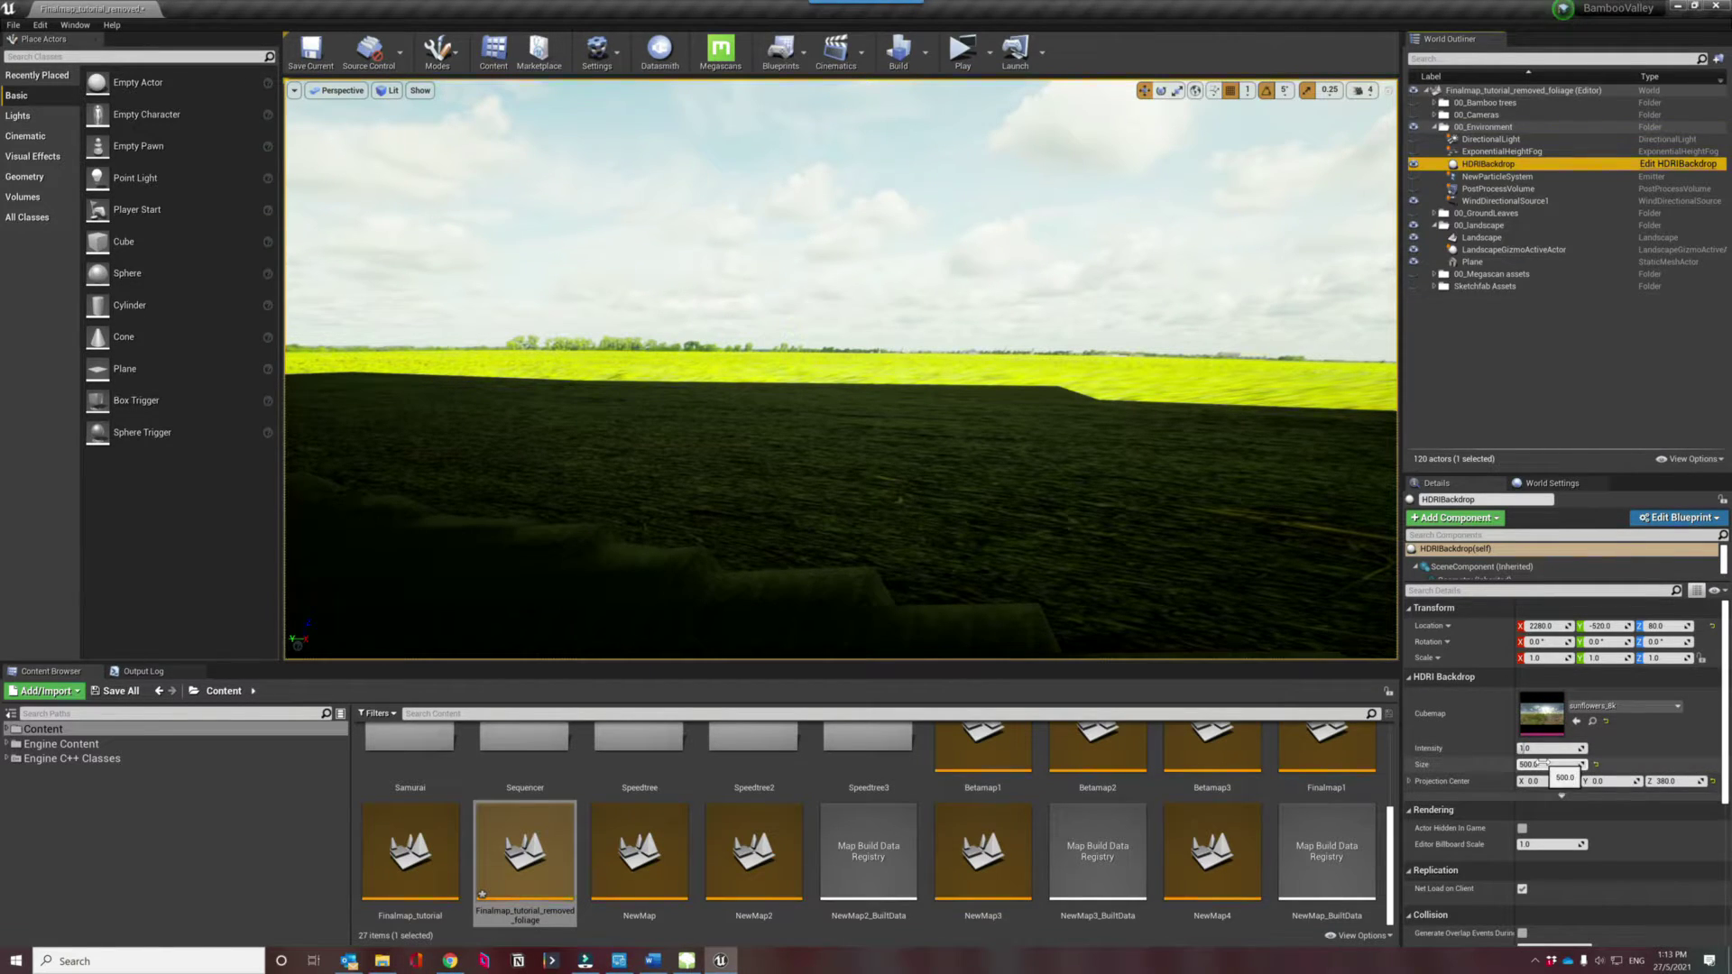
click(1544, 762)
key(Return)
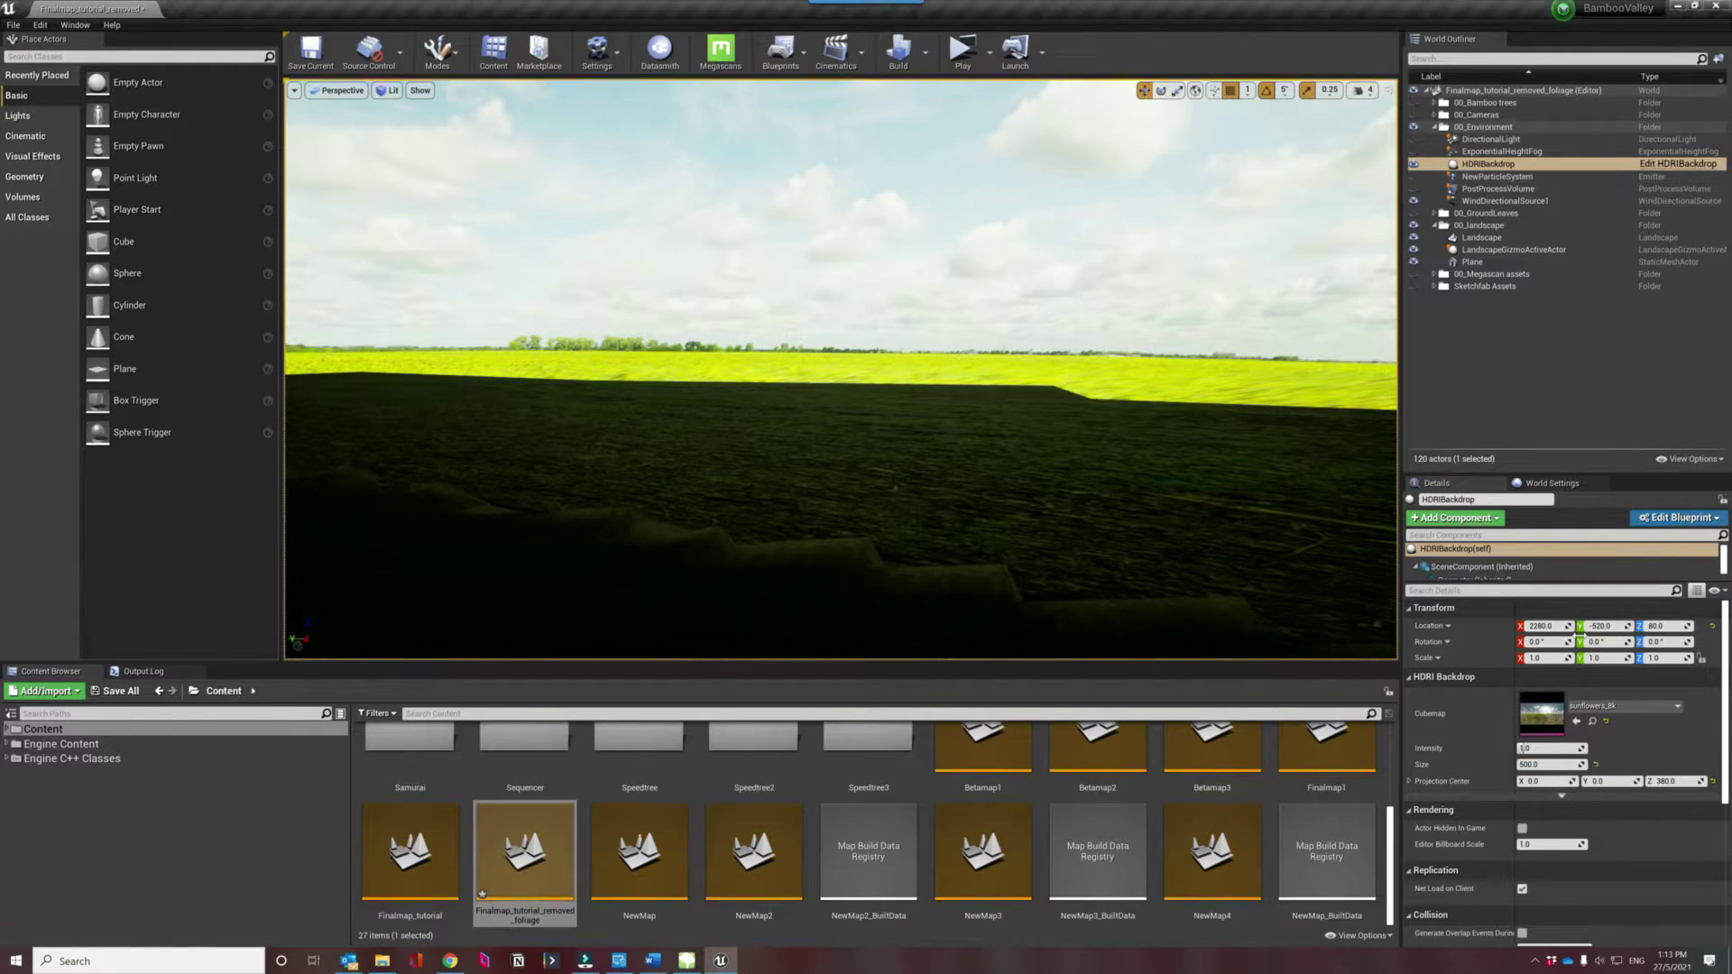
drag(1468, 582, 1468, 628)
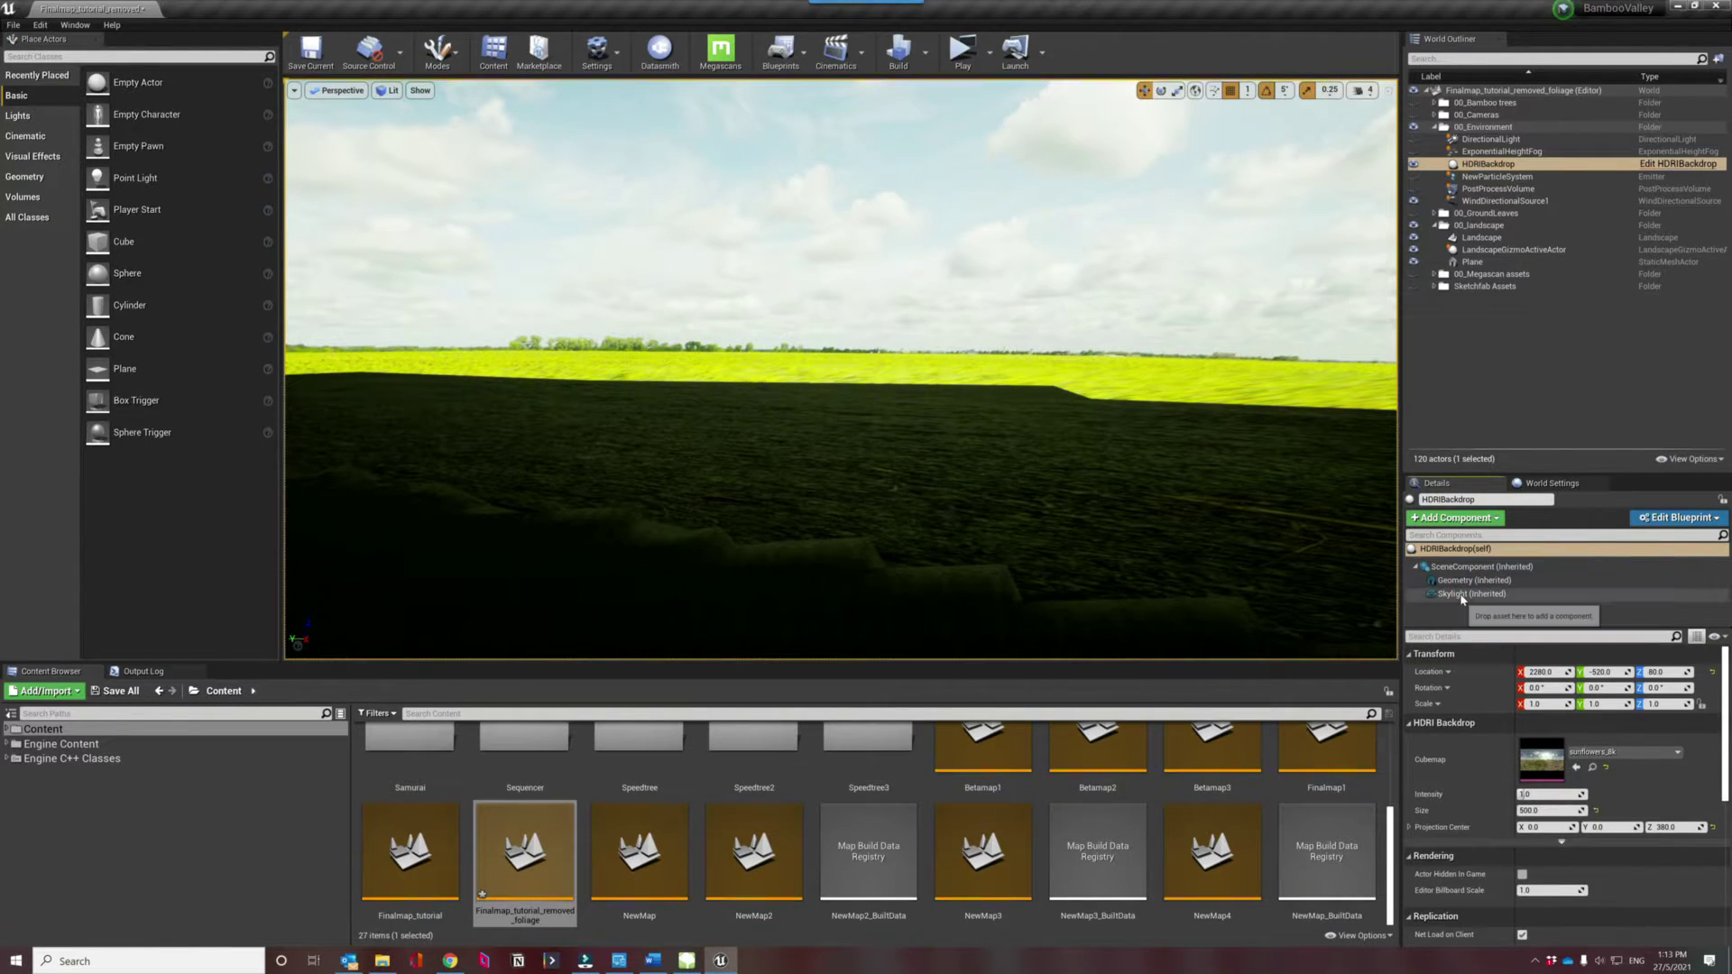
Set the mobility of the HDRIBackdrop's Skylight component to Movable and check its light intensity setting.
click(1463, 594)
click(1651, 721)
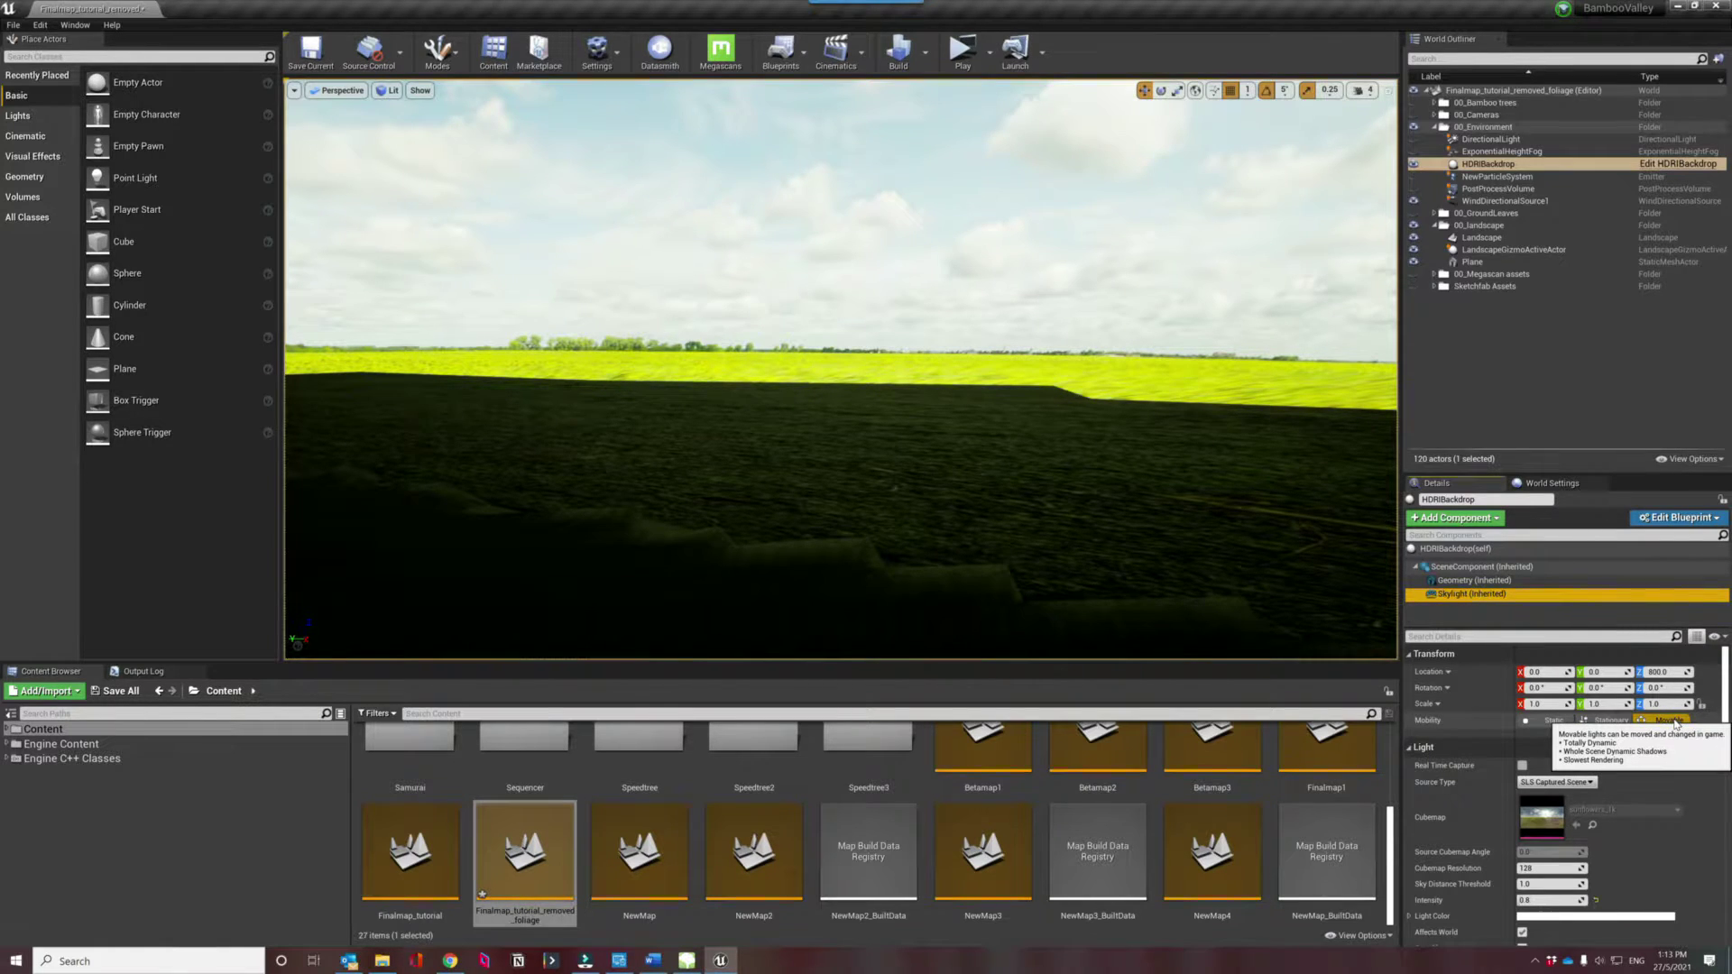
scroll(1534, 857, down, 1)
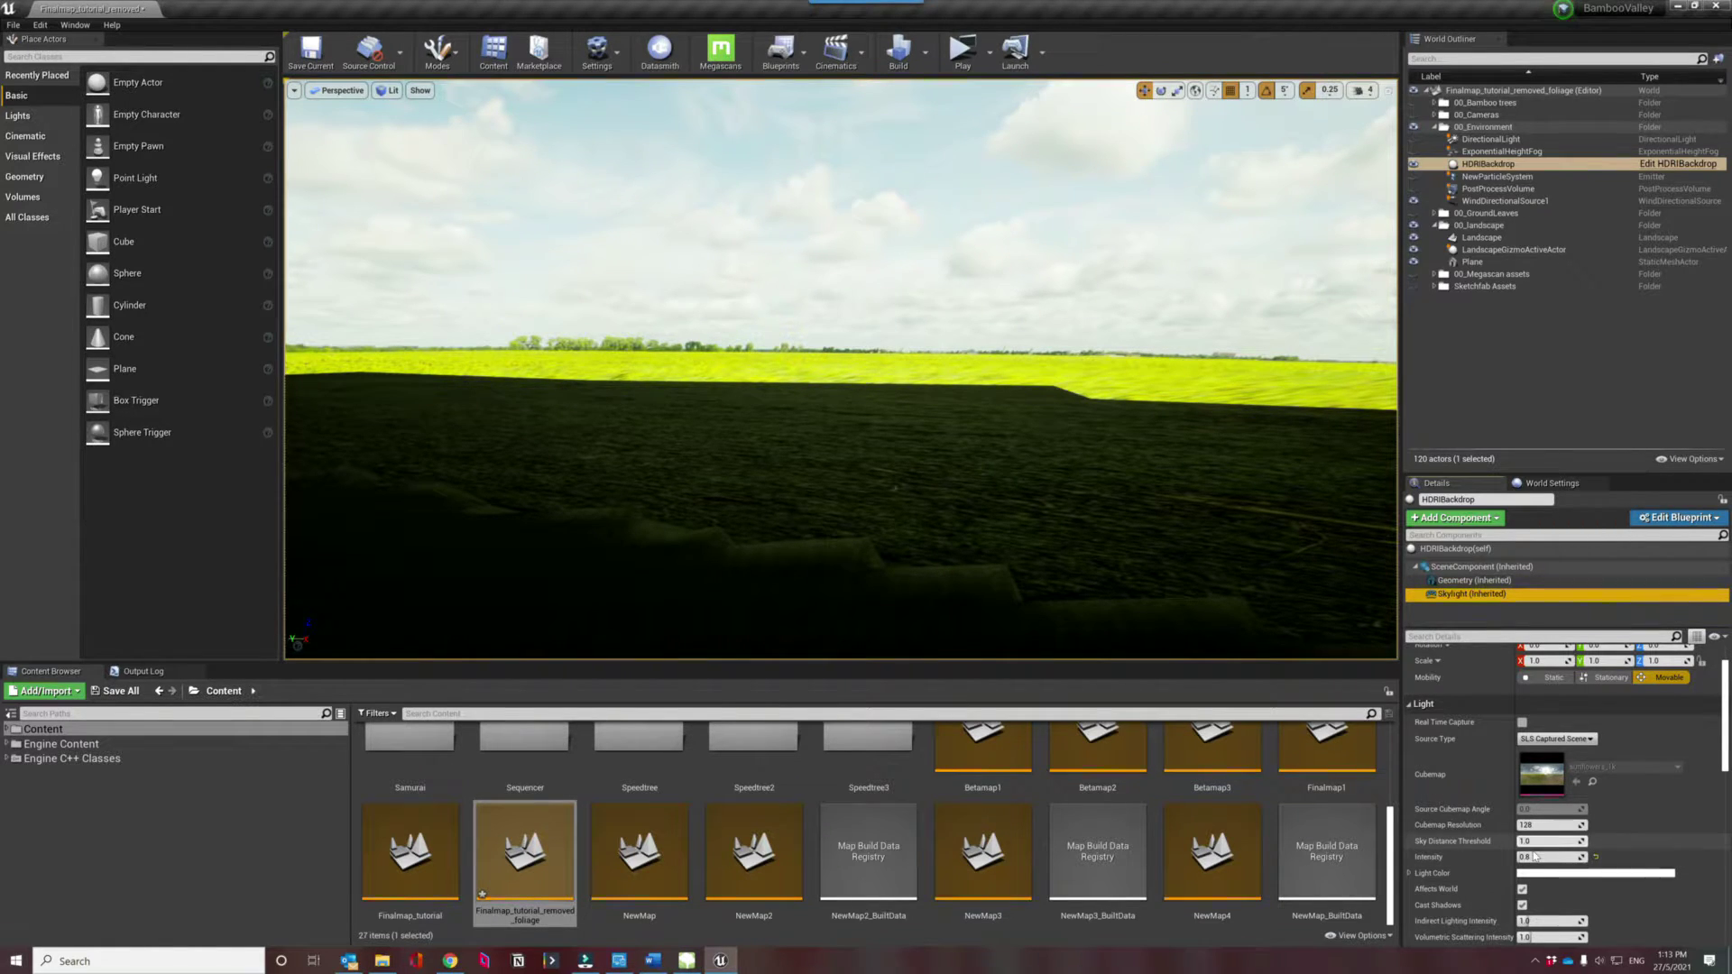
click(1524, 857)
scroll(1528, 862, down, 1)
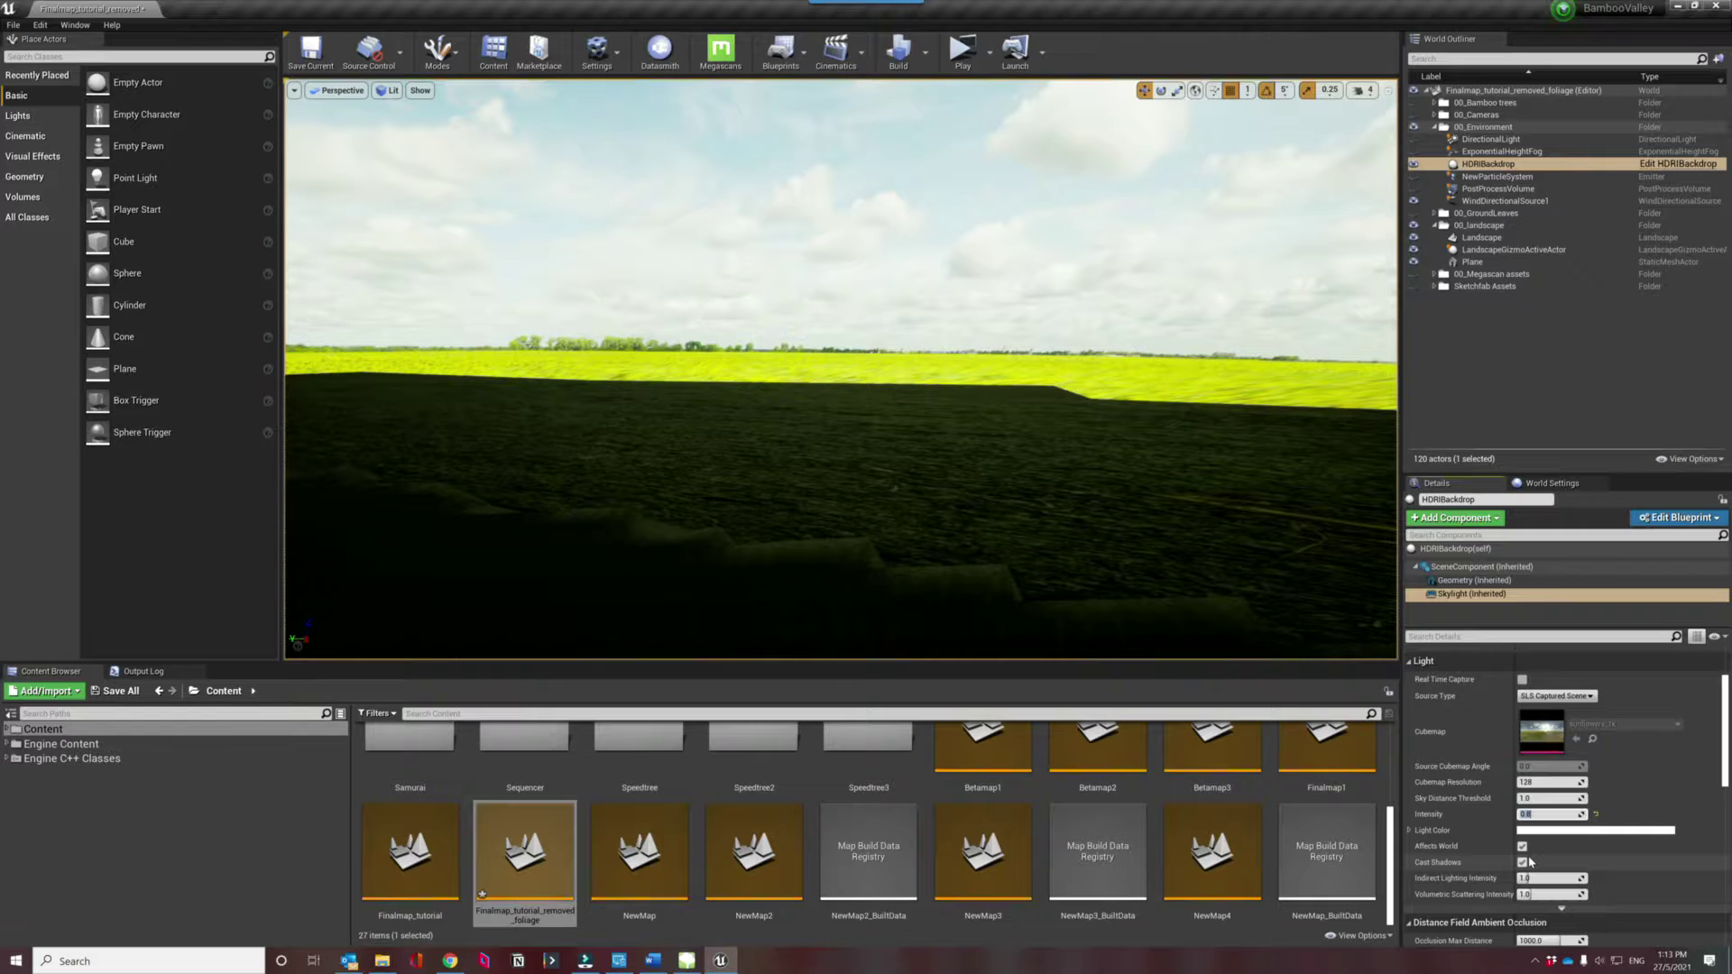
scroll(1533, 811, up, 2)
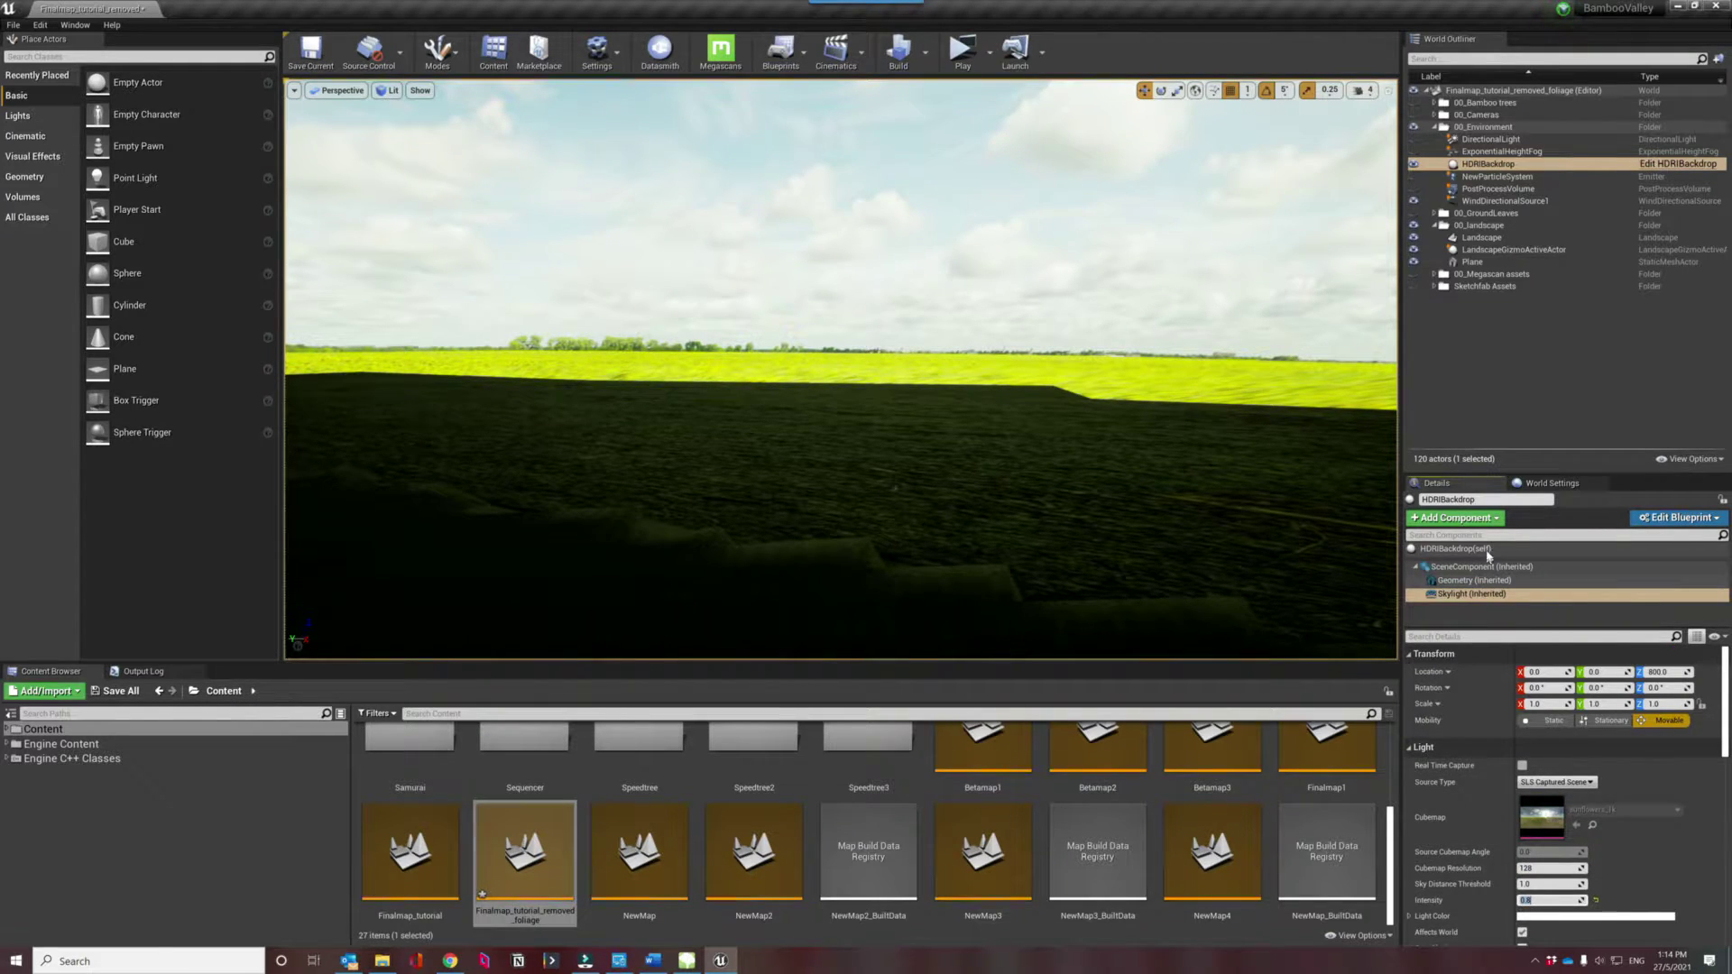
Open the HDRIBackdrop's sunflowers_8k cubemap texture, examine the image and its settings, and close it.
click(1454, 549)
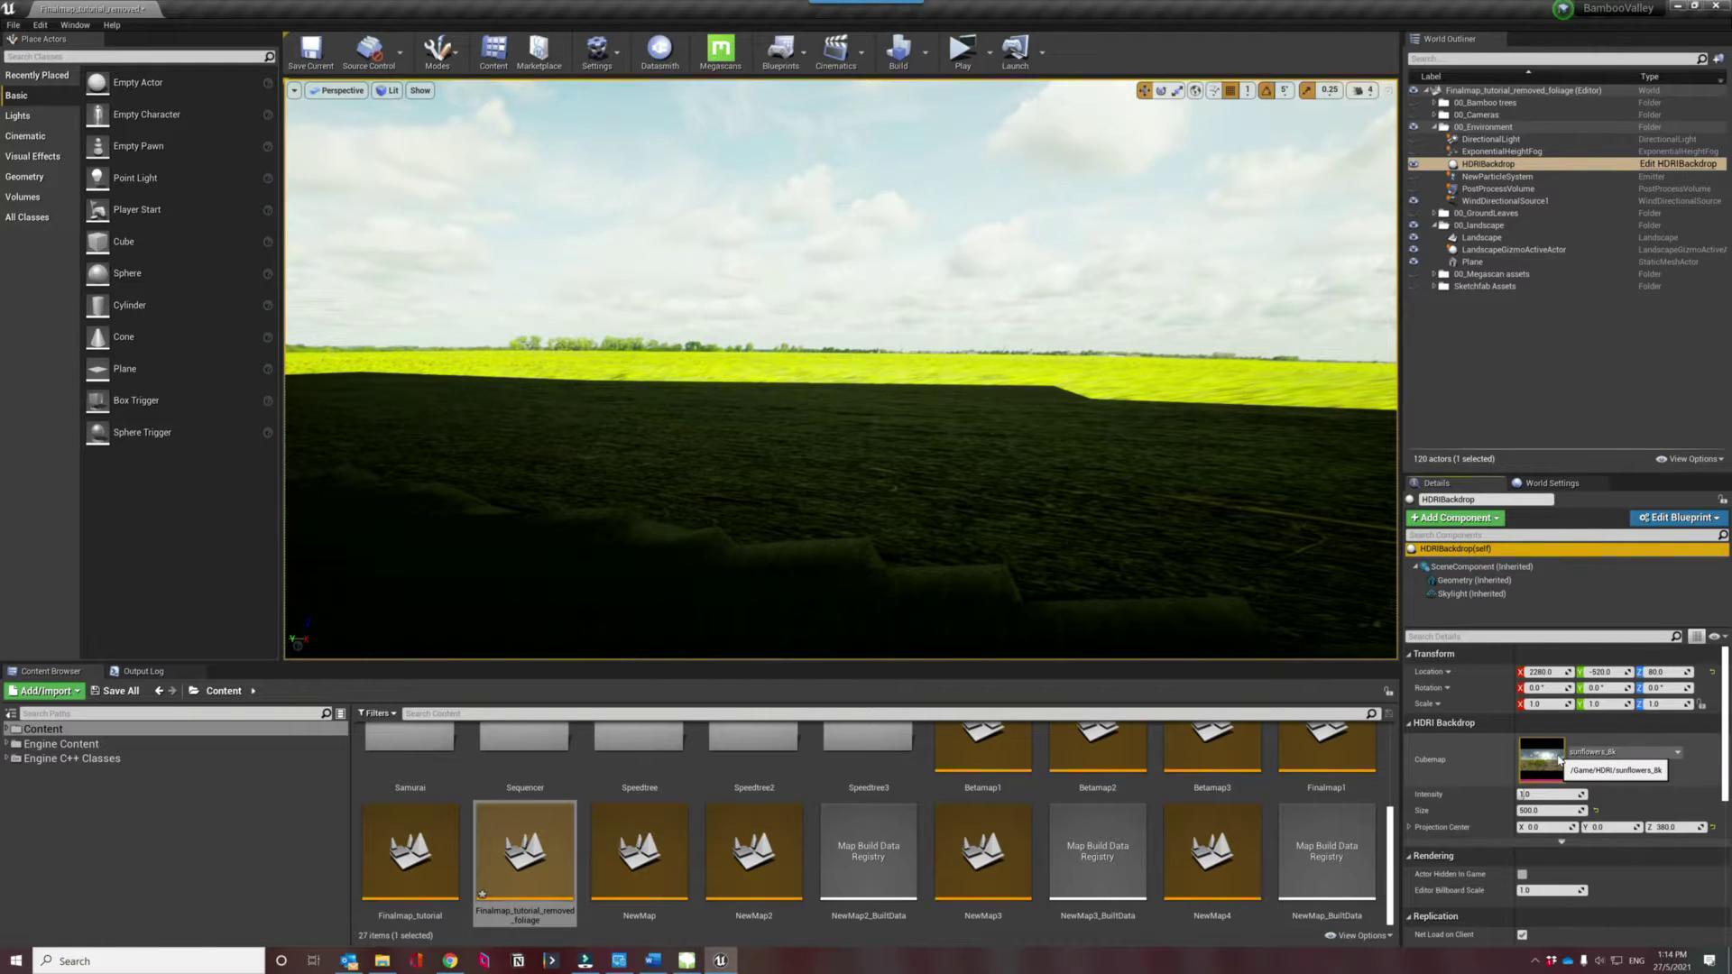
double_click(1546, 753)
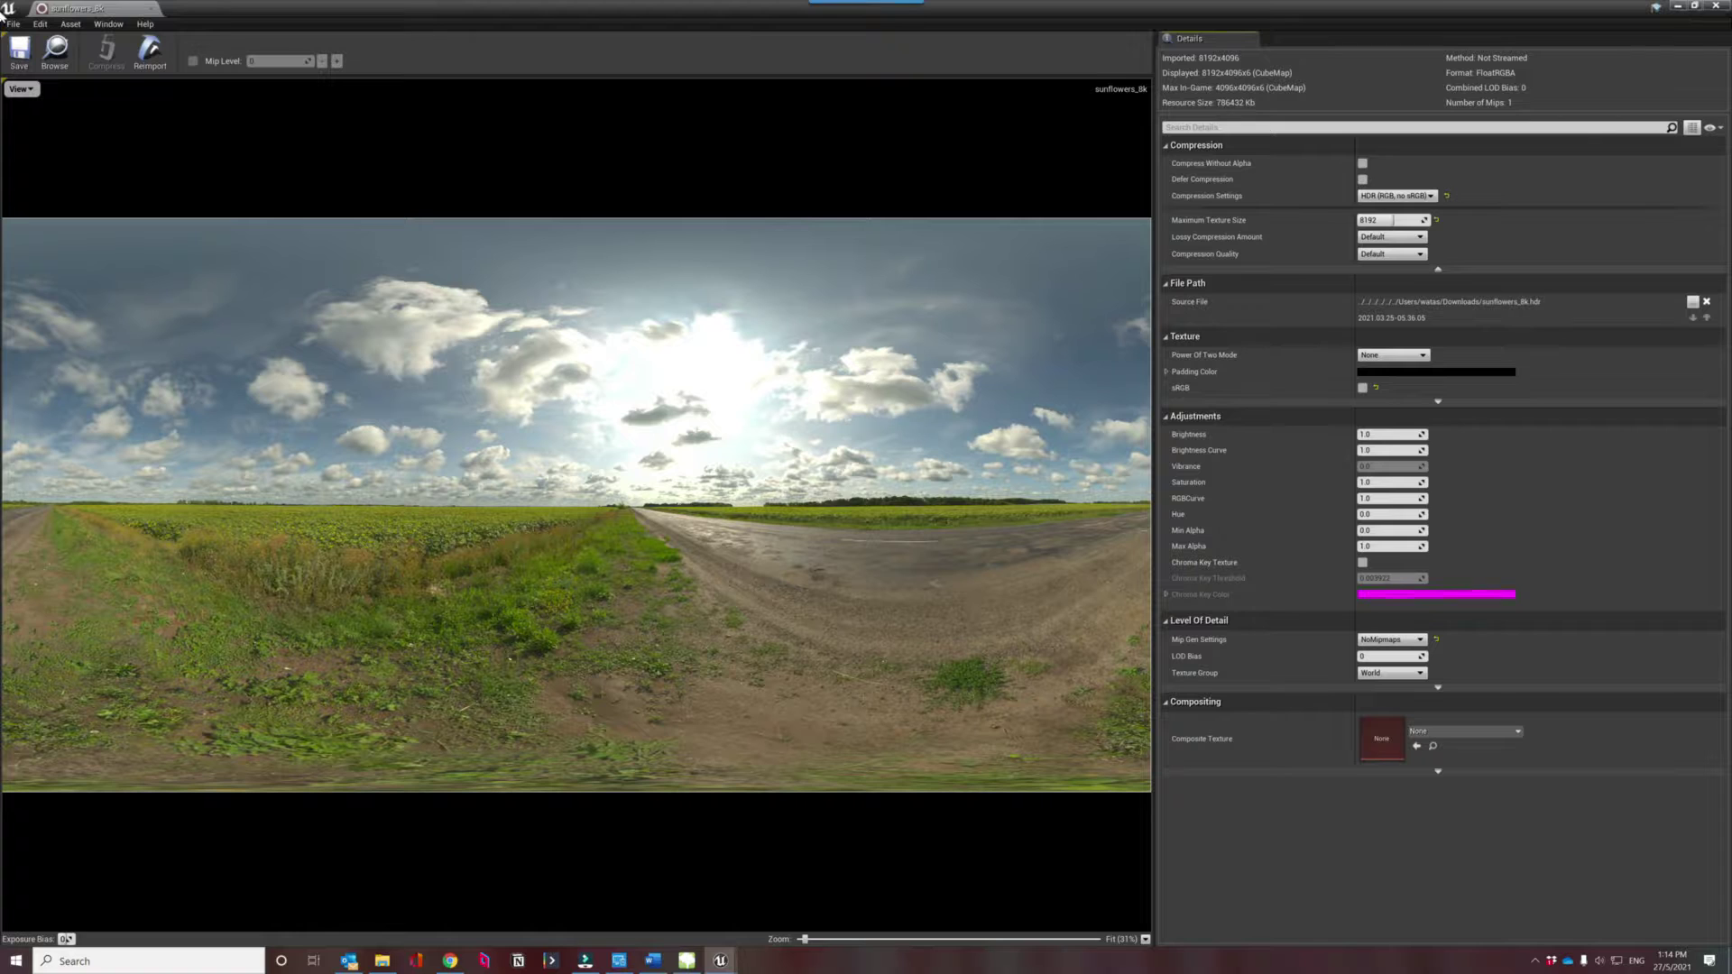
click(1716, 6)
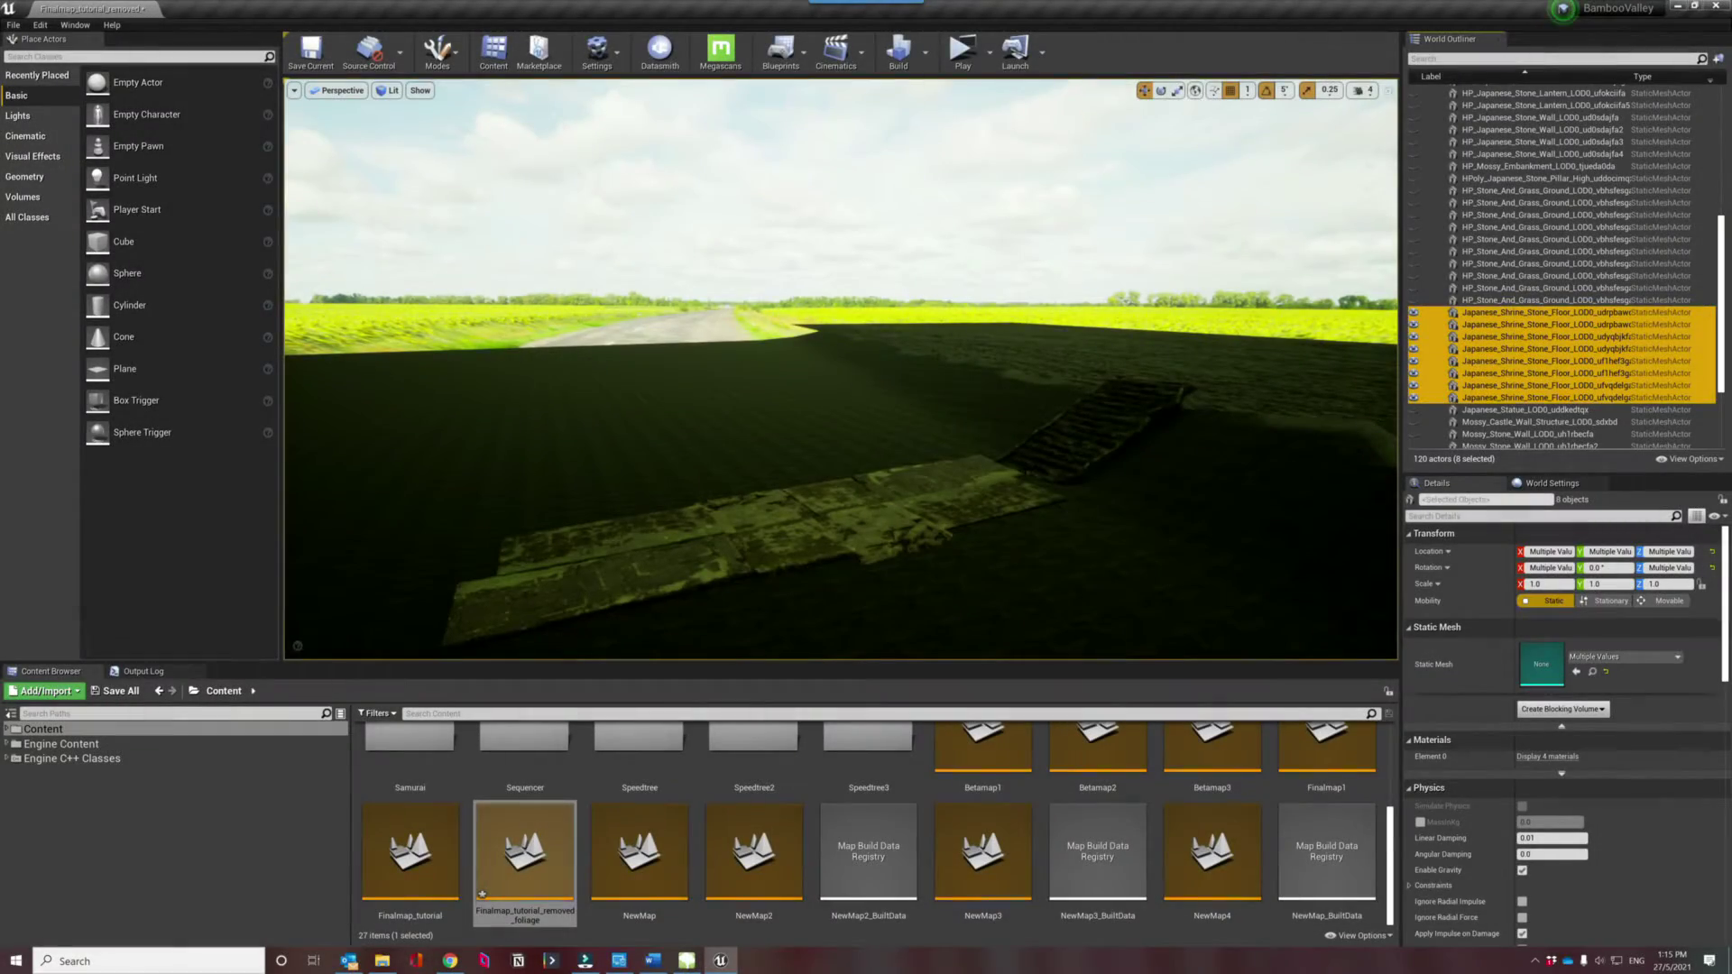
Select the Japanese shrine stairs and a stone floor slab, and inspect the path leading to the stairs from closer up.
click(1118, 395)
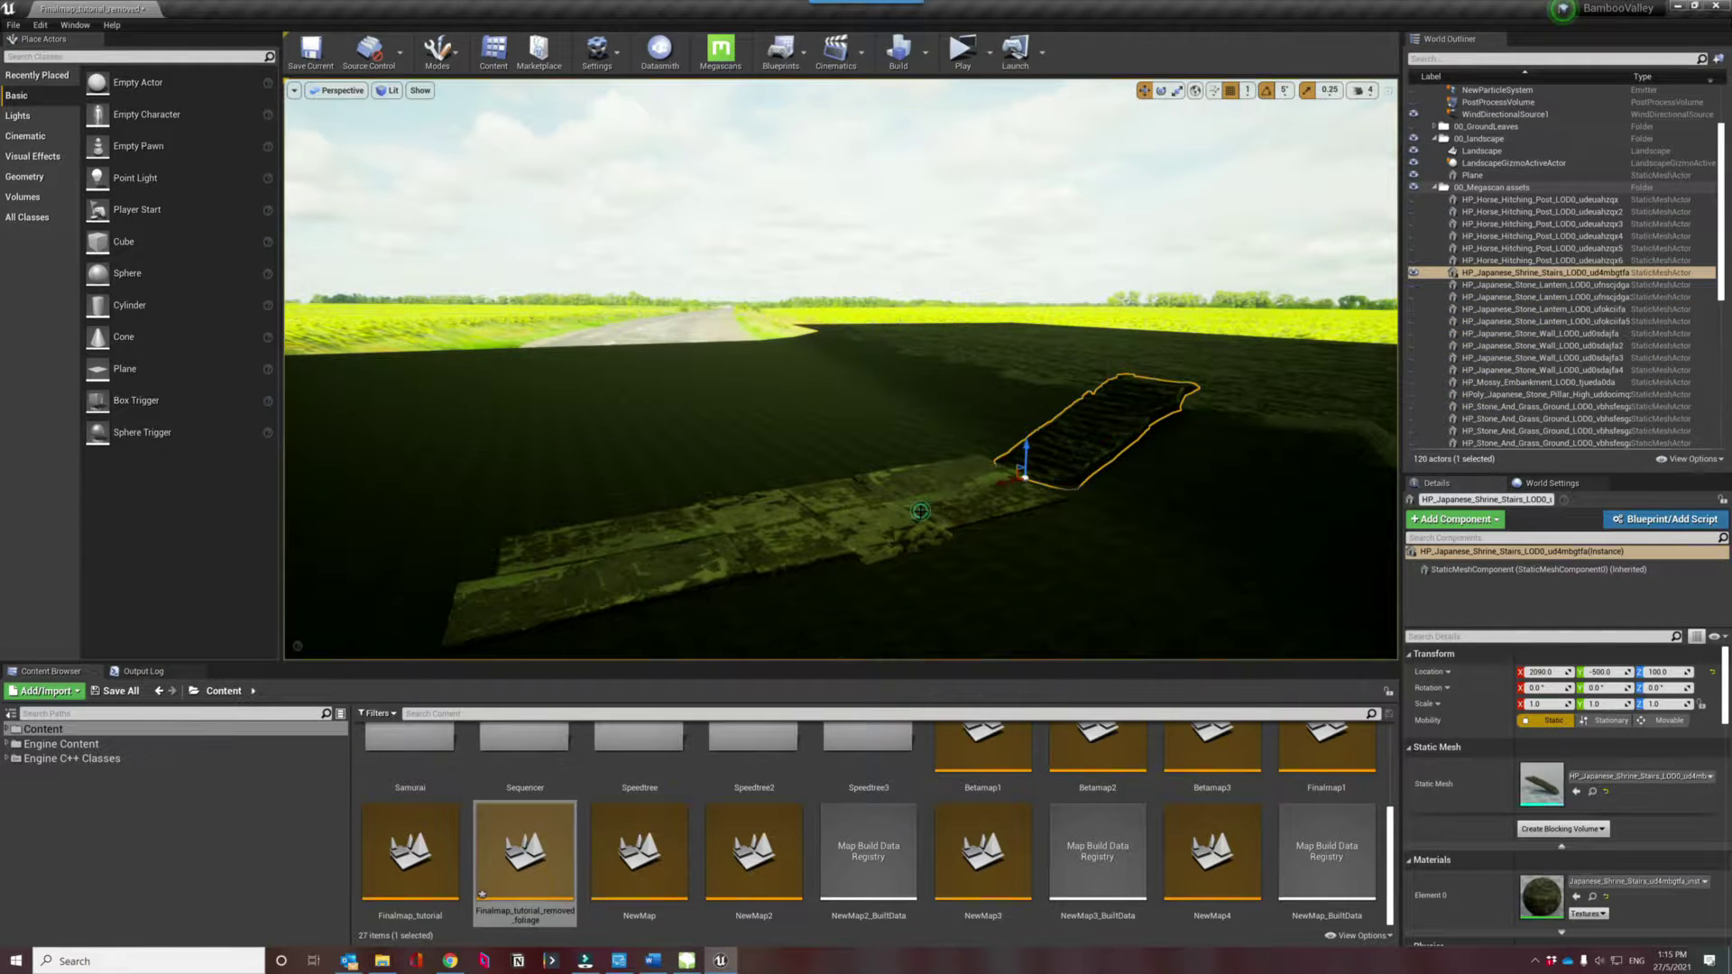
click(920, 511)
right_drag(920, 511, 1100, 514)
click(779, 423)
right_drag(779, 423, 667, 446)
key(d)
right_drag(718, 317, 623, 351)
click(854, 306)
right_drag(854, 306, 785, 338)
key(s)
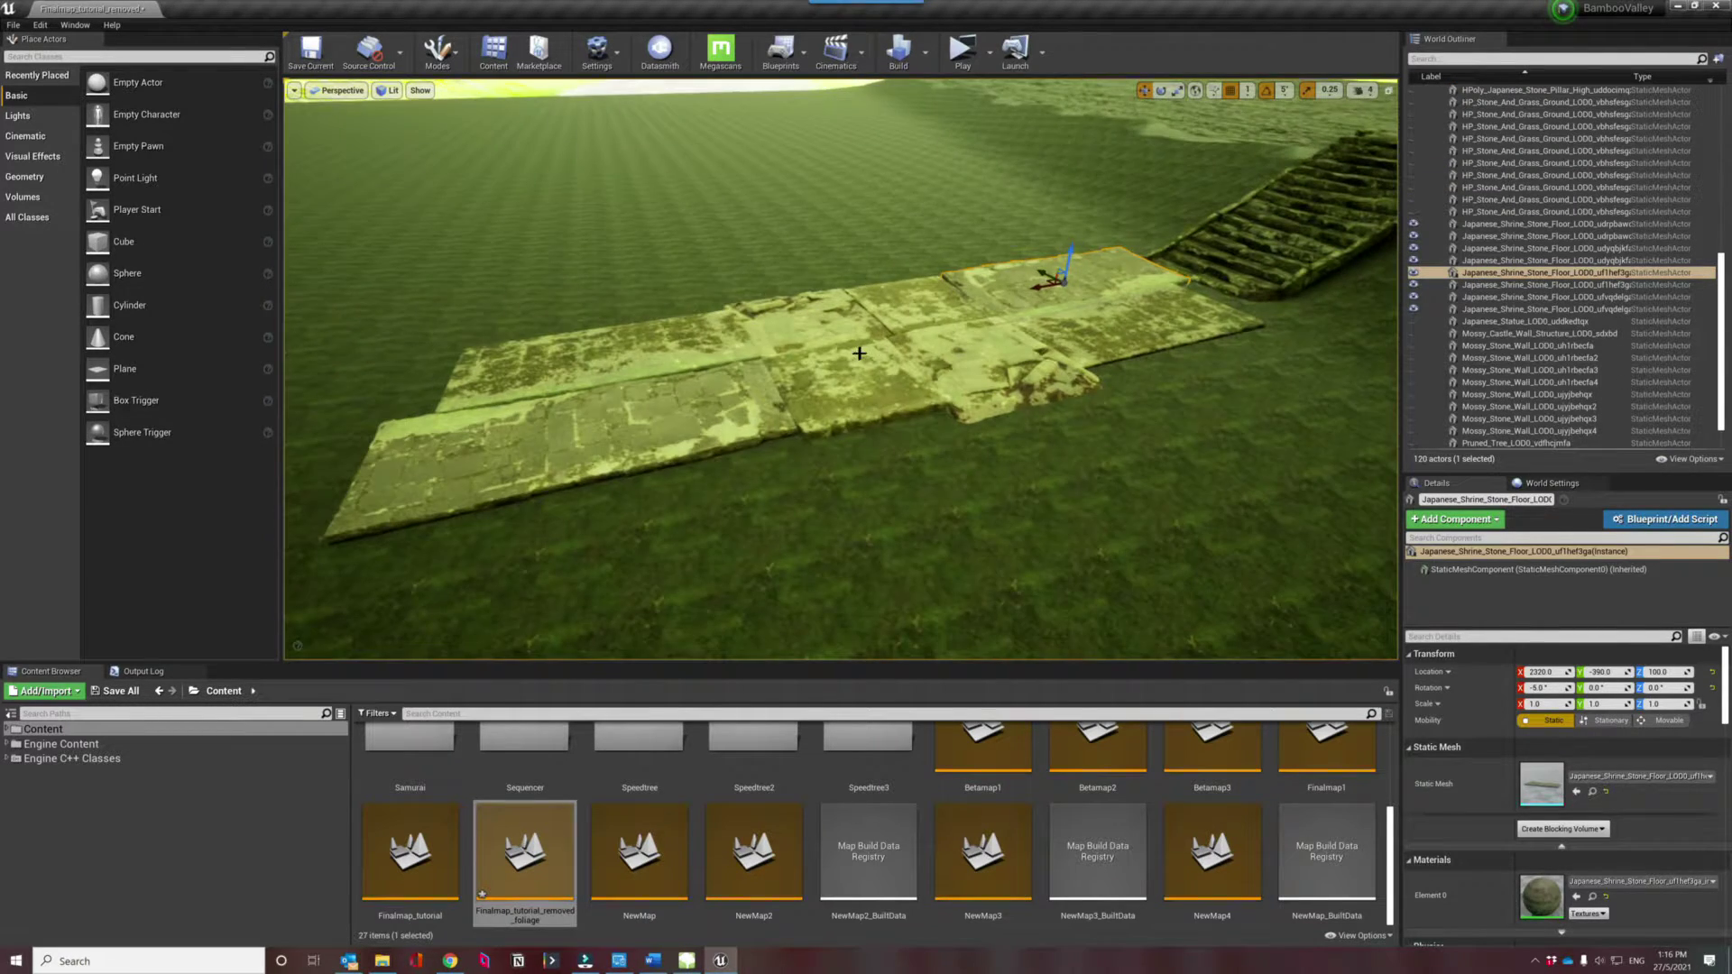
Select the Japanese shrine stone floor slabs one after another to inspect how they form the path.
click(1109, 325)
click(777, 325)
click(697, 337)
click(669, 398)
click(823, 404)
click(909, 379)
click(1010, 352)
click(1067, 287)
click(923, 308)
click(890, 316)
click(715, 346)
click(691, 407)
click(690, 409)
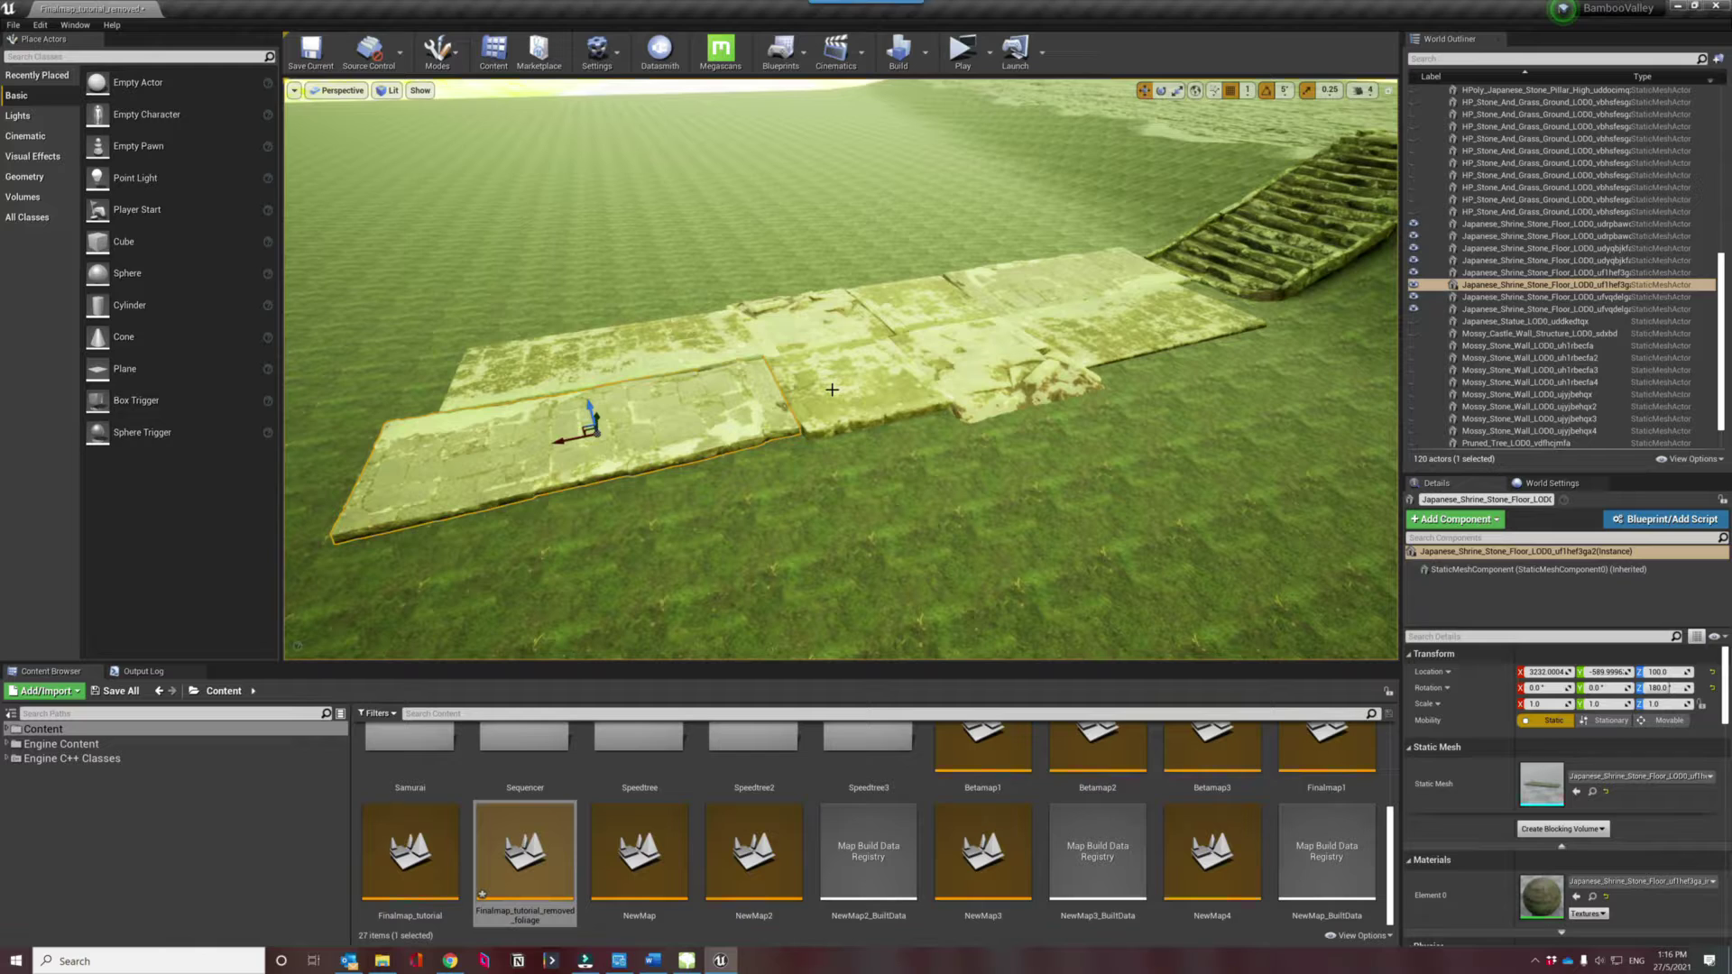
click(891, 384)
click(1073, 339)
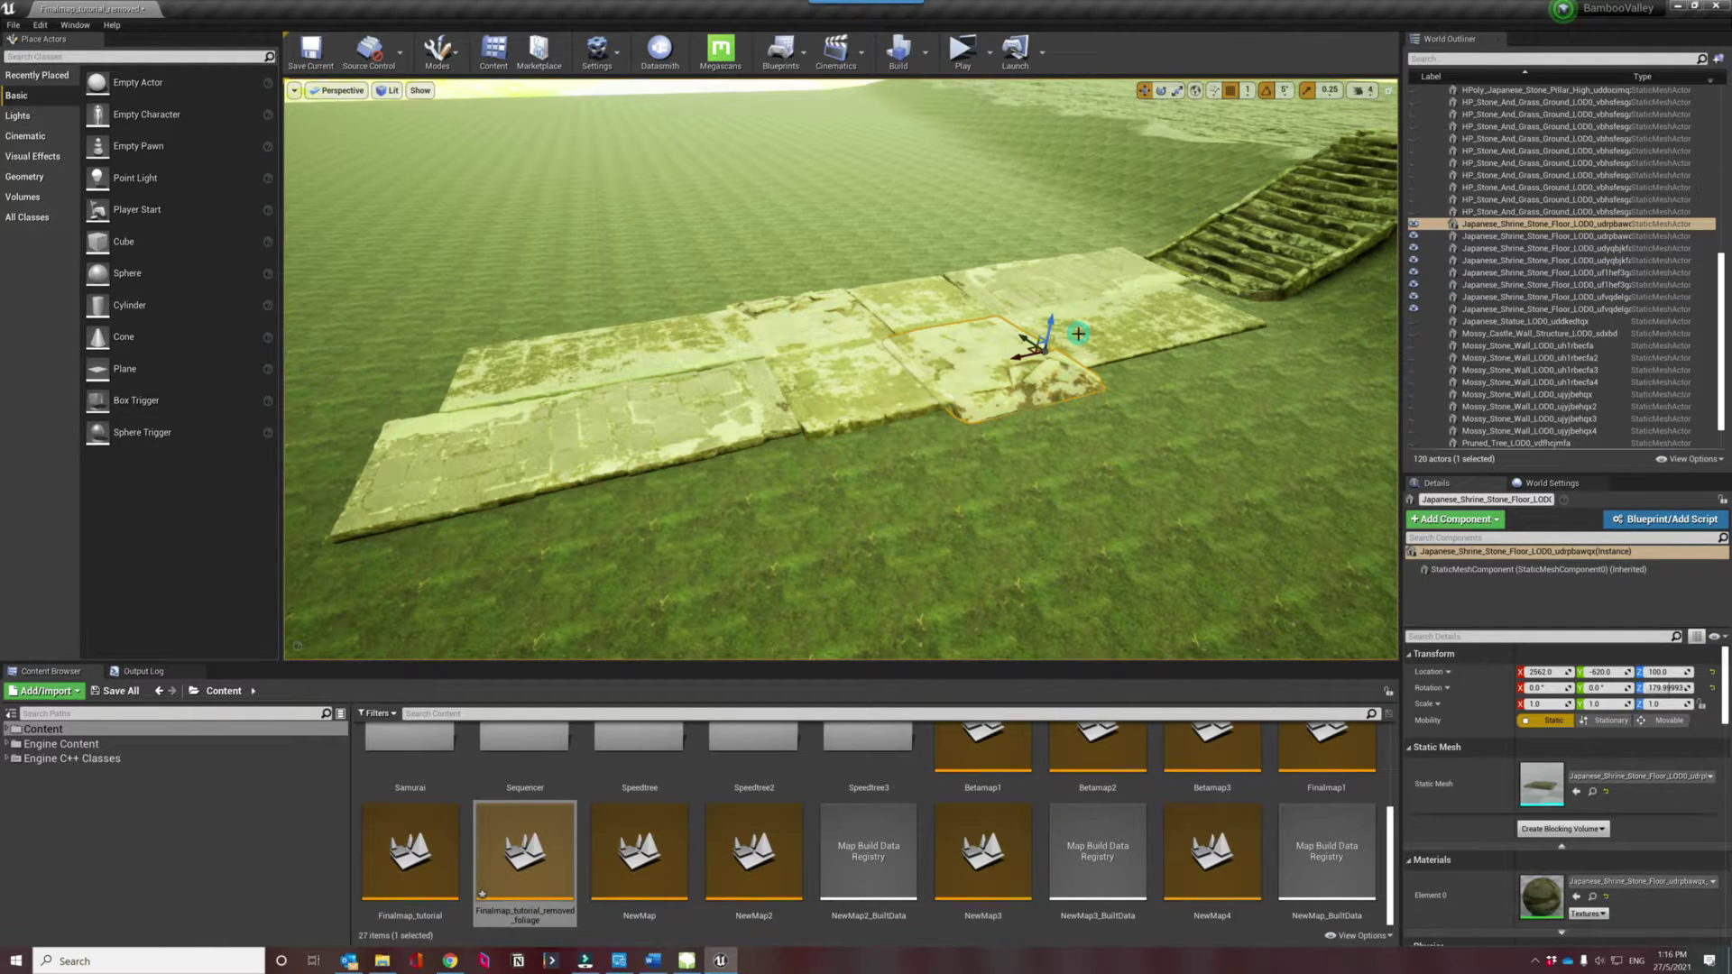
click(1078, 334)
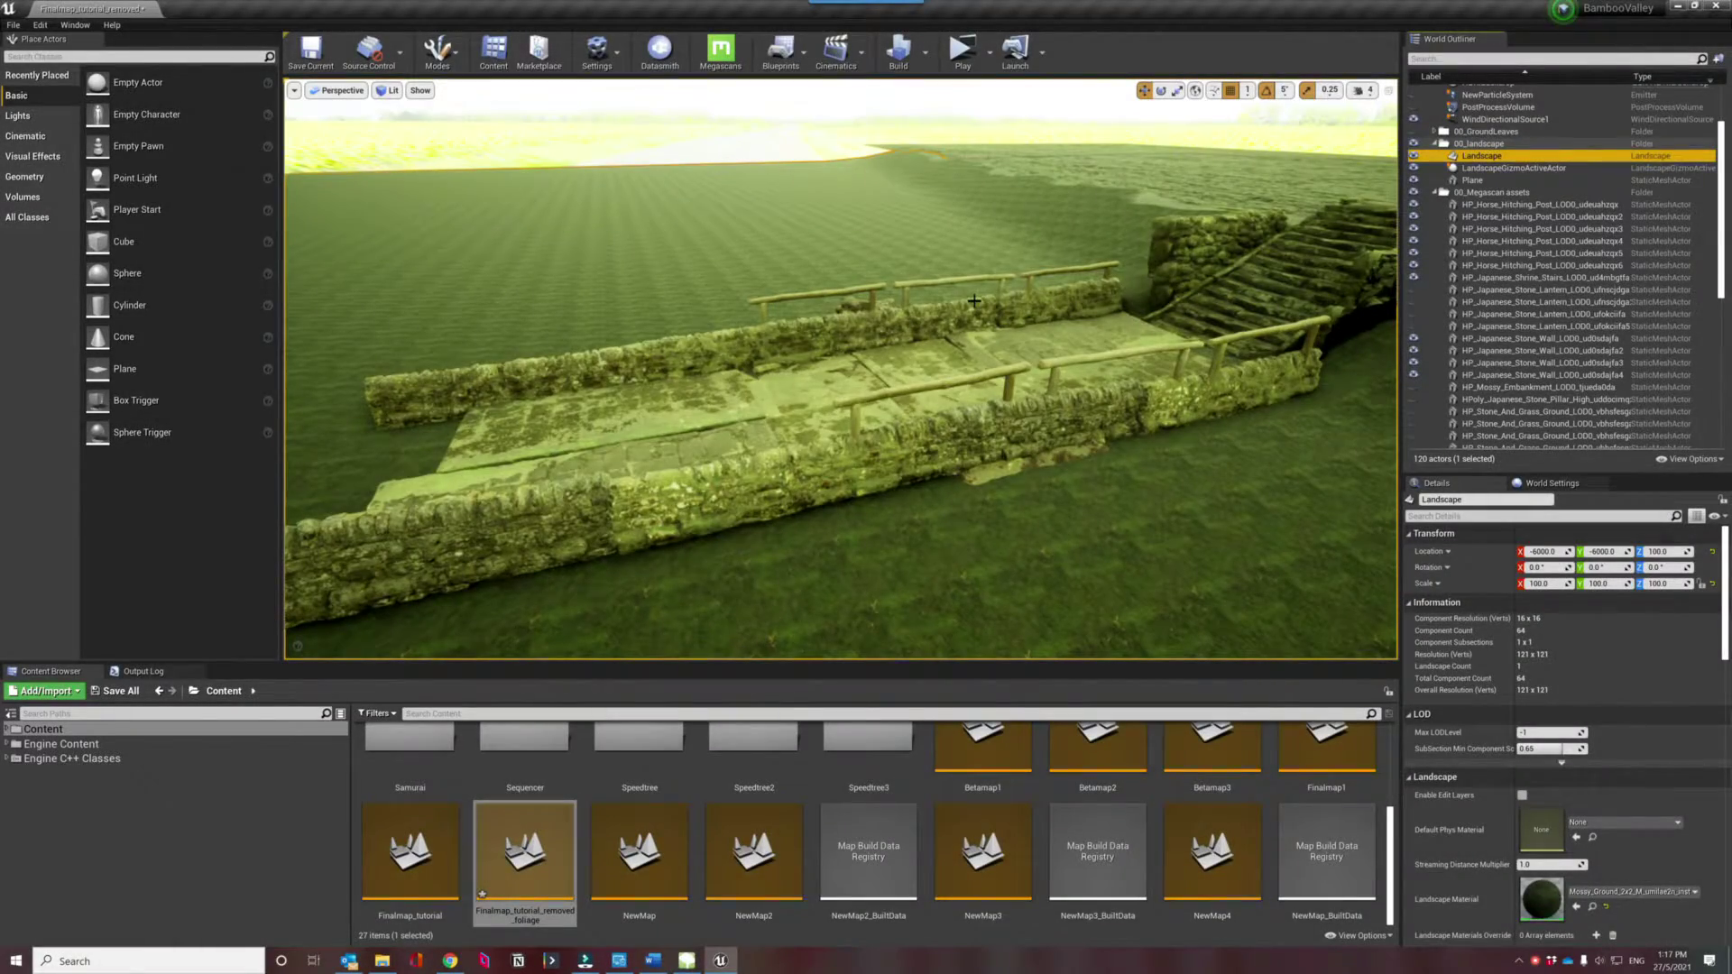
Select the stone walls and horse hitching posts around the path, and inspect them from path level on both sides.
click(1079, 298)
click(1195, 238)
click(1247, 342)
click(1245, 333)
right_drag(841, 369, 1159, 397)
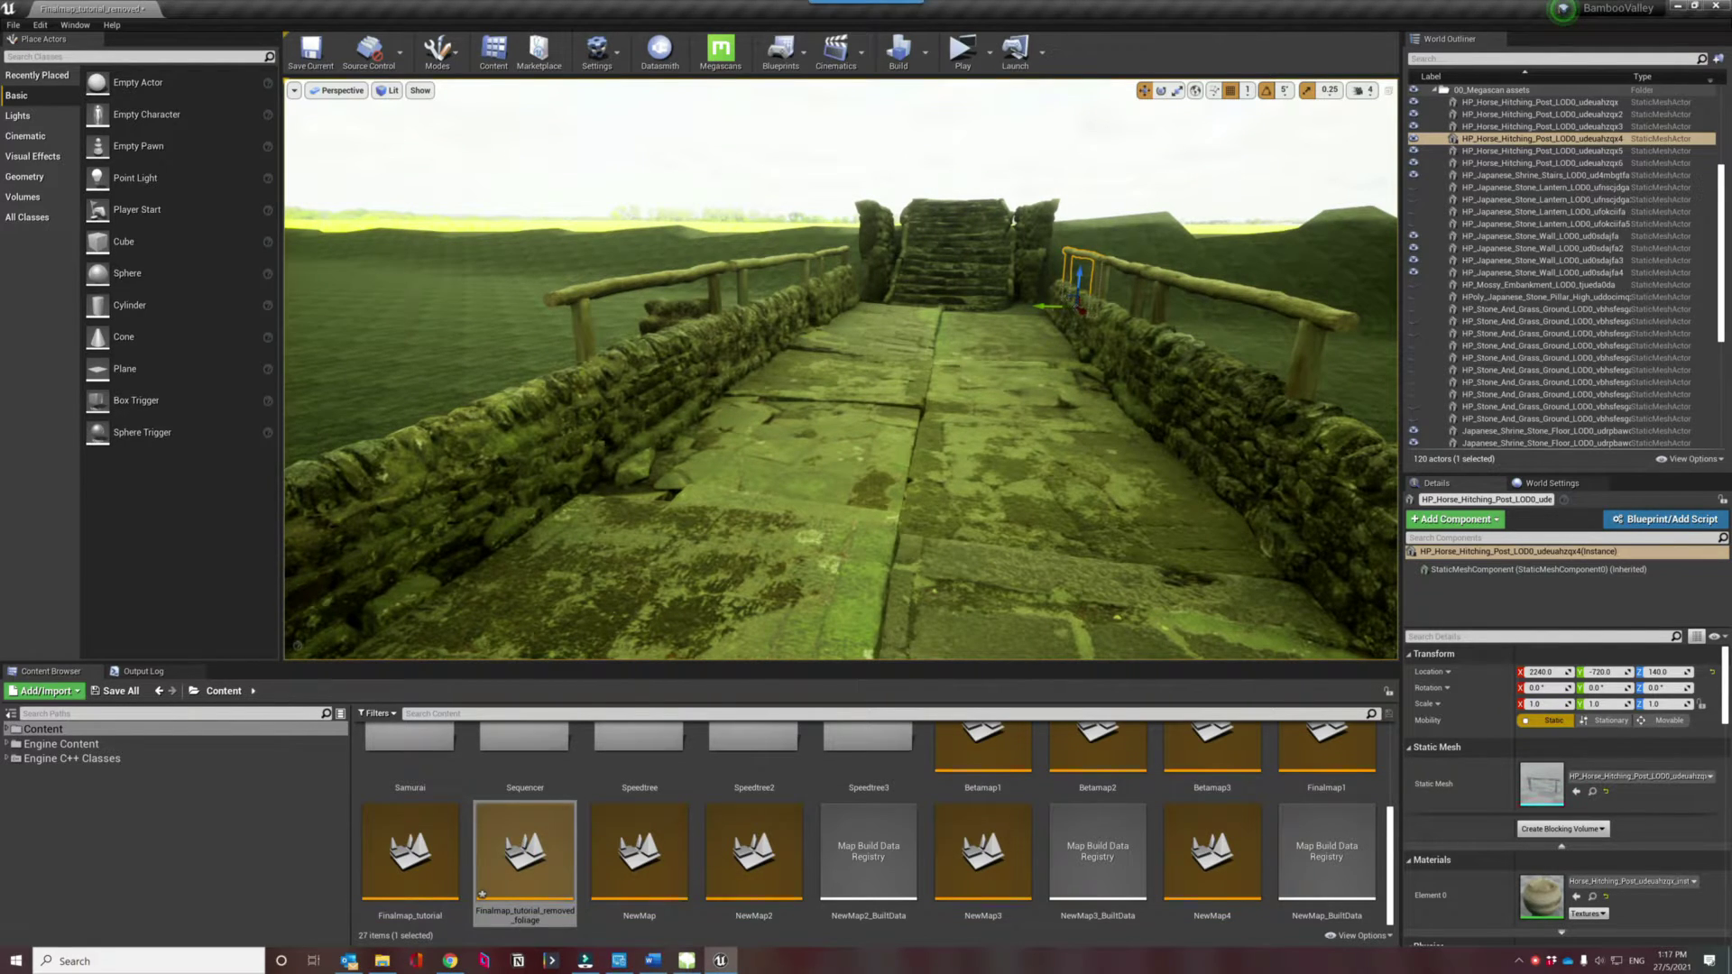
right_drag(1001, 362, 882, 433)
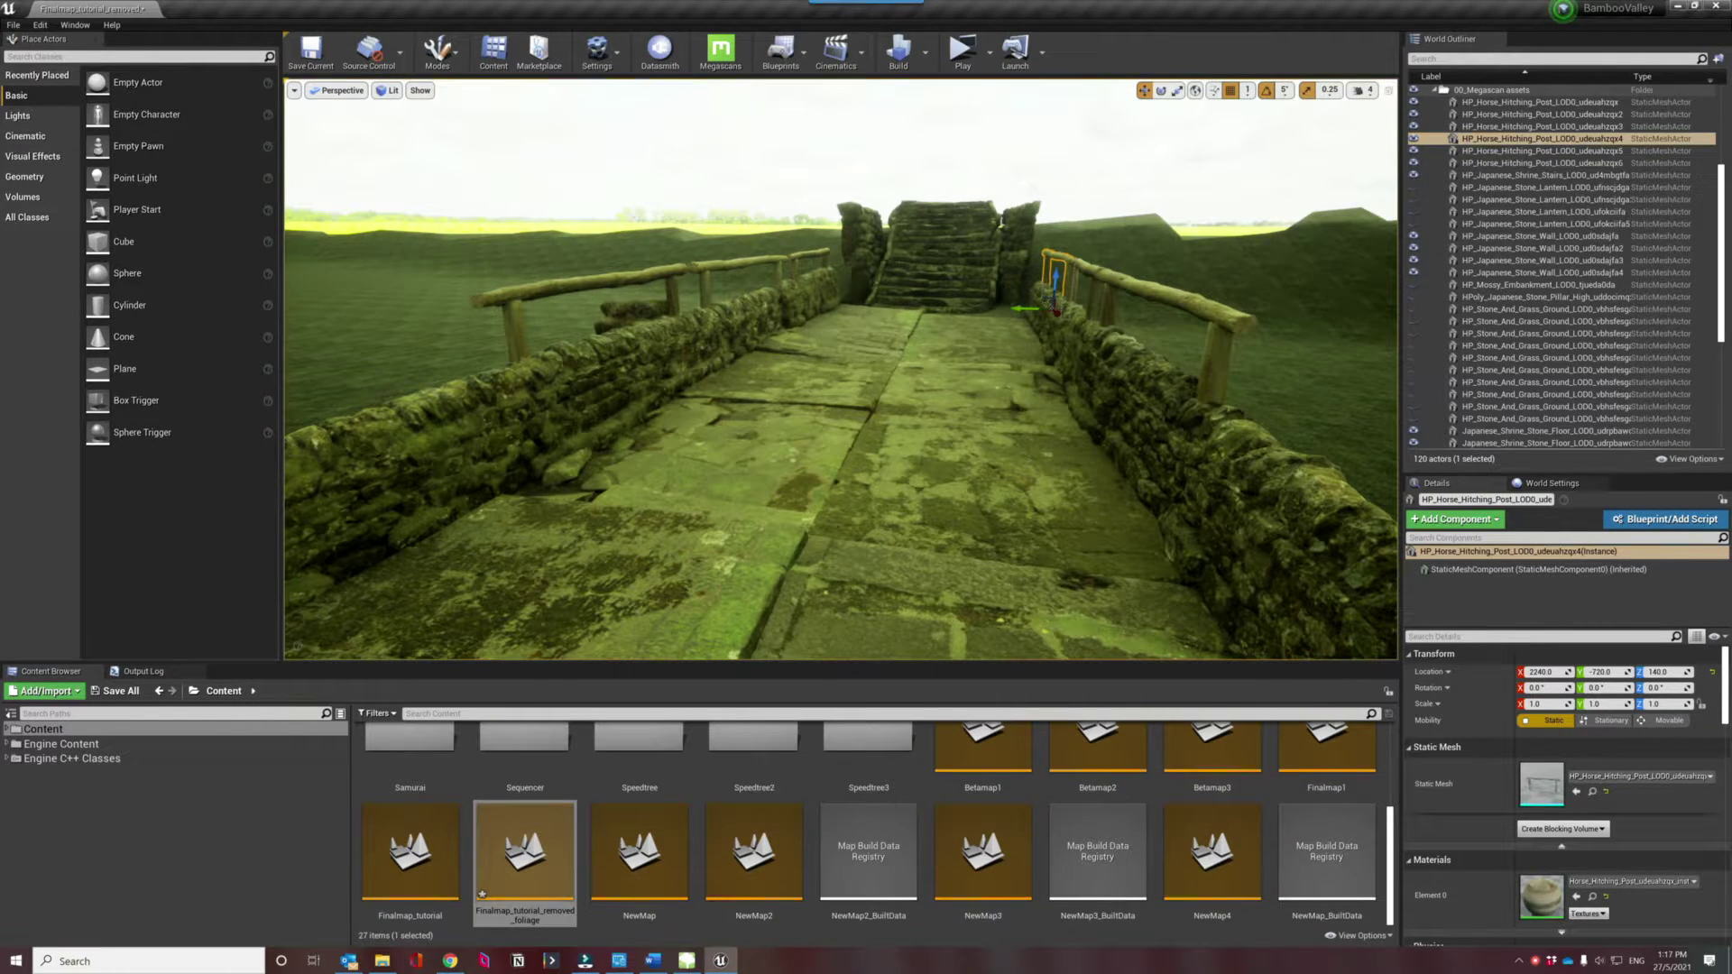
key(d)
right_drag(1070, 492, 1070, 493)
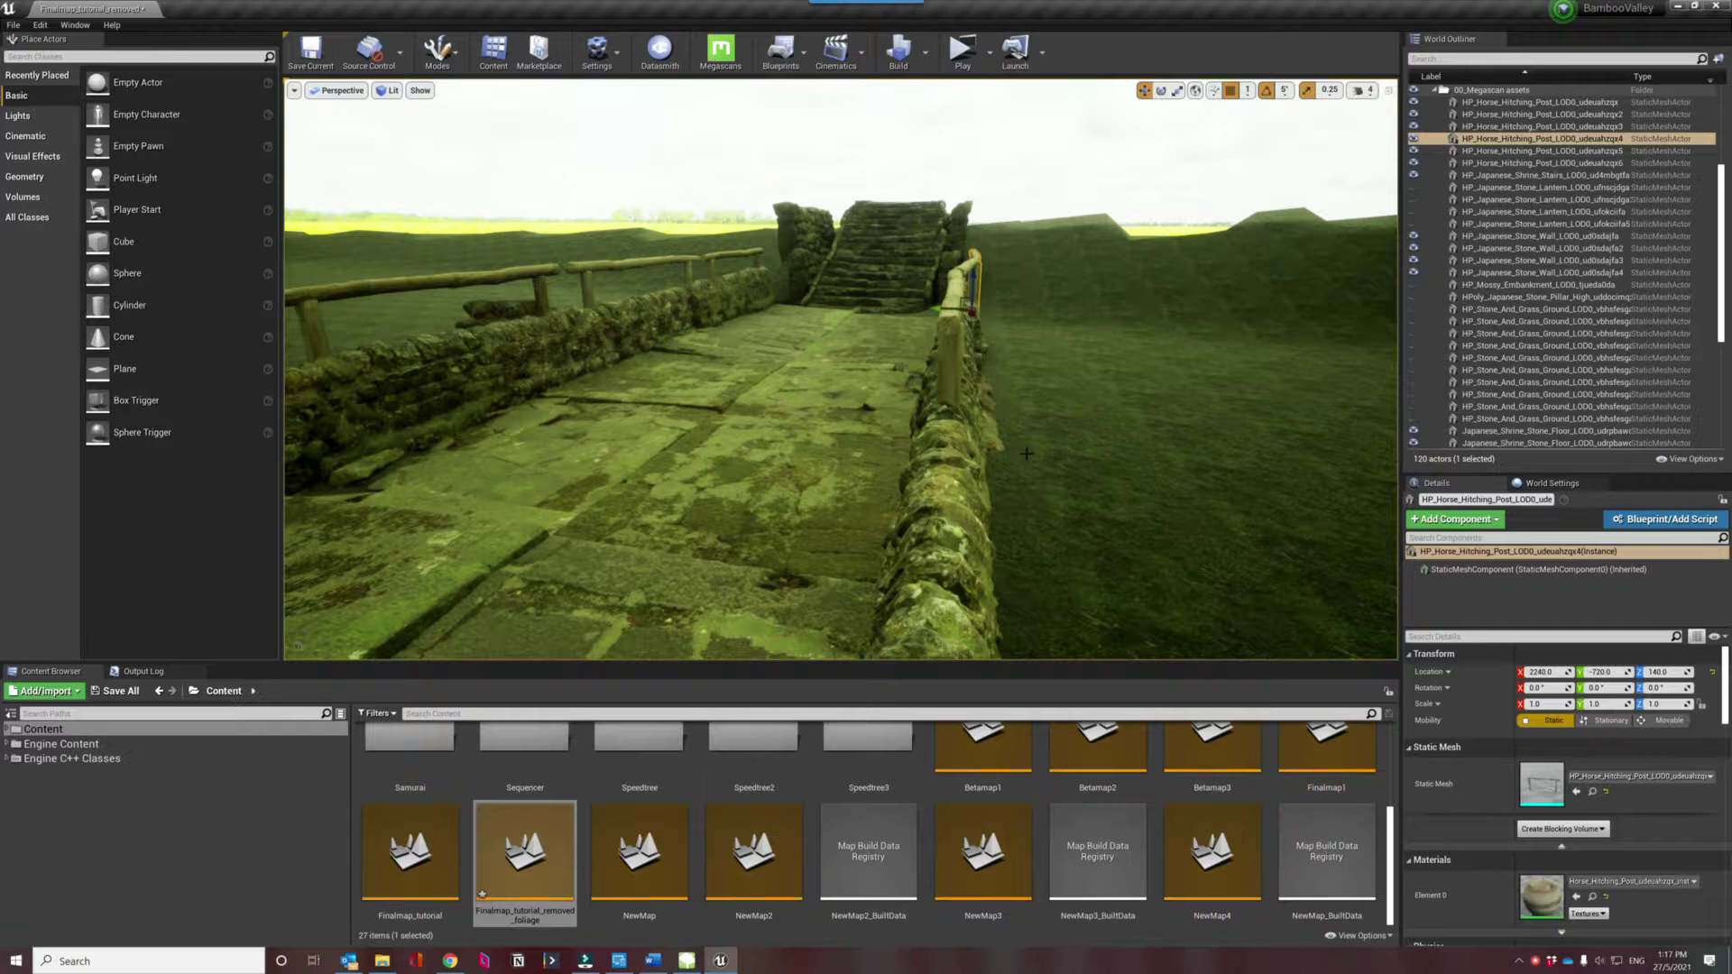
key(a)
right_drag(1051, 355, 1051, 354)
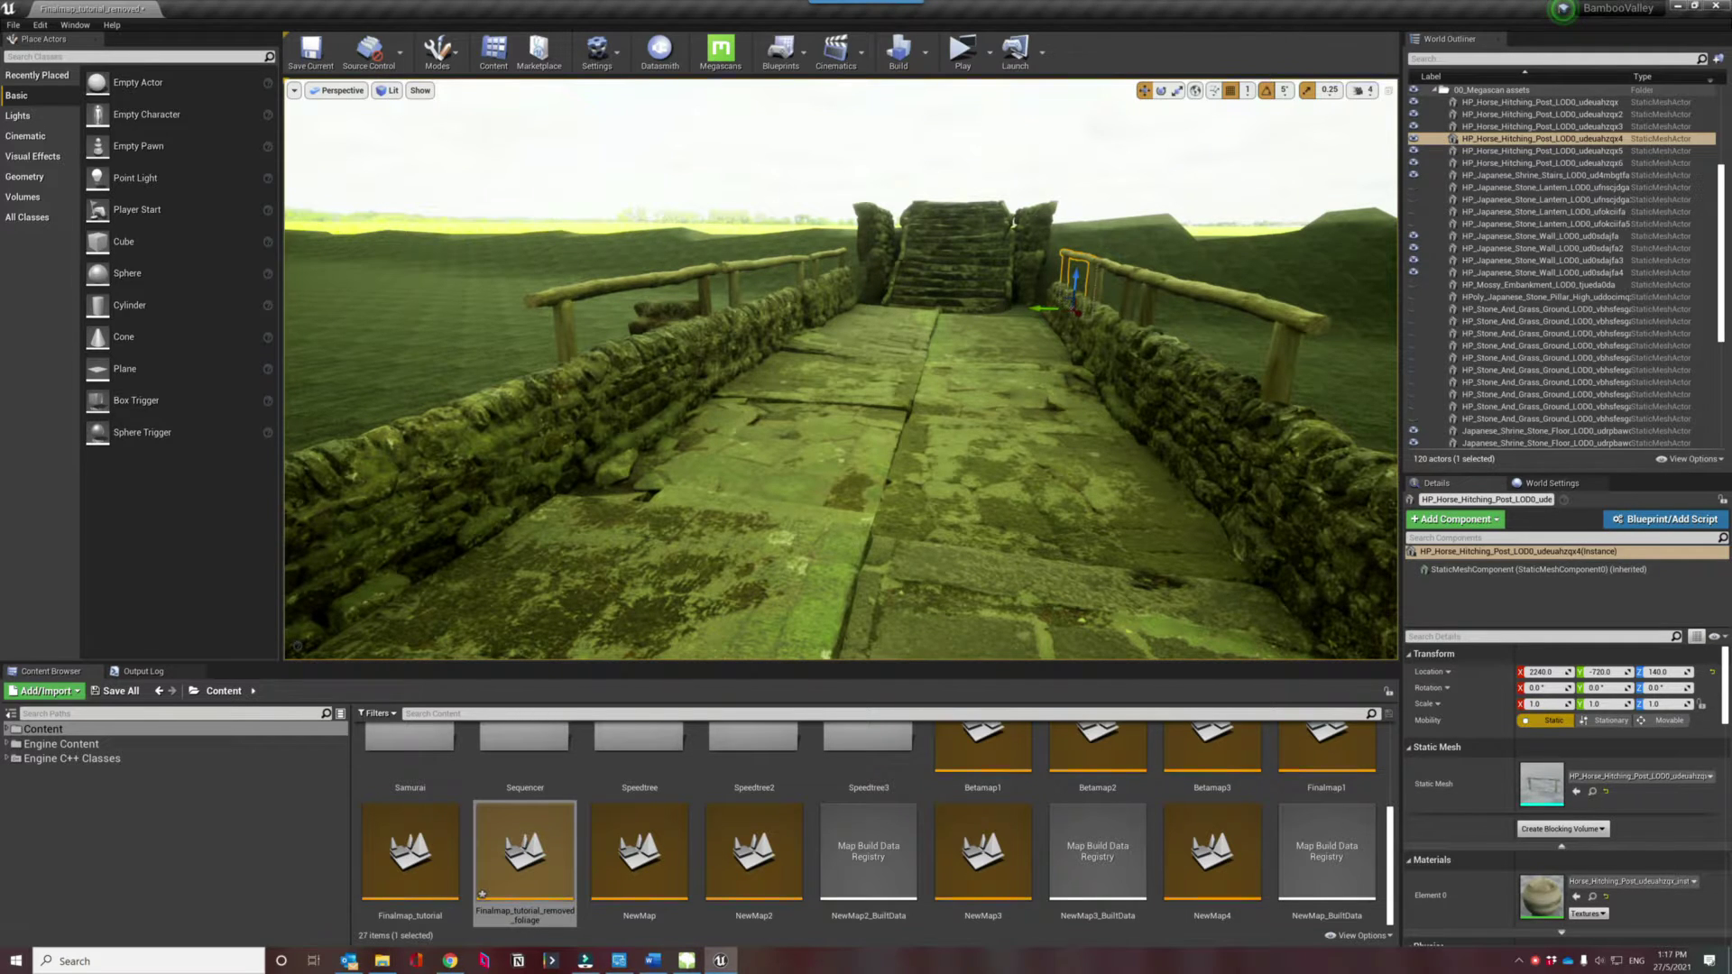
Select the individual mossy stone wall segments along the path and inspect how they line its edge.
click(683, 370)
click(705, 342)
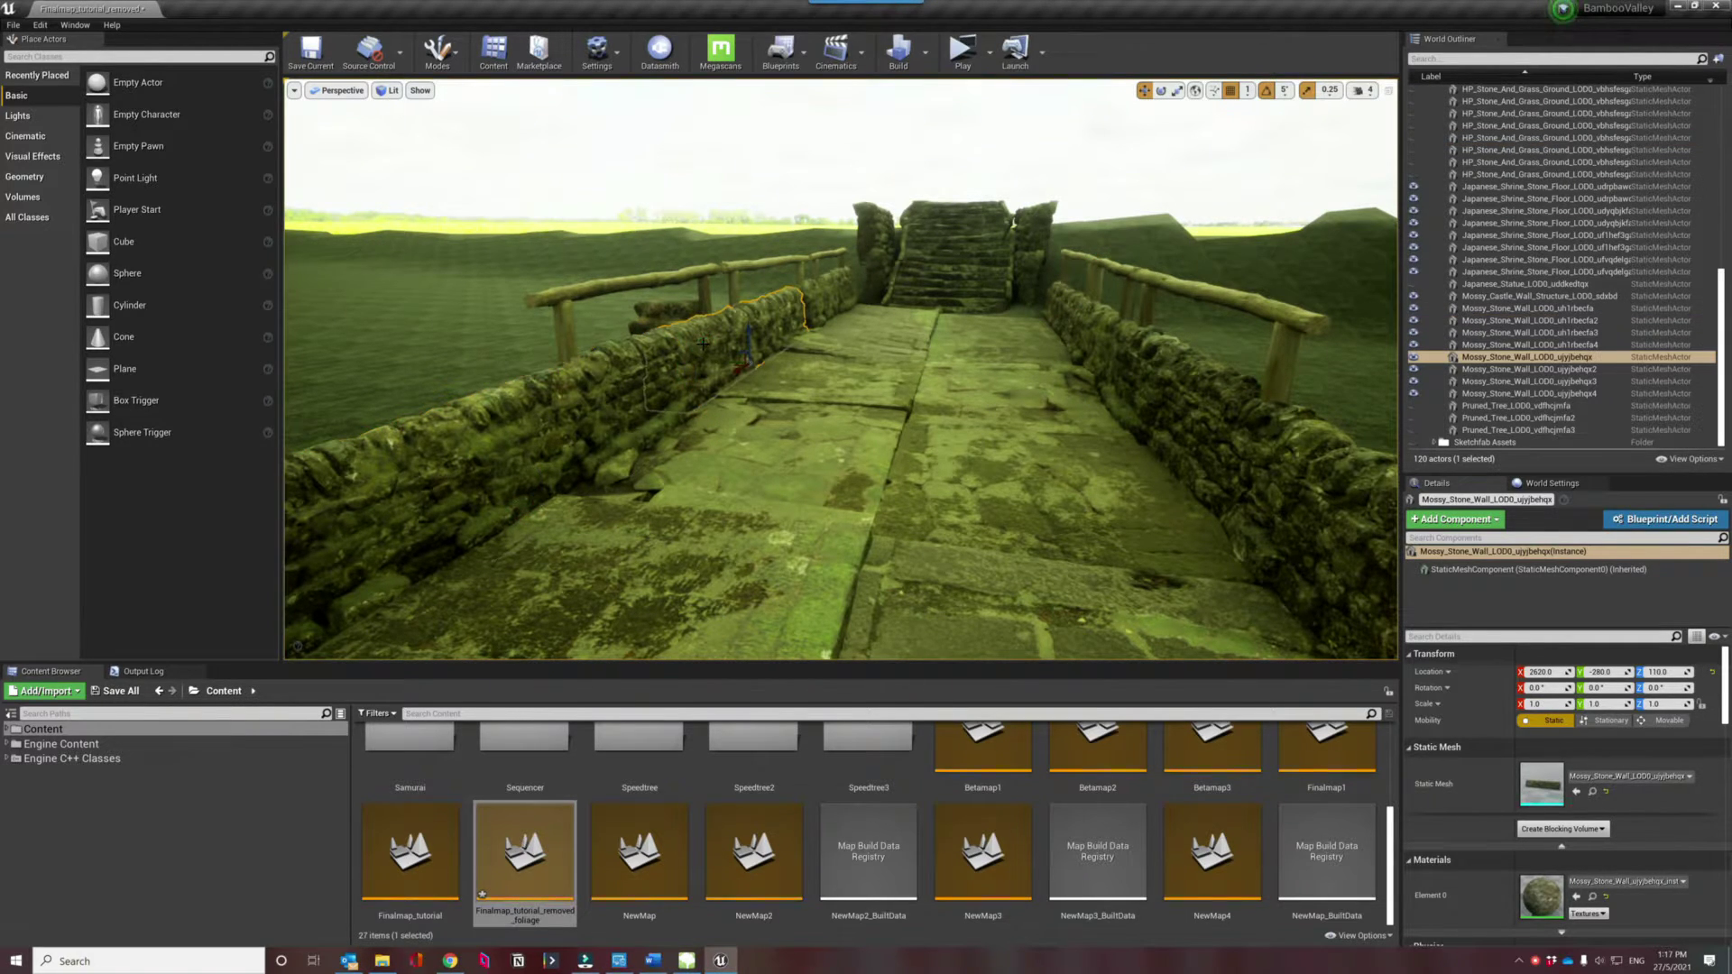
click(577, 413)
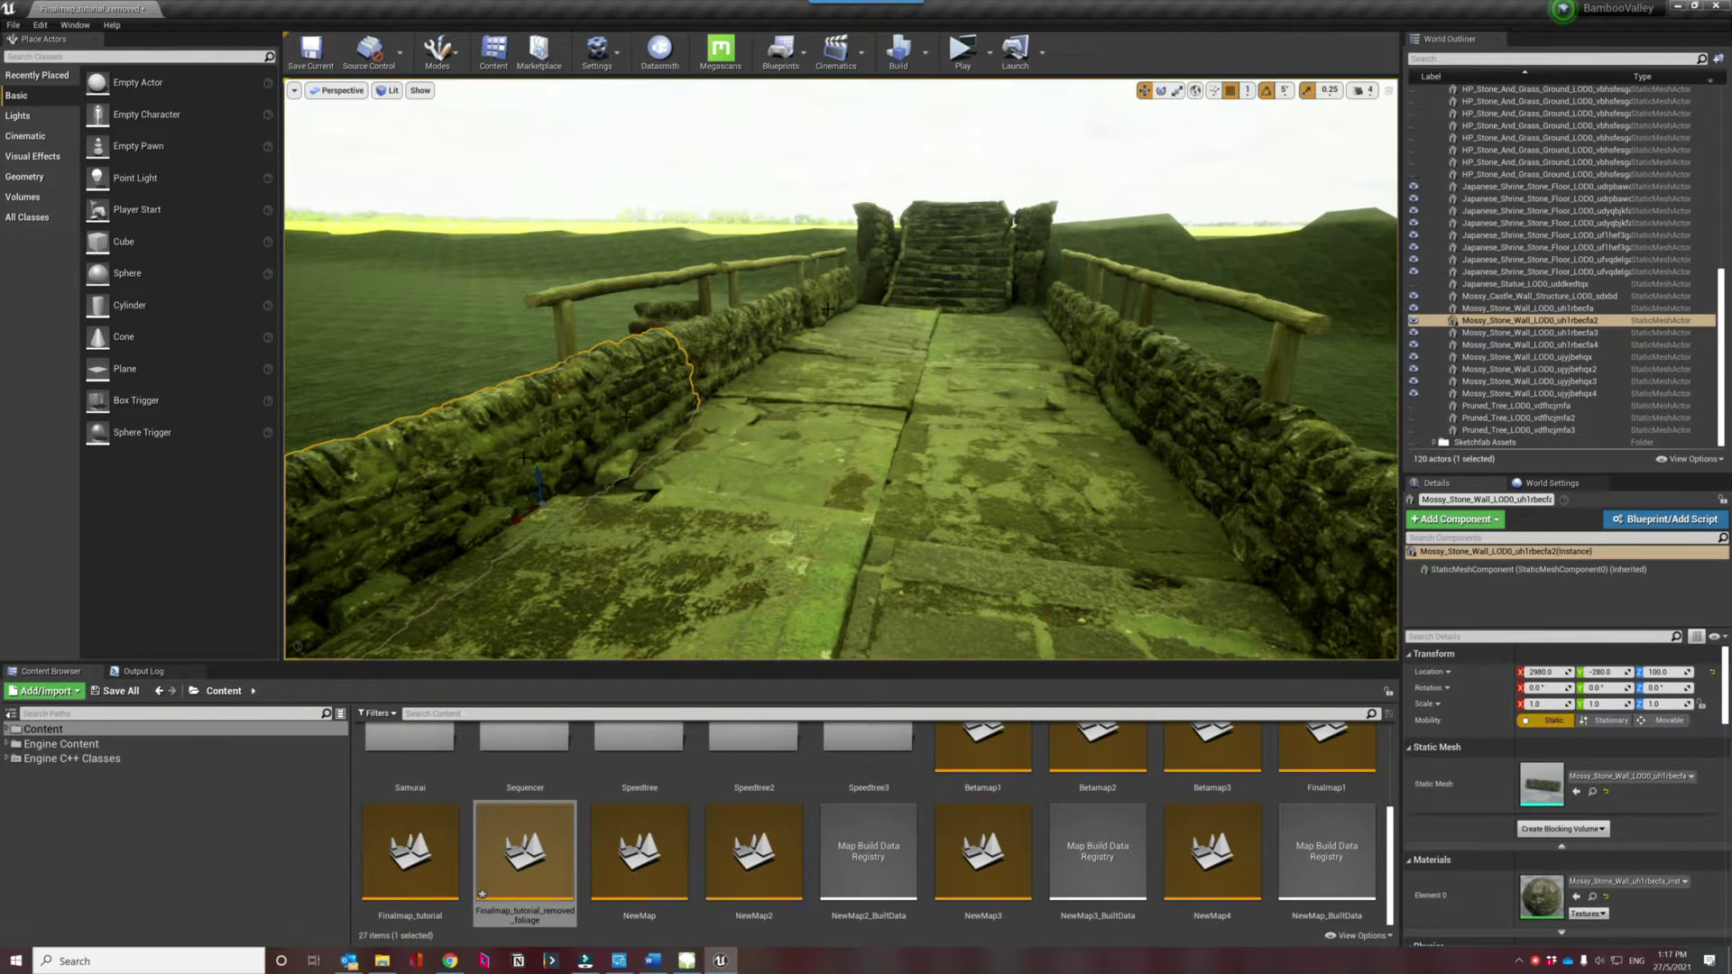
key(a)
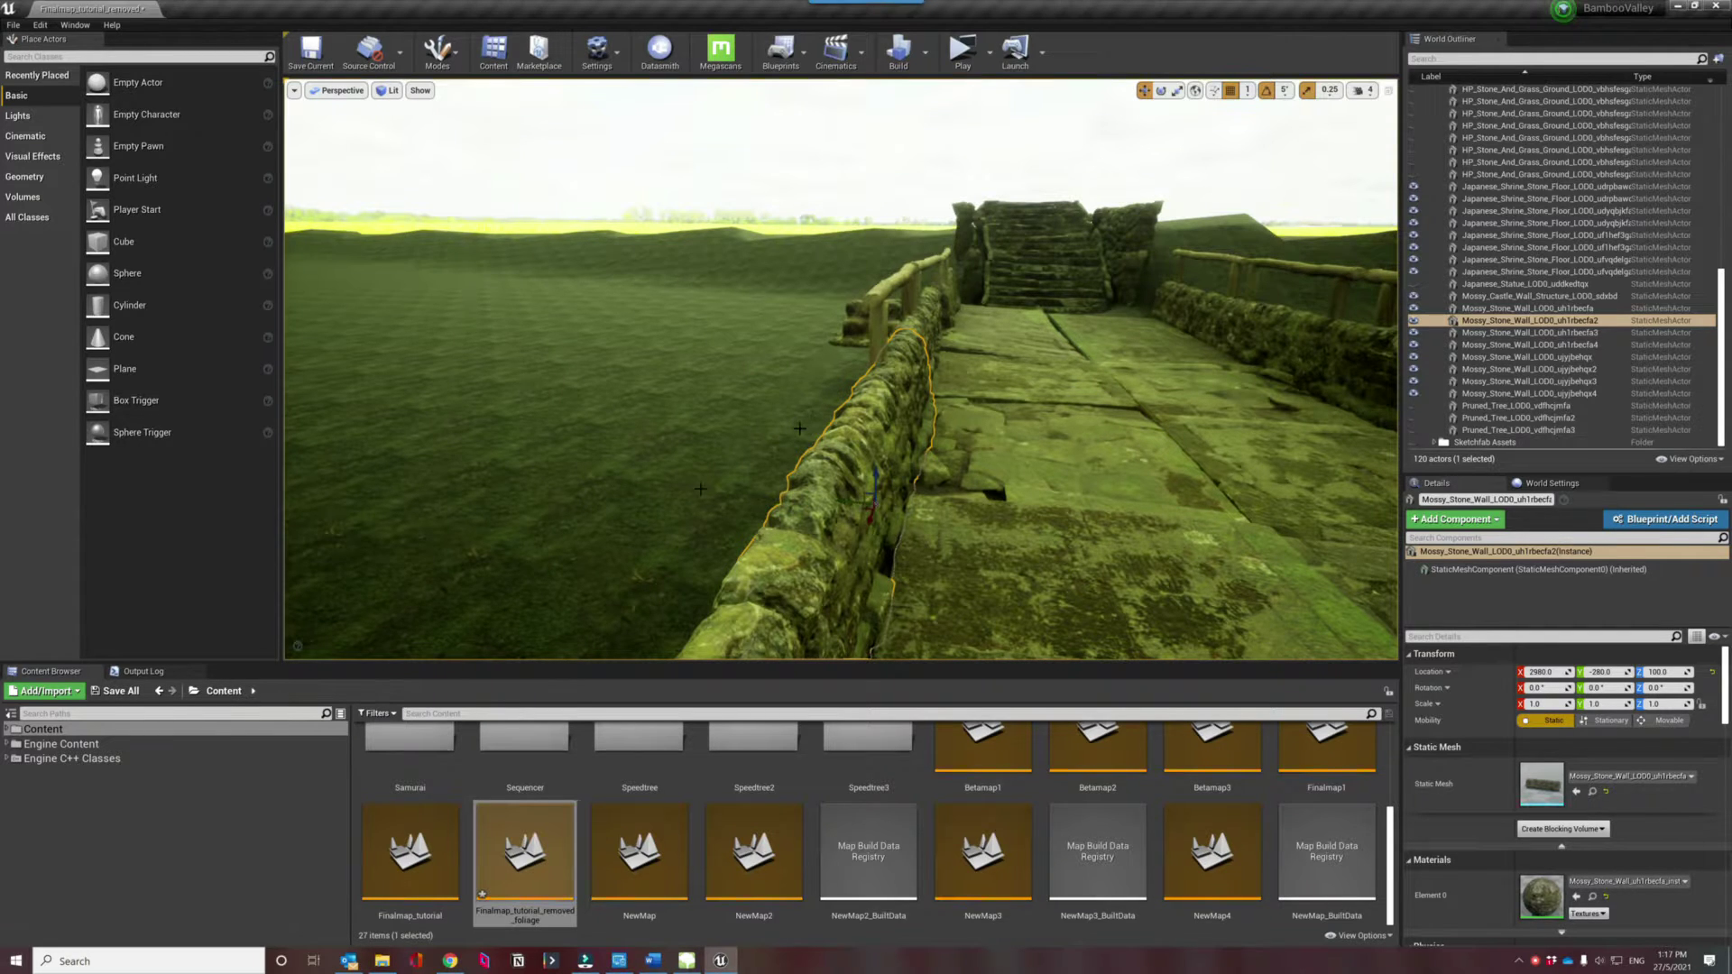
key(d)
key(d)
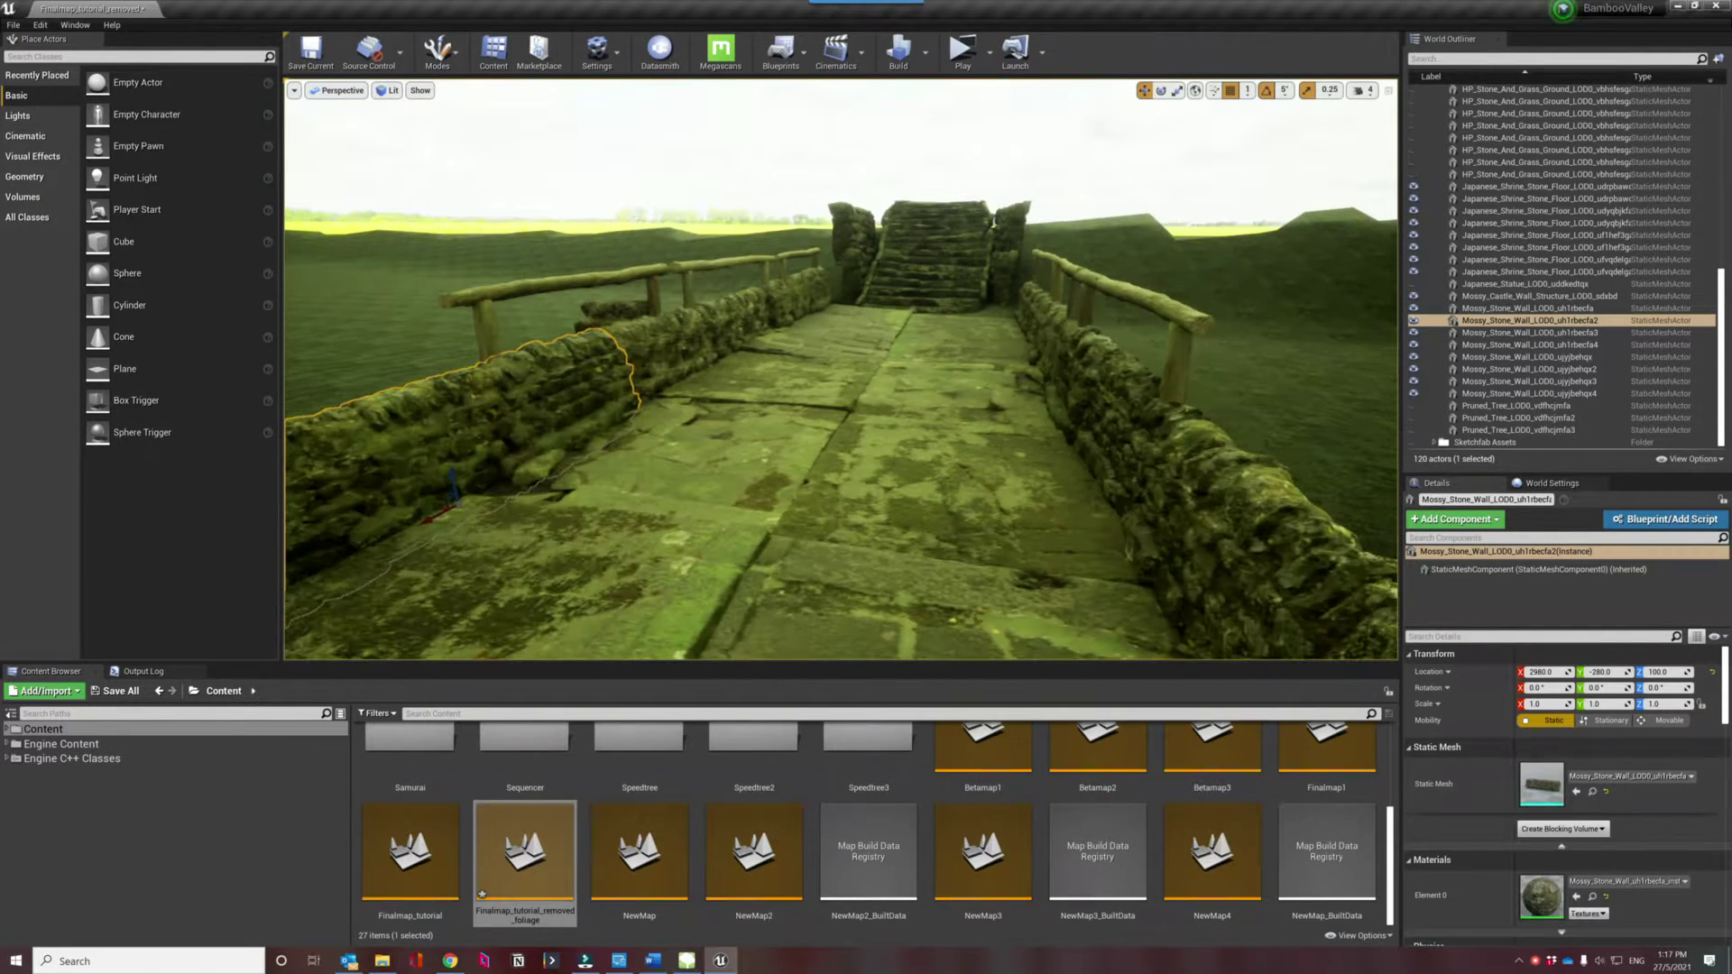
key(a)
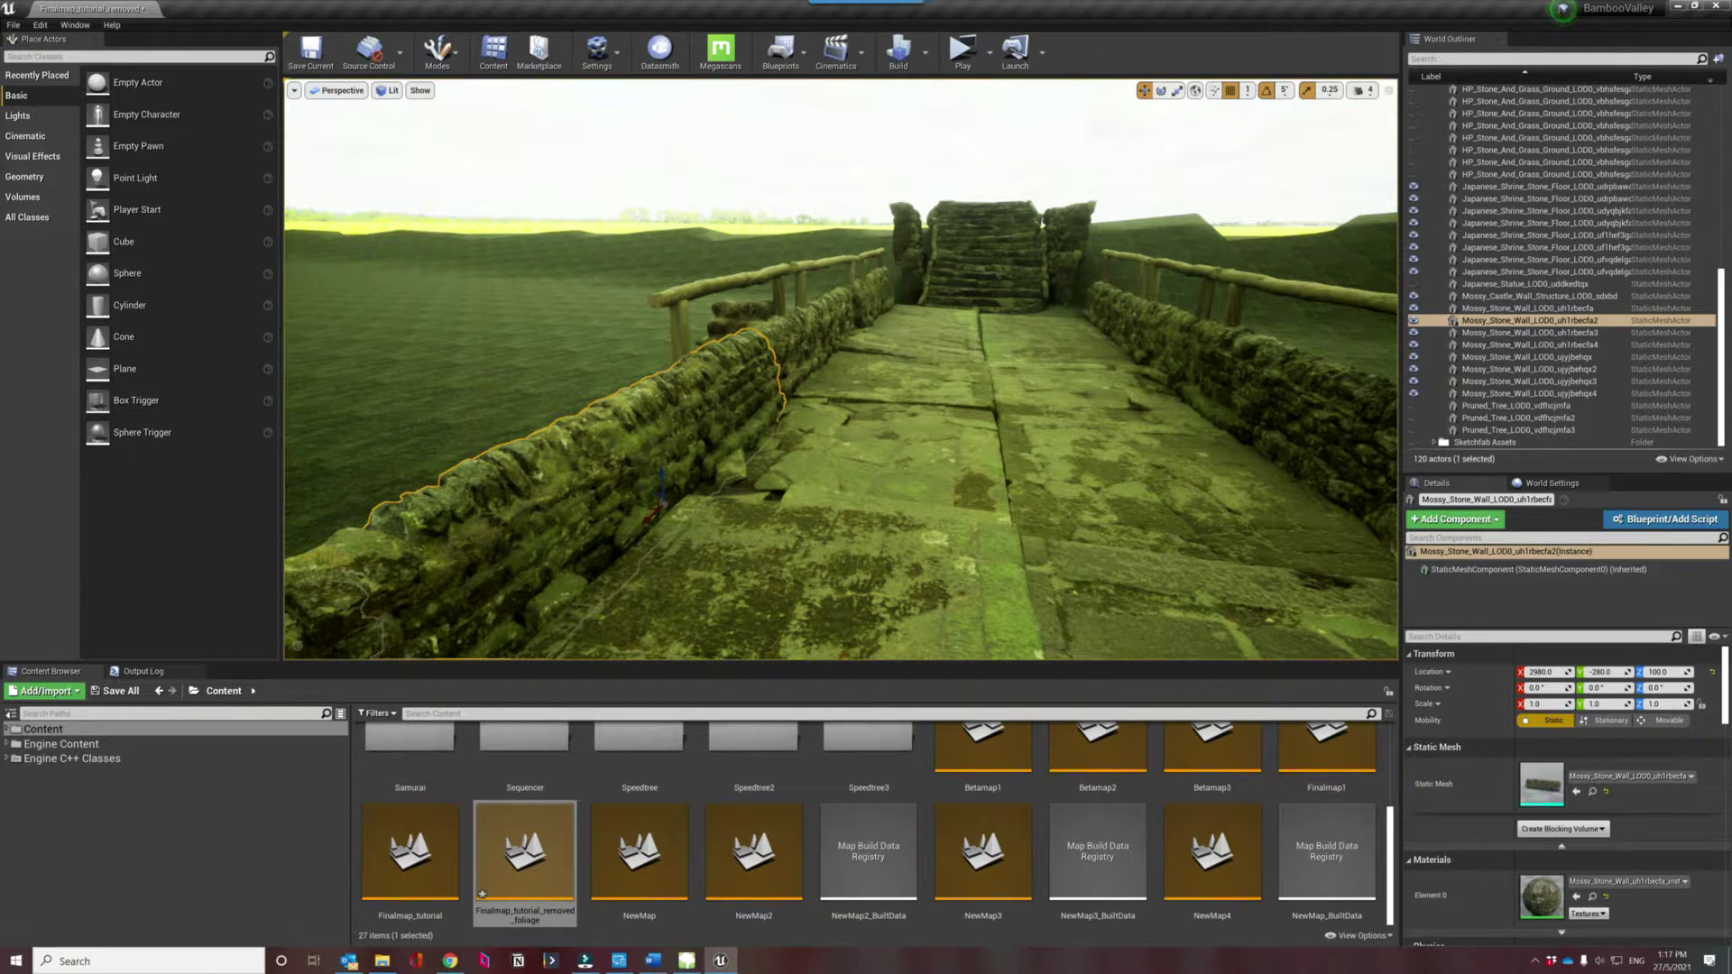
key(a)
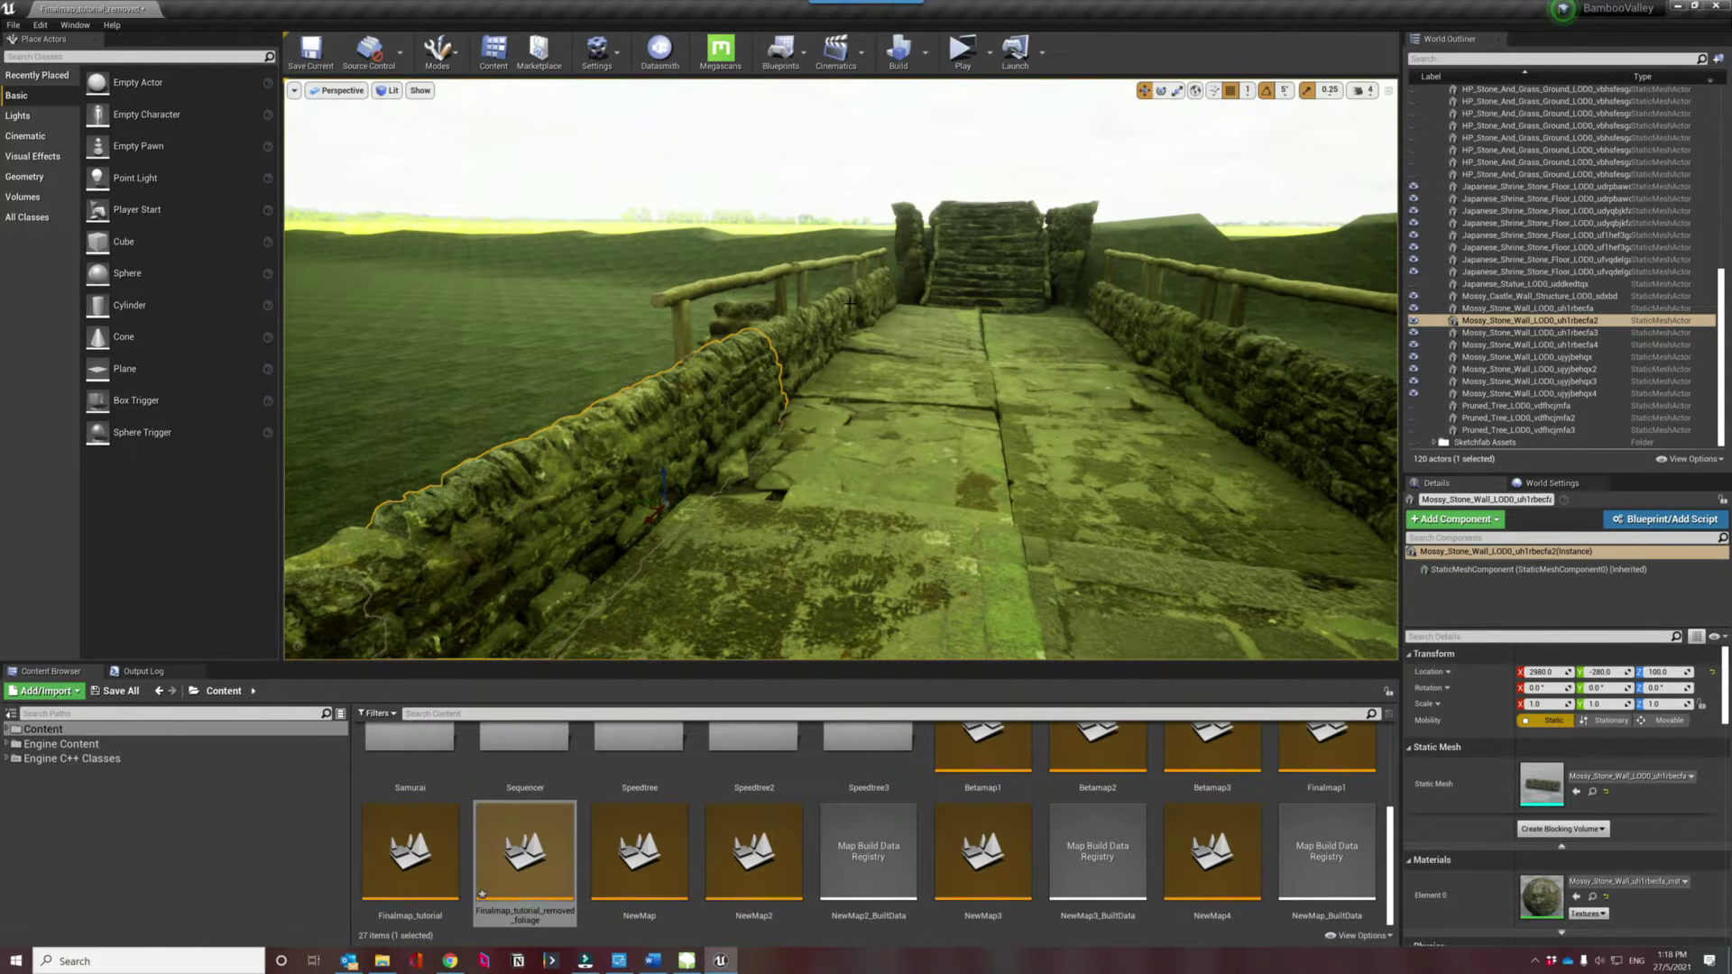
click(813, 335)
right_drag(813, 334, 864, 299)
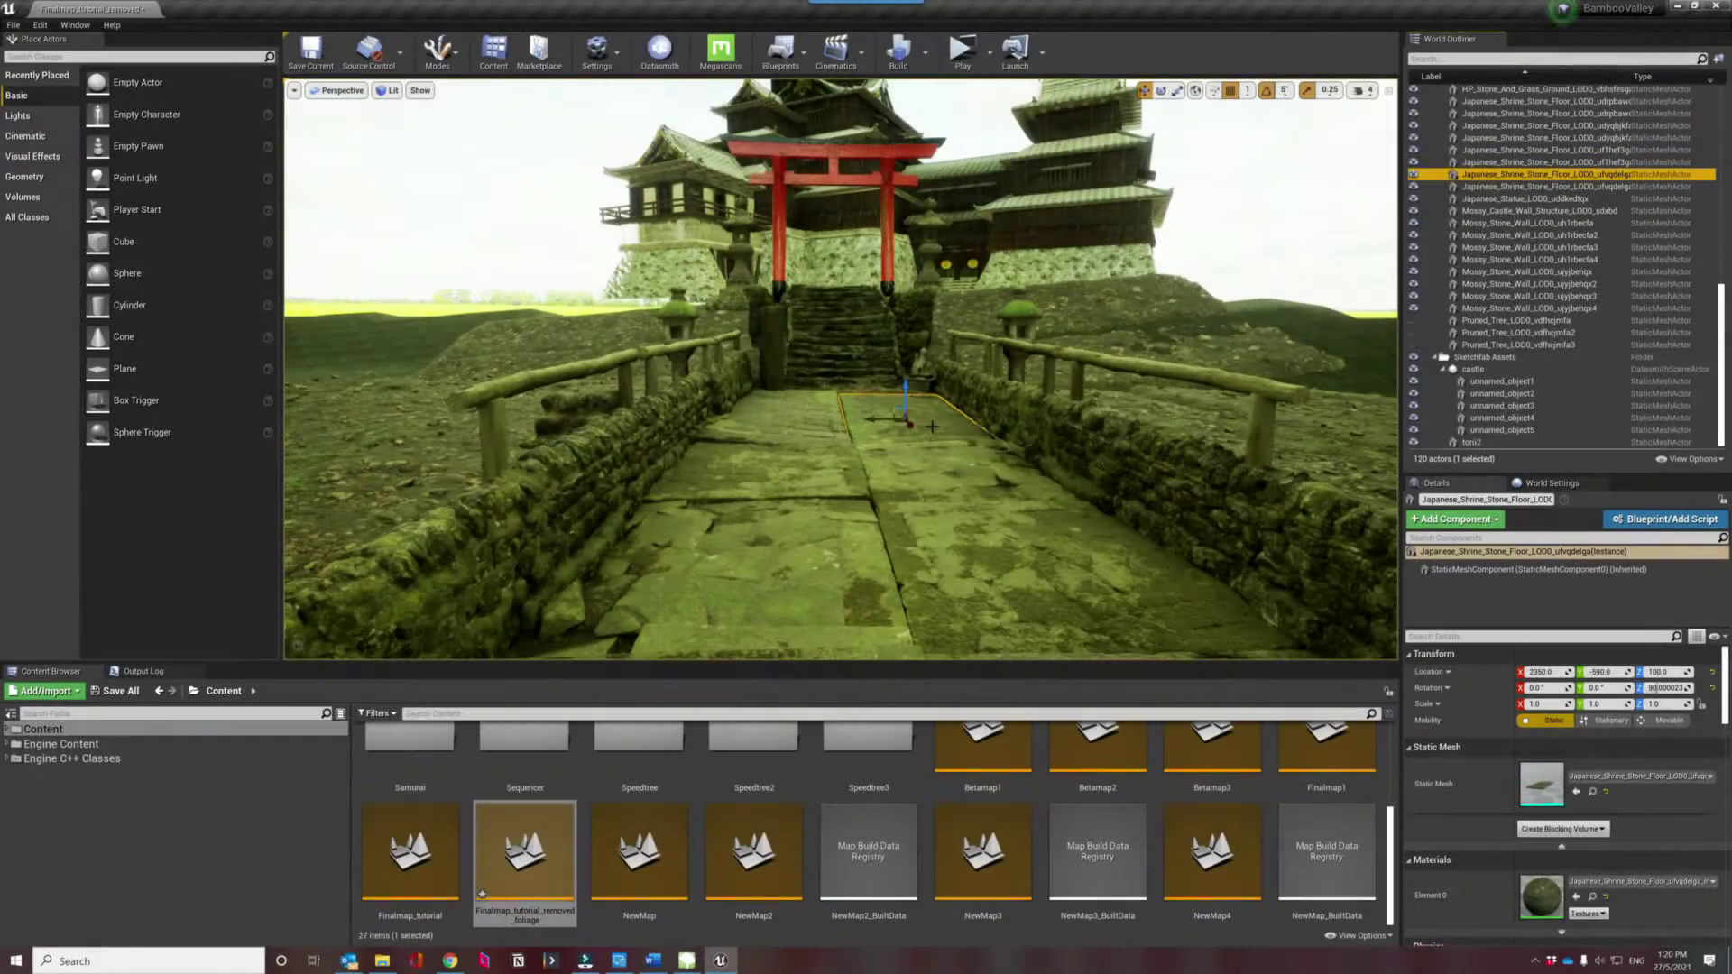
Select the stone and grass ground meshes beside the path and inspect how they cover the terrain.
right_drag(932, 427, 862, 386)
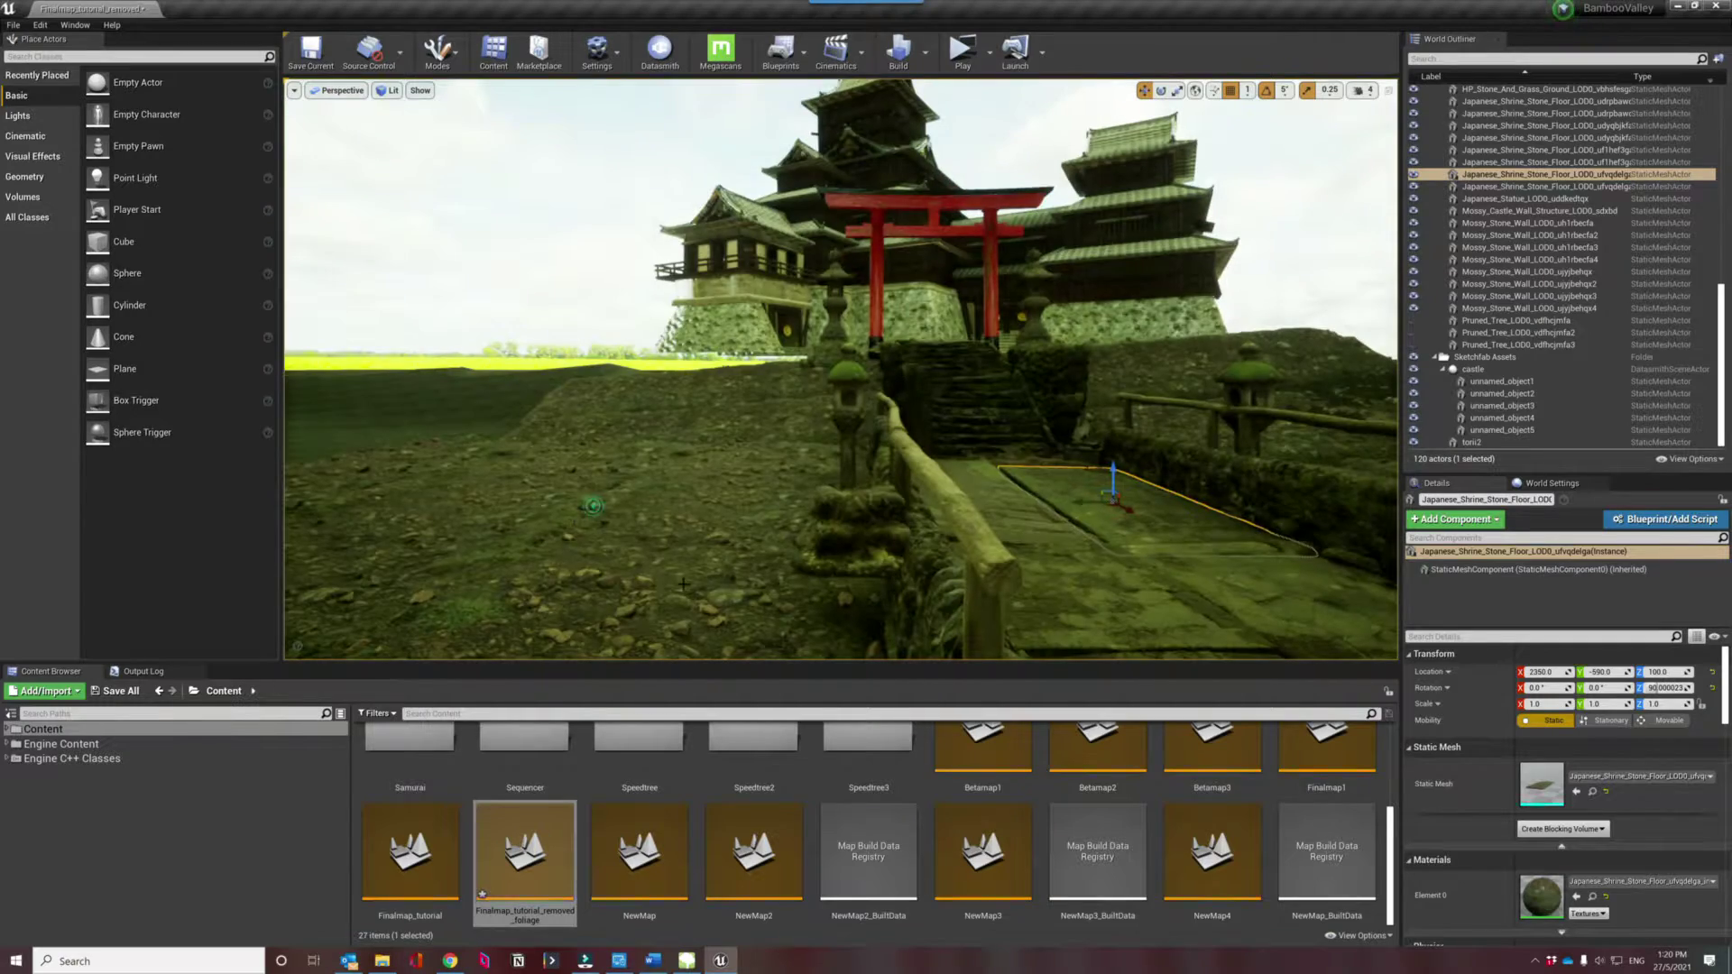
click(683, 584)
mouse_move(683, 585)
right_down()
mouse_move(646, 632)
mouse_move(683, 583)
right_up()
click(783, 355)
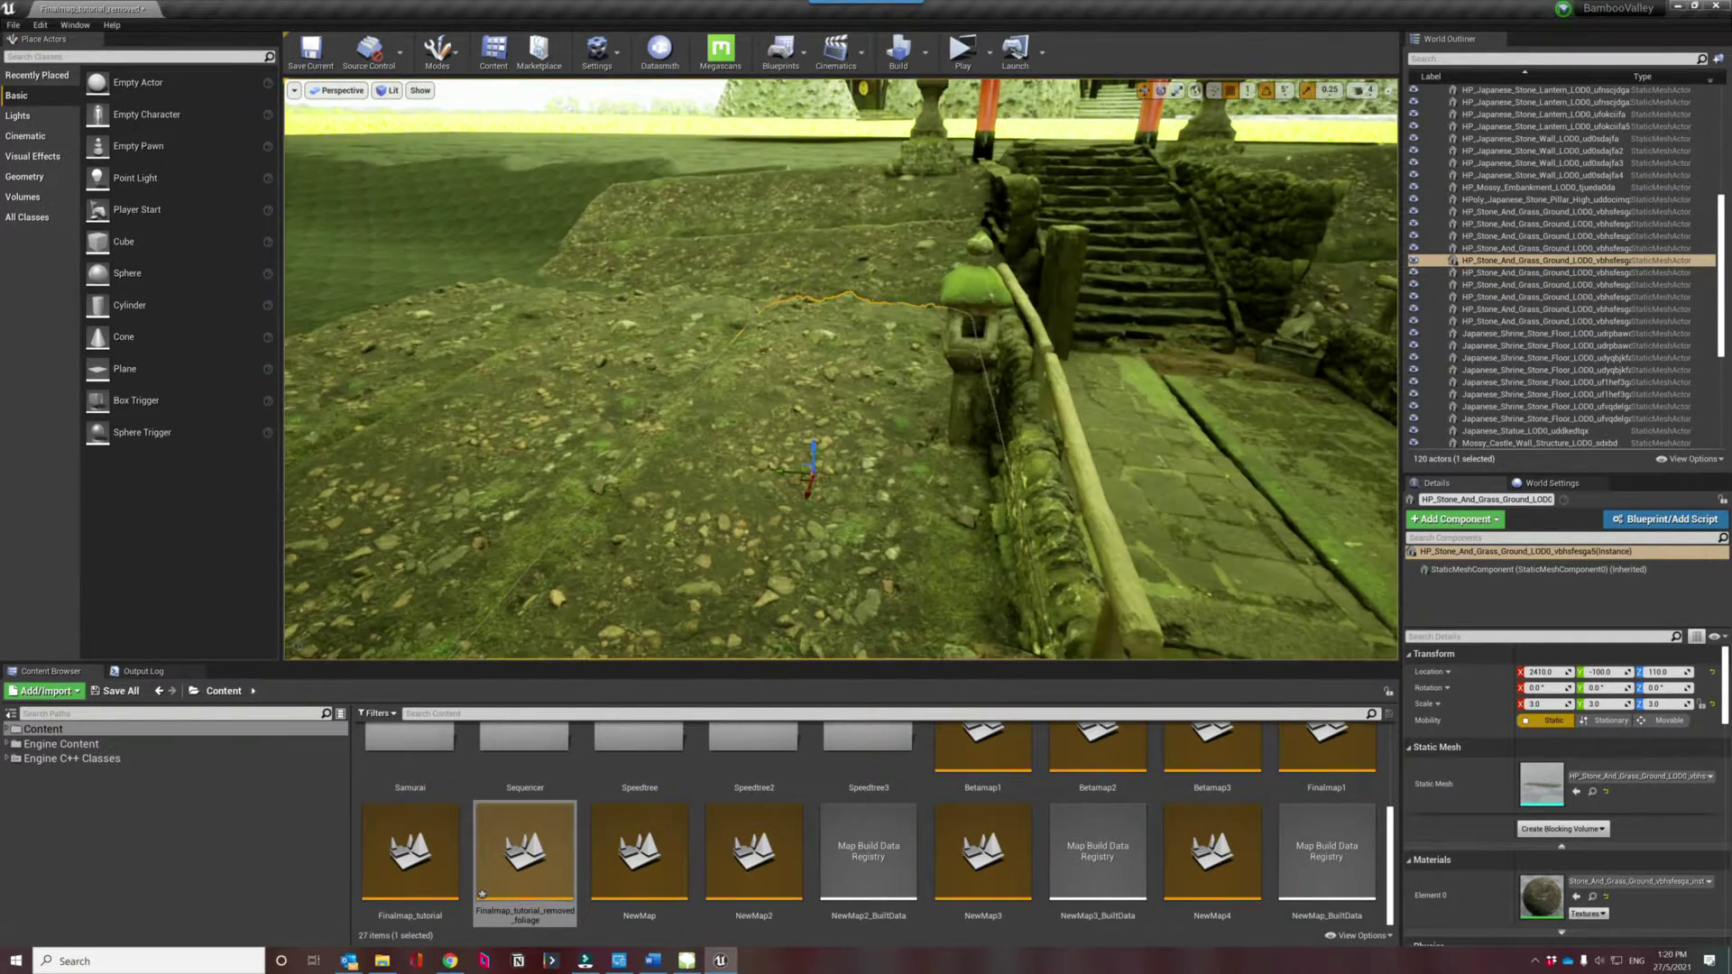
click(805, 229)
click(806, 229)
right_drag(806, 228, 806, 228)
right_drag(643, 343, 643, 342)
Select the stone lantern, the pillar and the props around the stairs, and inspect their placement along the path.
click(595, 345)
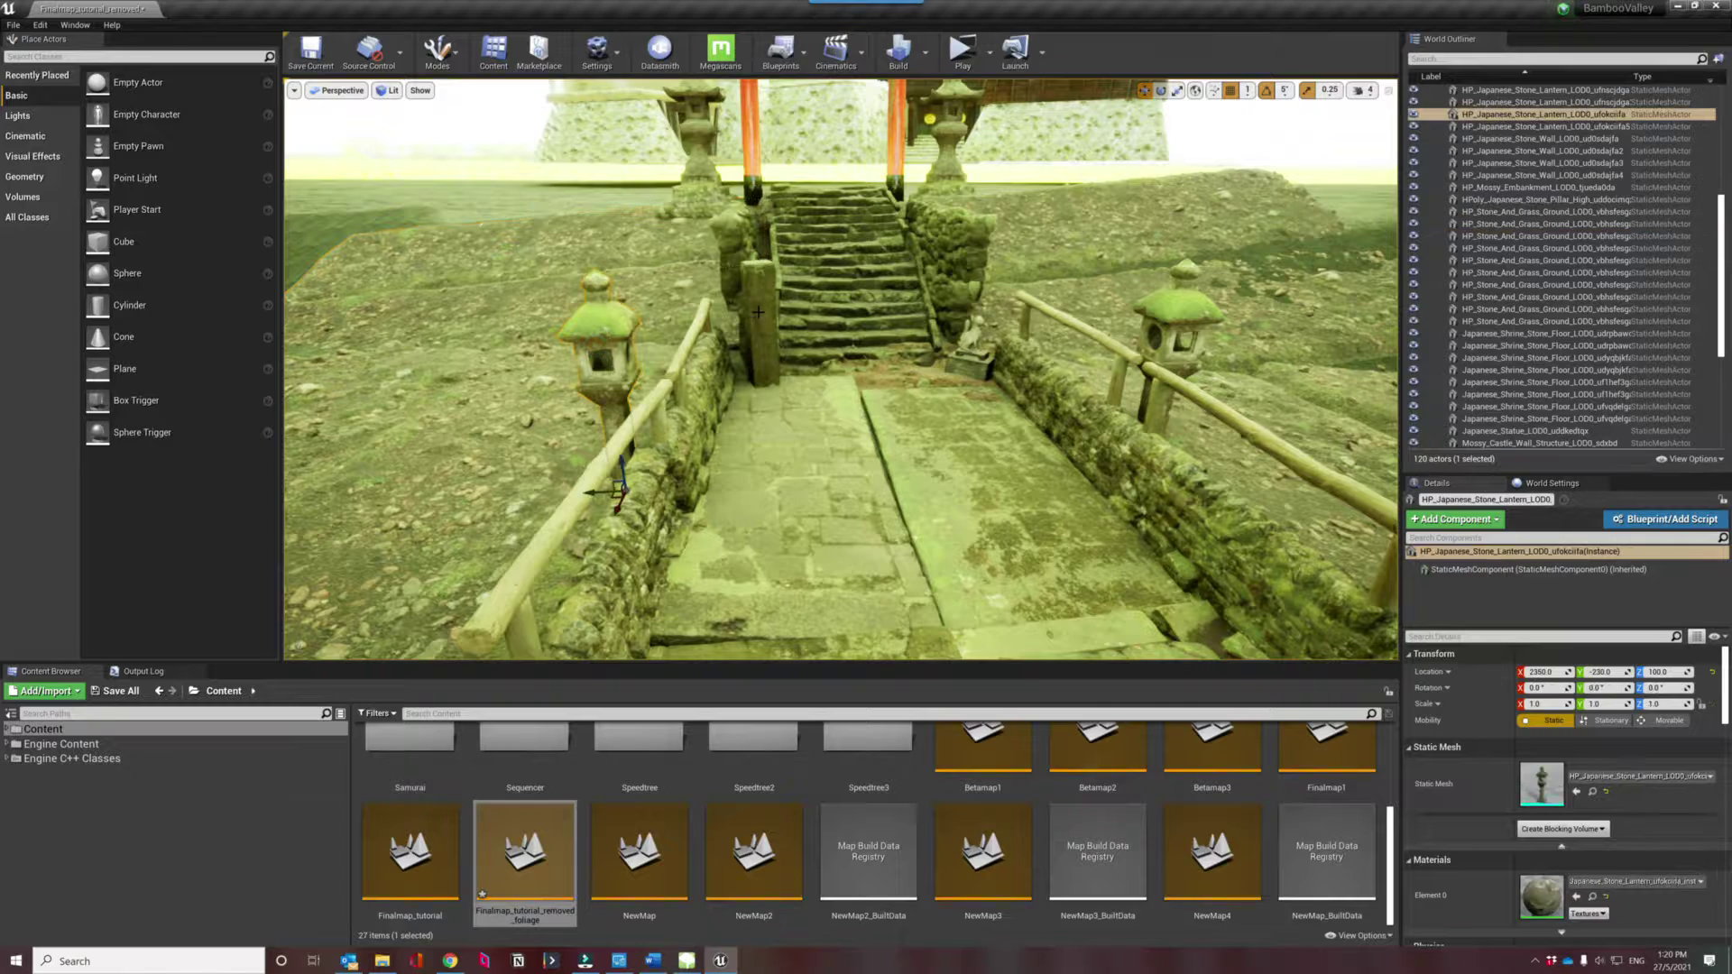
click(758, 311)
click(966, 335)
click(916, 145)
right_drag(916, 170, 974, 180)
click(916, 145)
key(a)
right_drag(944, 263, 937, 271)
key(q)
key(d)
key(d)
key(d)
key(d)
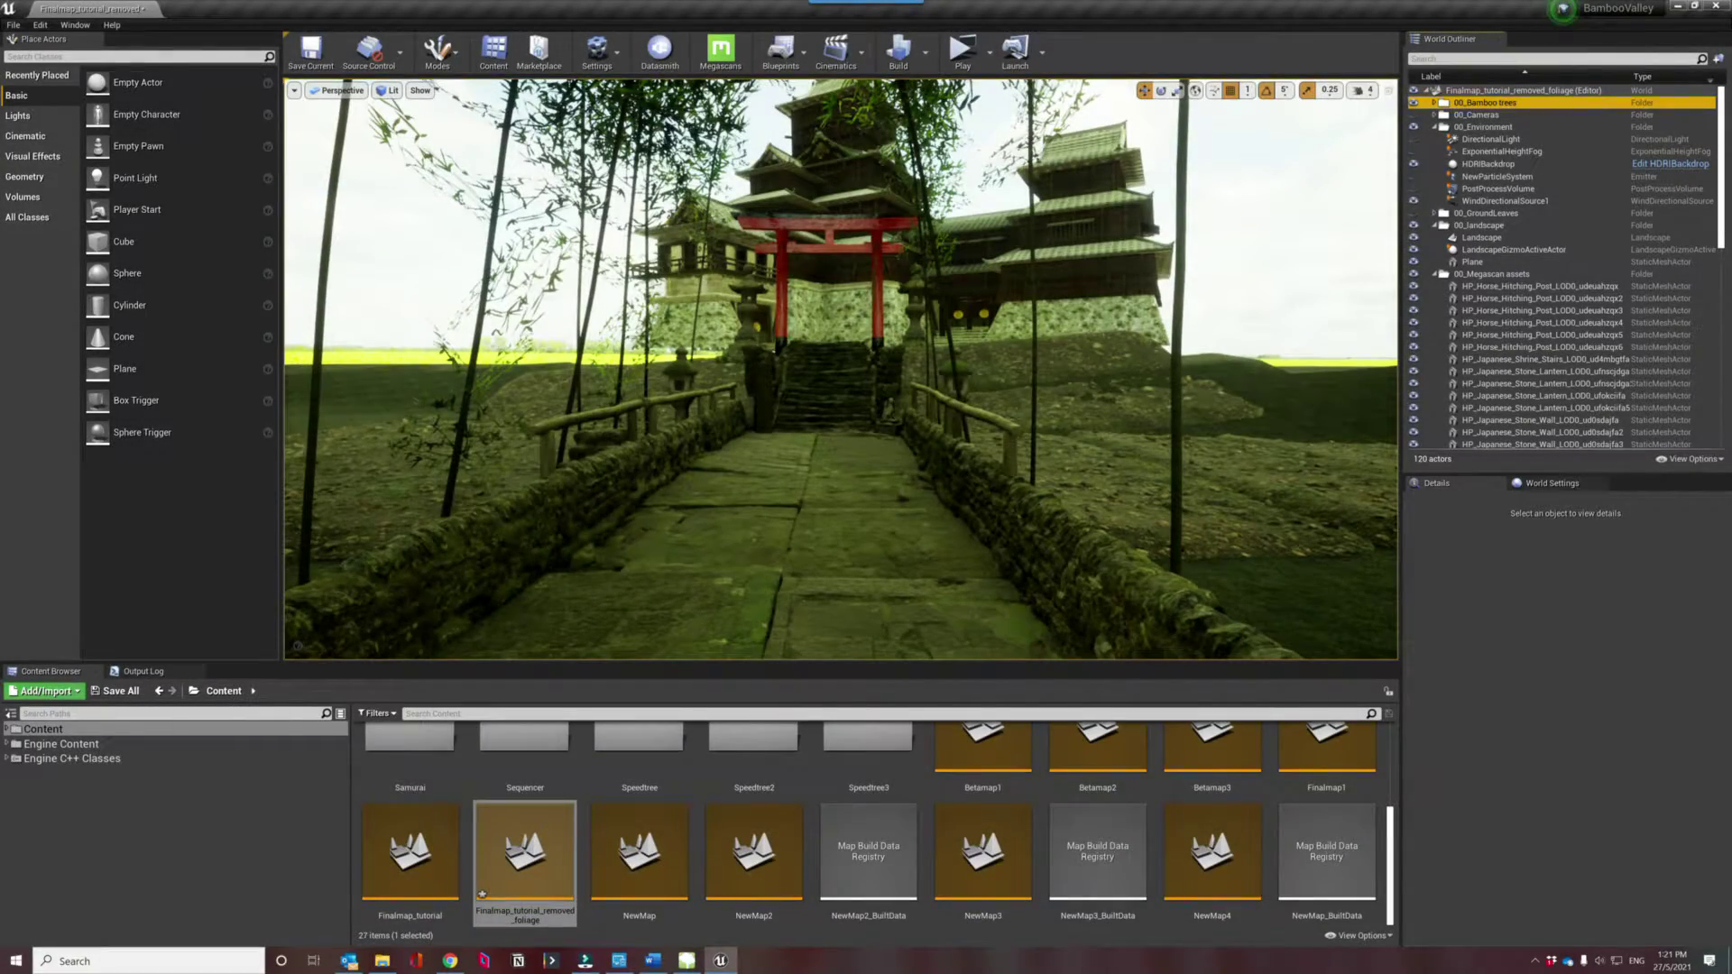
Select the Bamboo4, Bamboo_3, Bamboo2 and Bamboo_8 trees and inspect their placement along both sides of the path.
click(926, 298)
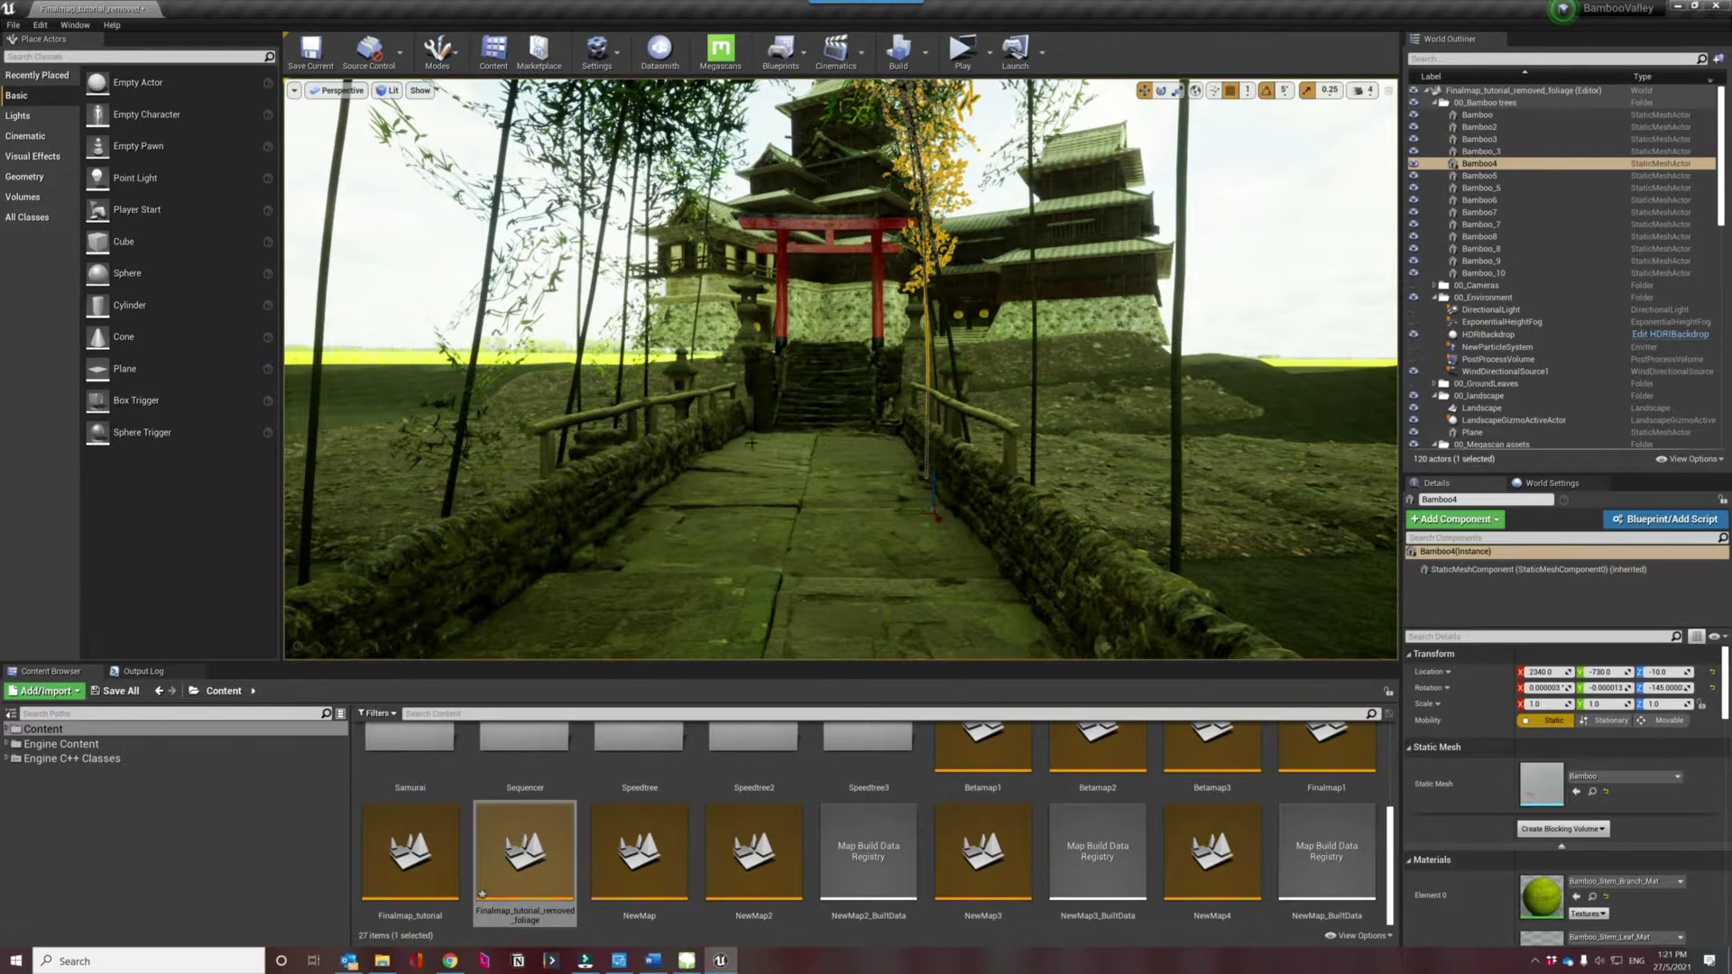
right_drag(817, 536, 820, 348)
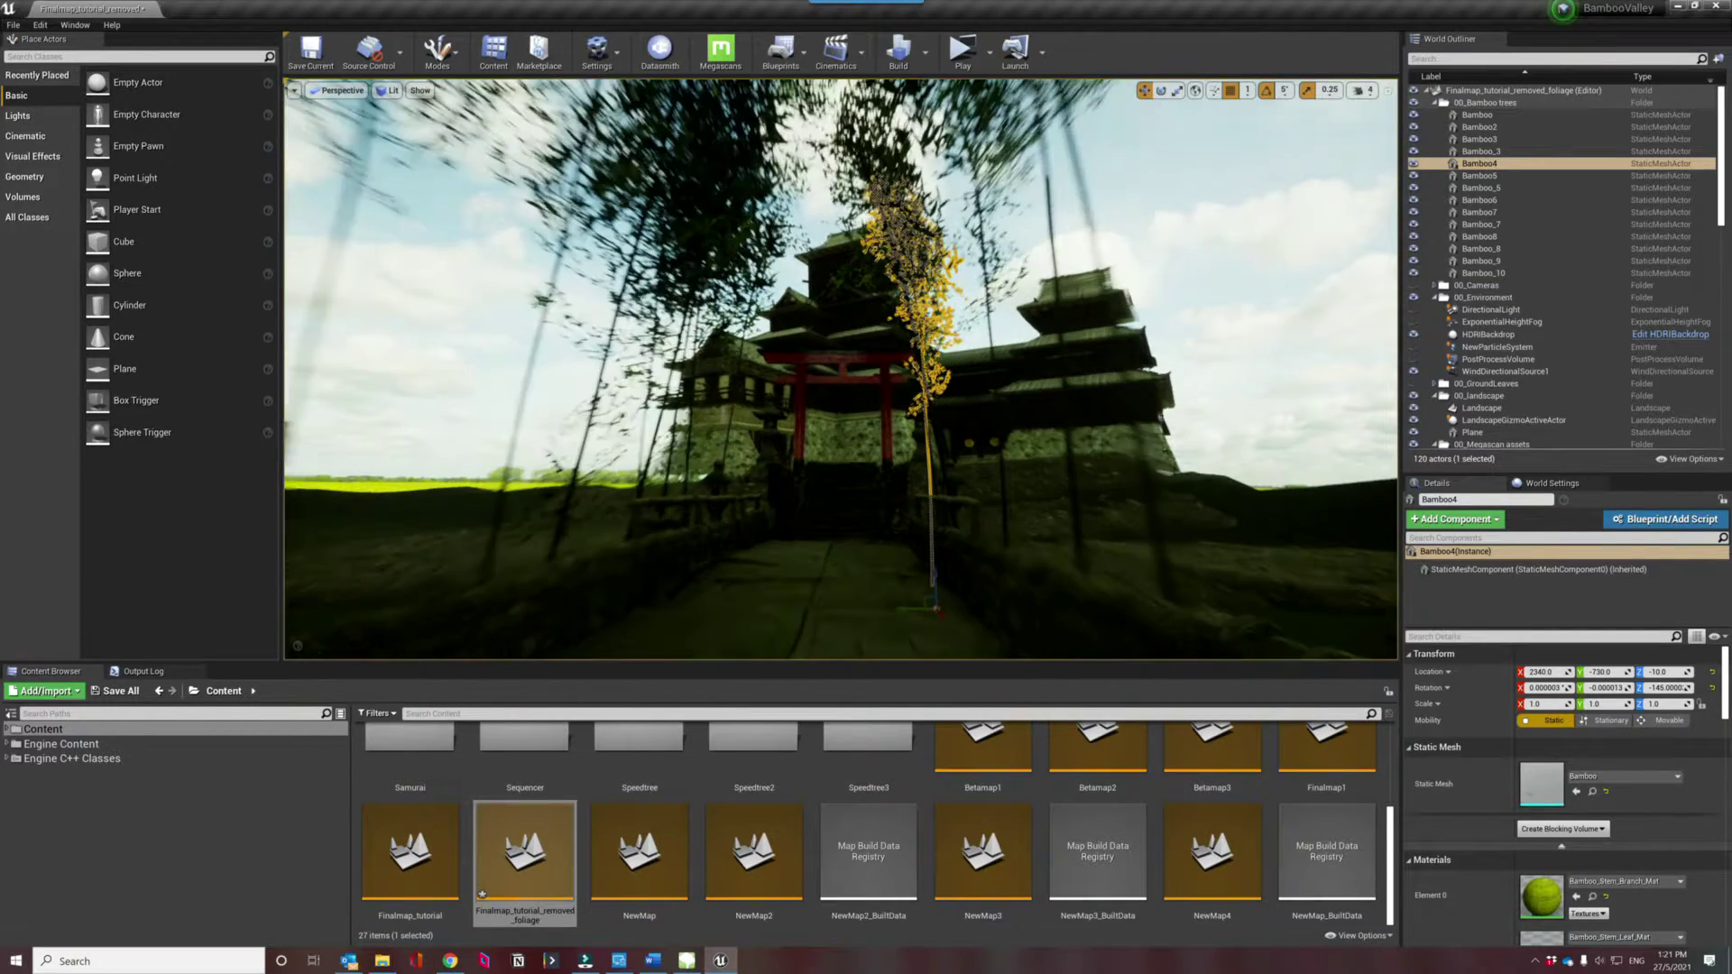
key(s)
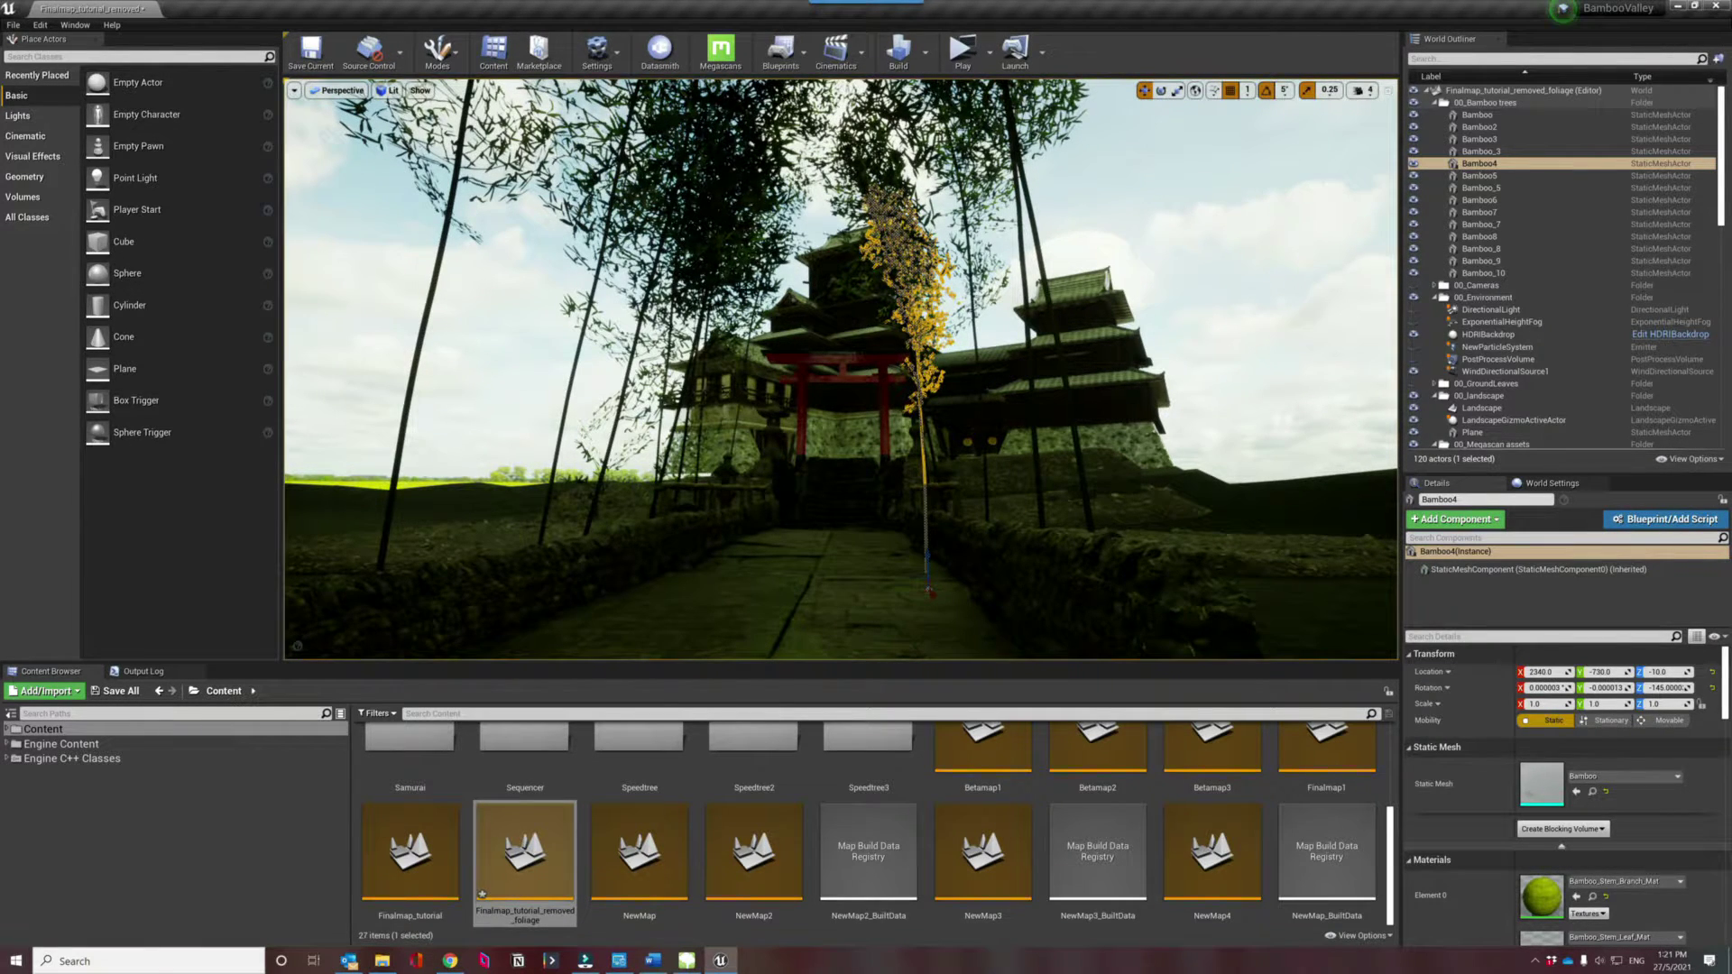
right_drag(704, 506, 704, 451)
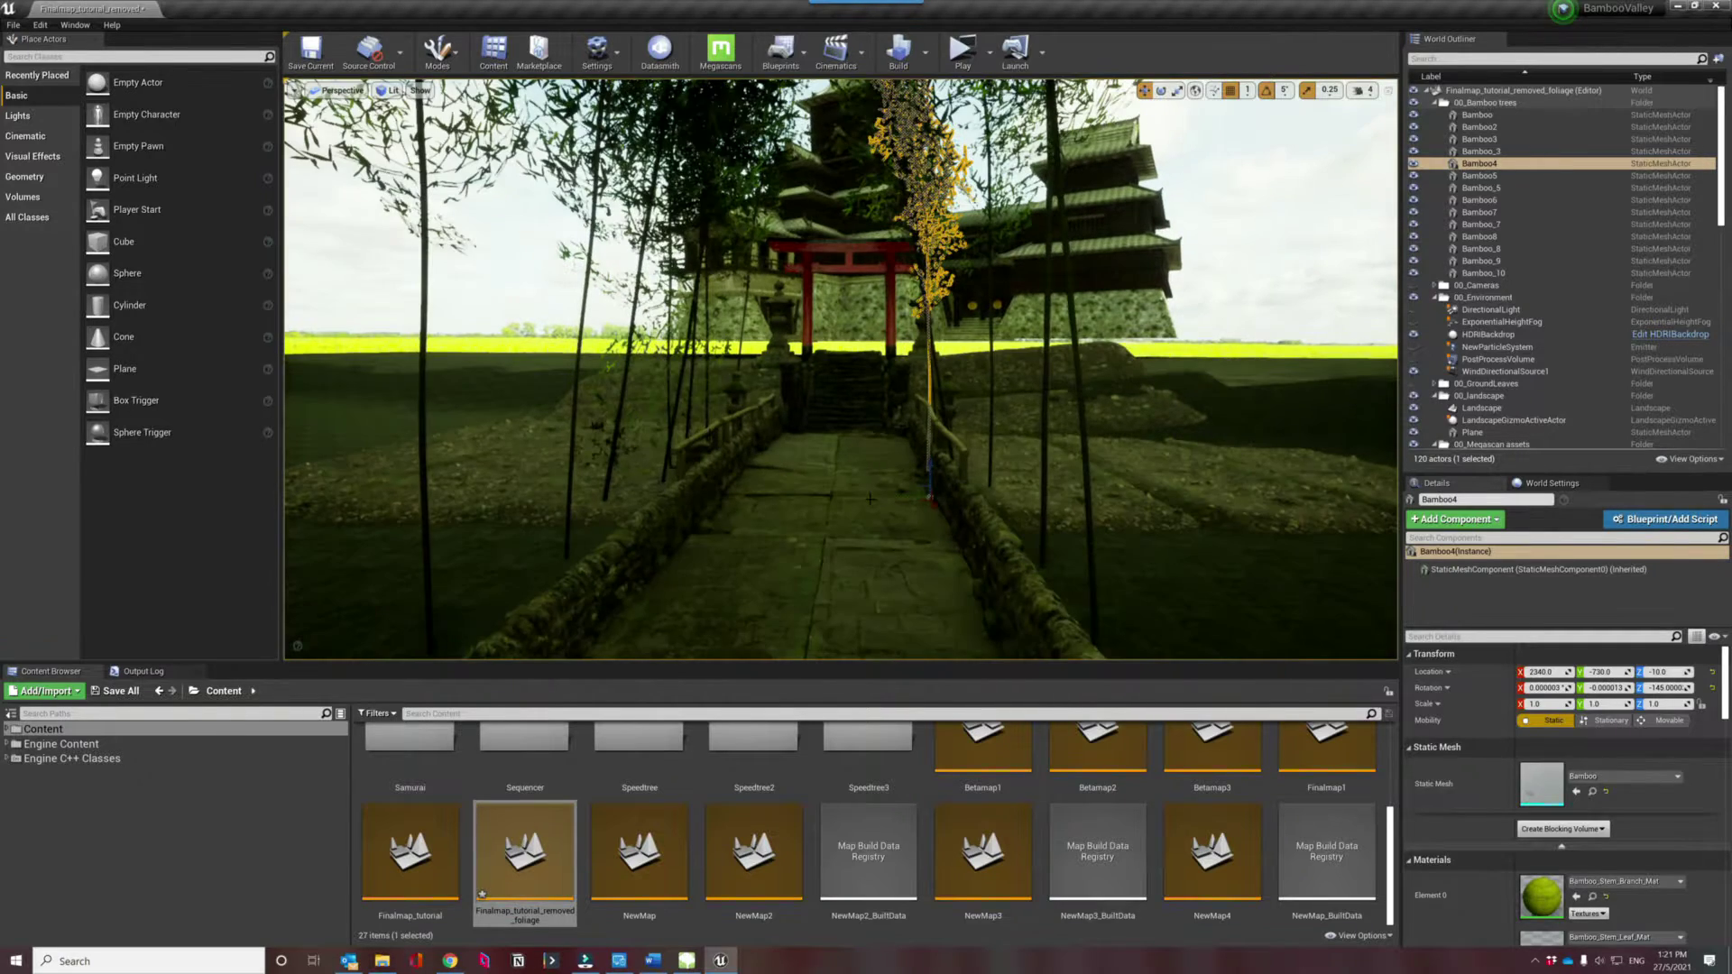
click(1047, 384)
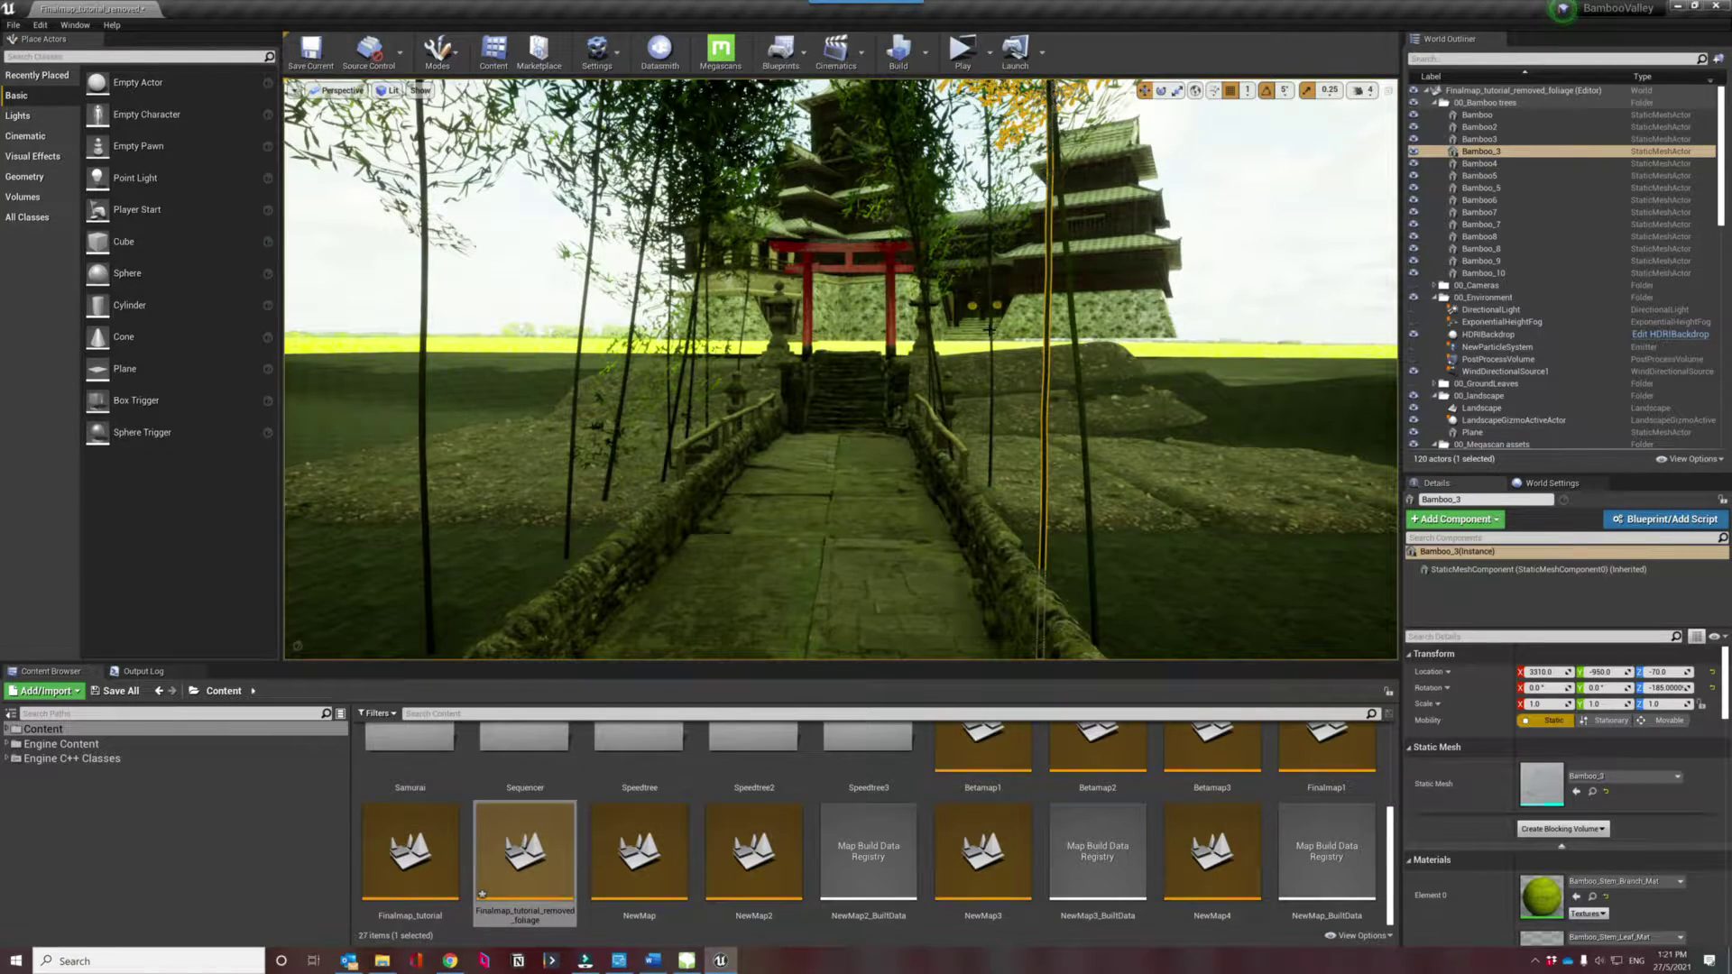
click(989, 329)
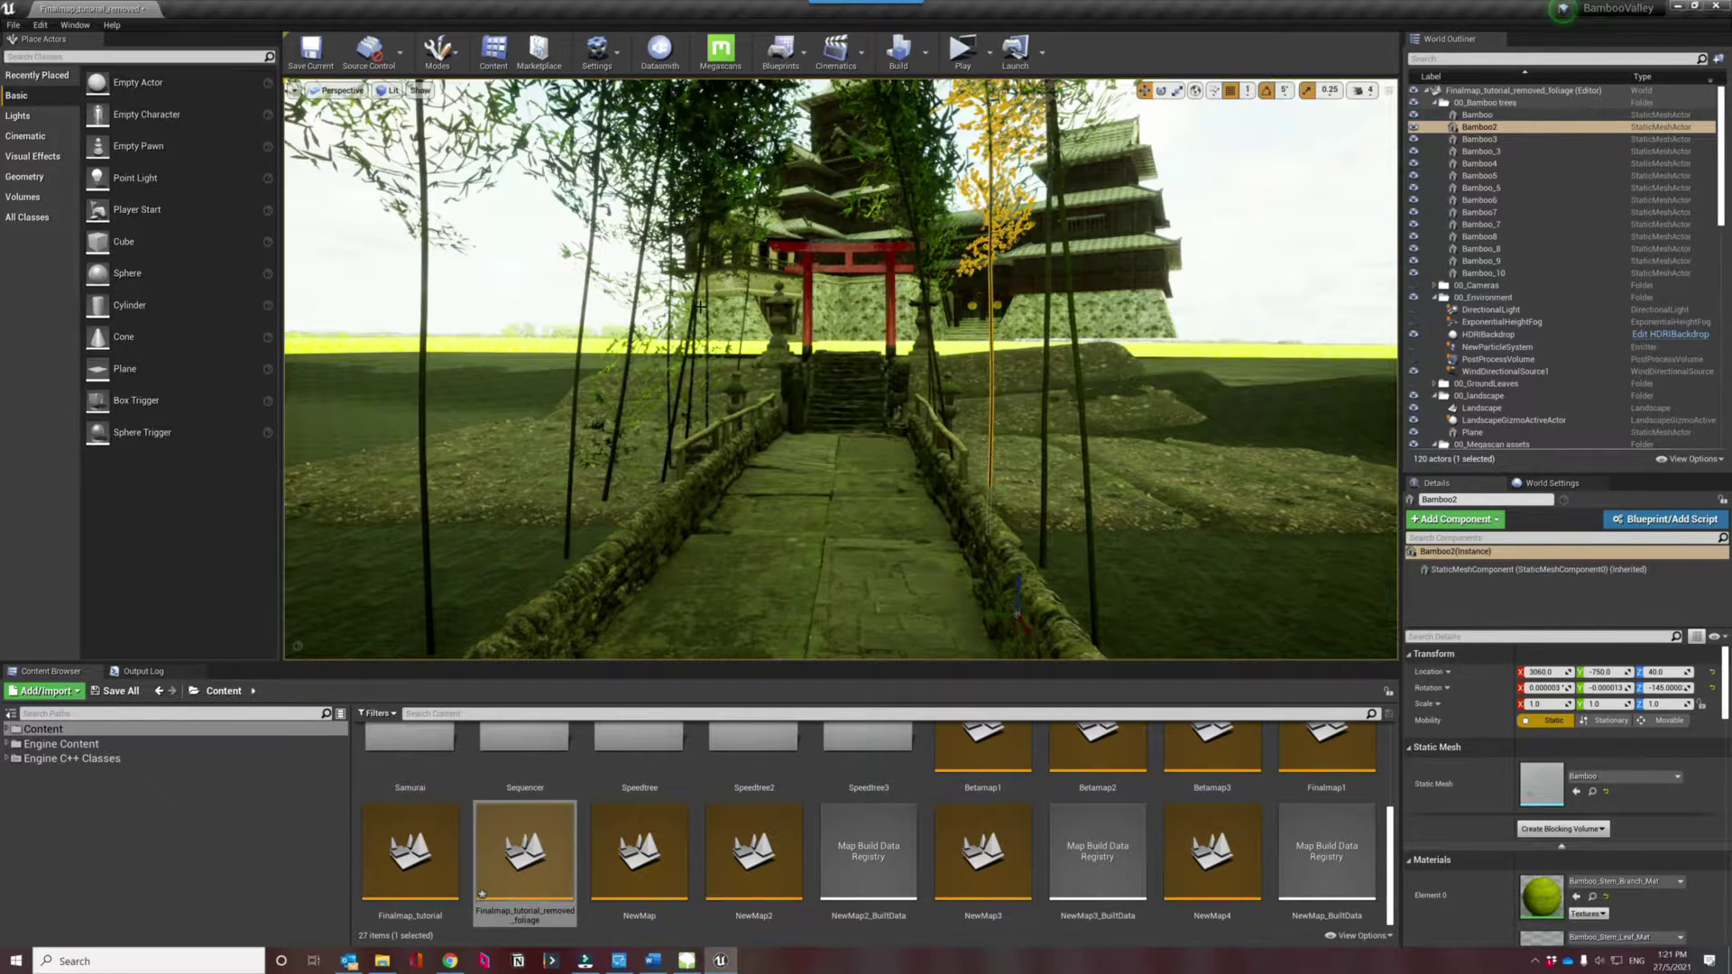
click(699, 388)
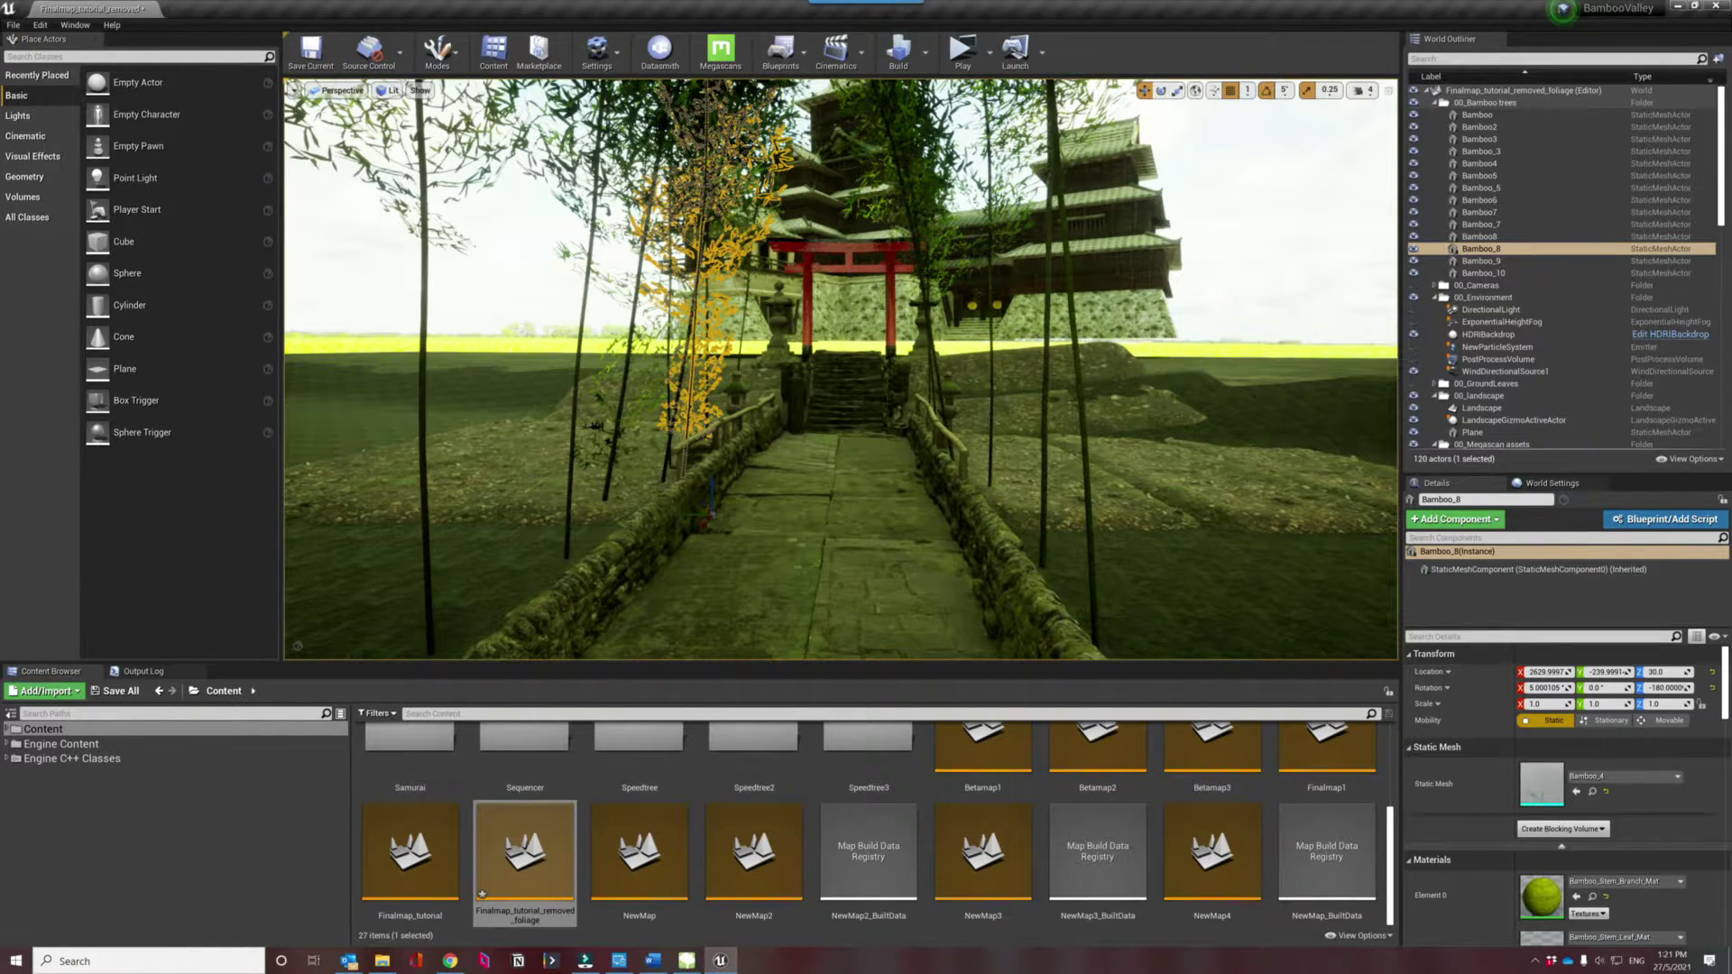
right_drag(945, 276, 995, 141)
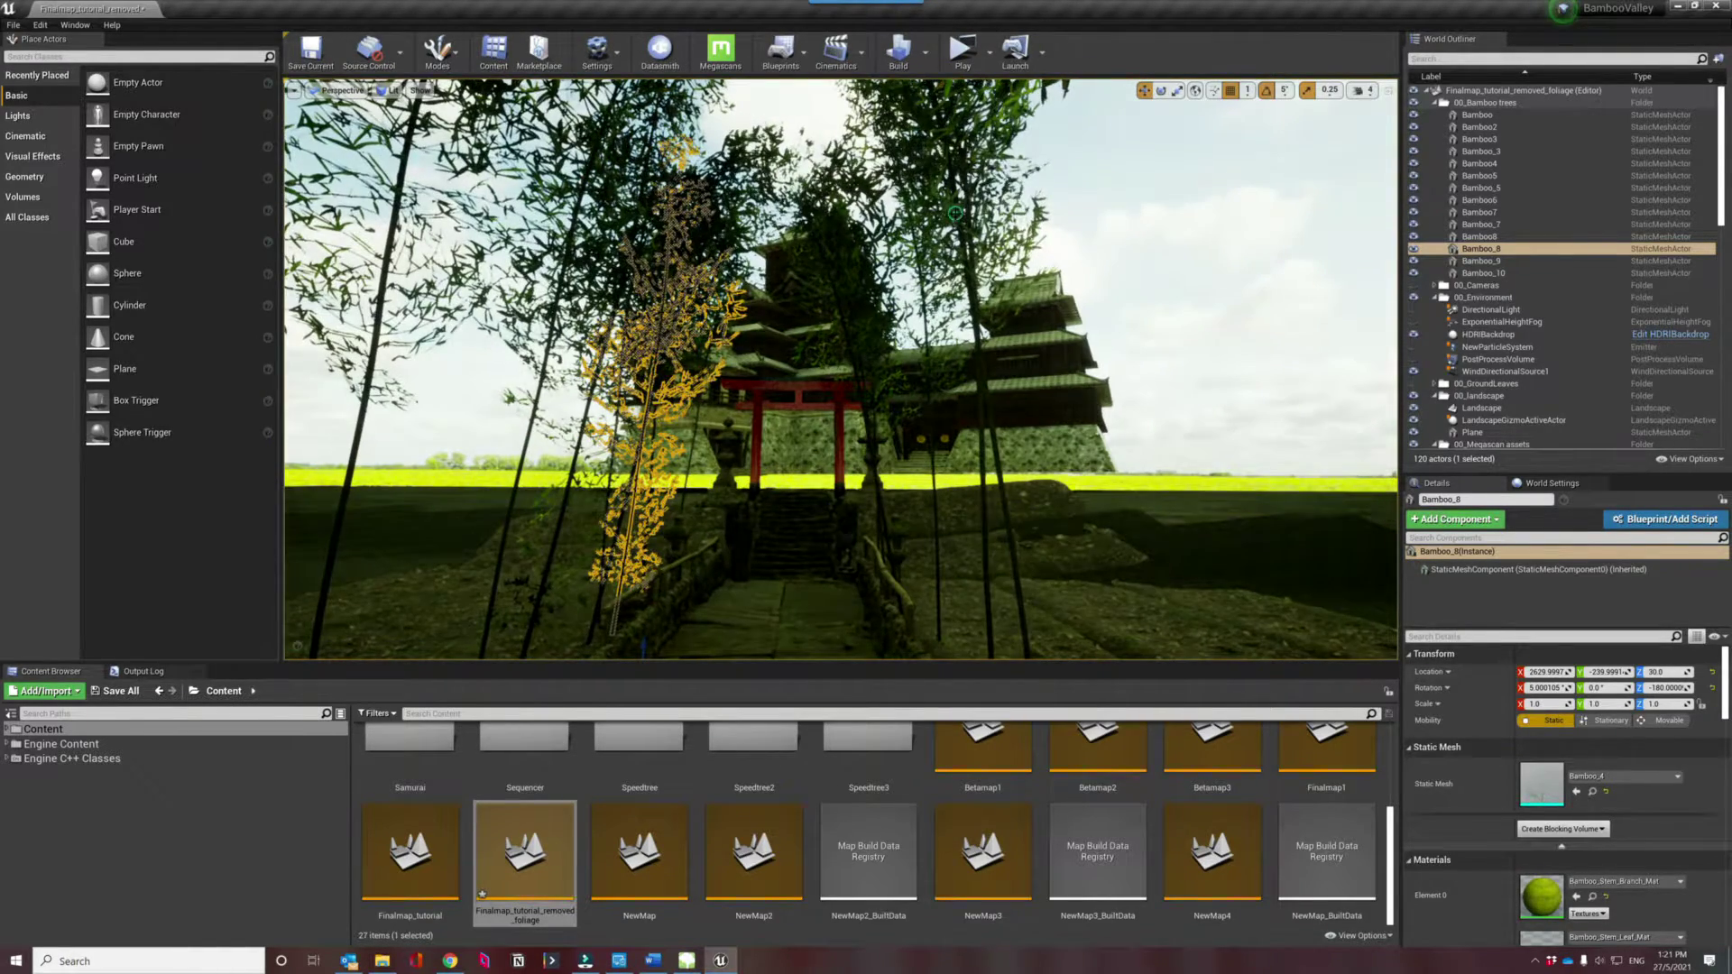
Select the Bamboo tree beside the path and inspect its placement along the walled stone walkway.
click(881, 248)
right_drag(881, 248, 897, 365)
key(w)
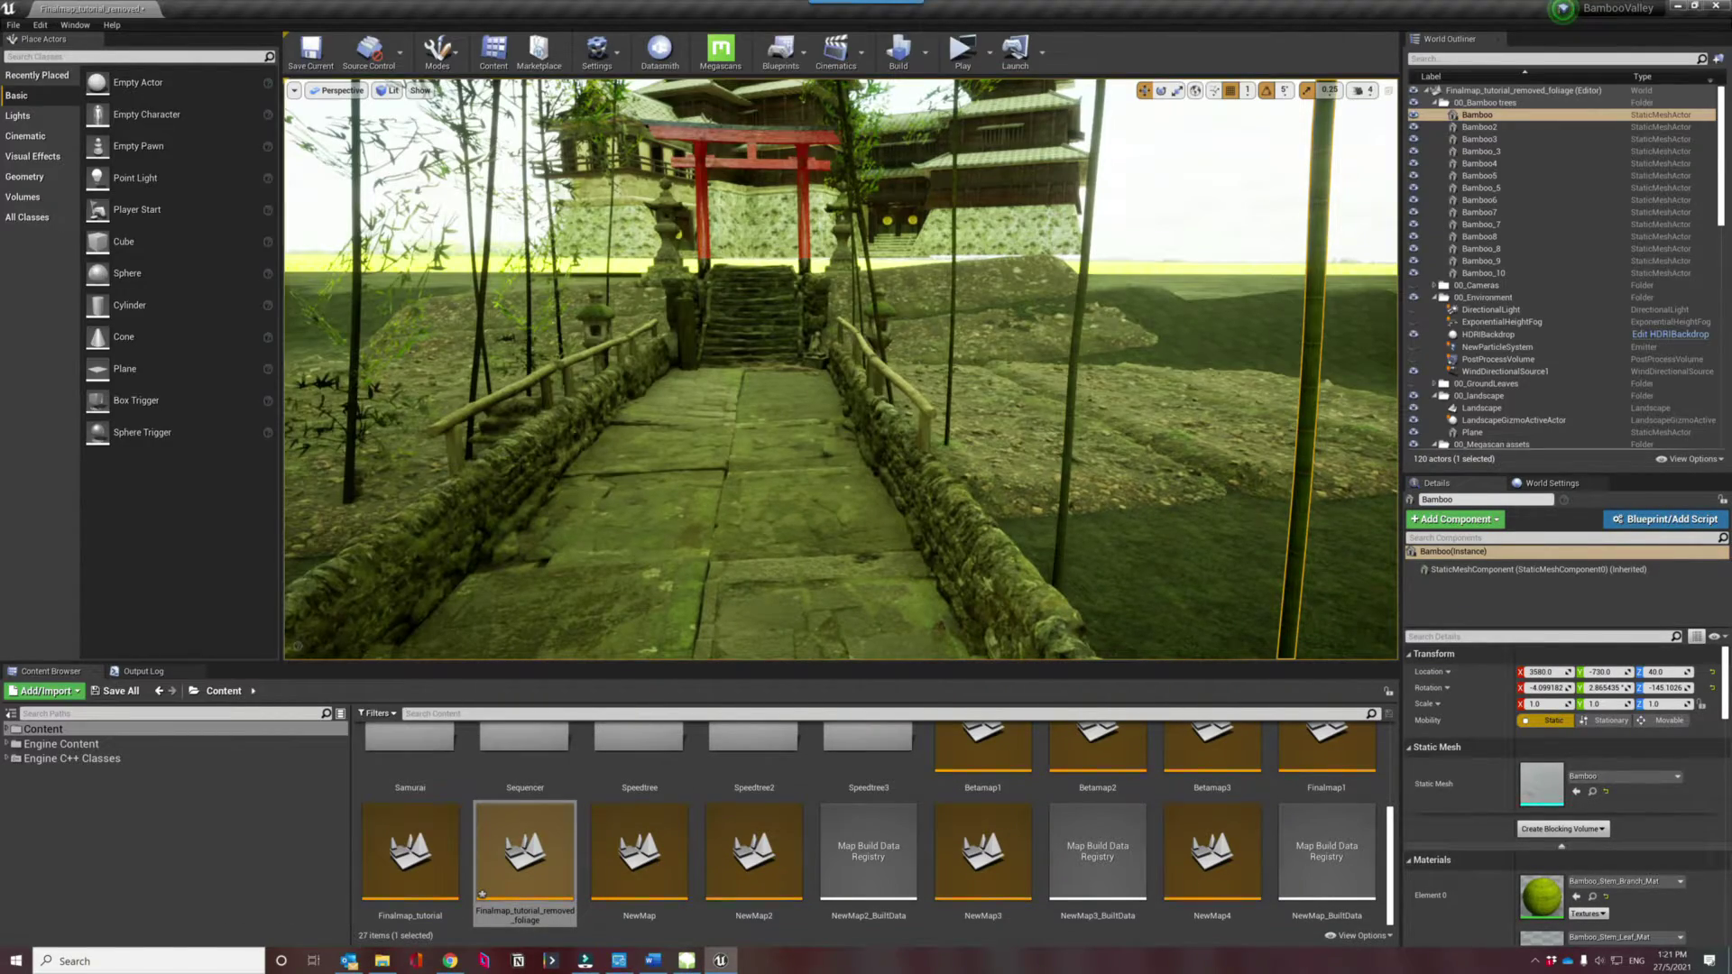
right_drag(659, 476, 644, 314)
key(s)
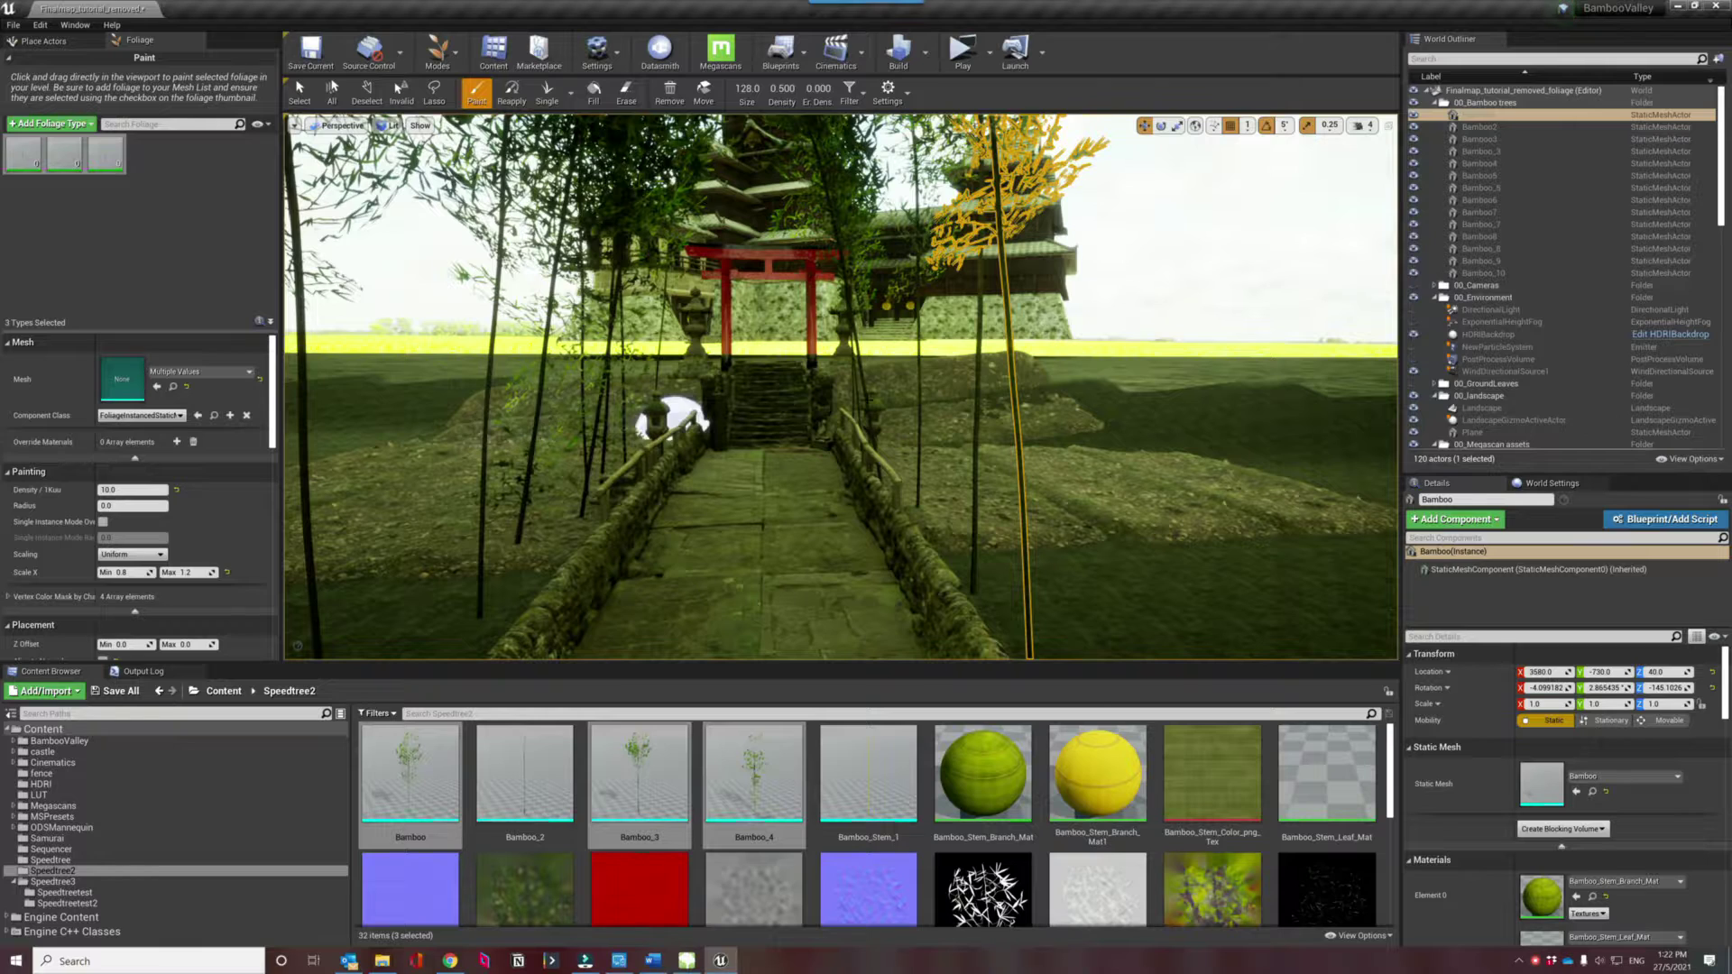
Select all three bamboo foliage types and set their minimum Scale X to 0.7, with a maximum of 1.2.
click(25, 164)
shift+click(103, 160)
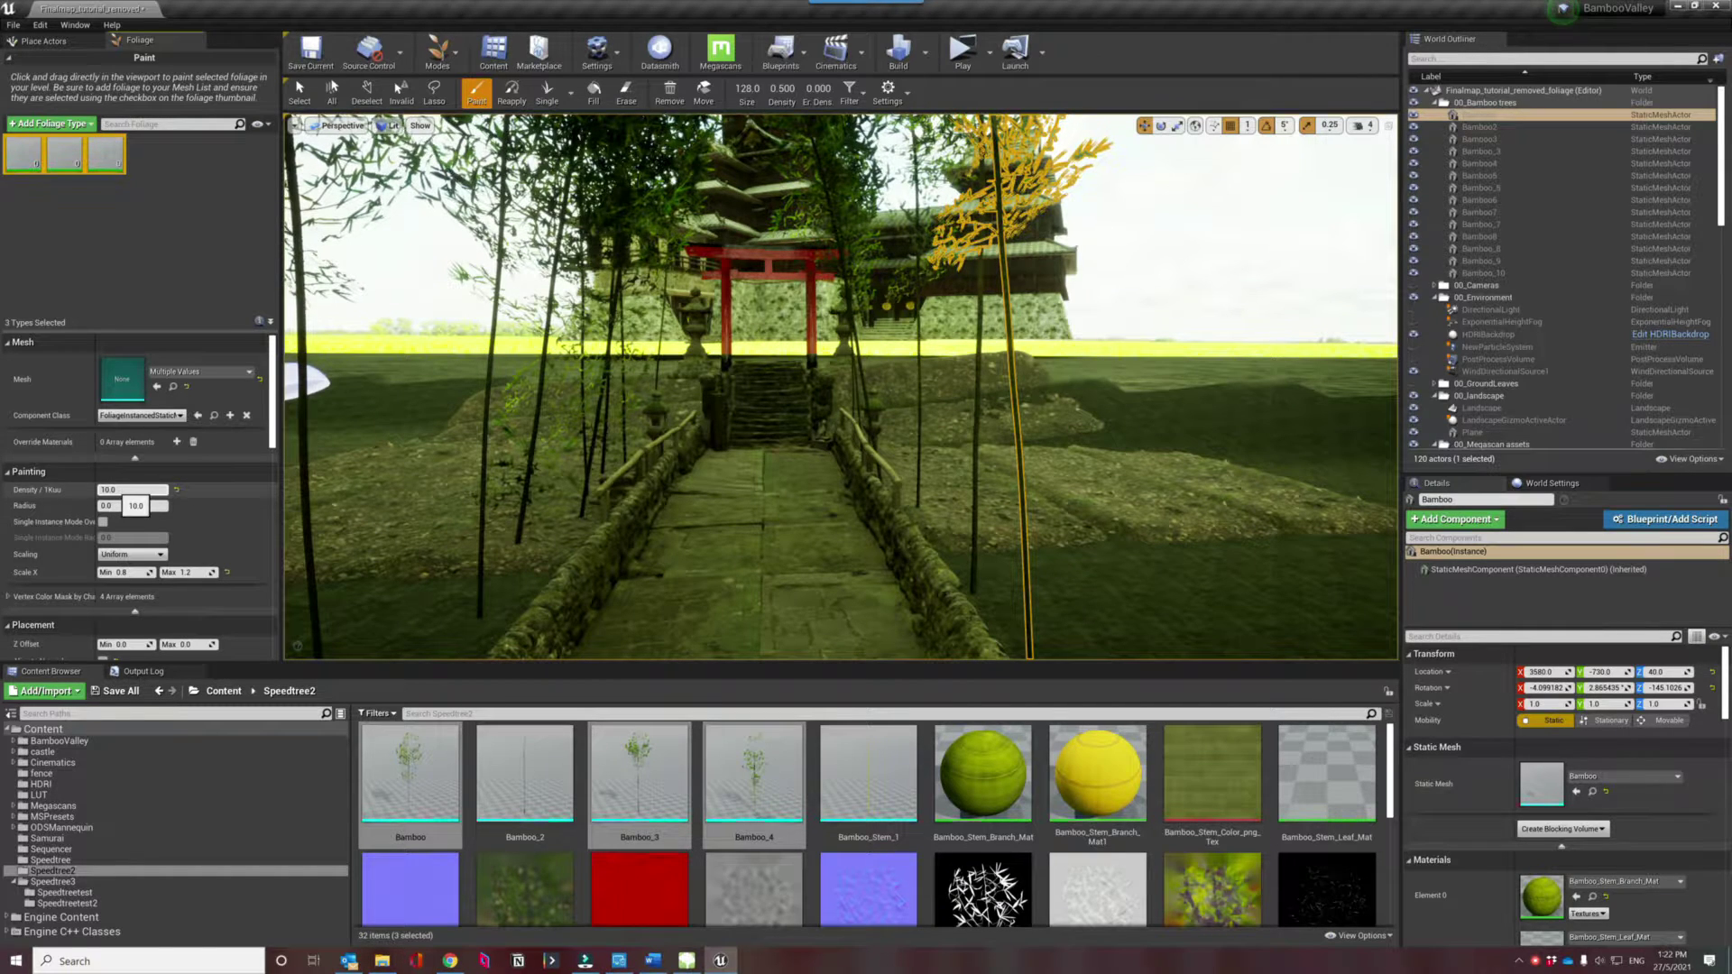
scroll(134, 507, down, 2)
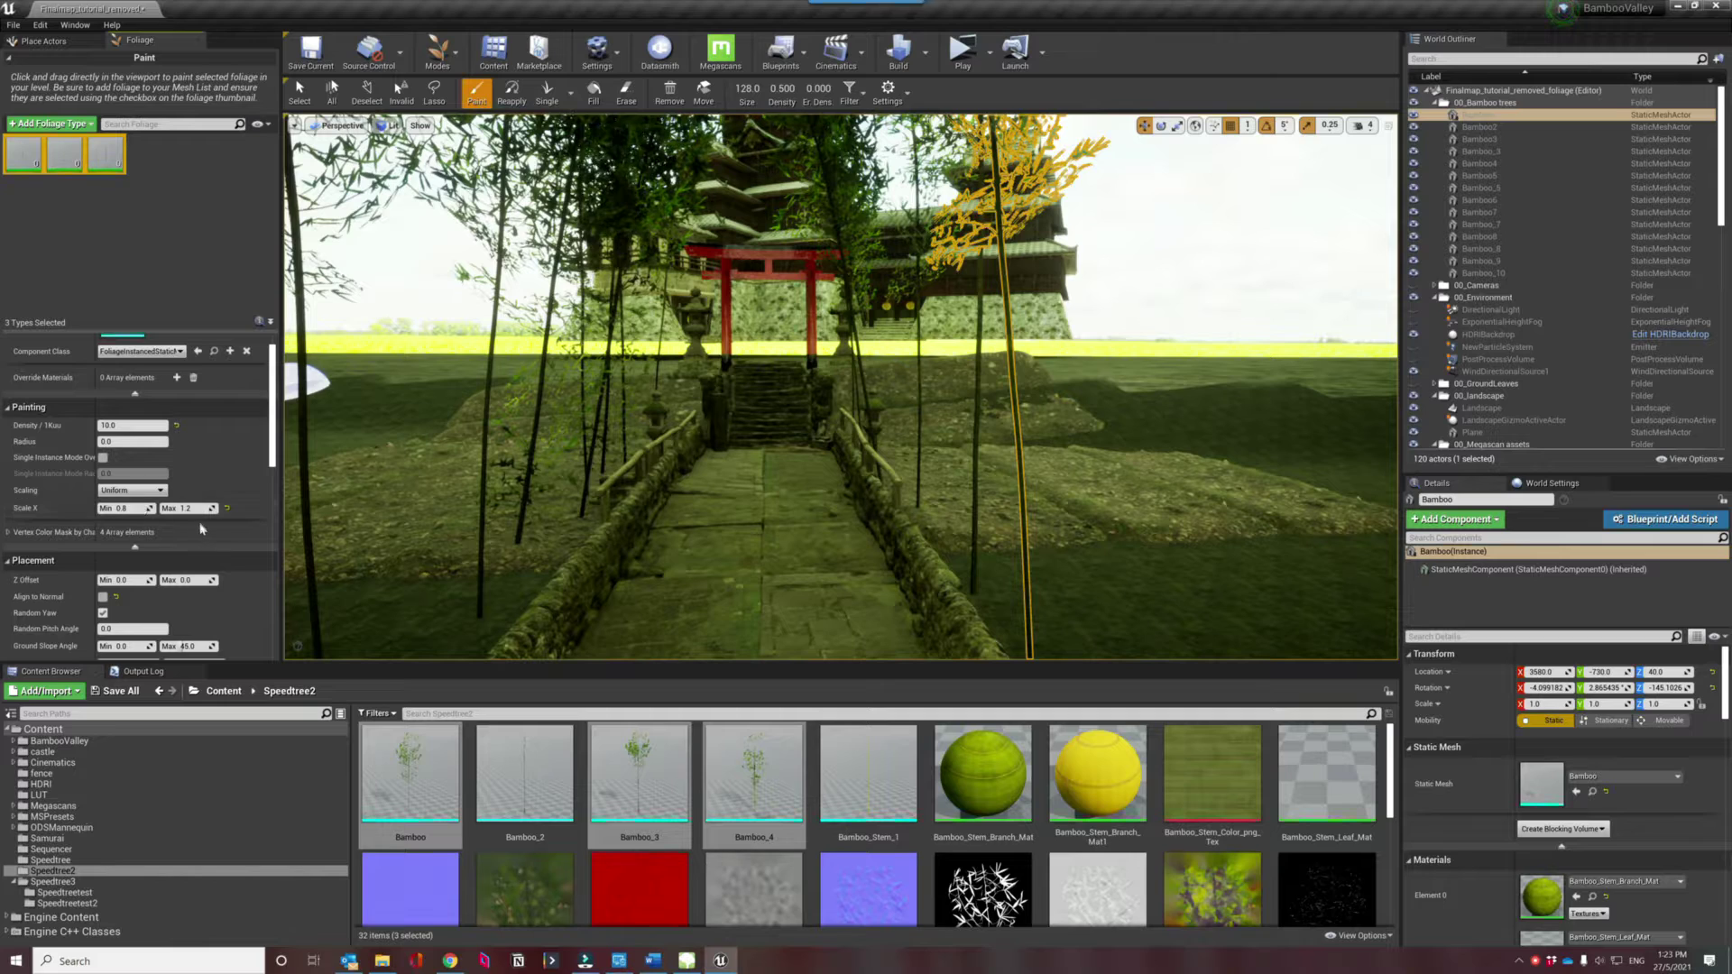
click(123, 509)
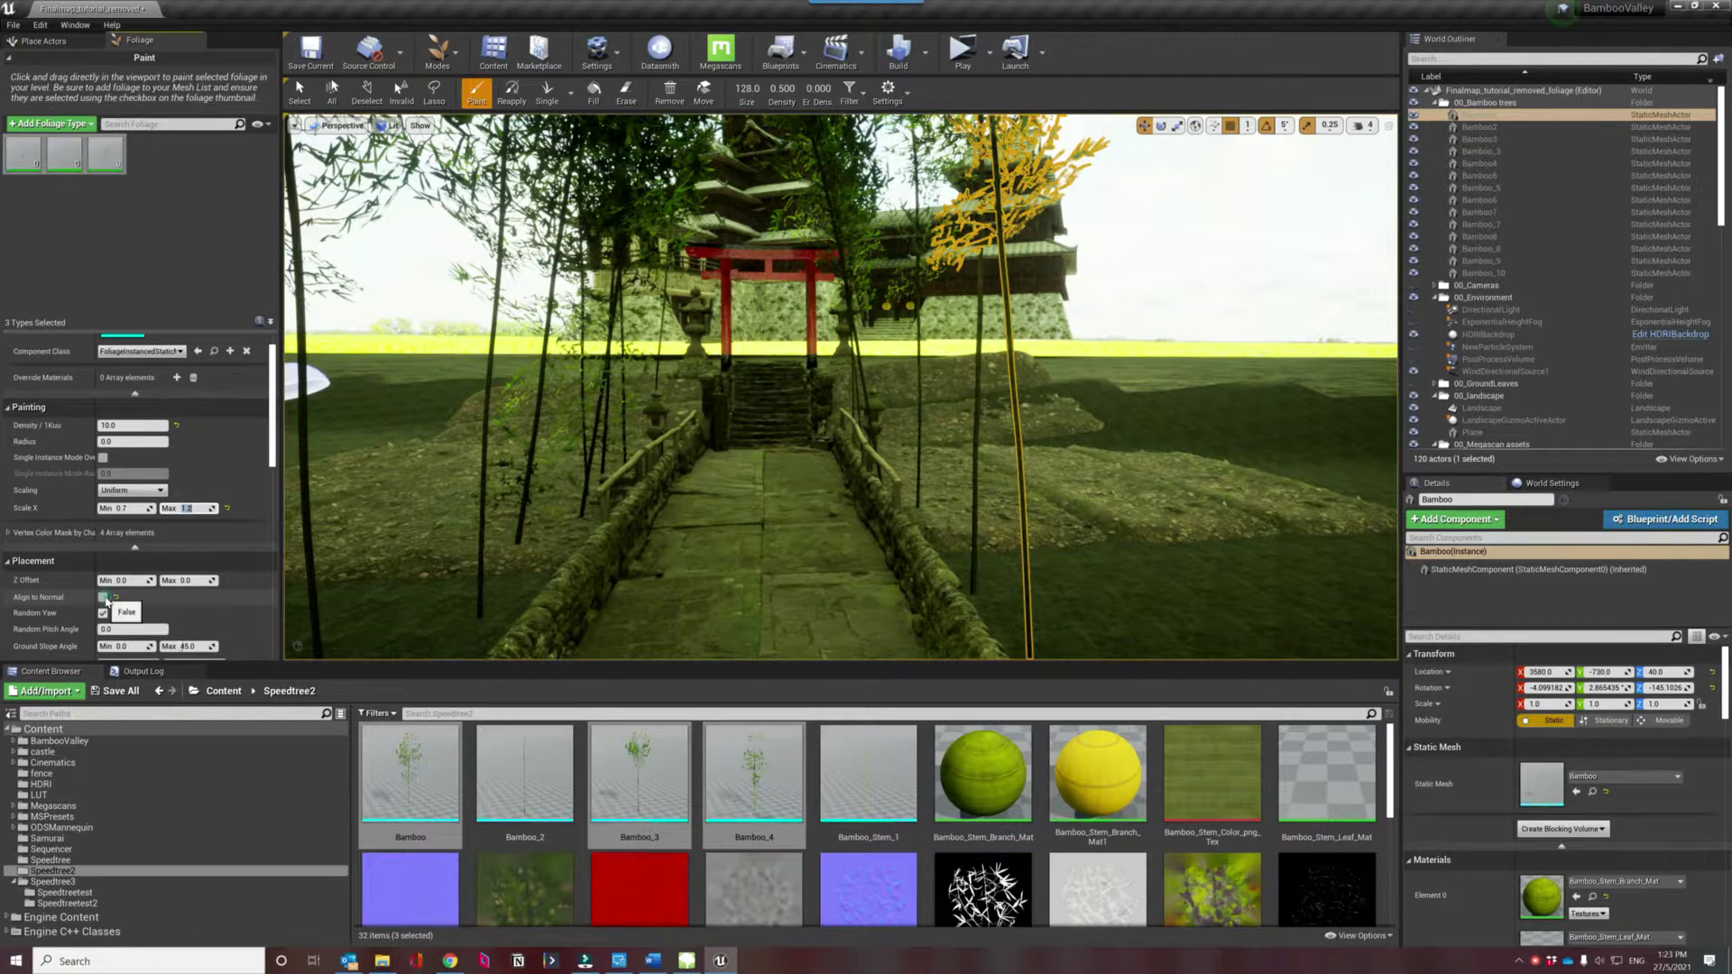
Test-paint bamboo on the ground beside the stairs with Align to Normal enabled, and revert both the strokes and the option.
click(104, 598)
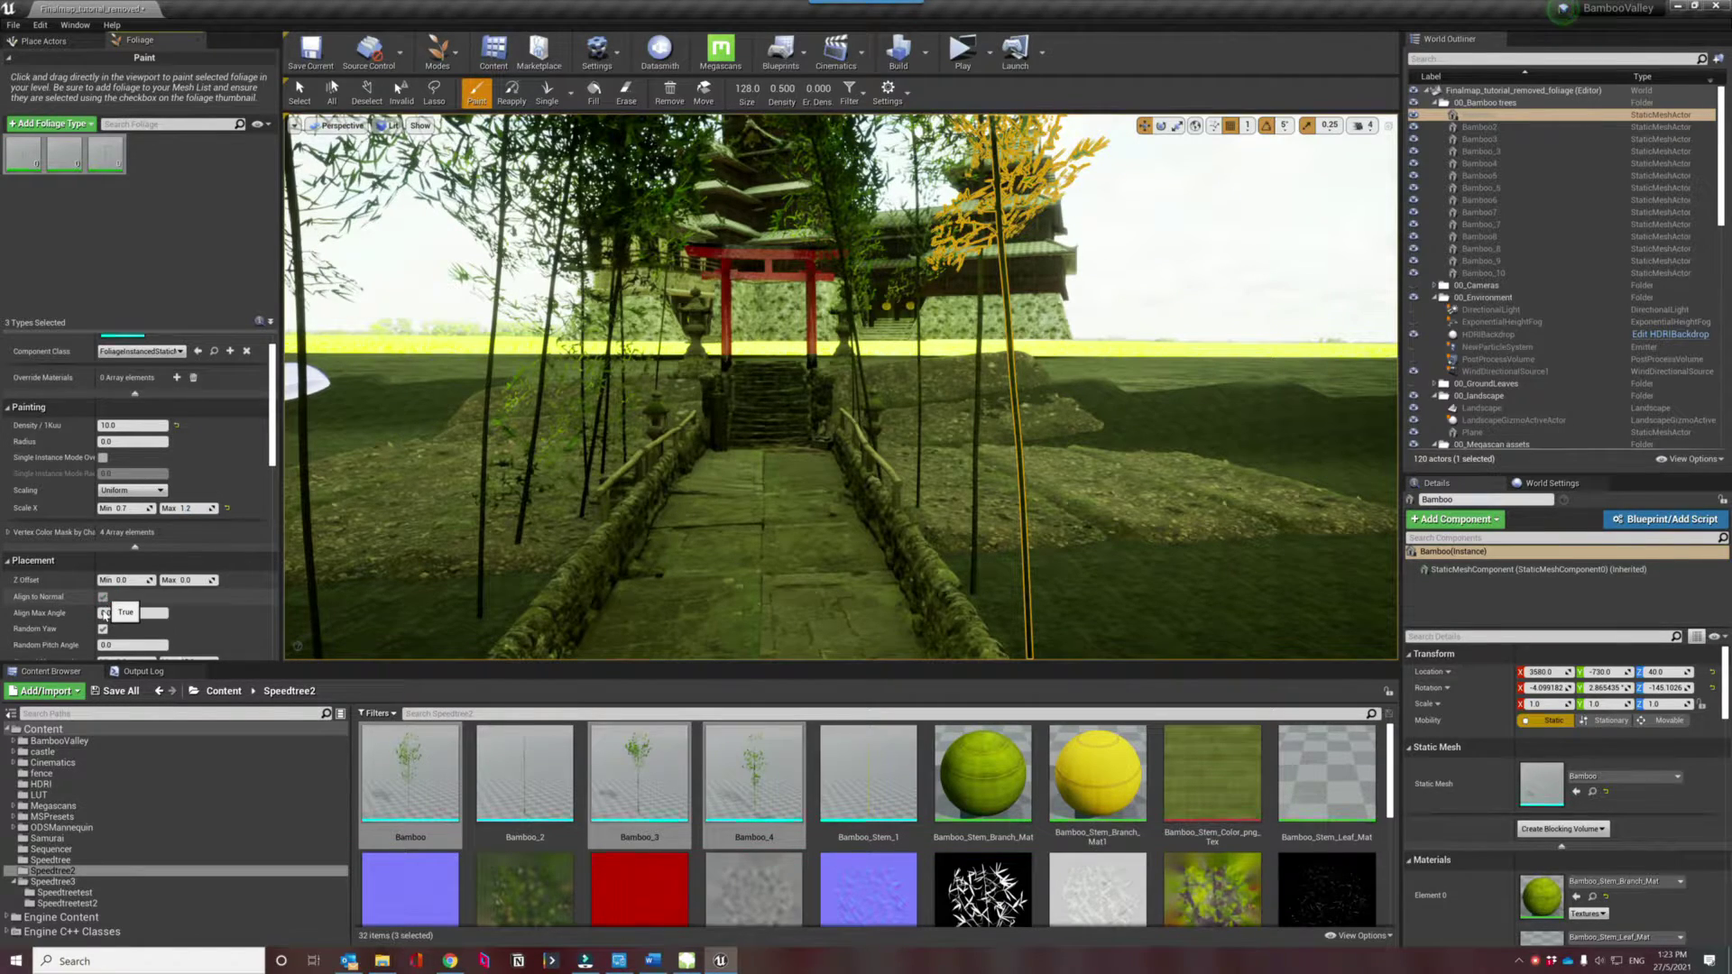
mouse_move(433, 487)
right_down()
mouse_move(686, 420)
mouse_move(811, 433)
right_up()
click(661, 409)
right_drag(629, 448, 629, 449)
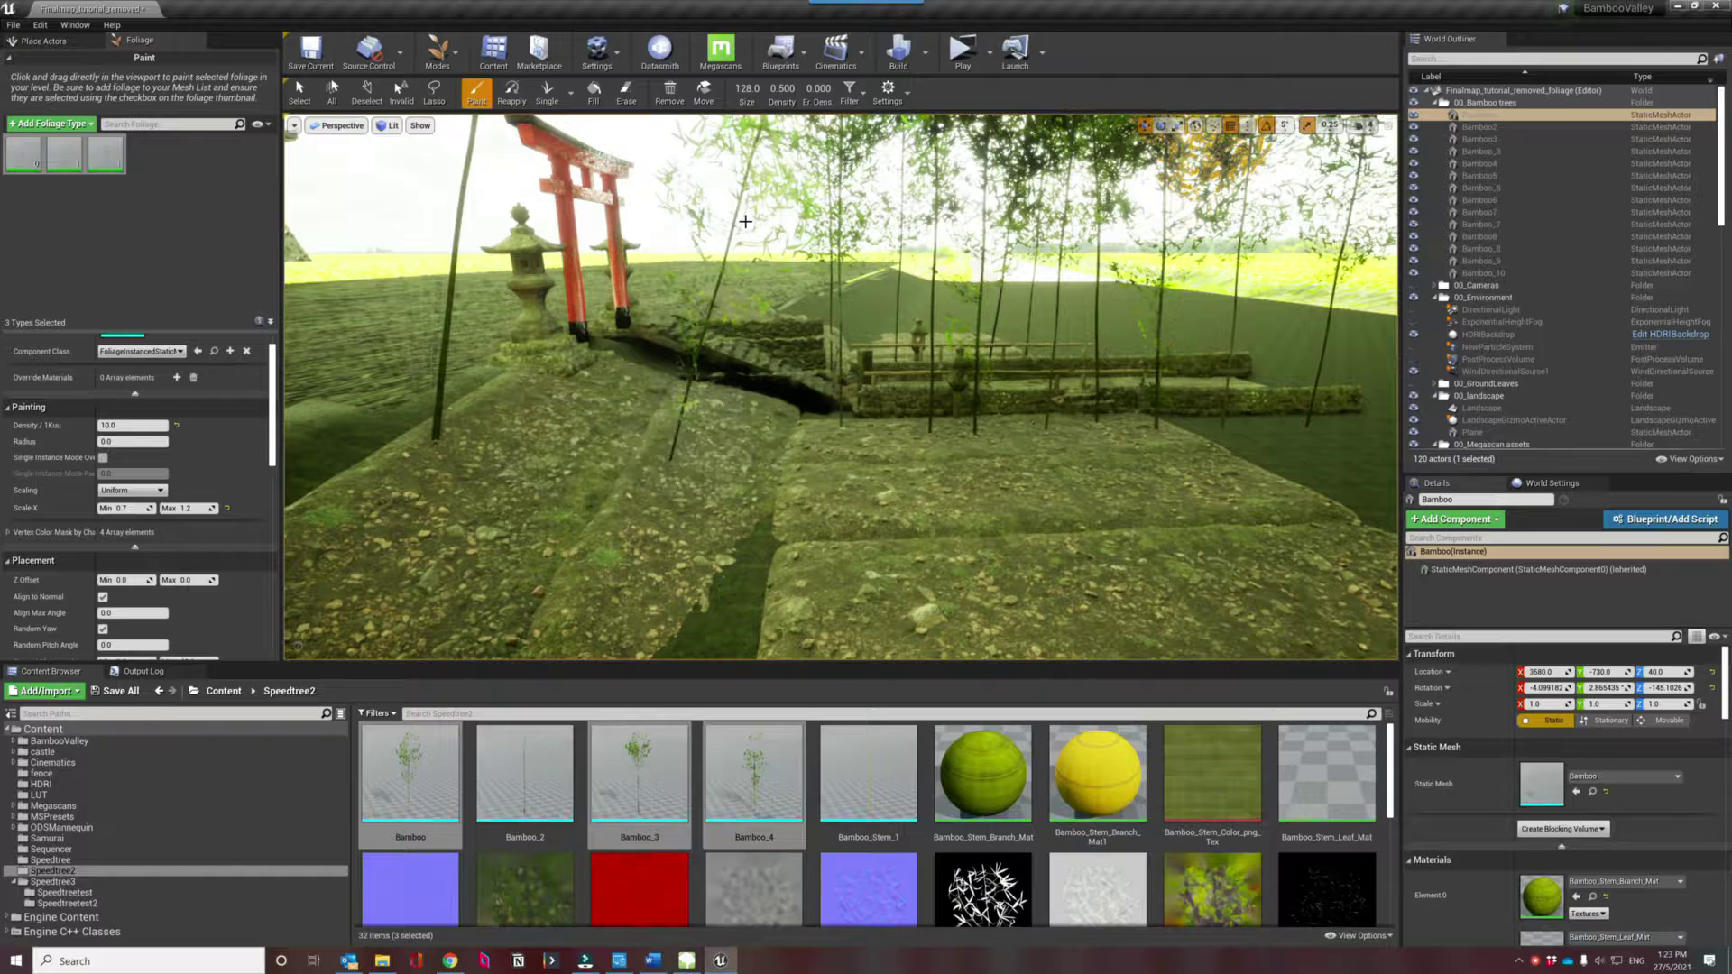
right_drag(709, 382, 710, 383)
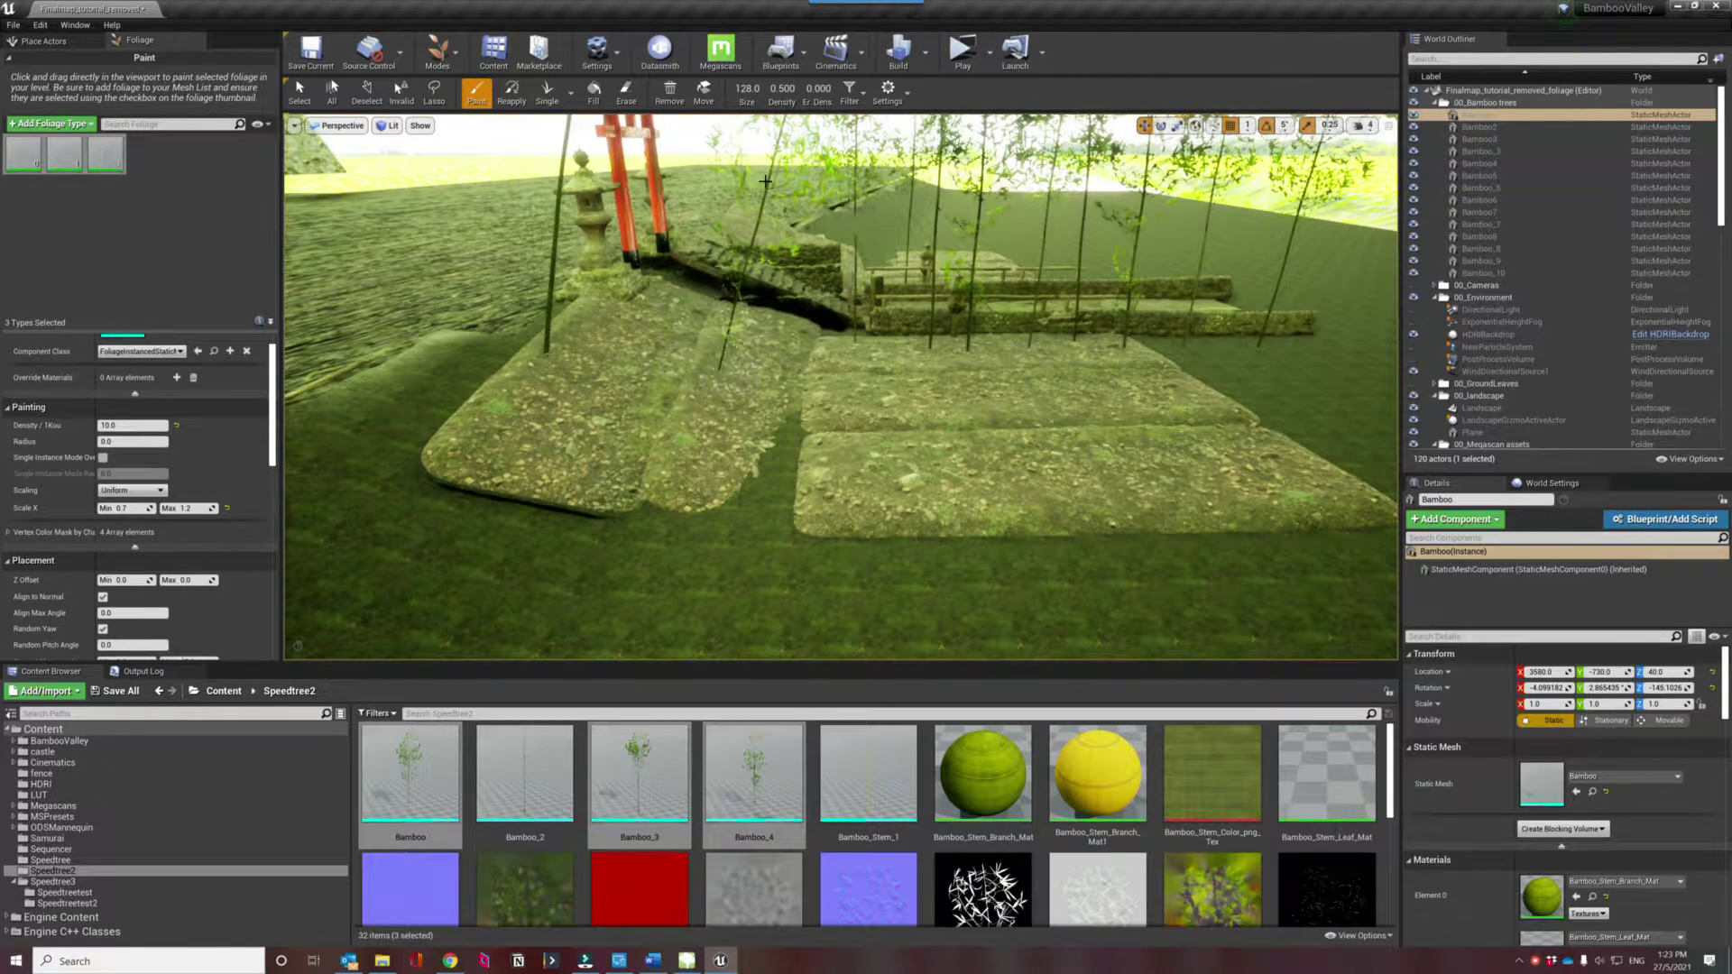
key(ctrl+z)
click(103, 597)
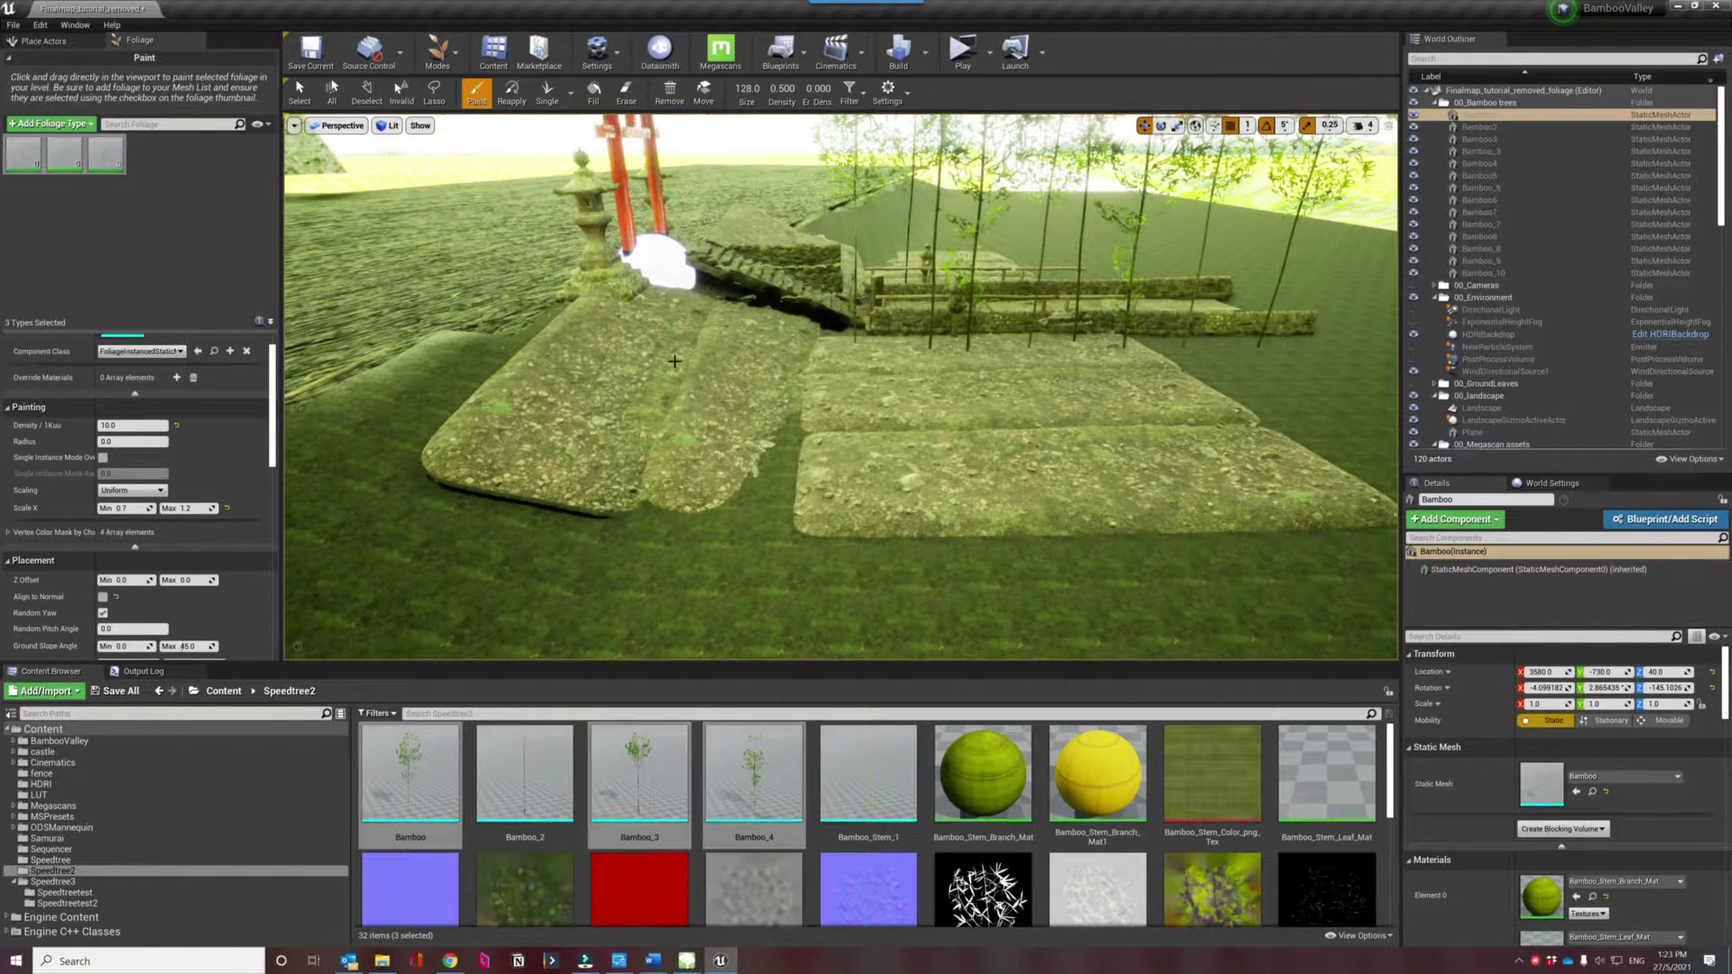
key(ctrl+z)
Paint bamboo foliage over the ground meshes on both sides of the stone path leading to the torii gate.
right_drag(675, 361, 595, 361)
right_drag(920, 389, 957, 401)
mouse_move(819, 379)
right_down()
mouse_move(755, 390)
mouse_move(819, 379)
right_up()
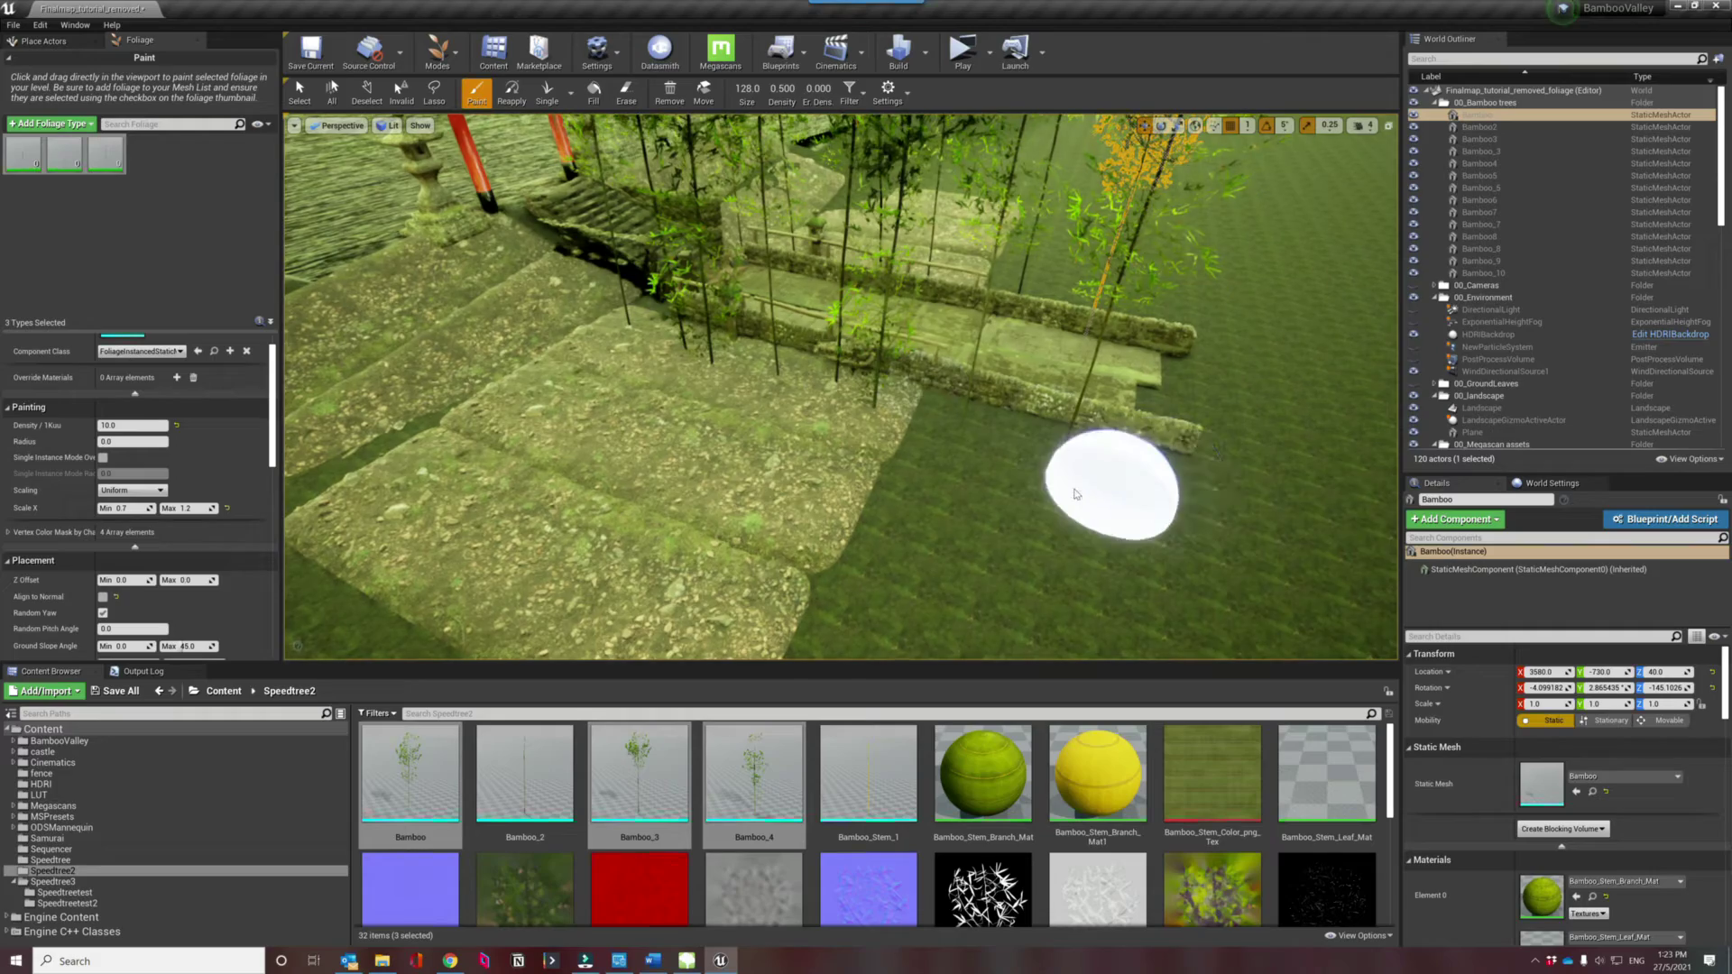
drag(1093, 495, 826, 437)
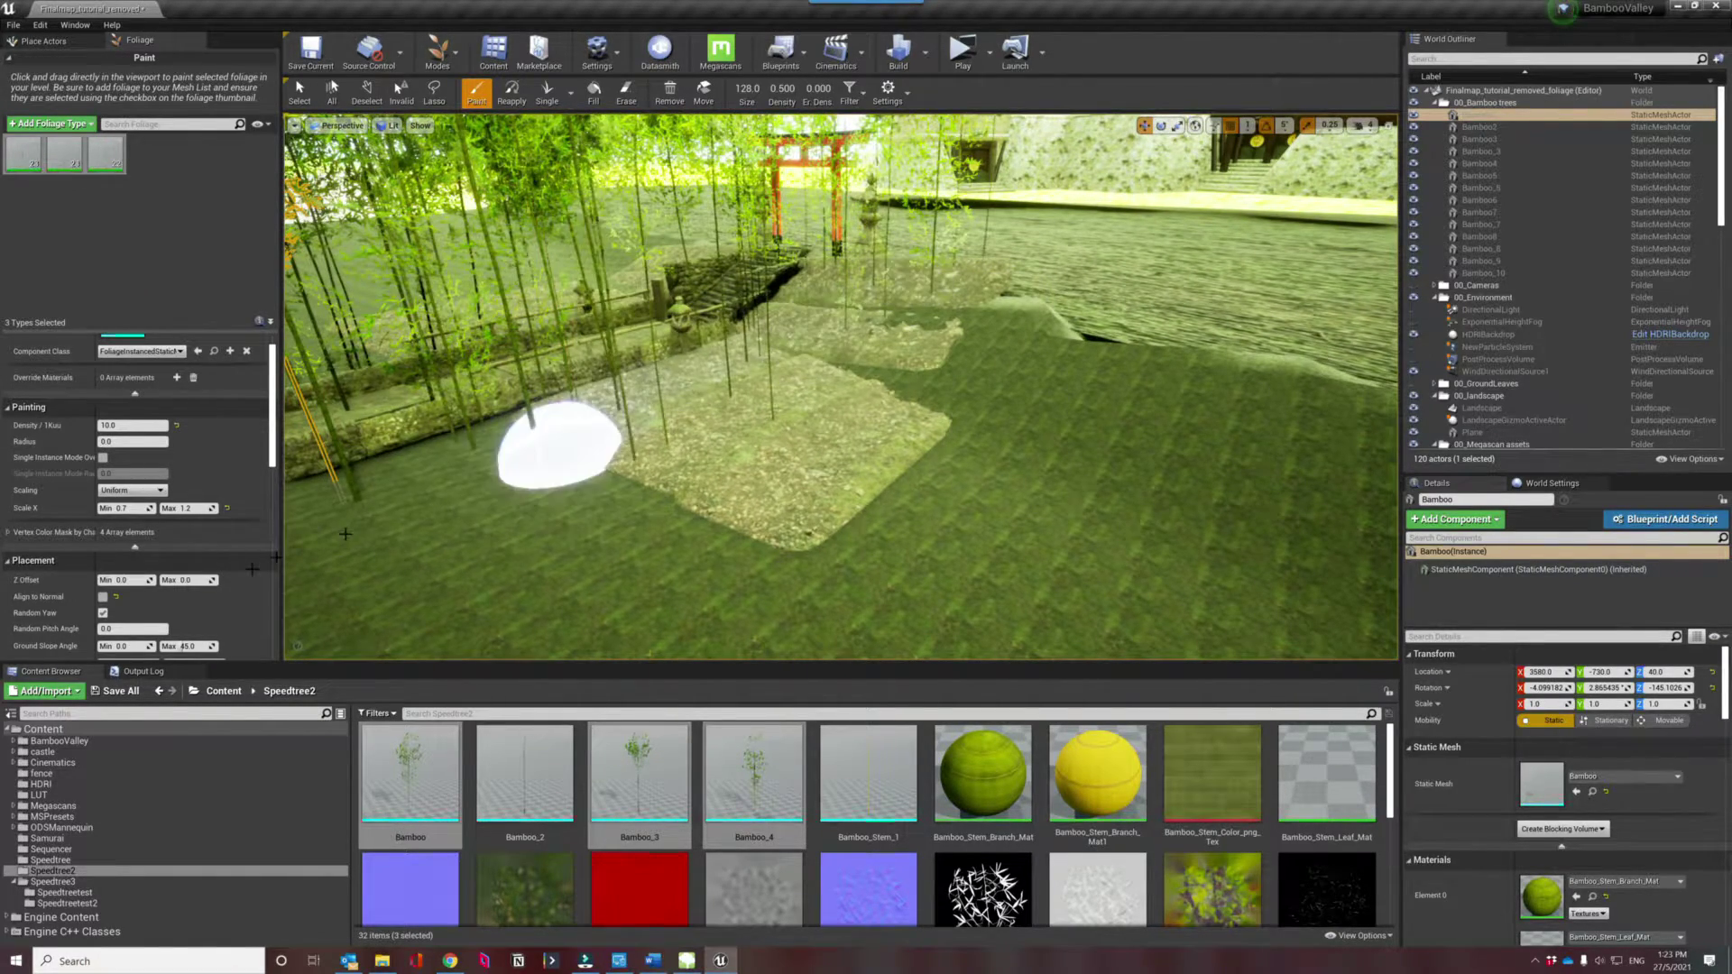
click(947, 280)
right_drag(947, 279, 812, 343)
key(w)
right_drag(721, 597, 721, 597)
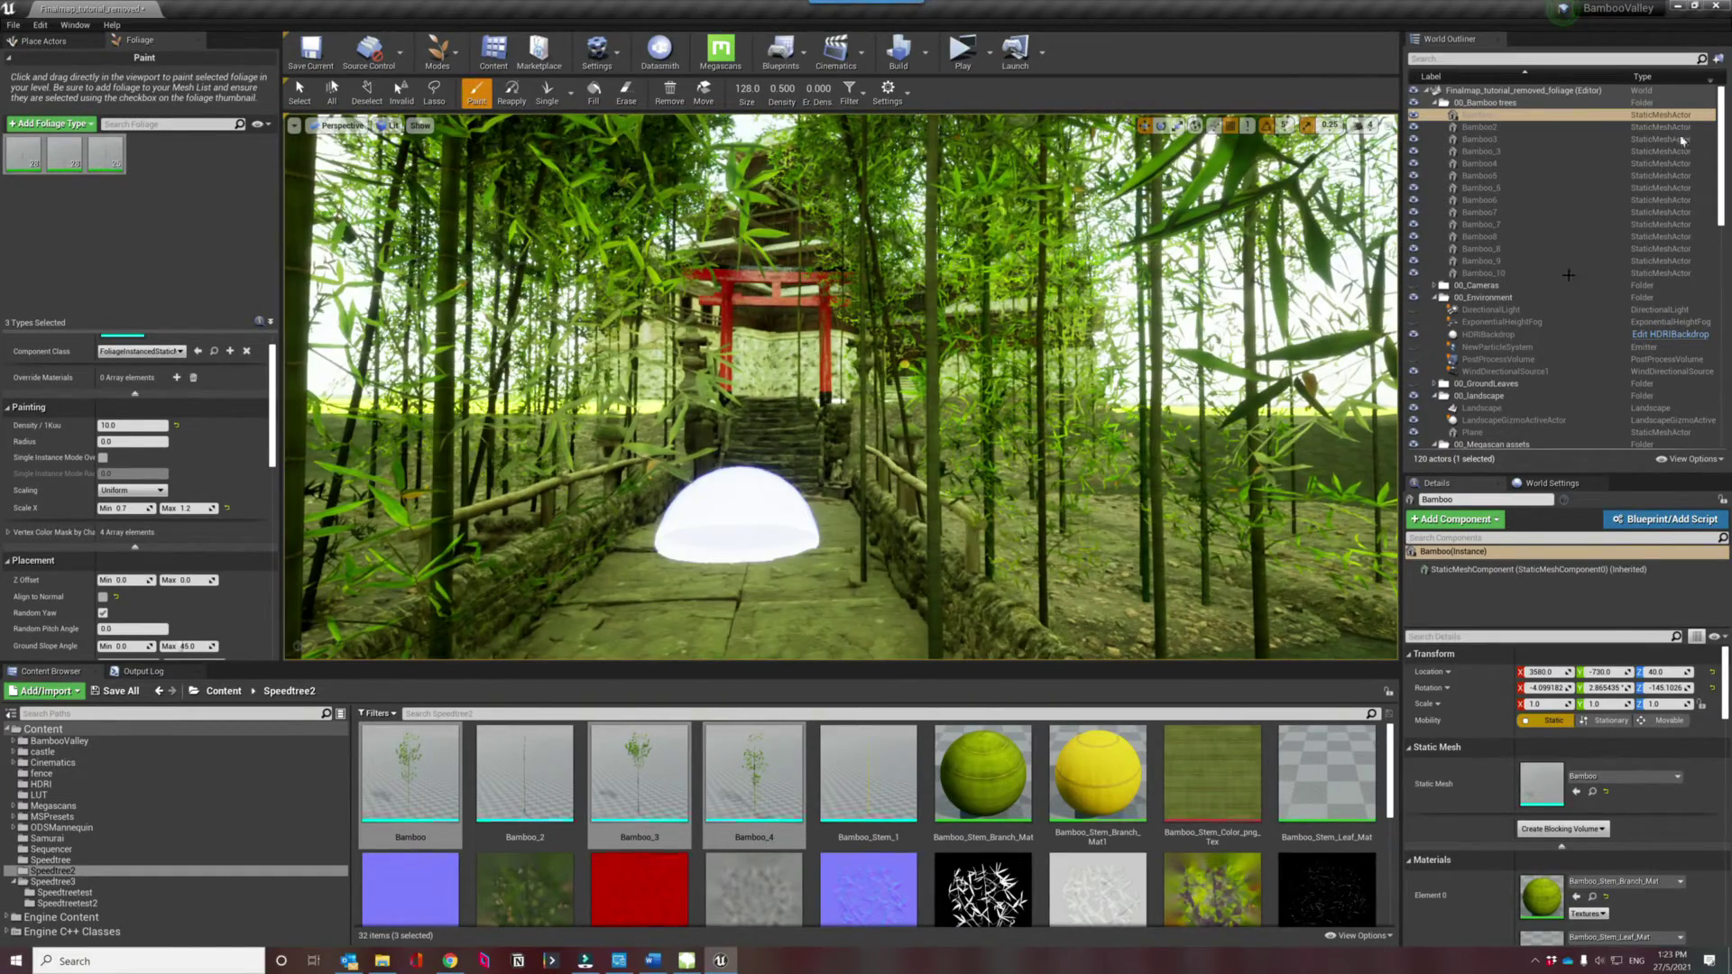
Leave foliage painting for Select mode and pin the preview of CineCameraActor from the 00_Cameras folder.
click(1434, 285)
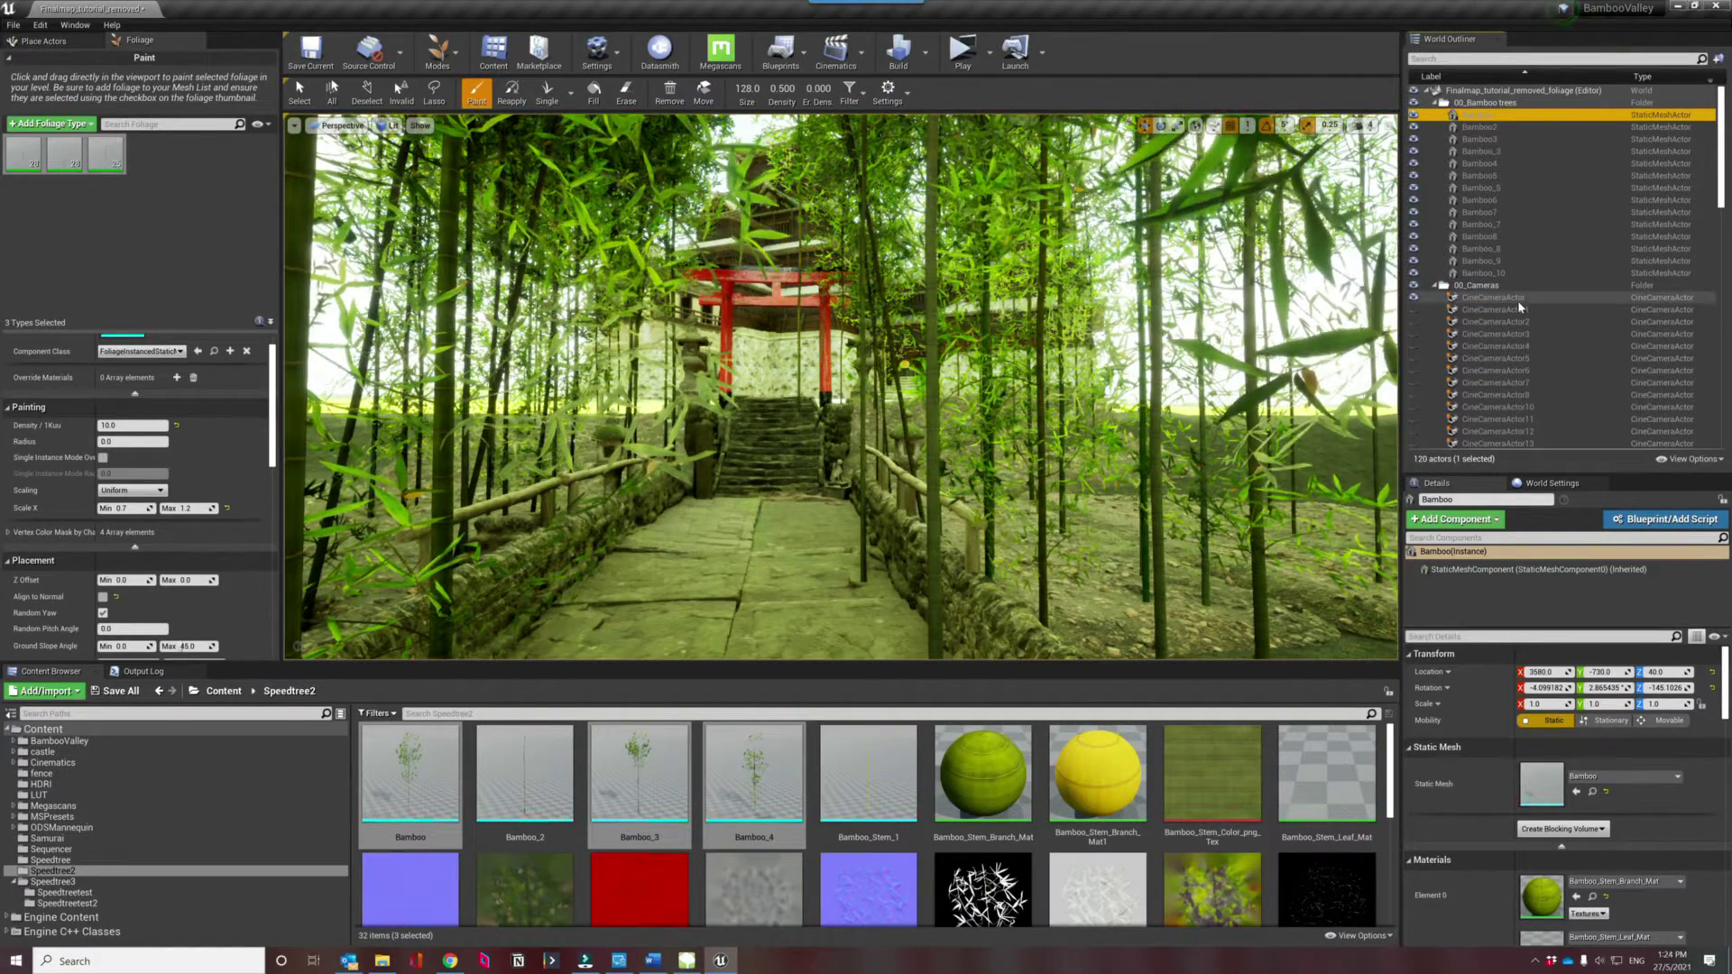
click(439, 55)
click(448, 93)
click(1480, 300)
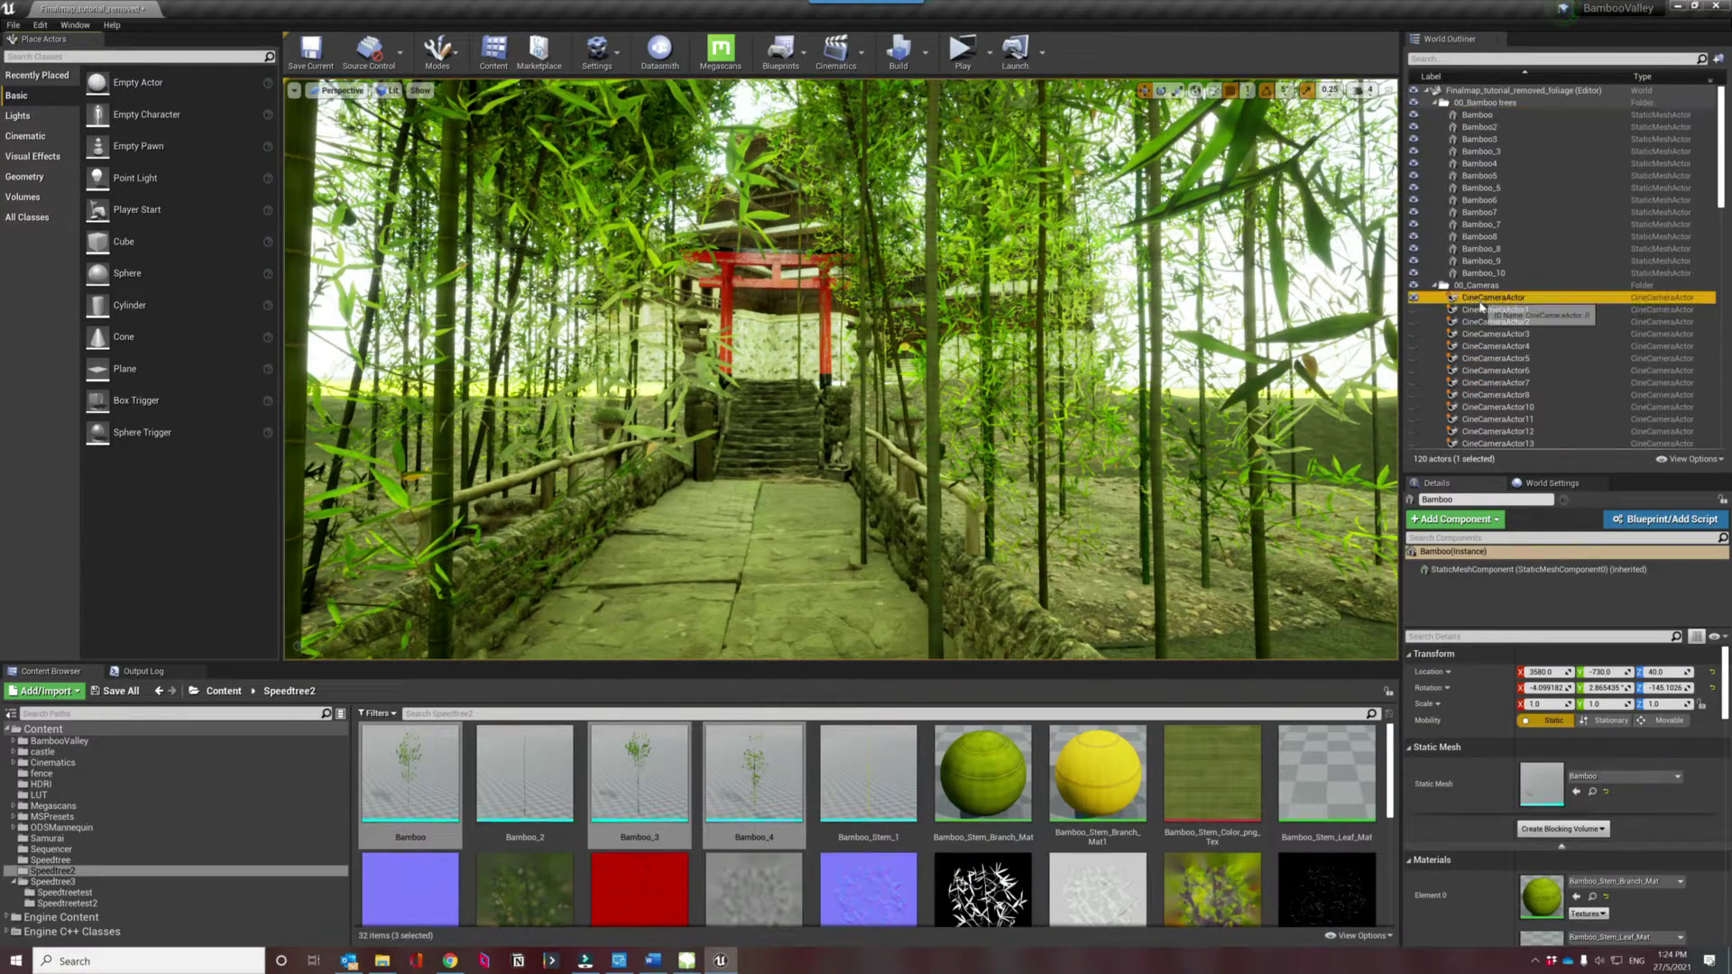
click(908, 606)
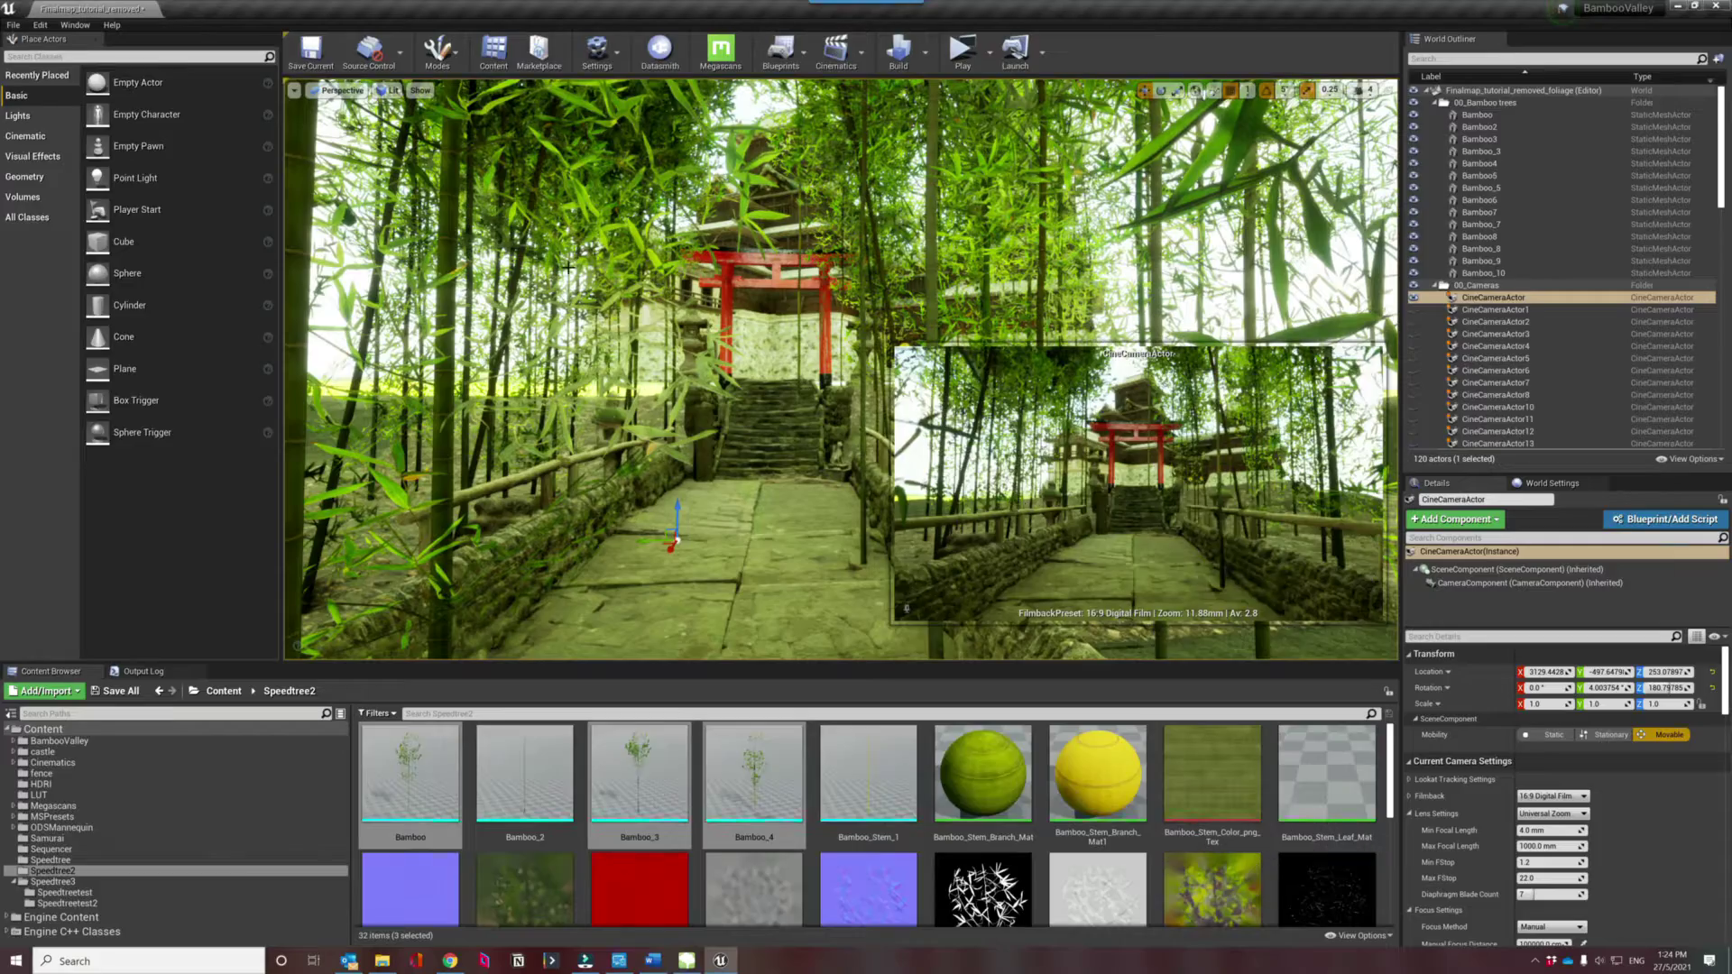
Examine the painted bamboo from the path, from above and from outside, comparing its coverage with the pinned camera preview.
key(s)
key(a)
scroll(840, 369, up, 4)
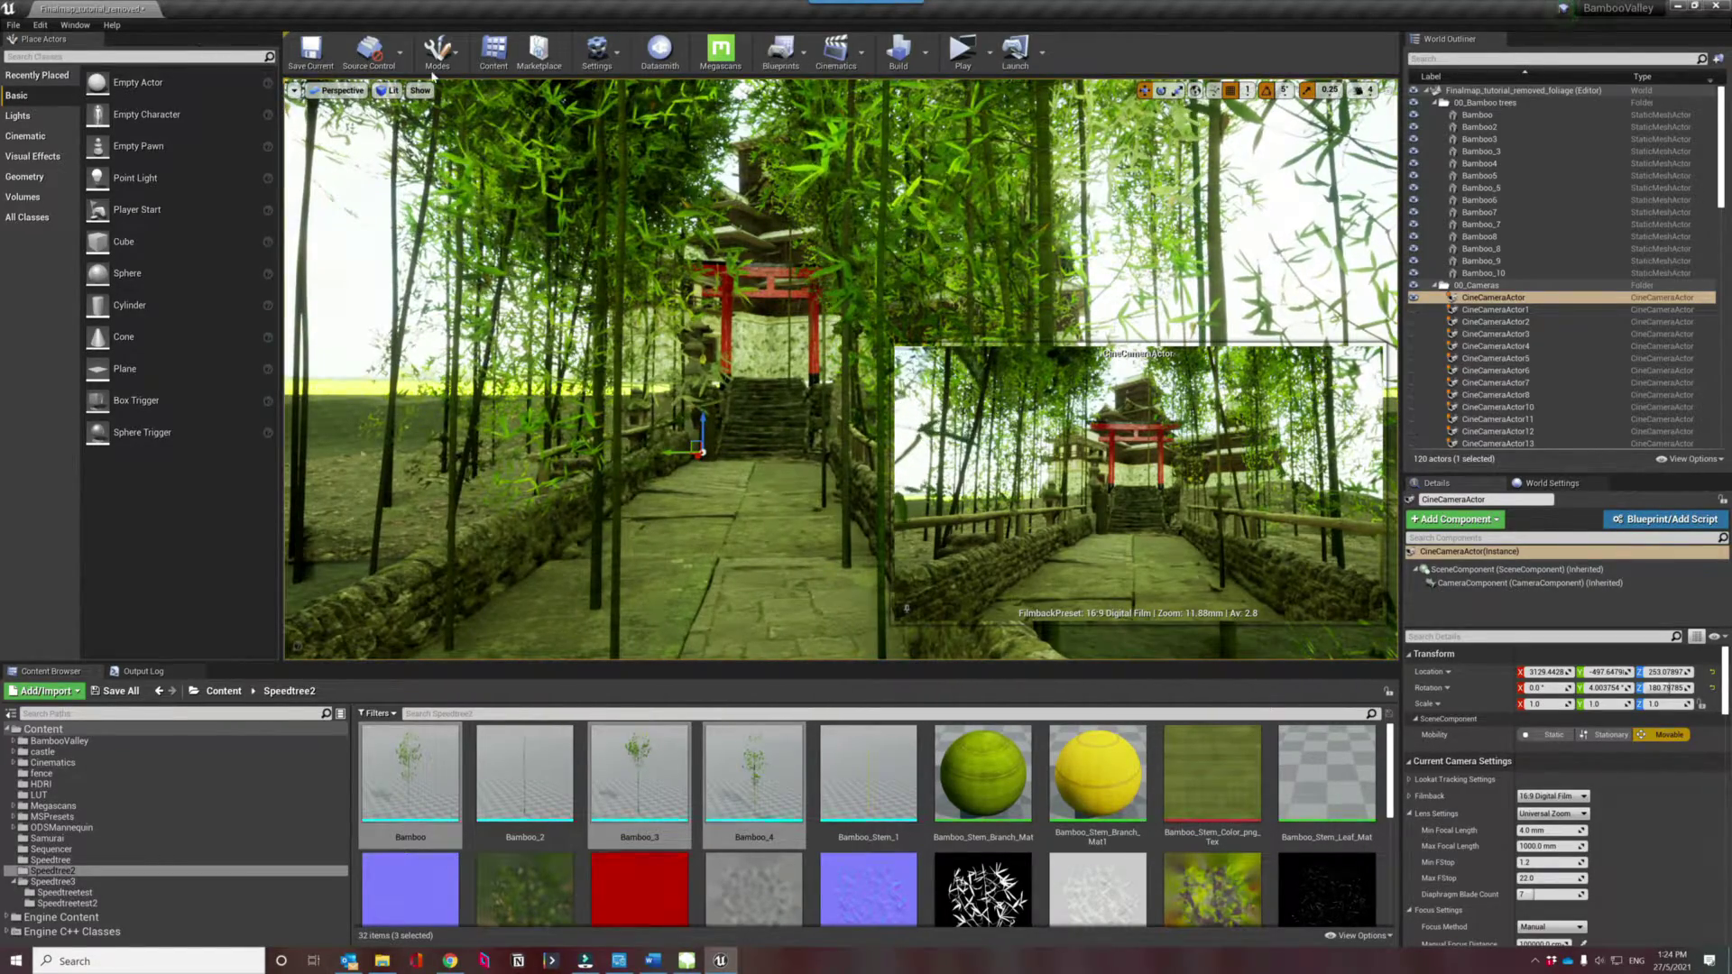
right_drag(840, 370, 708, 401)
key(s)
key(s)
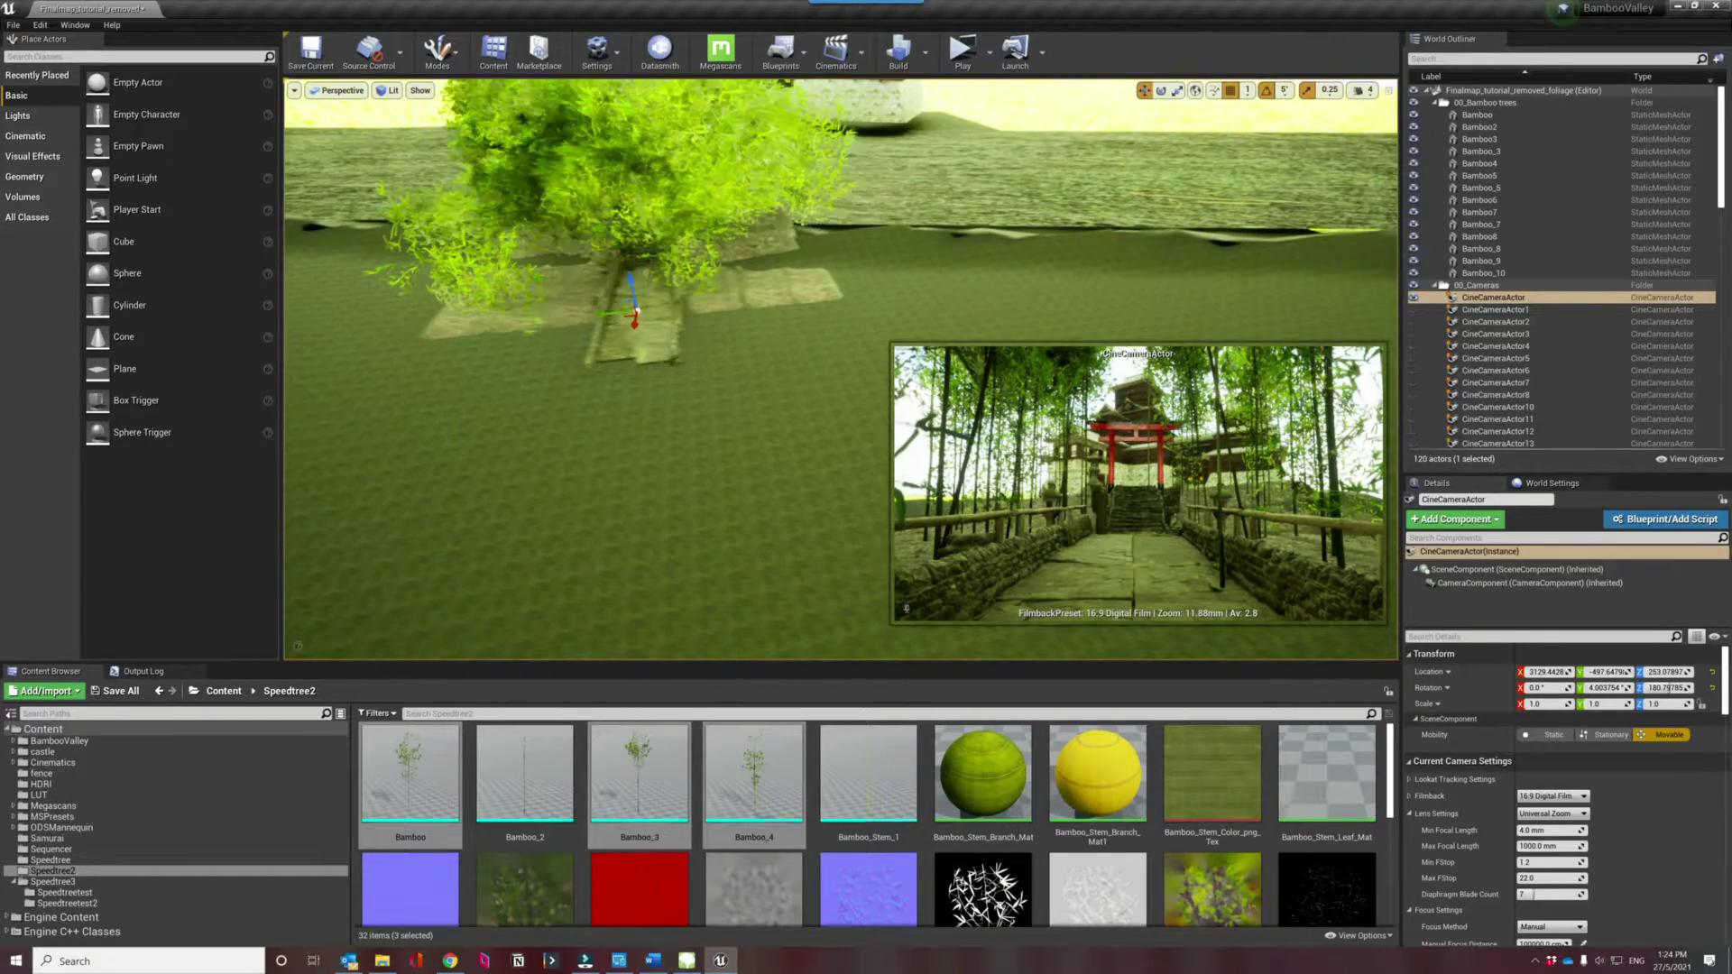
right_drag(974, 246, 866, 302)
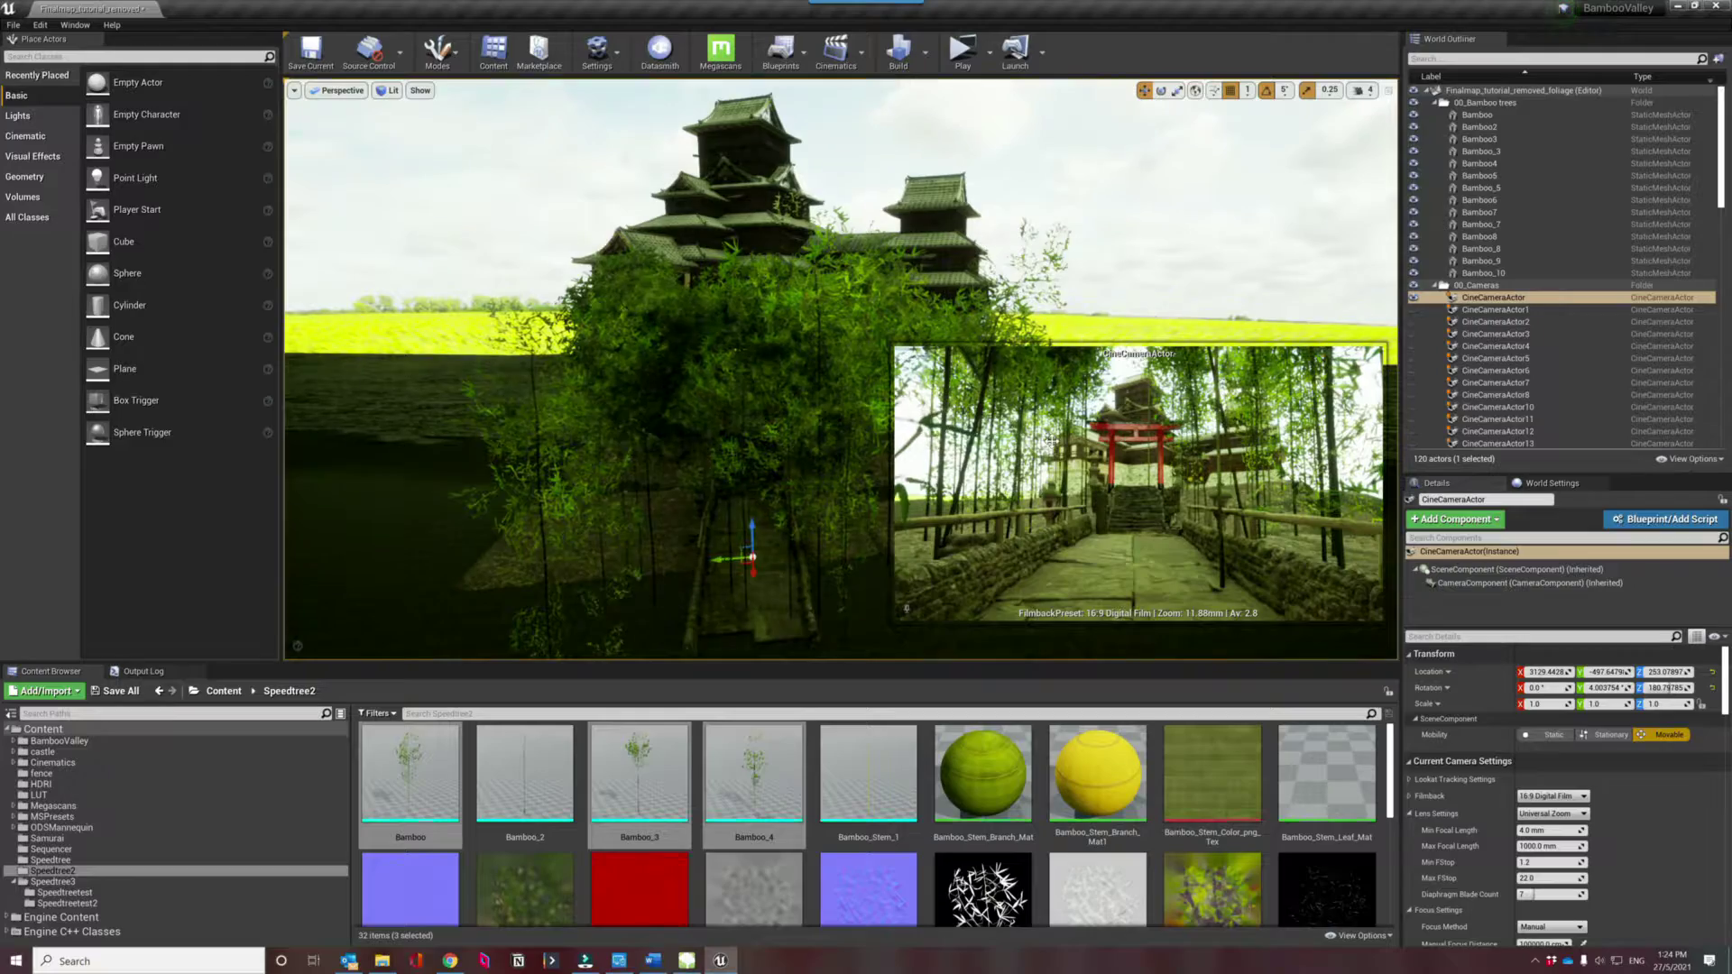
key(w)
right_drag(840, 369, 812, 225)
right_drag(652, 270, 630, 270)
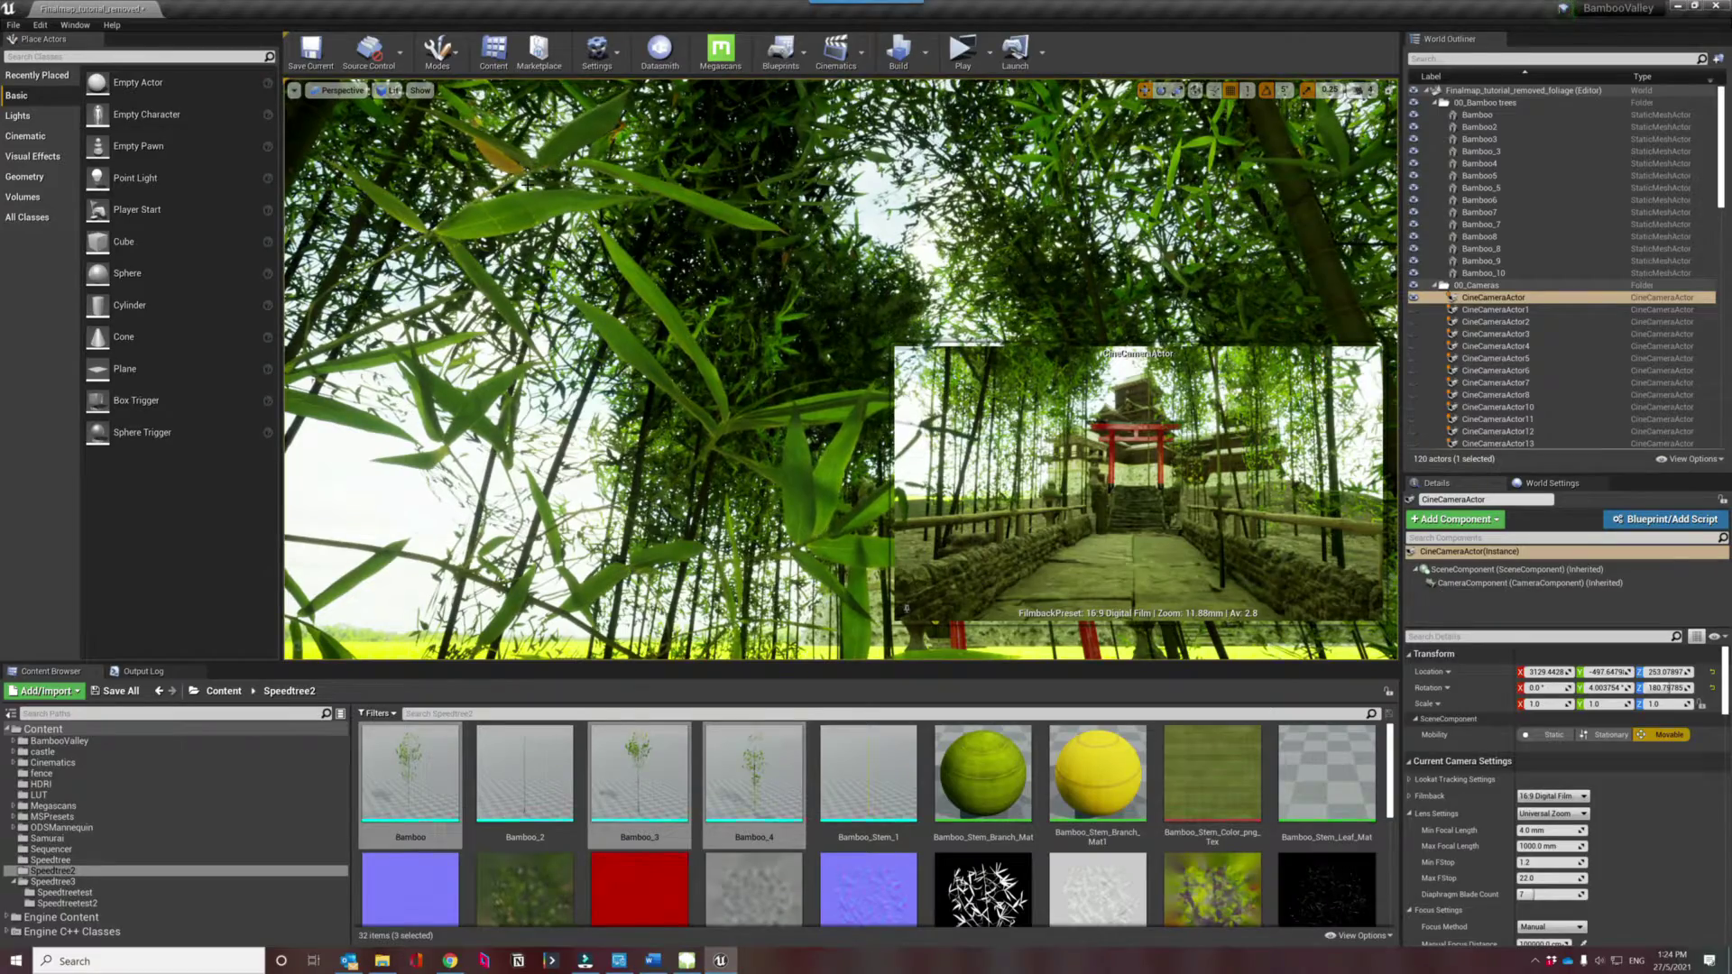
key(s)
mouse_move(799, 280)
right_down()
mouse_move(784, 397)
mouse_move(739, 379)
mouse_move(799, 280)
right_up()
Return to foliage painting and set the Scale X range of all three bamboo types to 2.0–3.0.
click(439, 63)
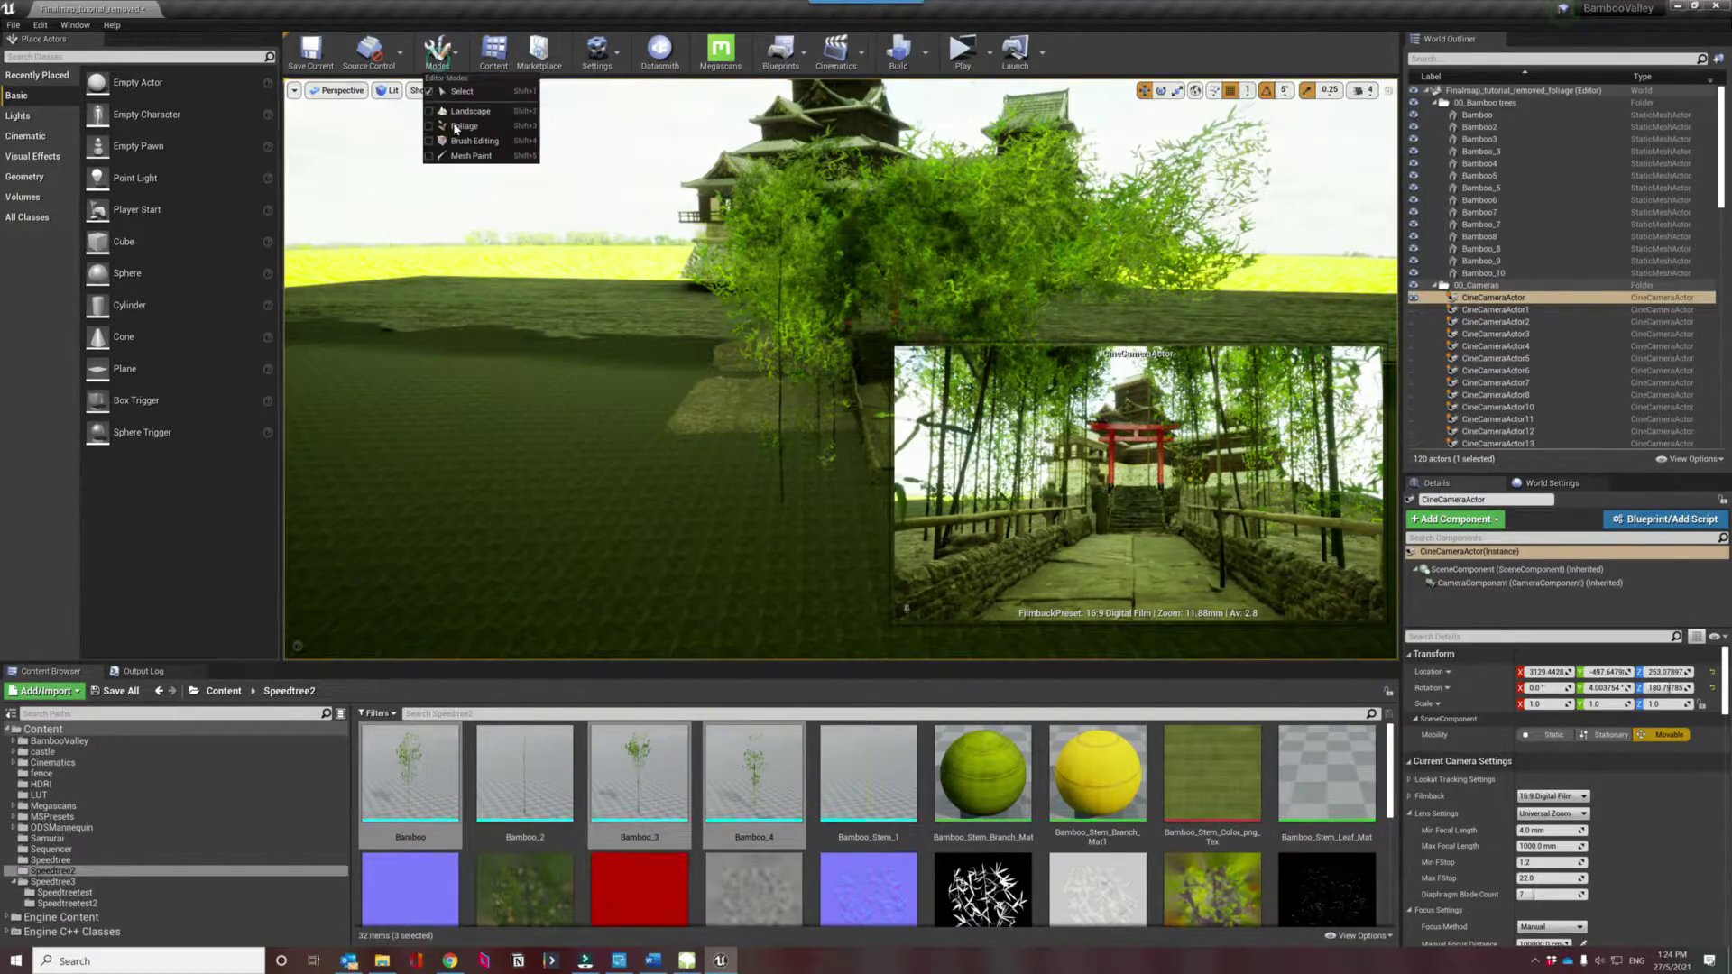
click(456, 128)
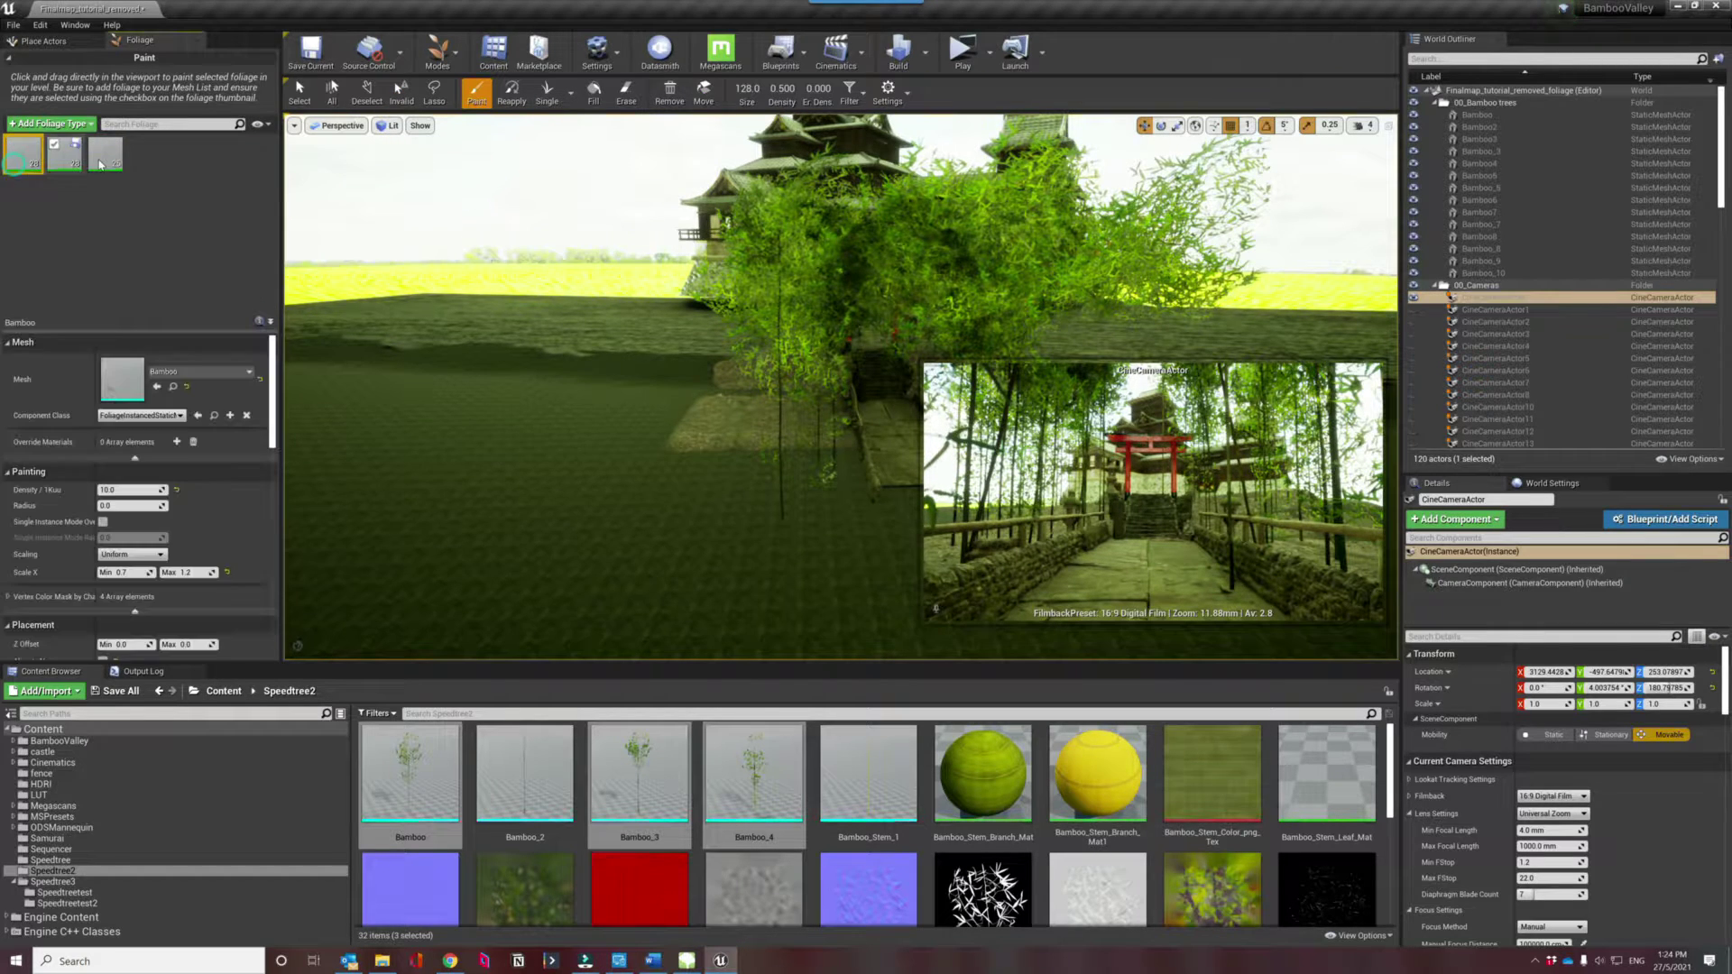
click(123, 573)
text(3)
key(Return)
Paint the enlarged bamboo on the open terrain around the outer edge of the existing grove.
mouse_move(545, 524)
right_down()
mouse_move(545, 252)
mouse_move(545, 532)
mouse_move(545, 514)
right_up()
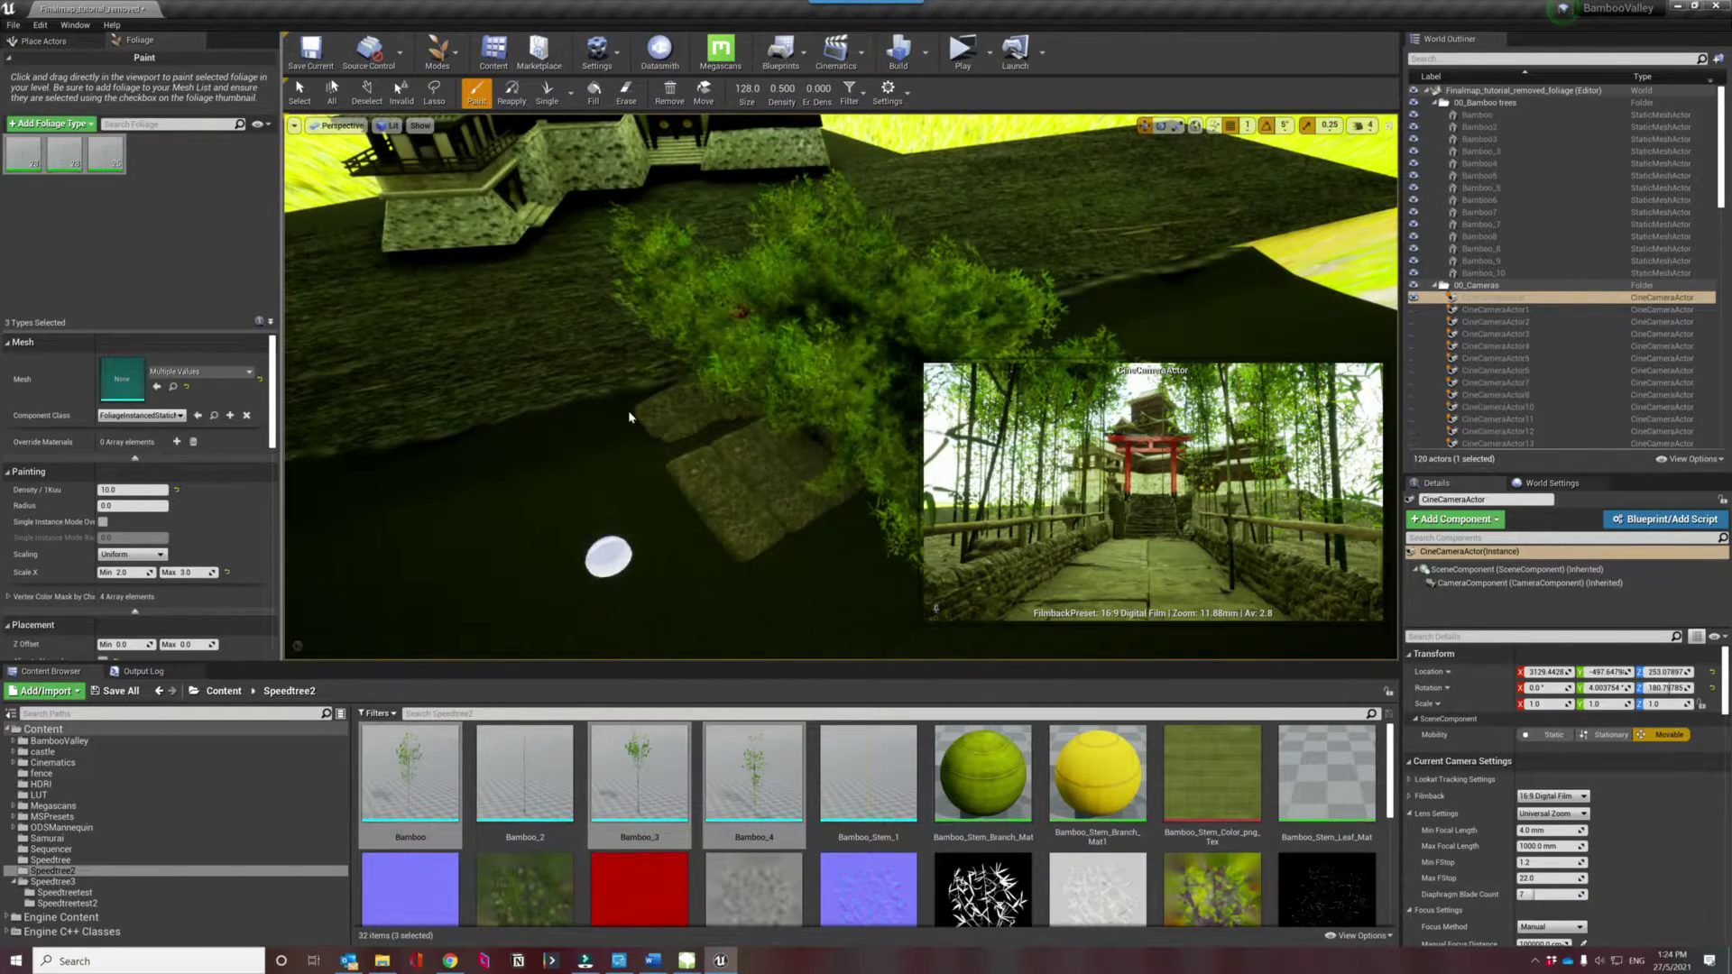
drag(650, 418, 840, 614)
right_drag(840, 388, 758, 356)
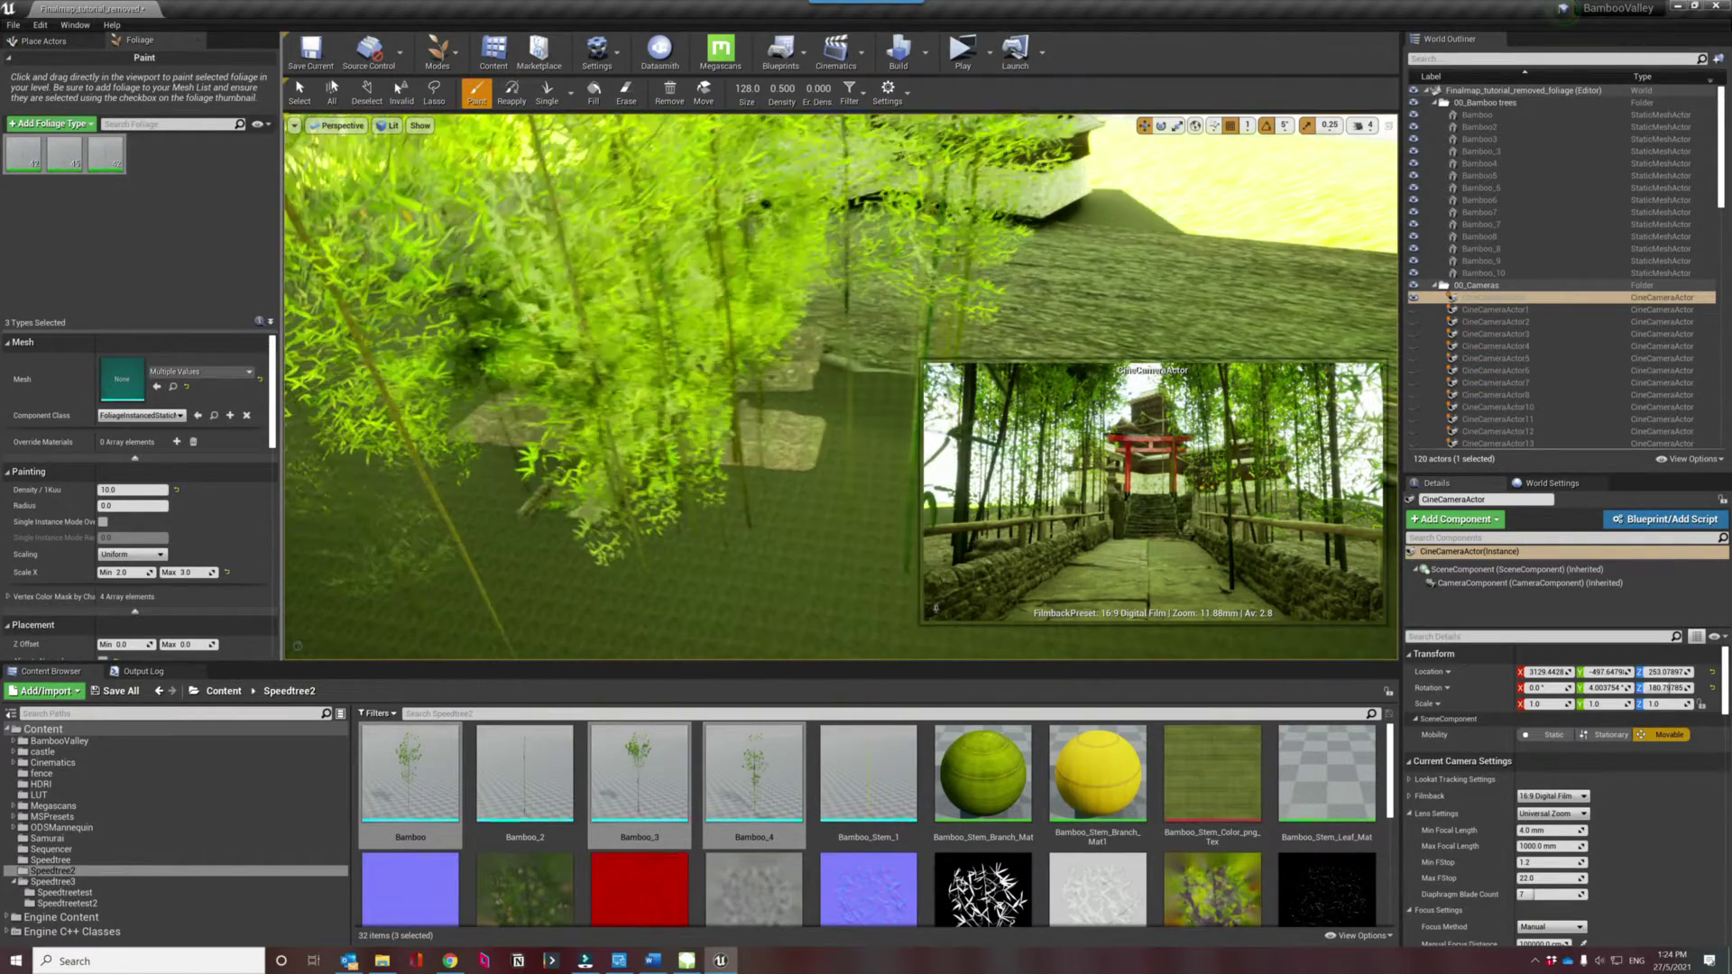
mouse_move(840, 388)
right_down()
mouse_move(839, 433)
mouse_move(793, 433)
mouse_move(758, 402)
mouse_move(757, 369)
mouse_move(802, 325)
mouse_move(839, 324)
mouse_move(776, 329)
mouse_move(722, 379)
mouse_move(740, 406)
mouse_move(668, 424)
right_up()
right_drag(545, 410, 497, 420)
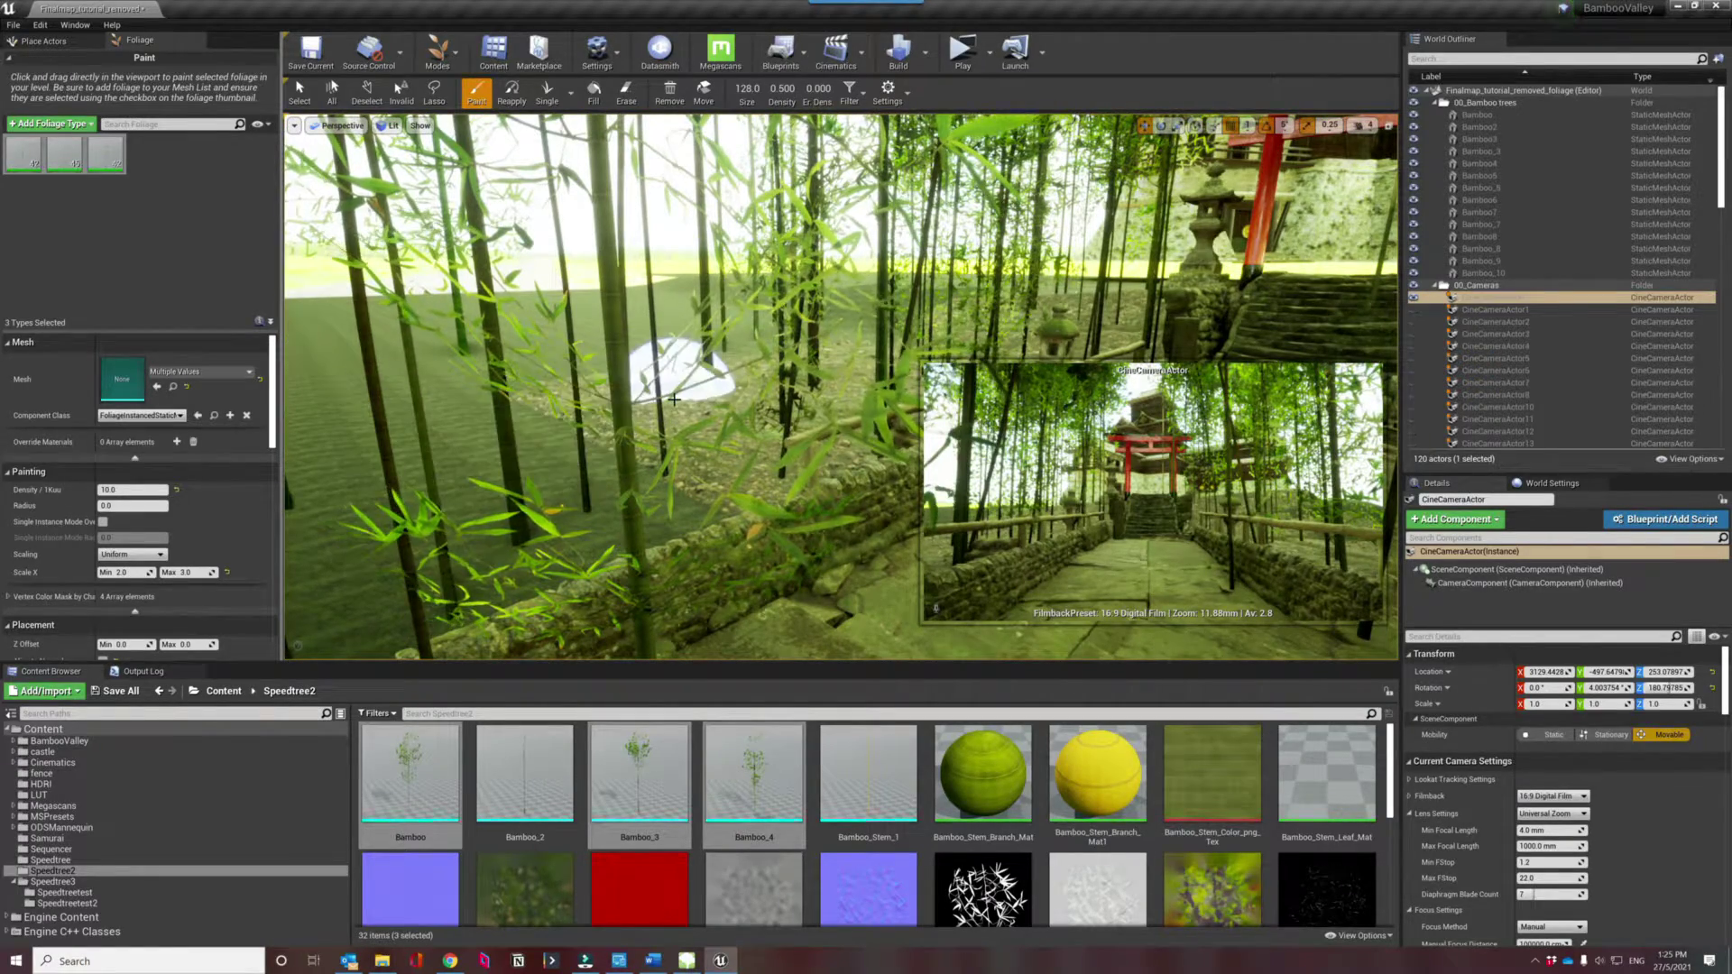
right_drag(674, 399, 893, 285)
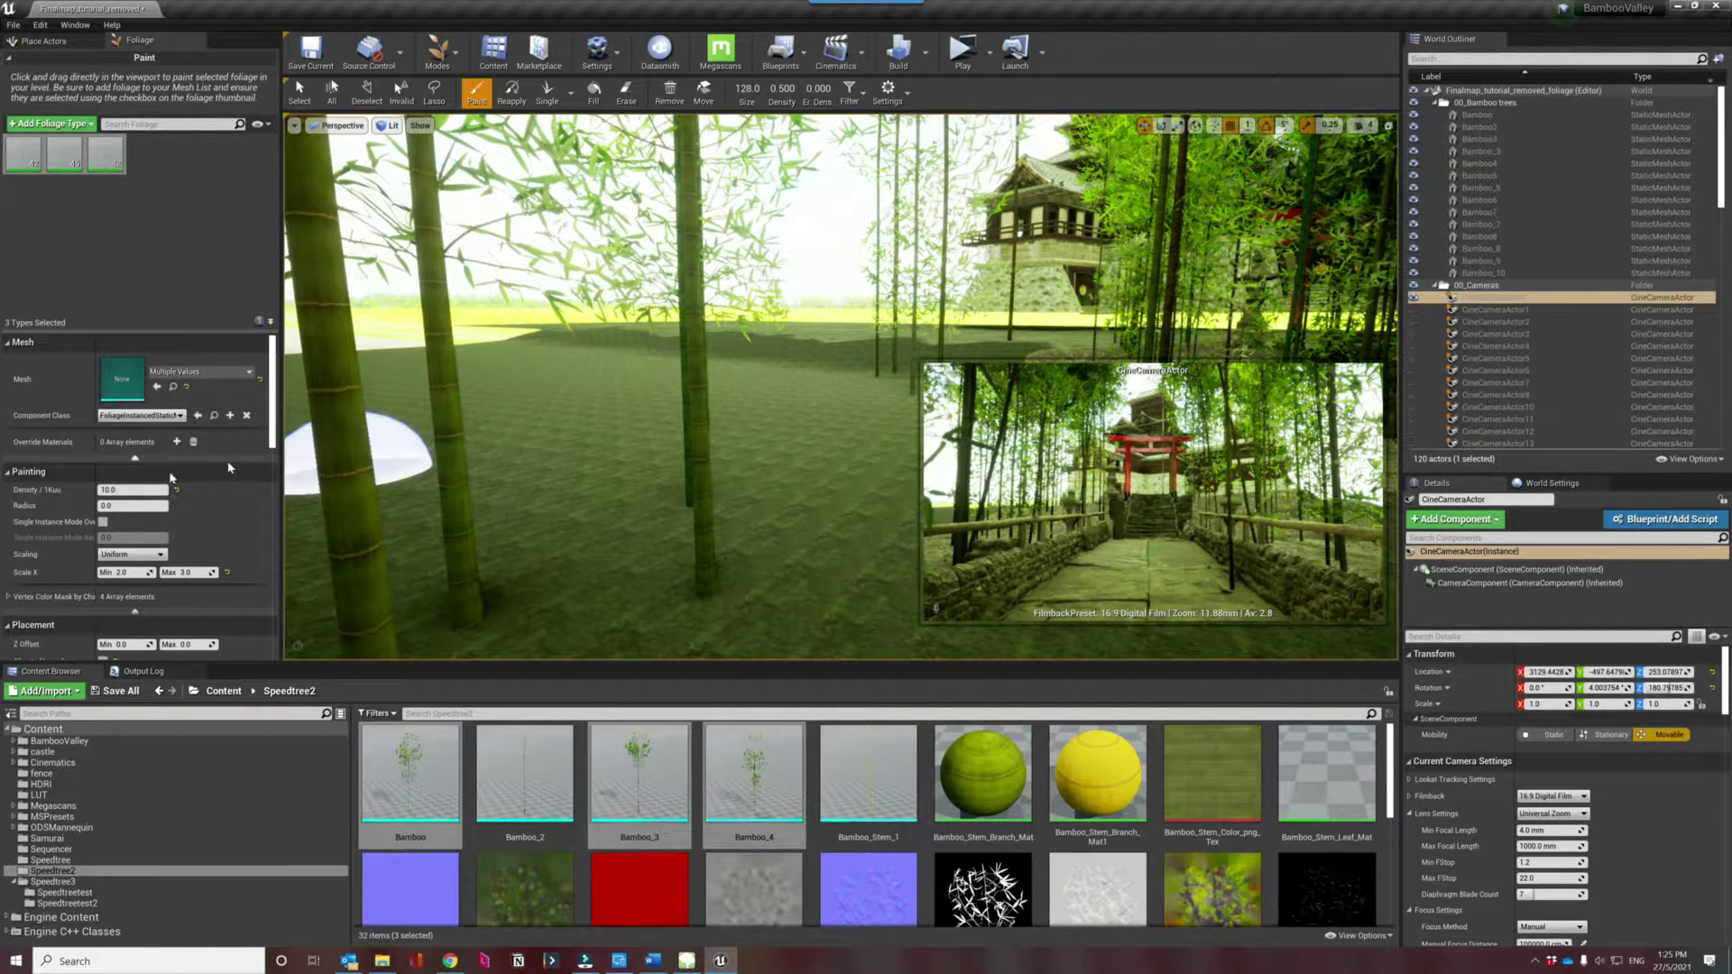
Set the three bamboo types' Scale X range to 0.7–1.2 and their Z Offset range to -150 to -100.
click(23, 153)
shift+click(105, 169)
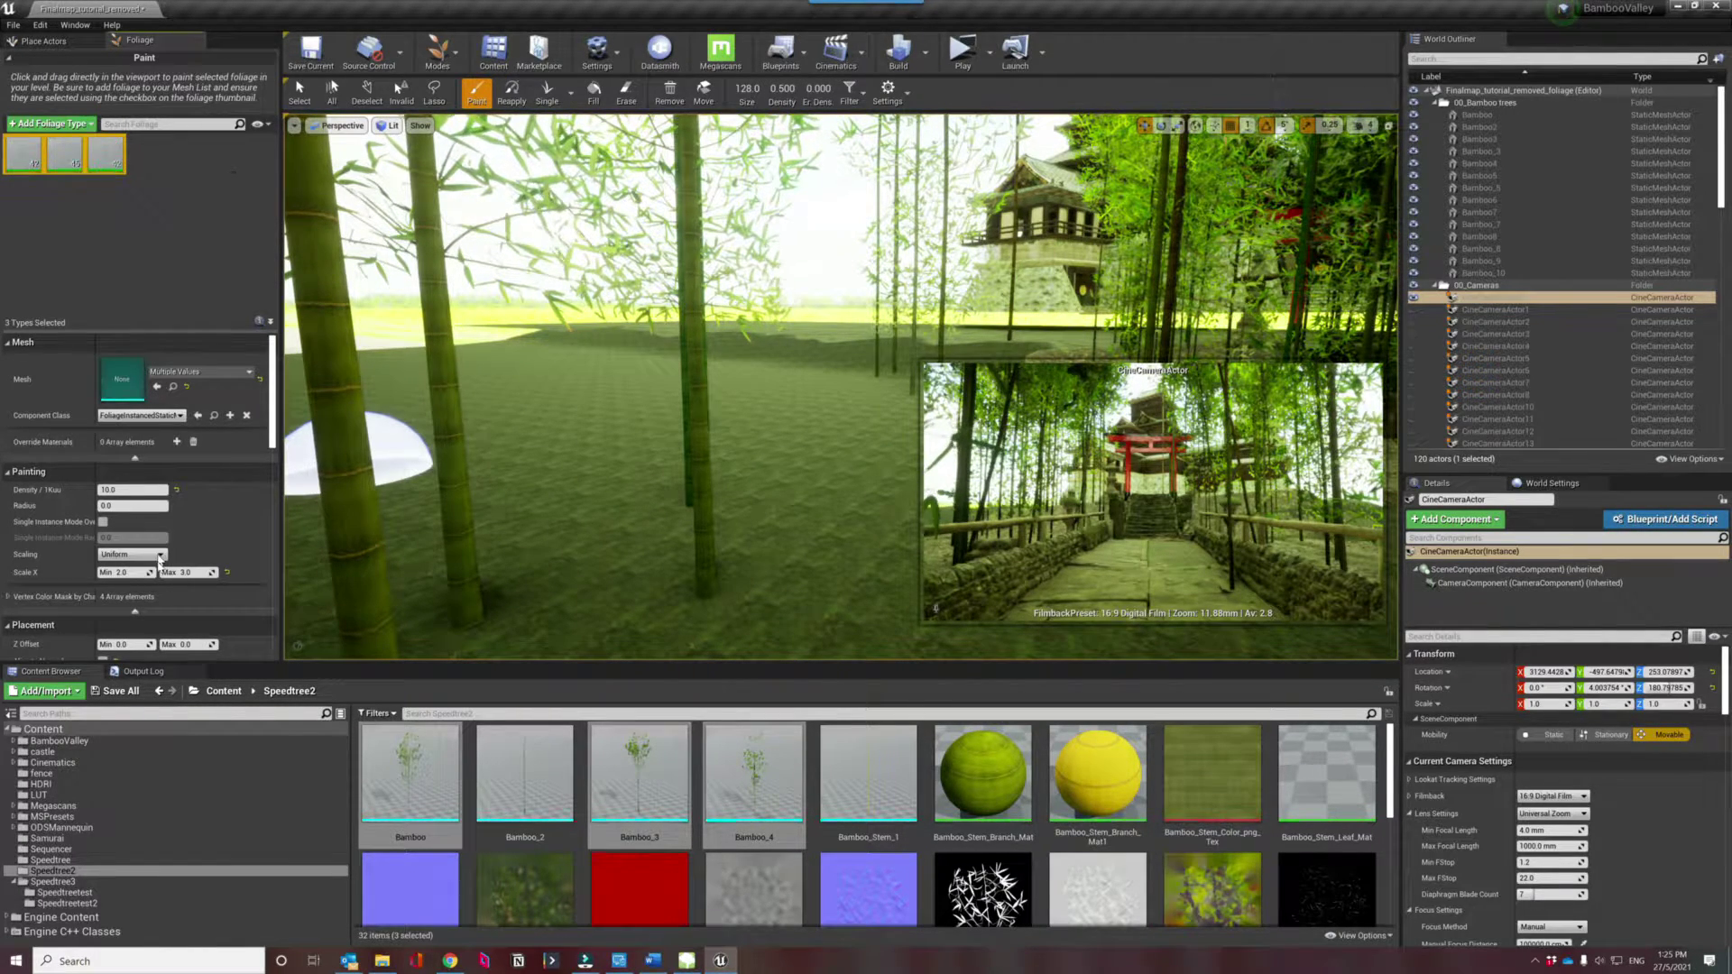
click(125, 572)
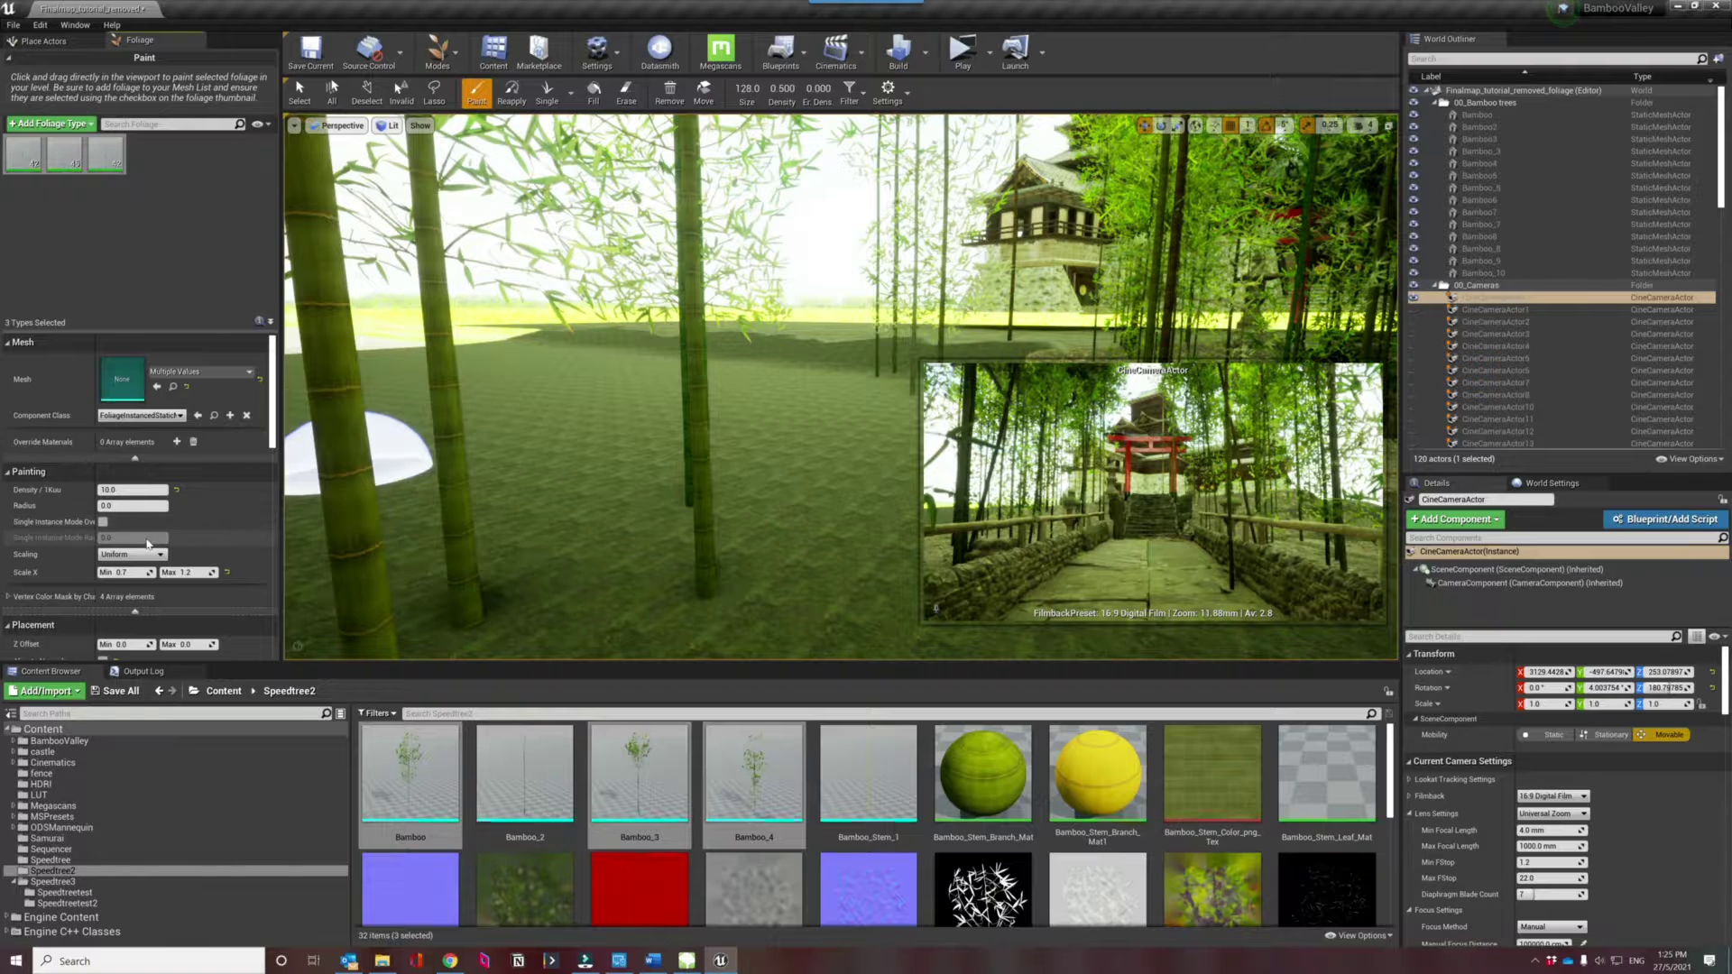
scroll(126, 550, down, 3)
click(120, 537)
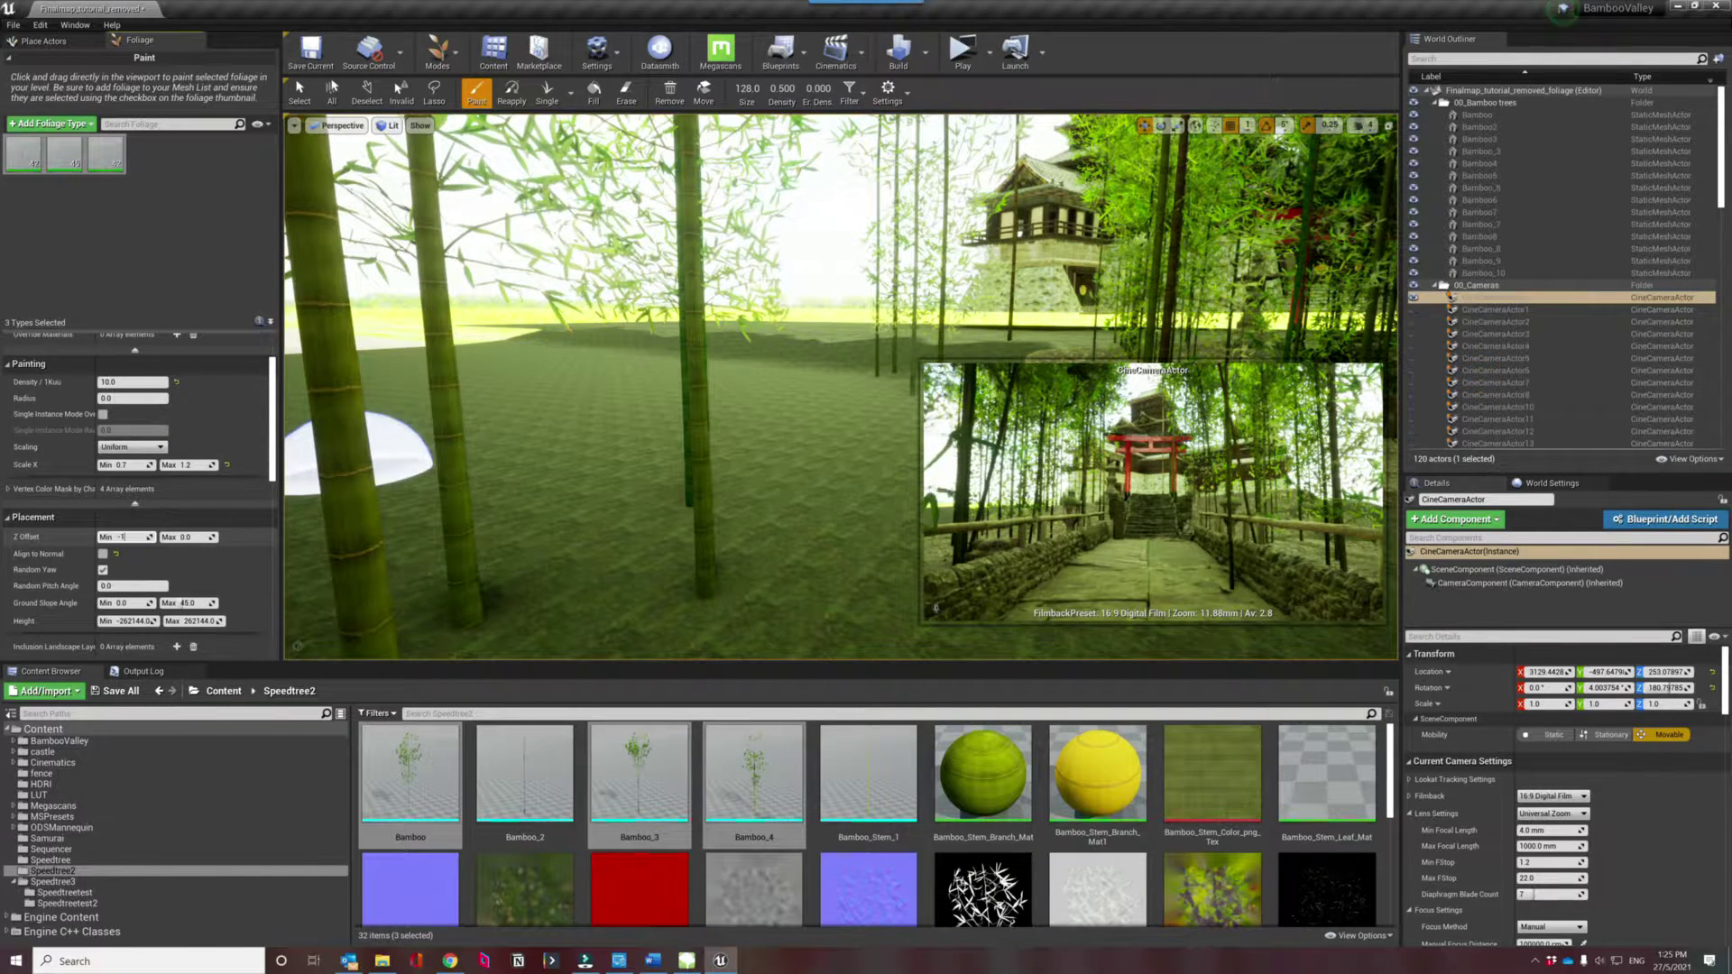
text(-100)
key(Return)
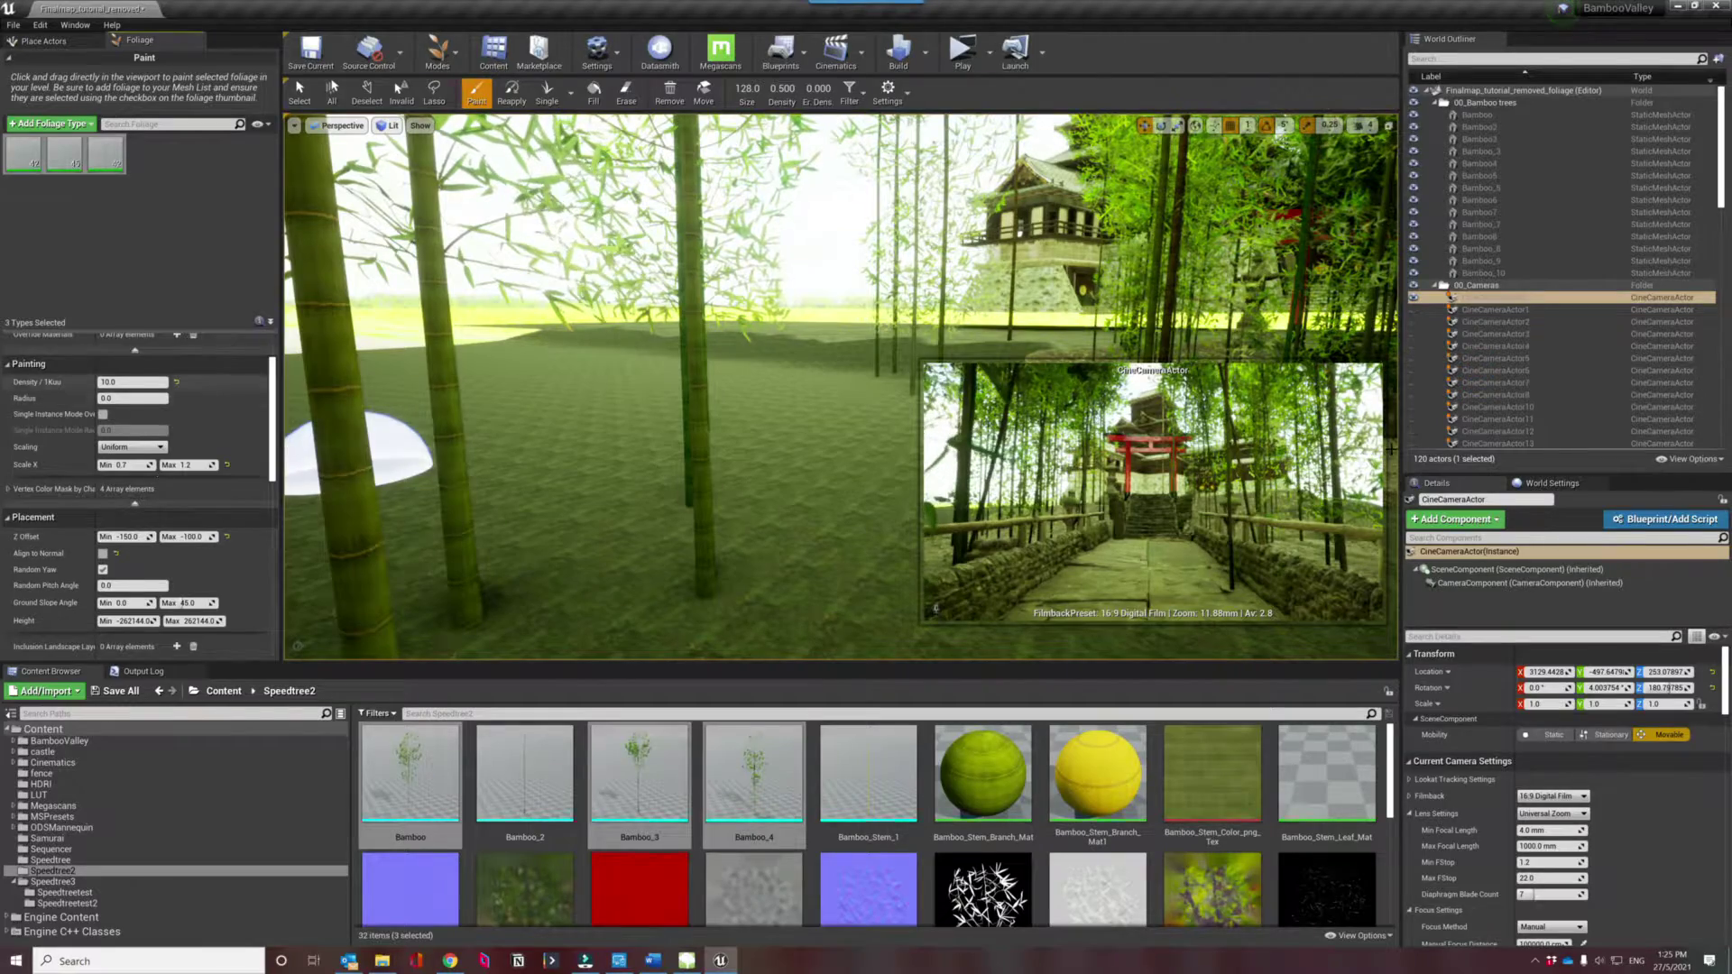
Paint smaller bamboo on the ground beyond the path's stone wall, and undo the last stroke.
mouse_move(776, 395)
right_down()
mouse_move(812, 451)
mouse_move(893, 415)
mouse_move(983, 406)
mouse_move(1019, 487)
mouse_move(776, 383)
right_up()
right_drag(1122, 189, 1122, 189)
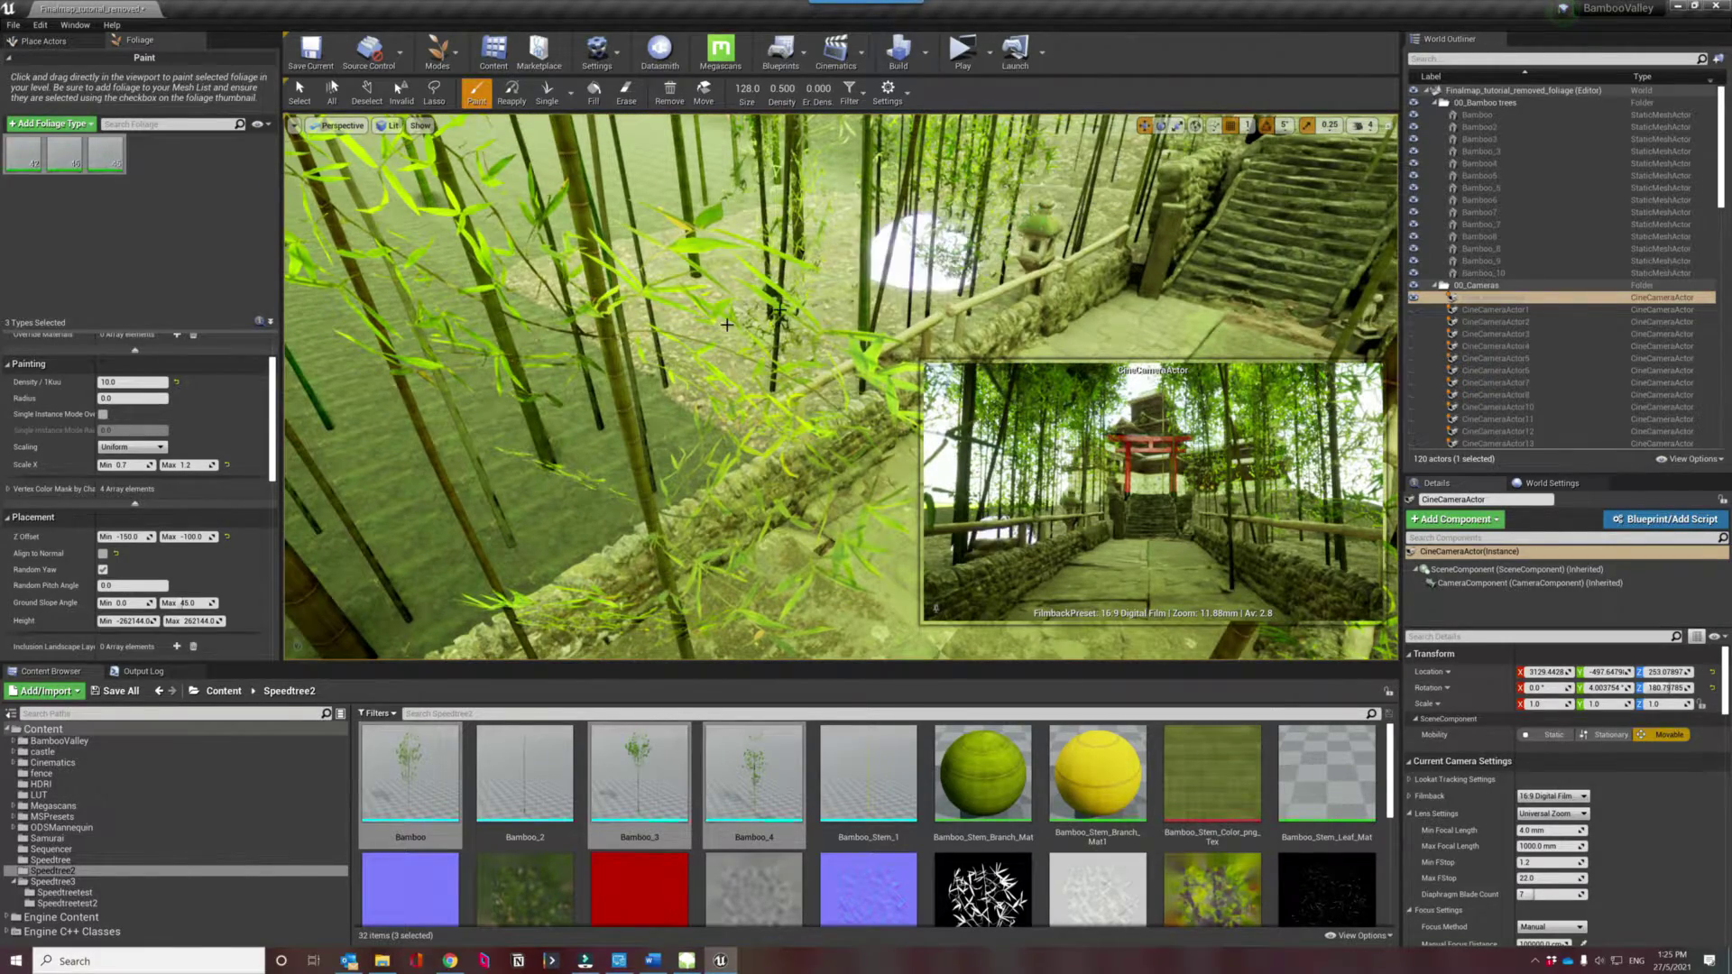
right_drag(514, 451, 515, 451)
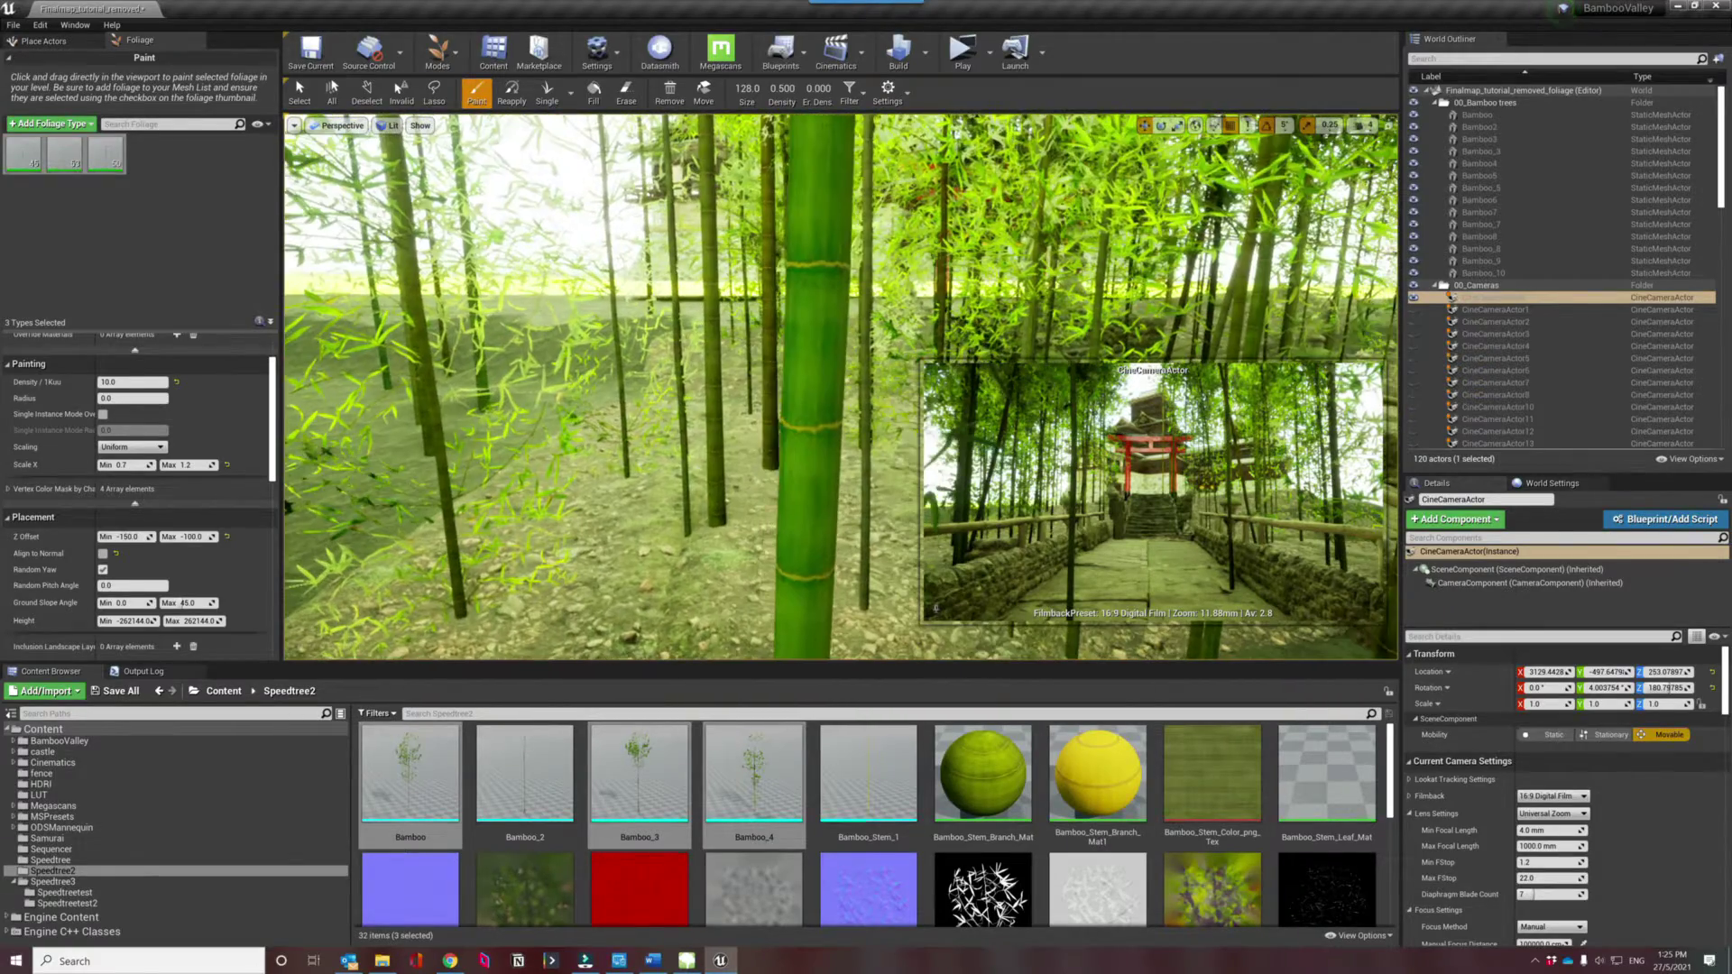
key(ctrl+z)
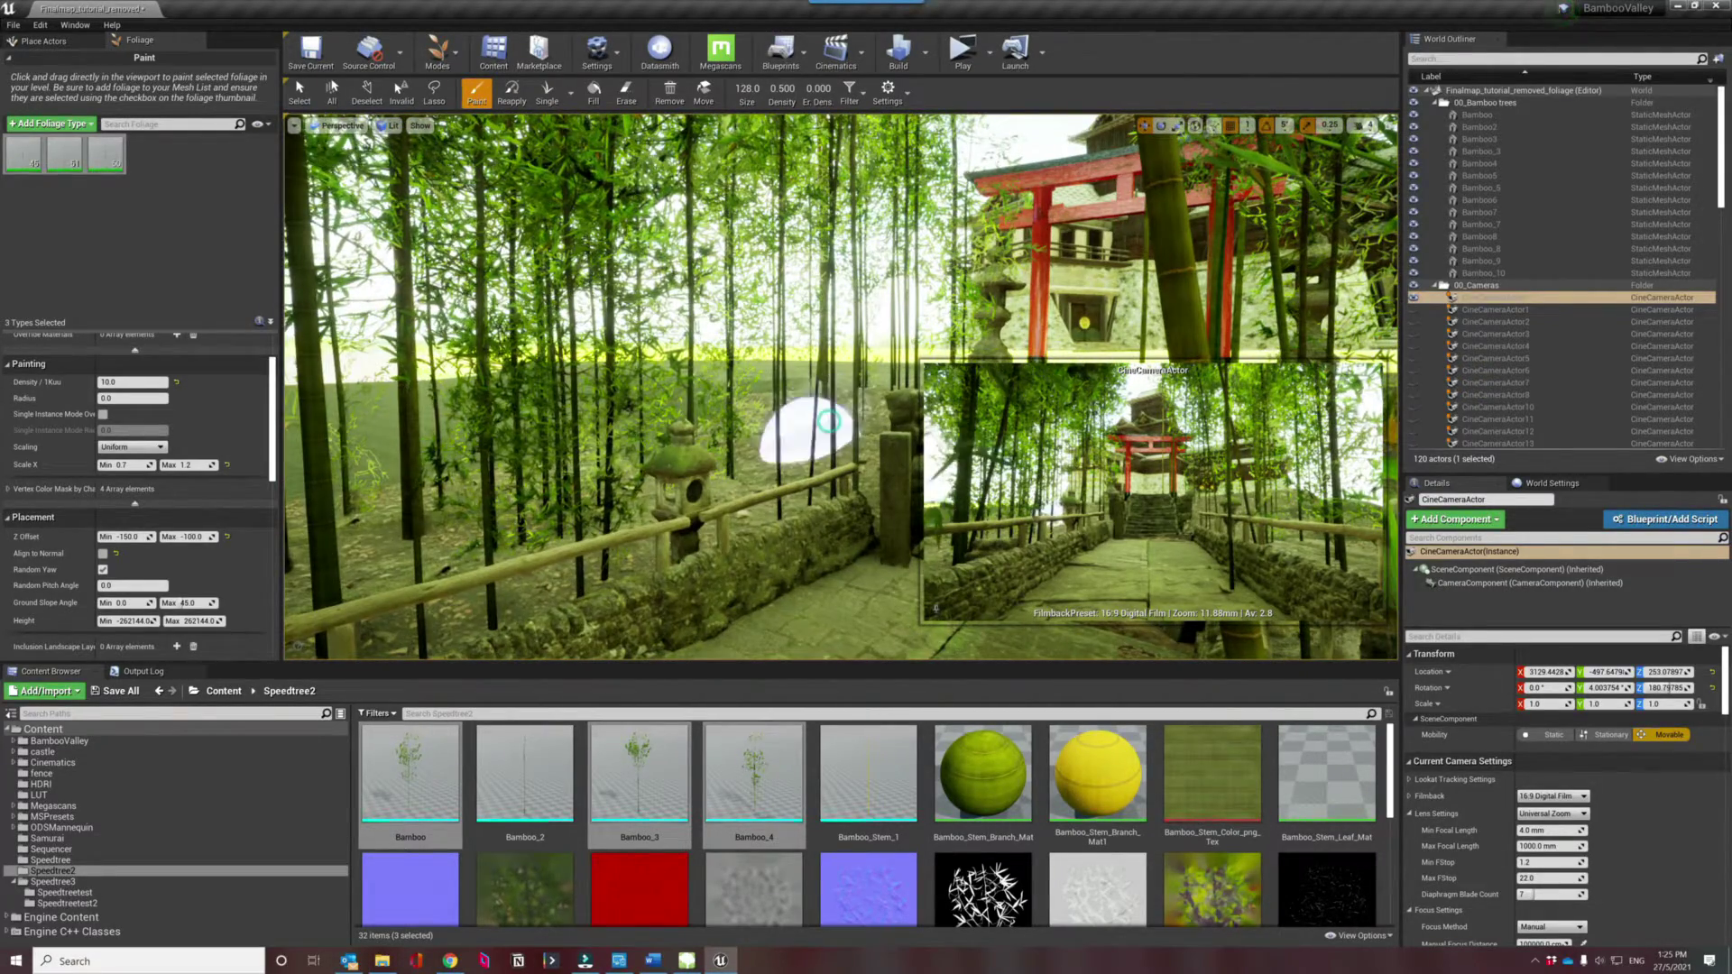
Fill the ground behind the wooden fences and stone walls with more bamboo, brushing in several strokes along the path.
right_drag(816, 424, 613, 451)
click(588, 523)
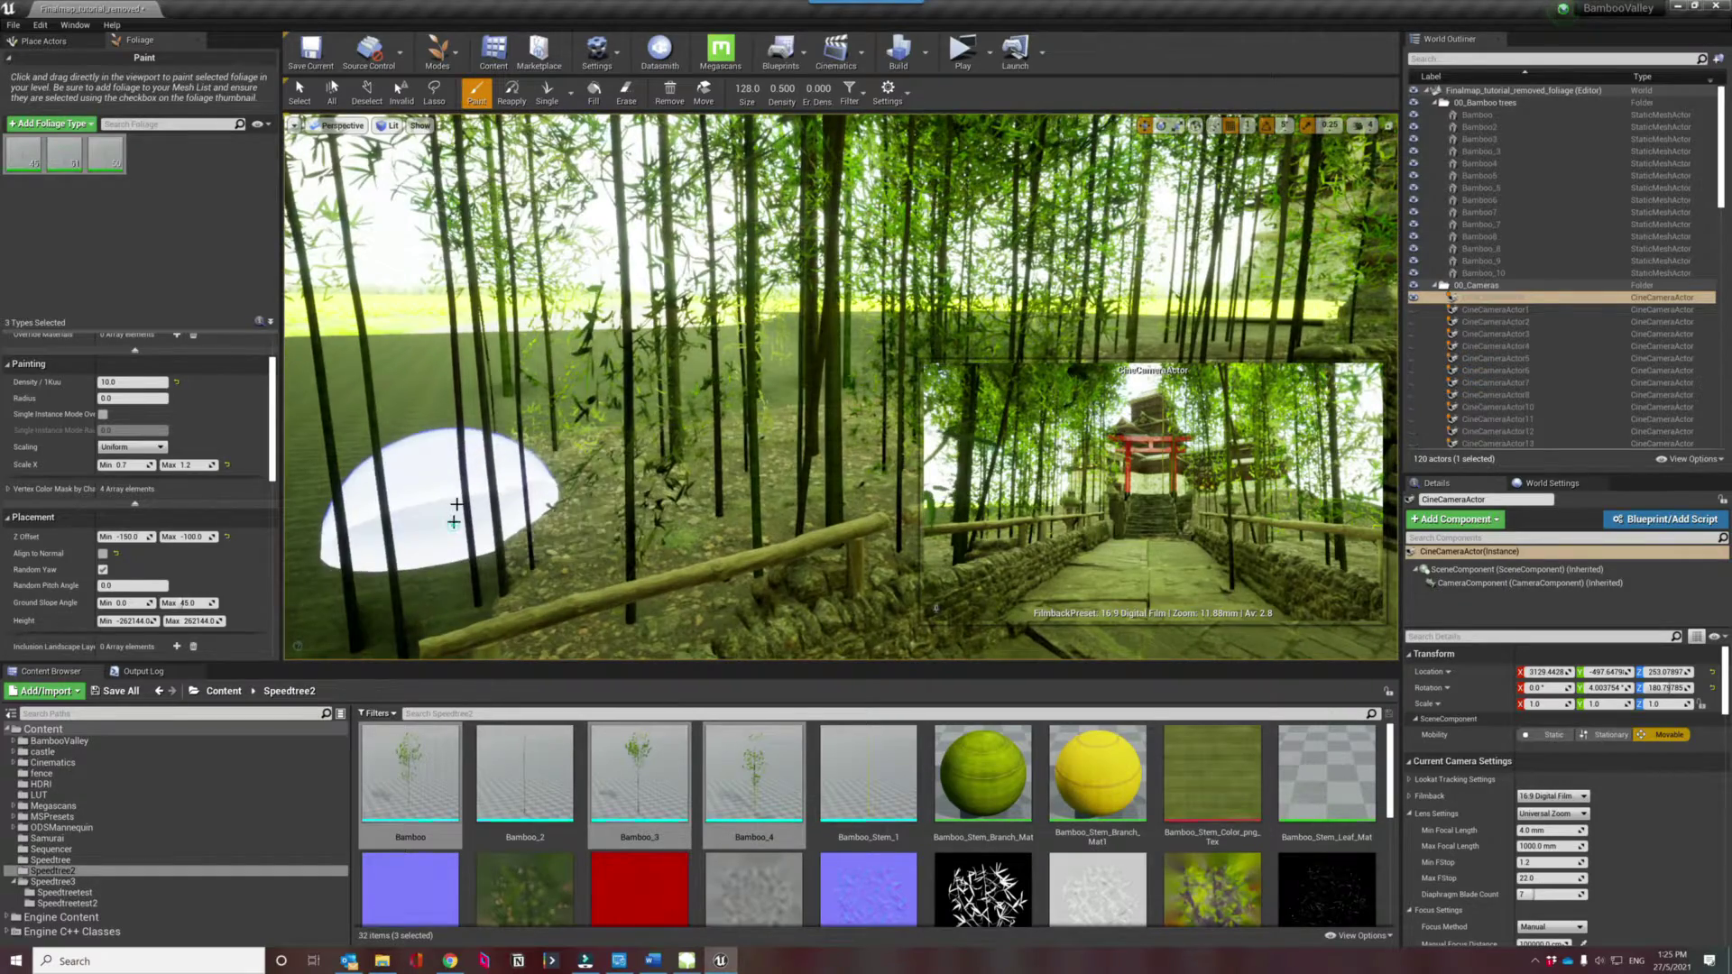
mouse_move(374, 501)
mouse_down()
mouse_move(428, 530)
mouse_move(632, 550)
mouse_move(406, 505)
mouse_move(638, 539)
mouse_move(587, 580)
mouse_up()
mouse_move(587, 580)
right_down()
mouse_move(938, 580)
mouse_move(884, 647)
mouse_move(902, 642)
right_up()
right_drag(794, 550, 818, 248)
mouse_move(615, 422)
mouse_down()
mouse_move(447, 464)
mouse_move(343, 522)
mouse_up()
right_drag(343, 521, 513, 524)
drag(513, 524, 406, 568)
mouse_move(406, 569)
right_down()
mouse_move(433, 554)
mouse_move(333, 532)
mouse_move(352, 321)
right_up()
scroll(180, 487, up, 1)
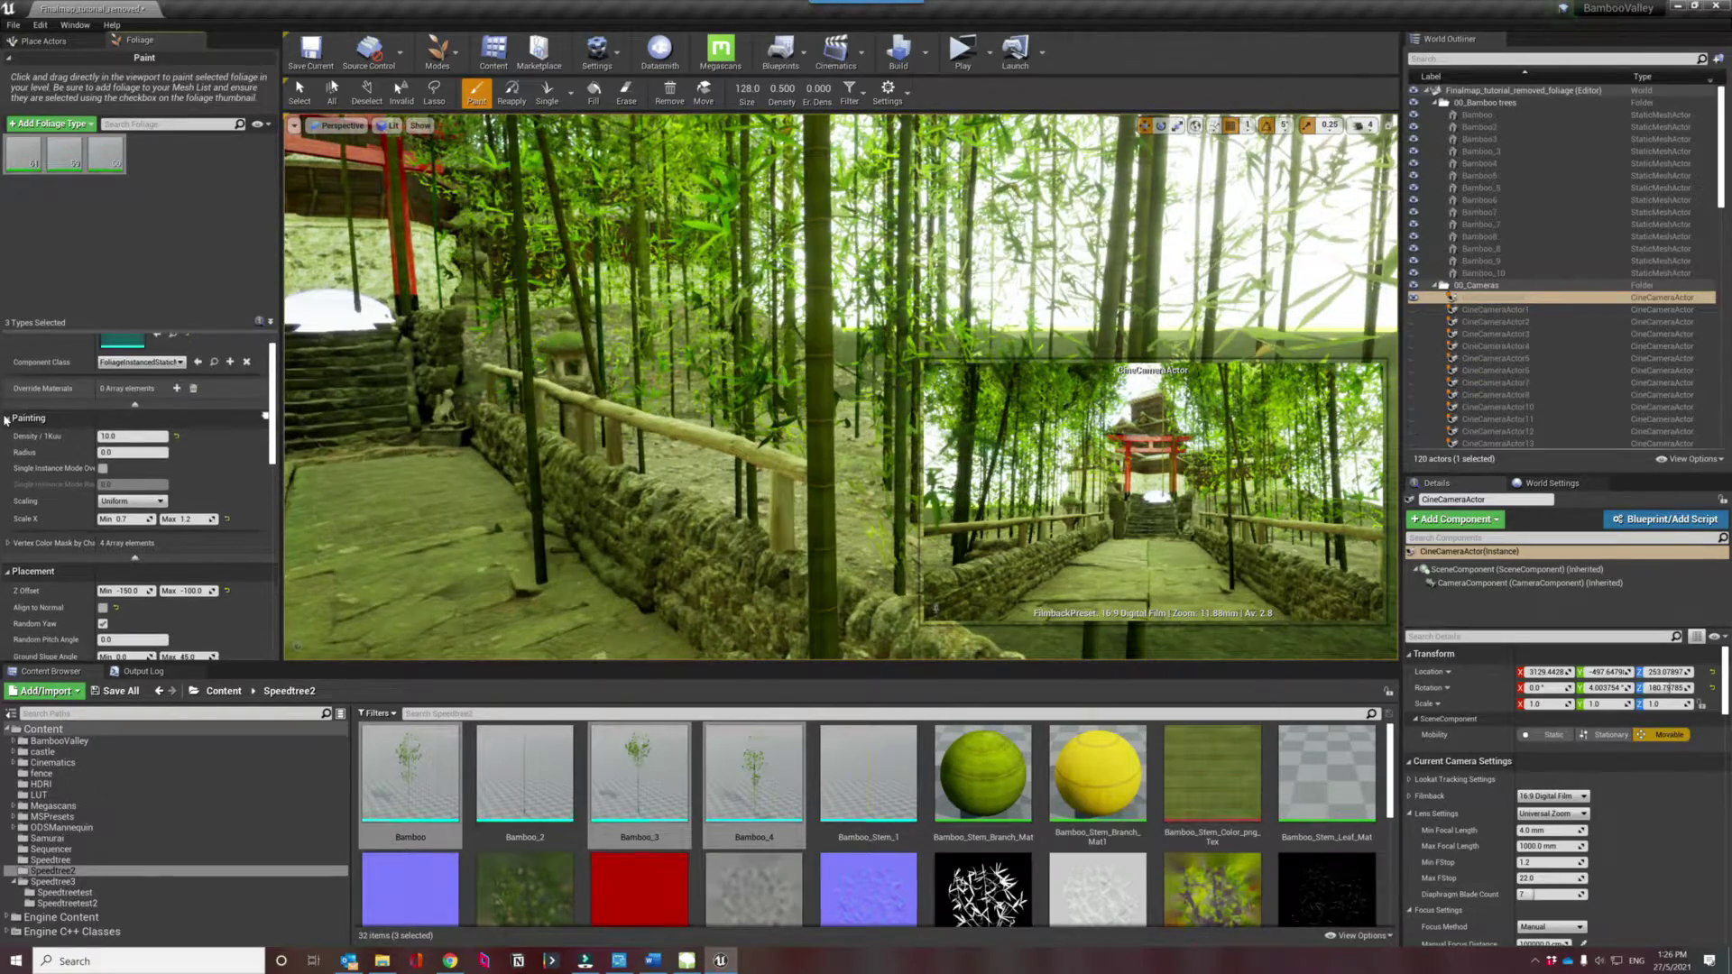
right_drag(739, 357, 505, 406)
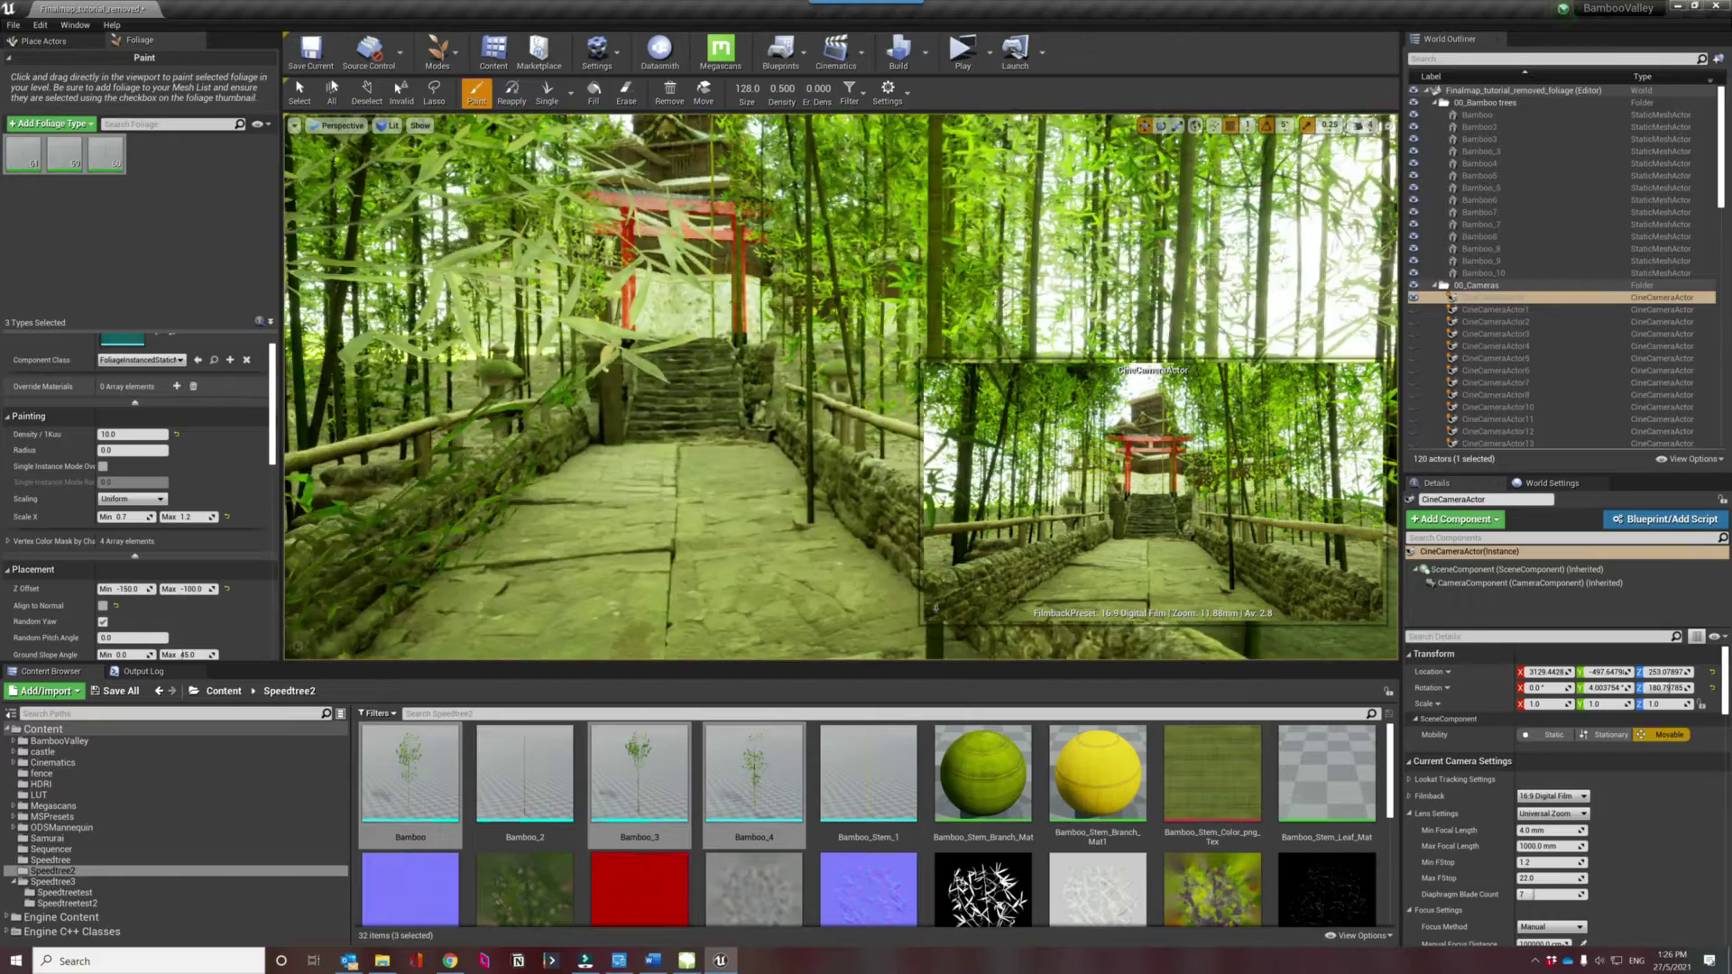
Search the project settings for "distance f" and "ssgi" to check Generate Mesh Distance Fields and Screen Space Global Illumination.
right_drag(841, 388, 723, 358)
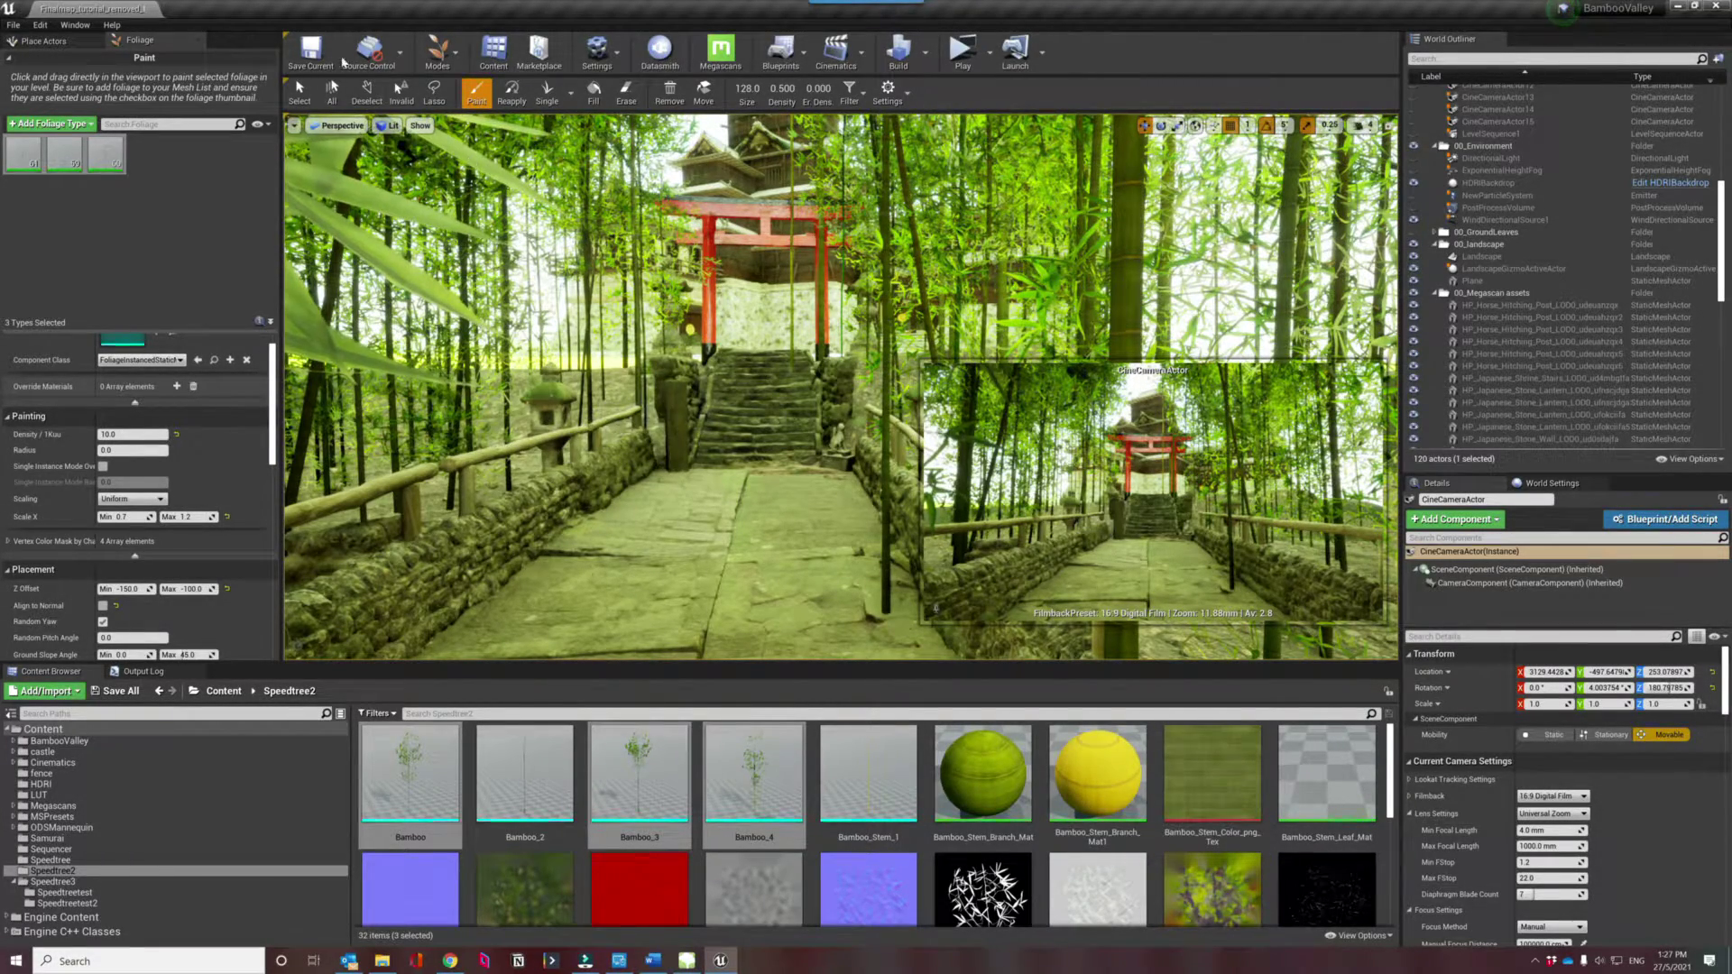
click(590, 65)
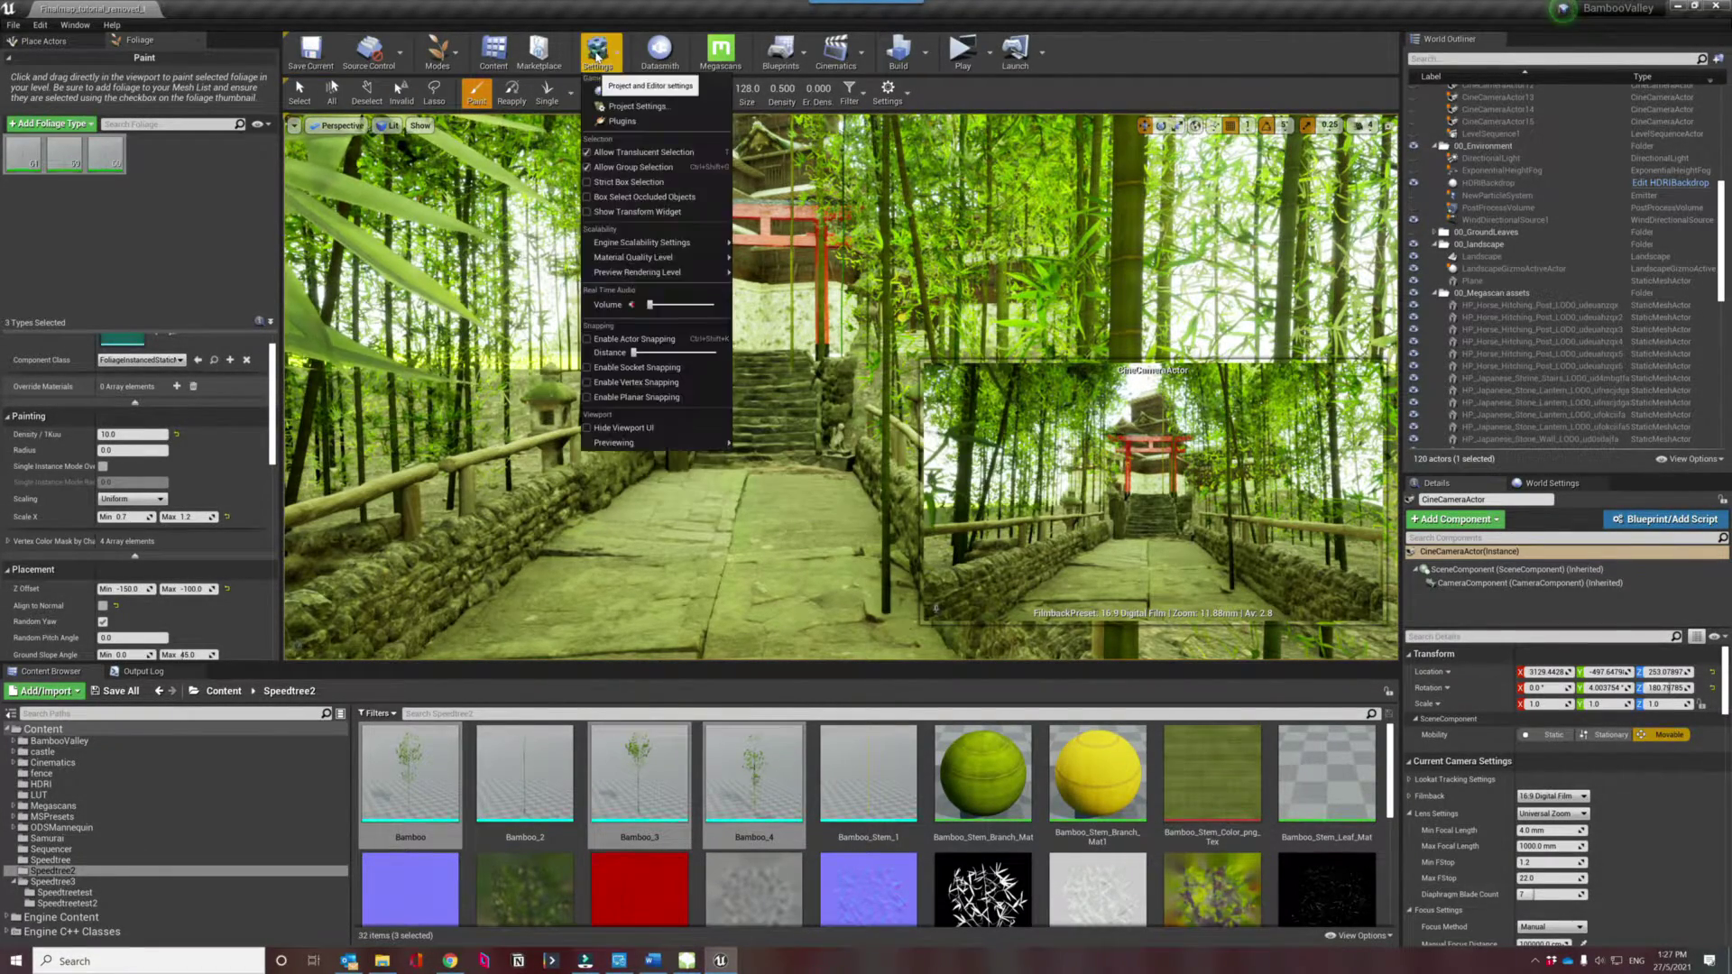
click(621, 110)
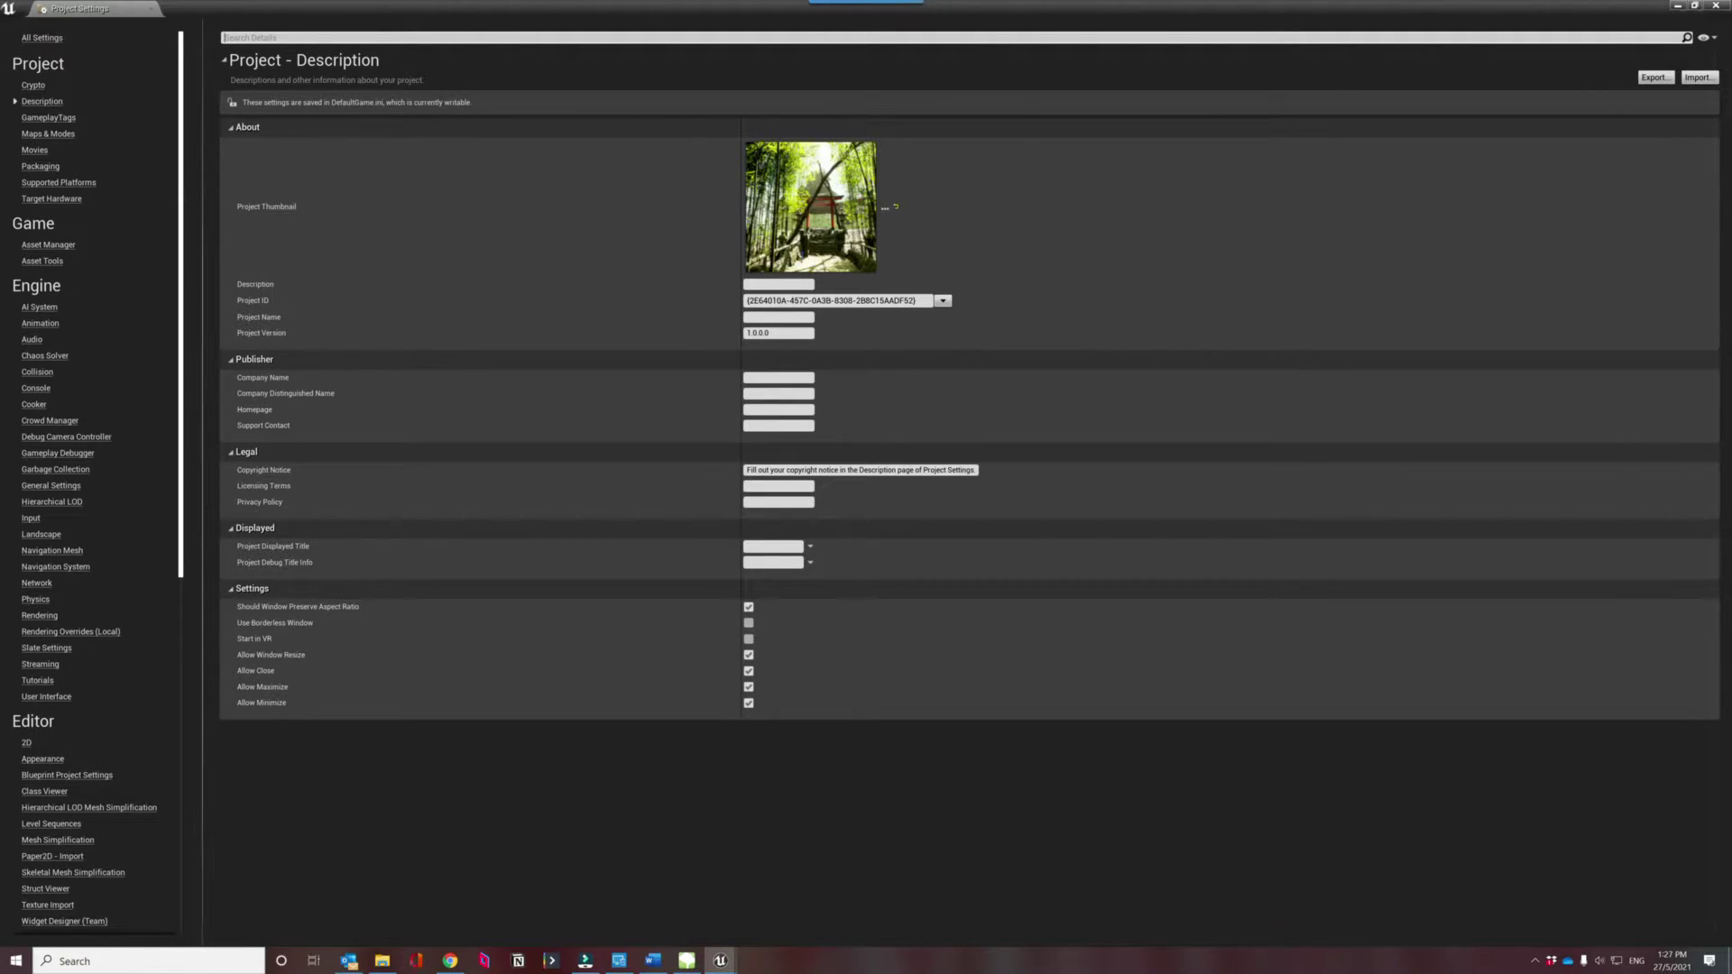
text(dista)
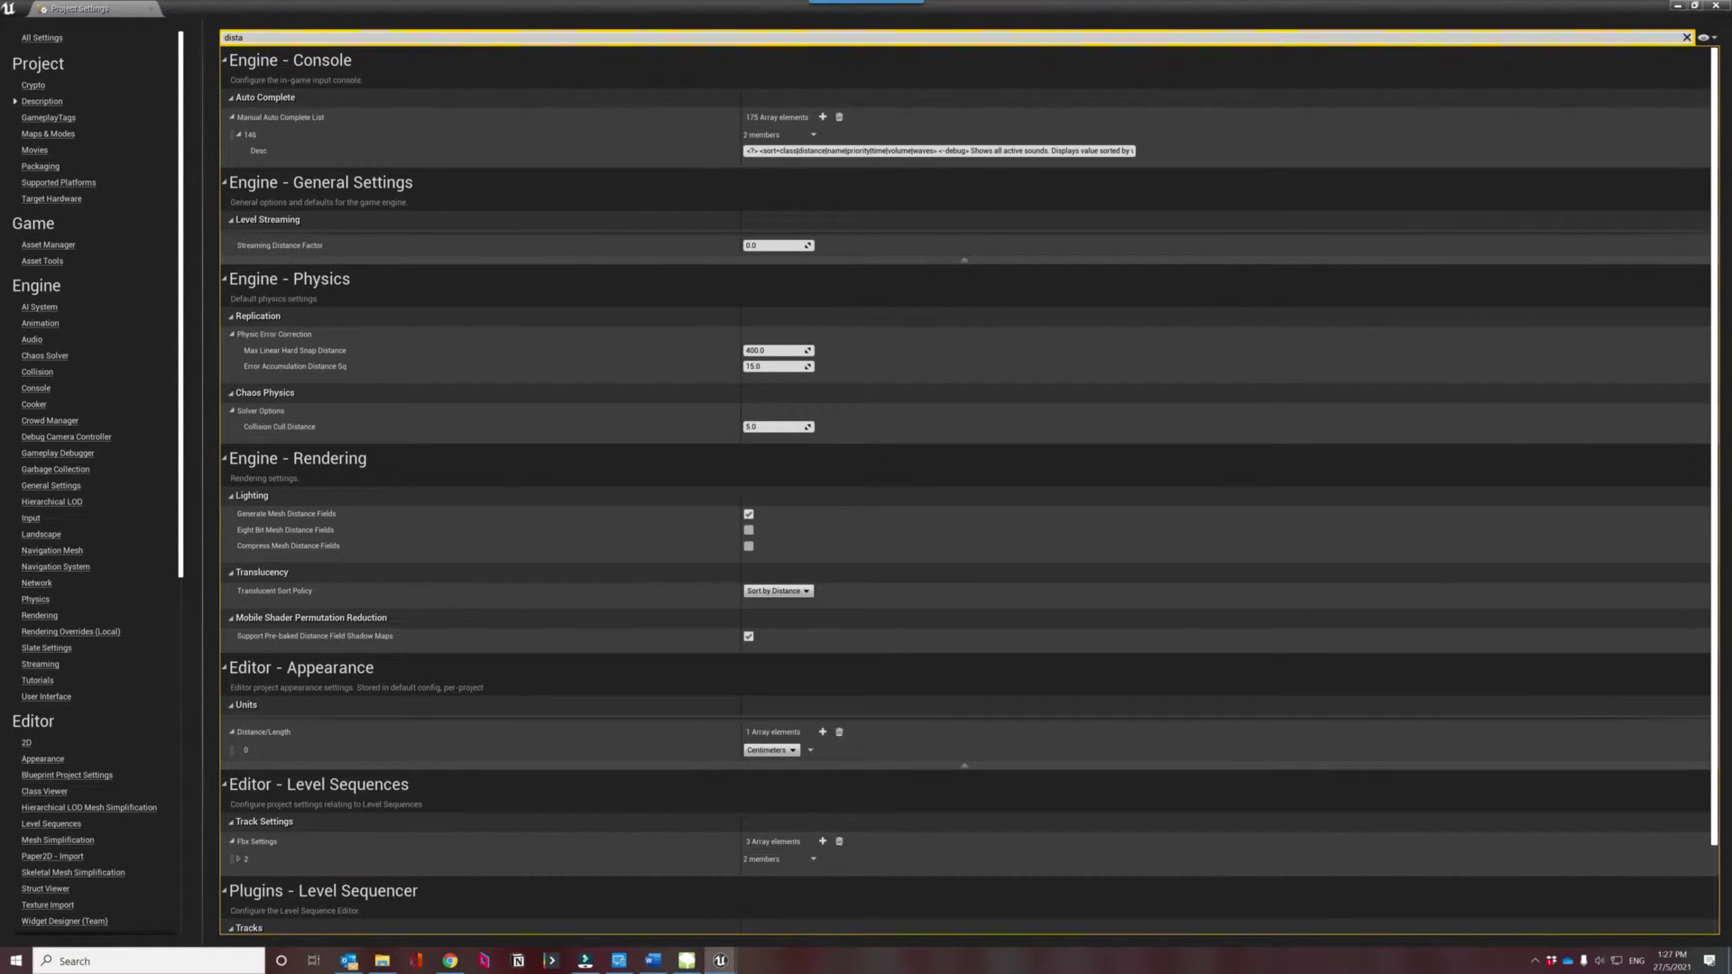
text(nce f)
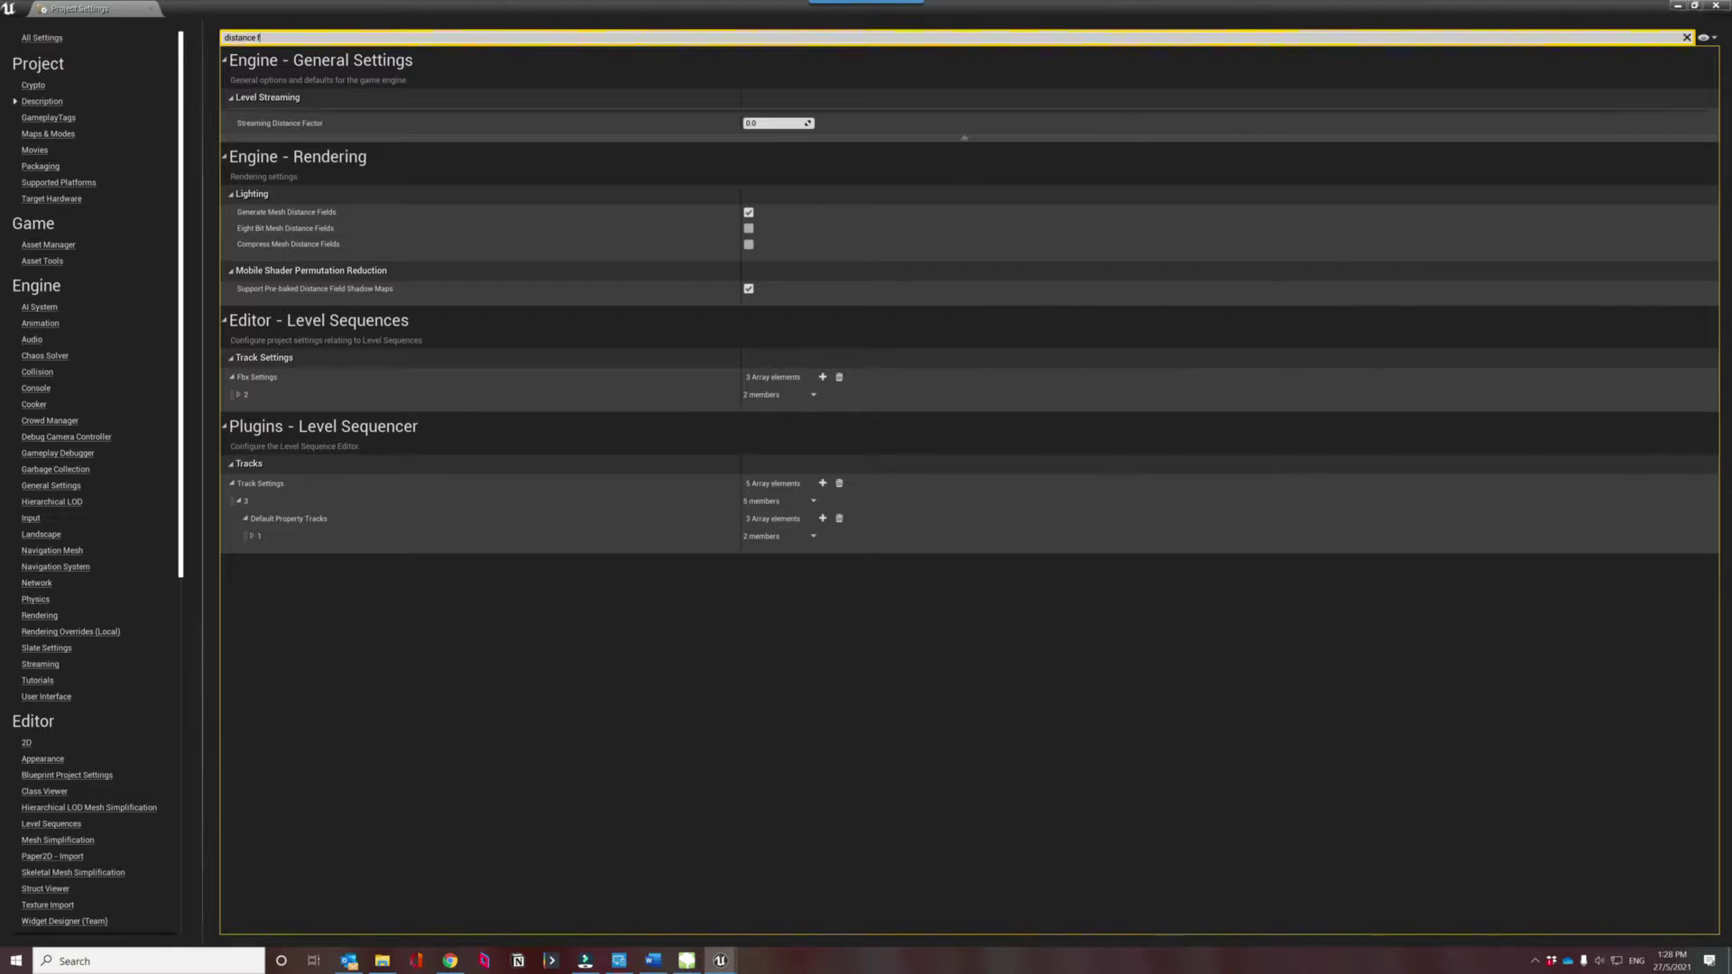
text(ssgi)
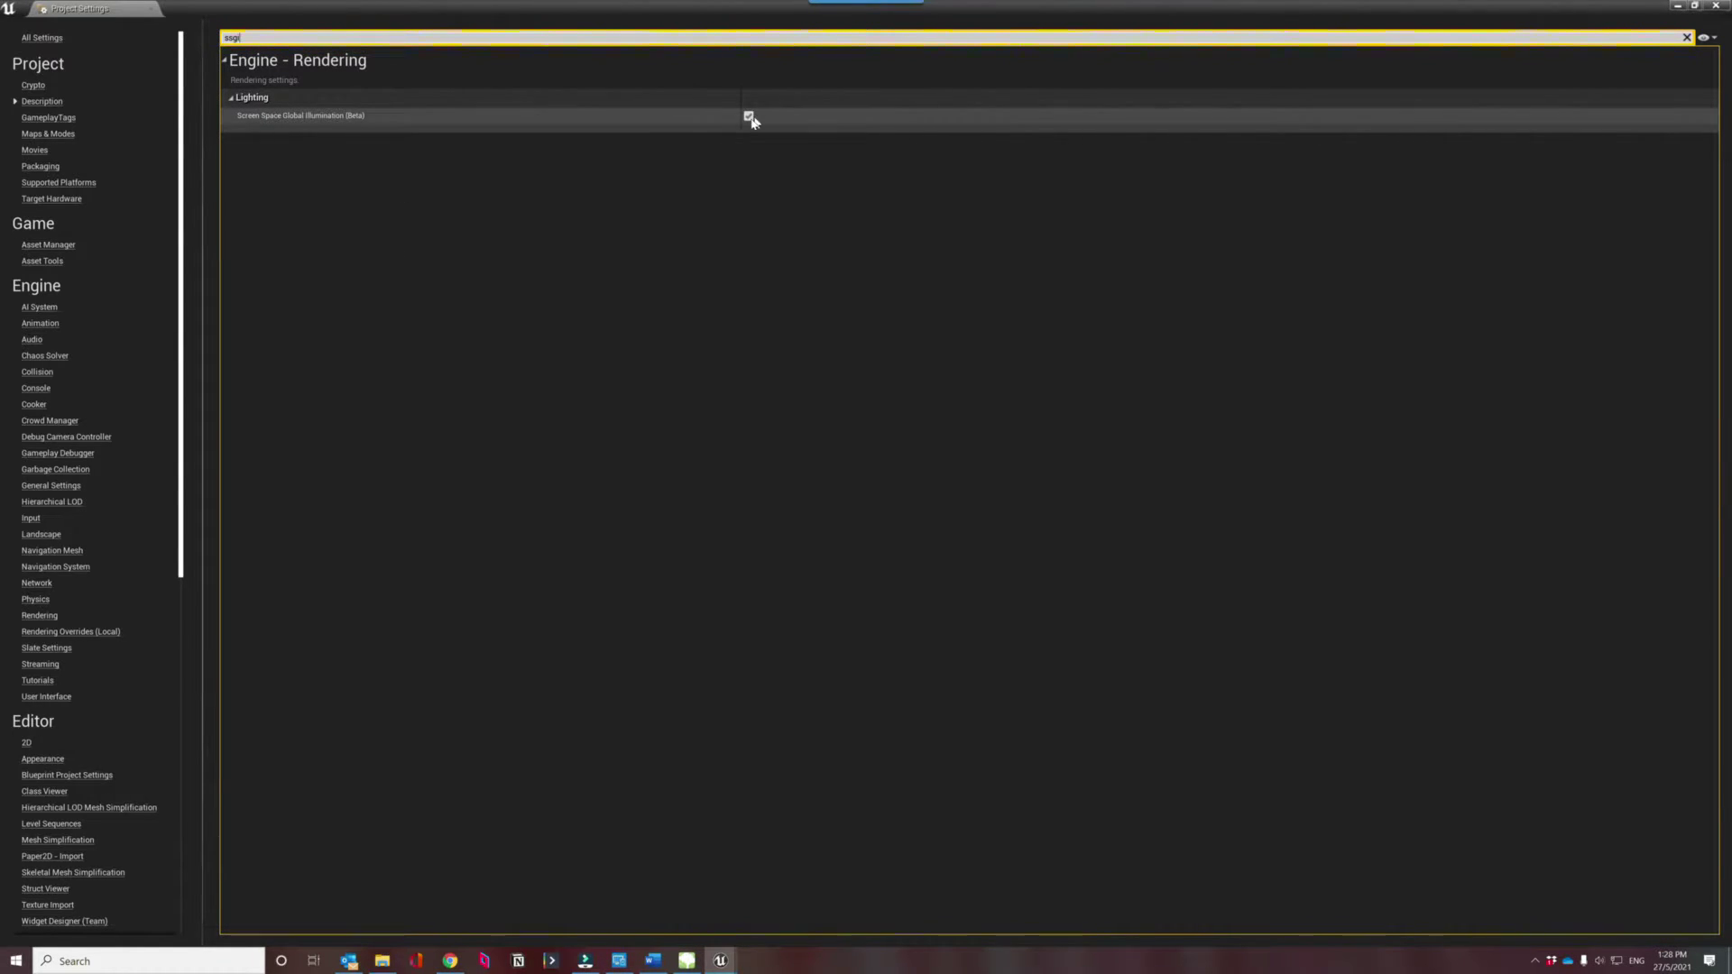
click(1717, 5)
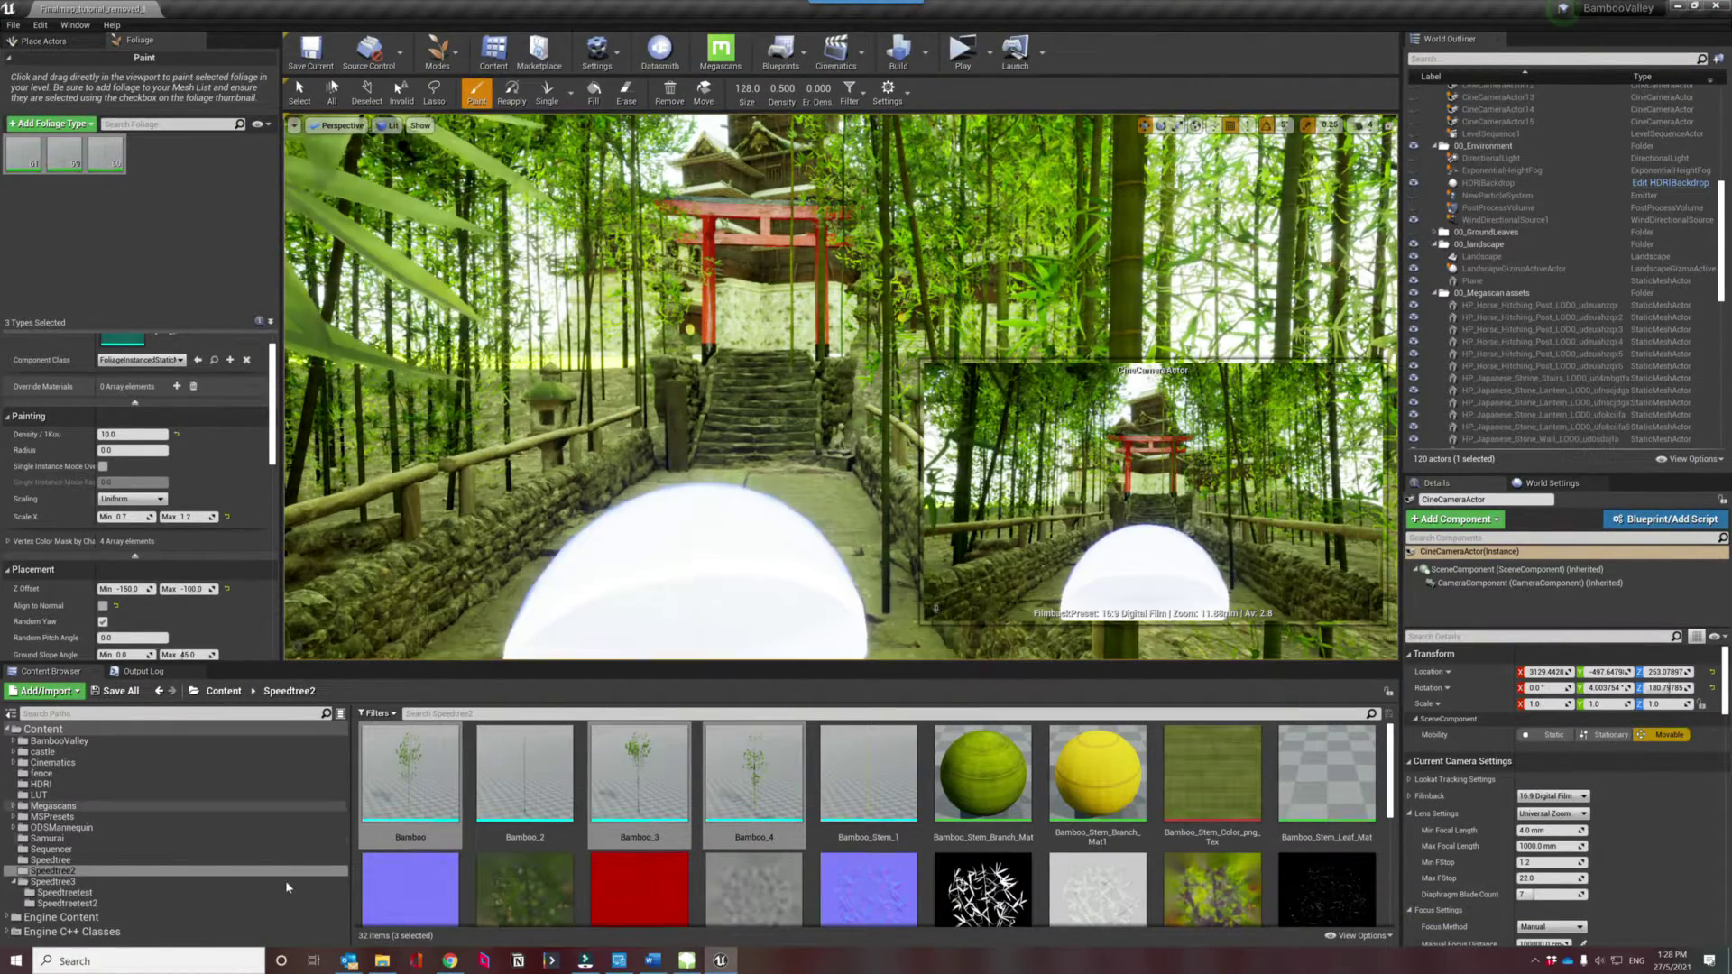
Inspect the Bamboo static mesh's Distance Field Resolution Scale and Two-Sided Distance Field Generation build settings, and close its editor.
double_click(415, 775)
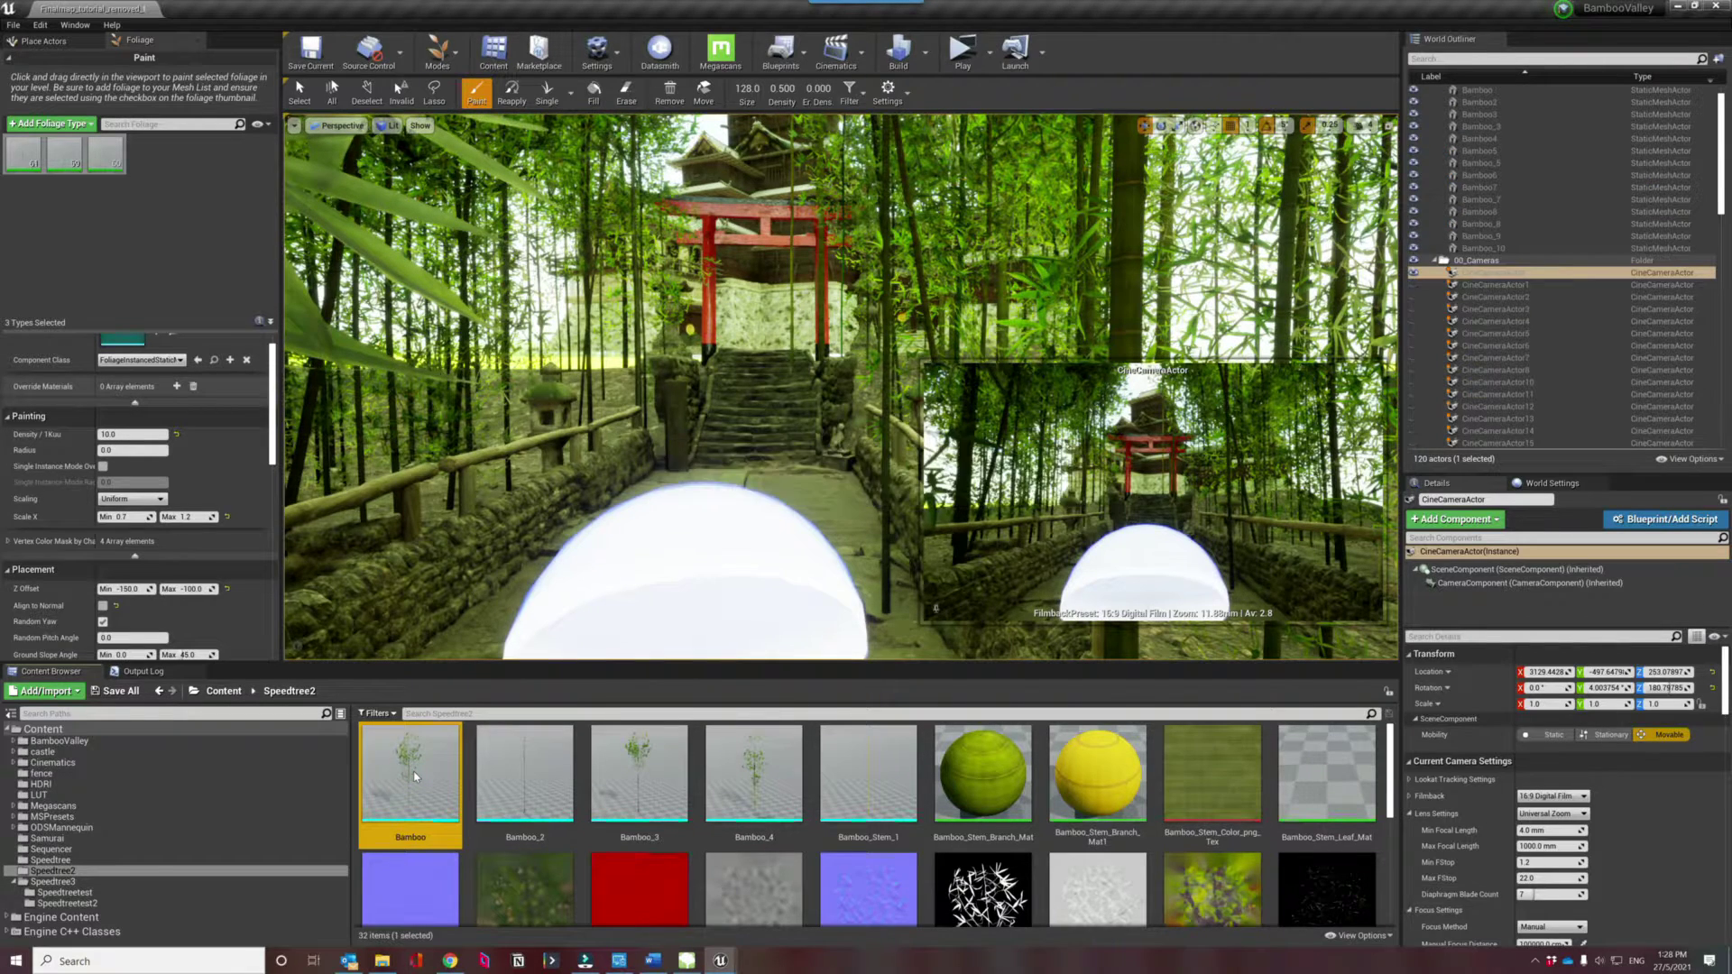
scroll(1436, 532, down, 5)
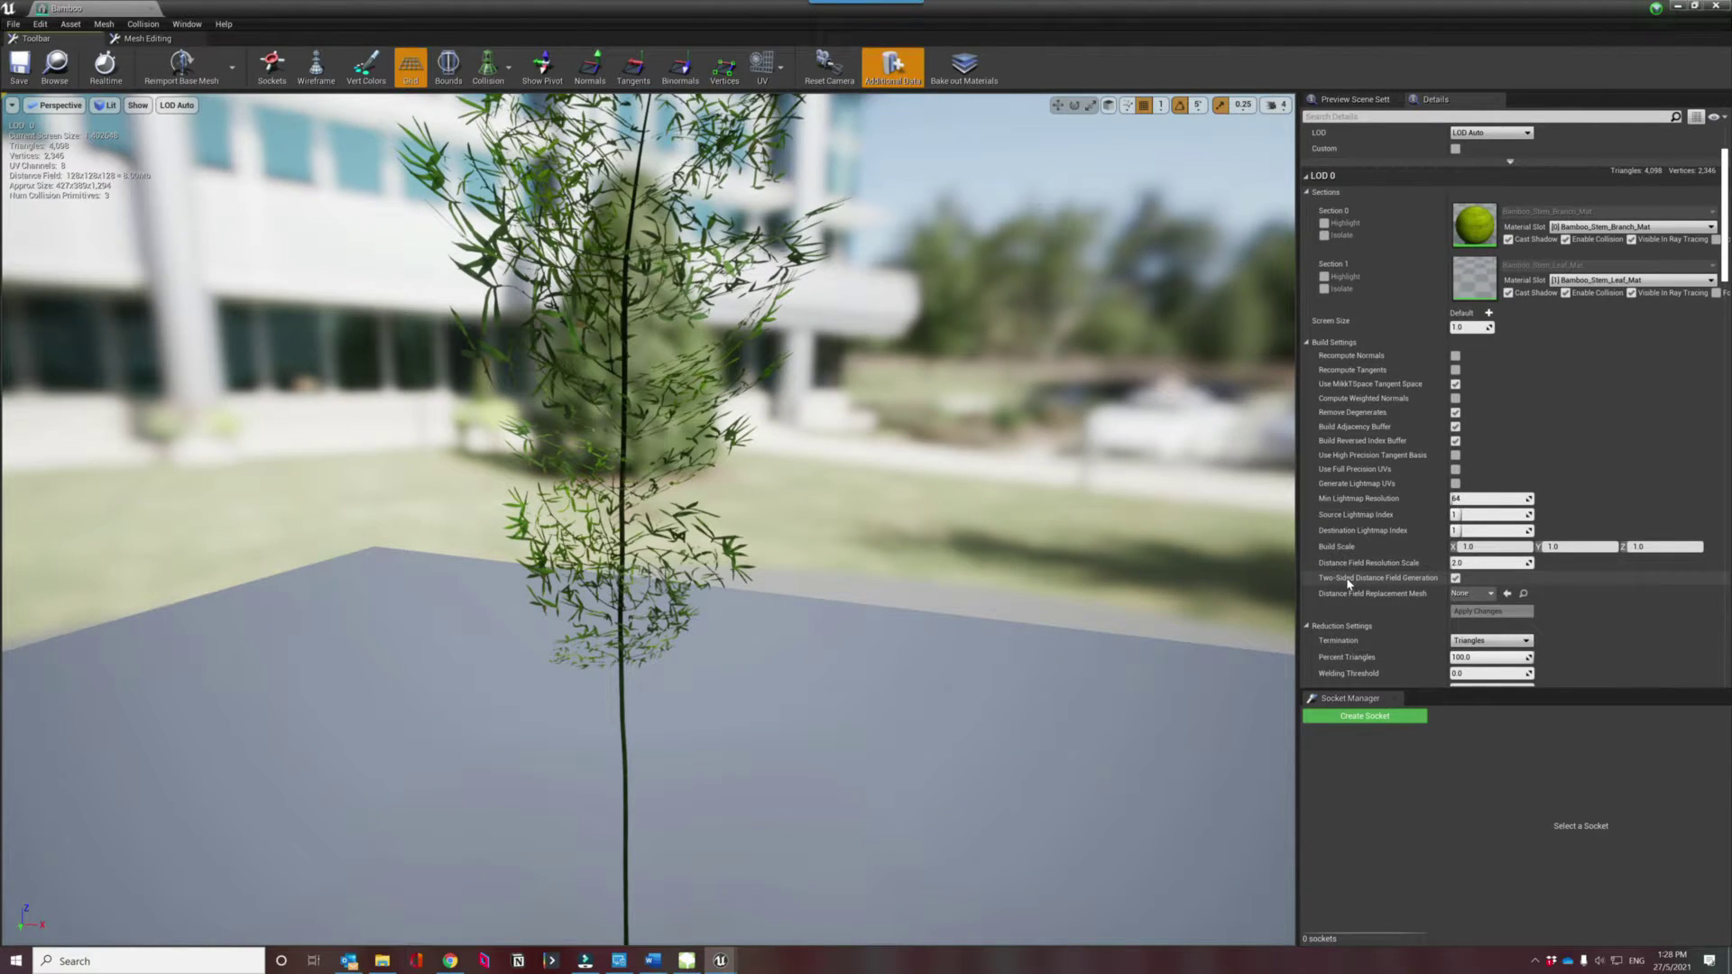
click(1454, 578)
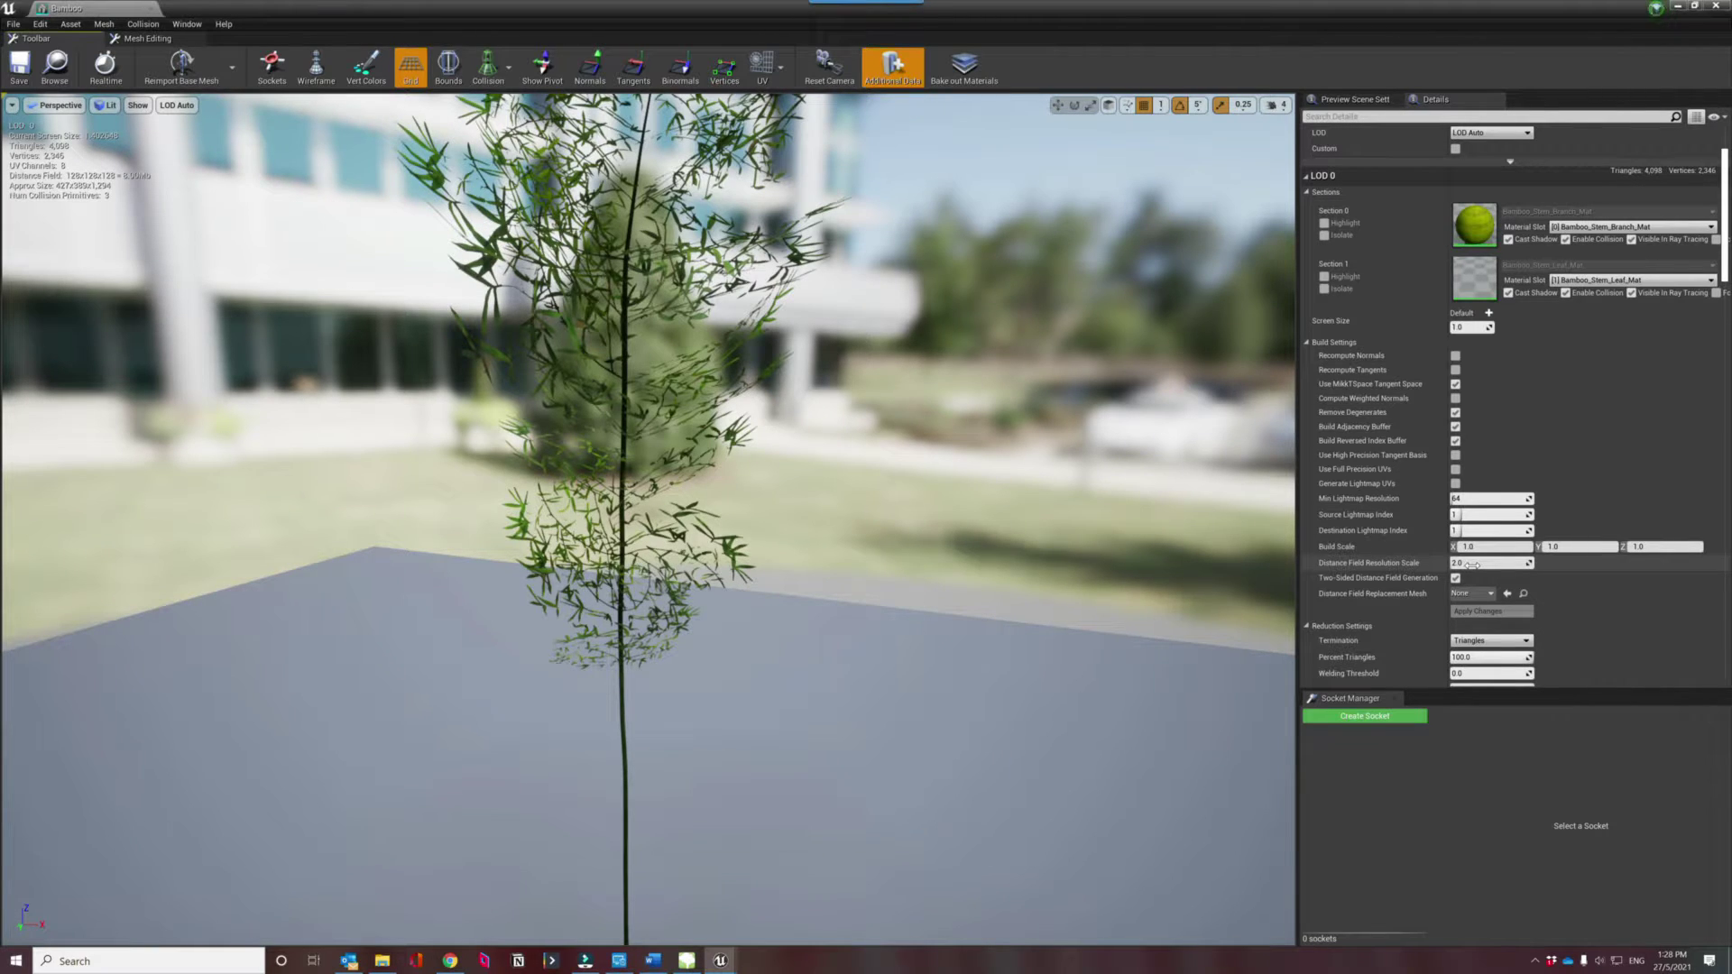
click(1713, 8)
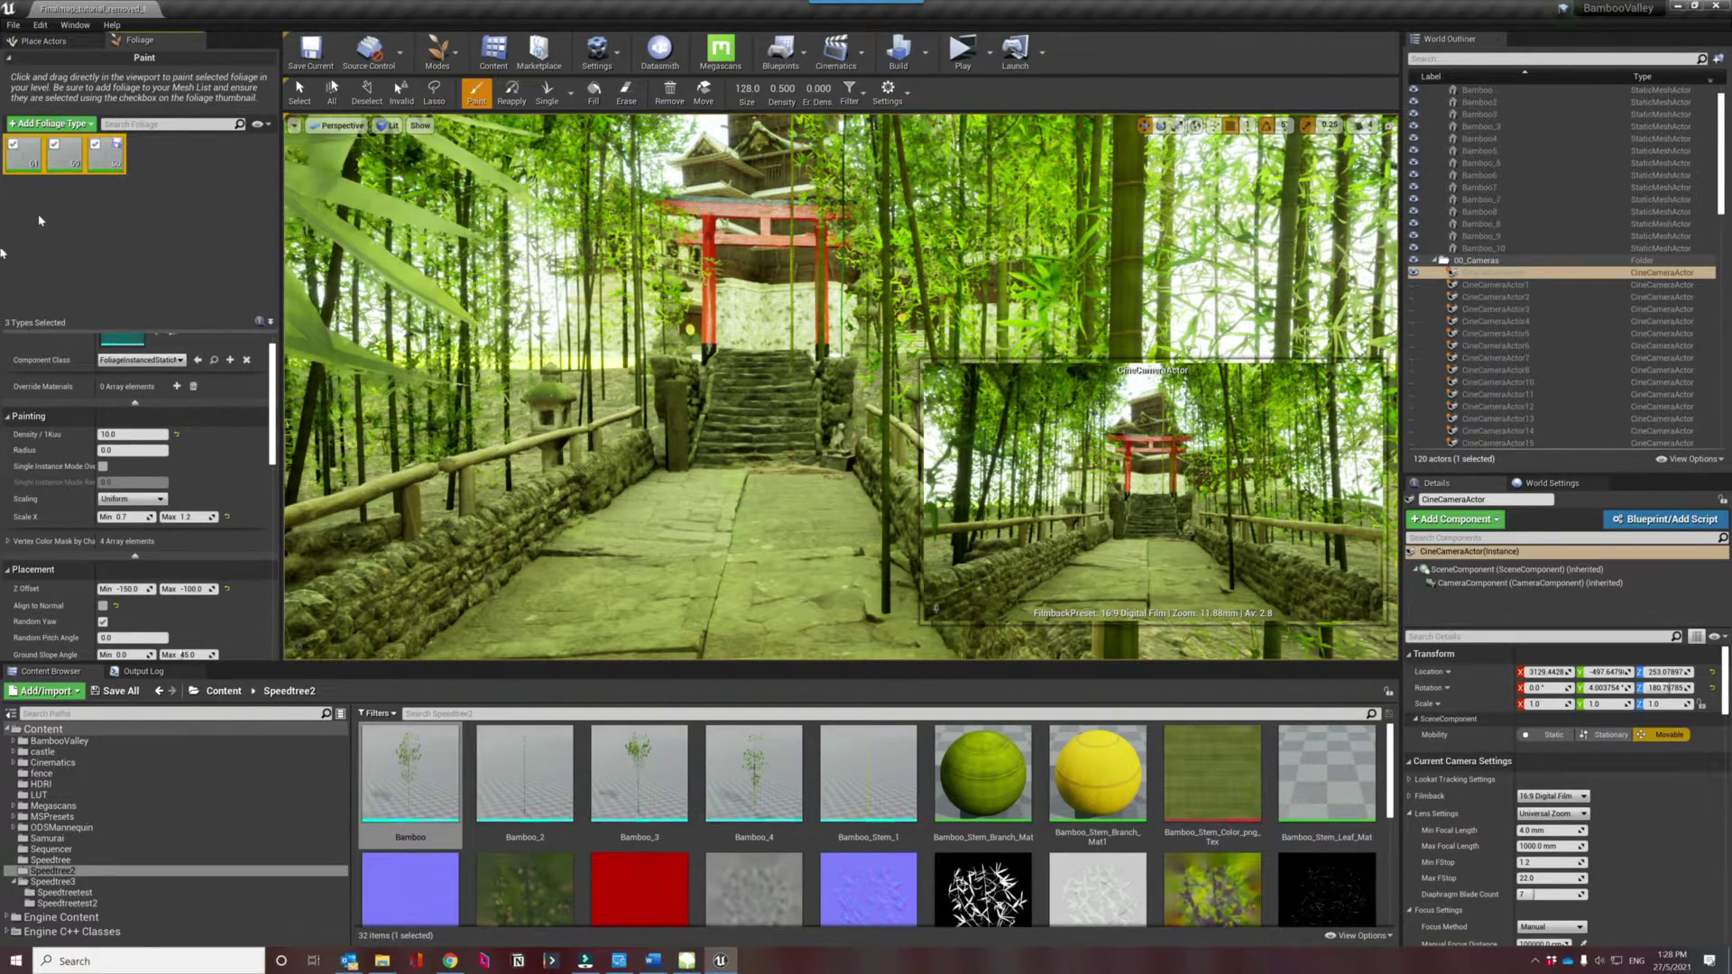
Enable Affect Distance Field Lighting in the instance settings of all three bamboo foliage types, and narrow the foliage settings area.
scroll(76, 494, down, 2)
scroll(76, 495, down, 4)
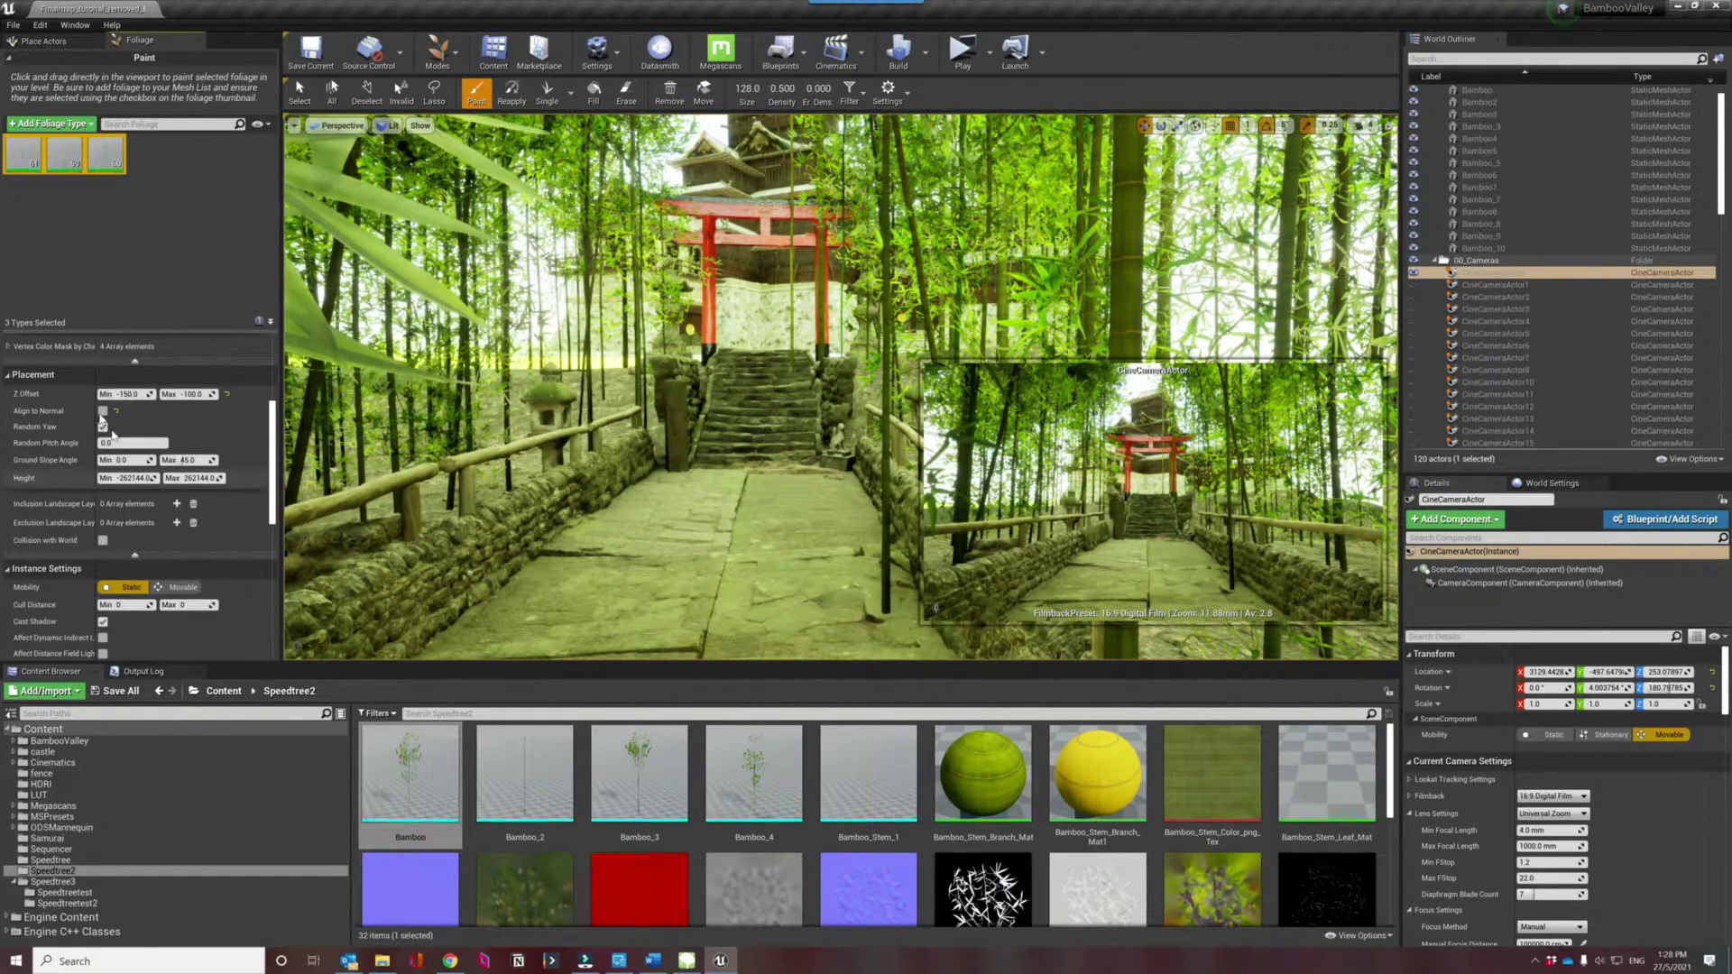
scroll(61, 512, down, 3)
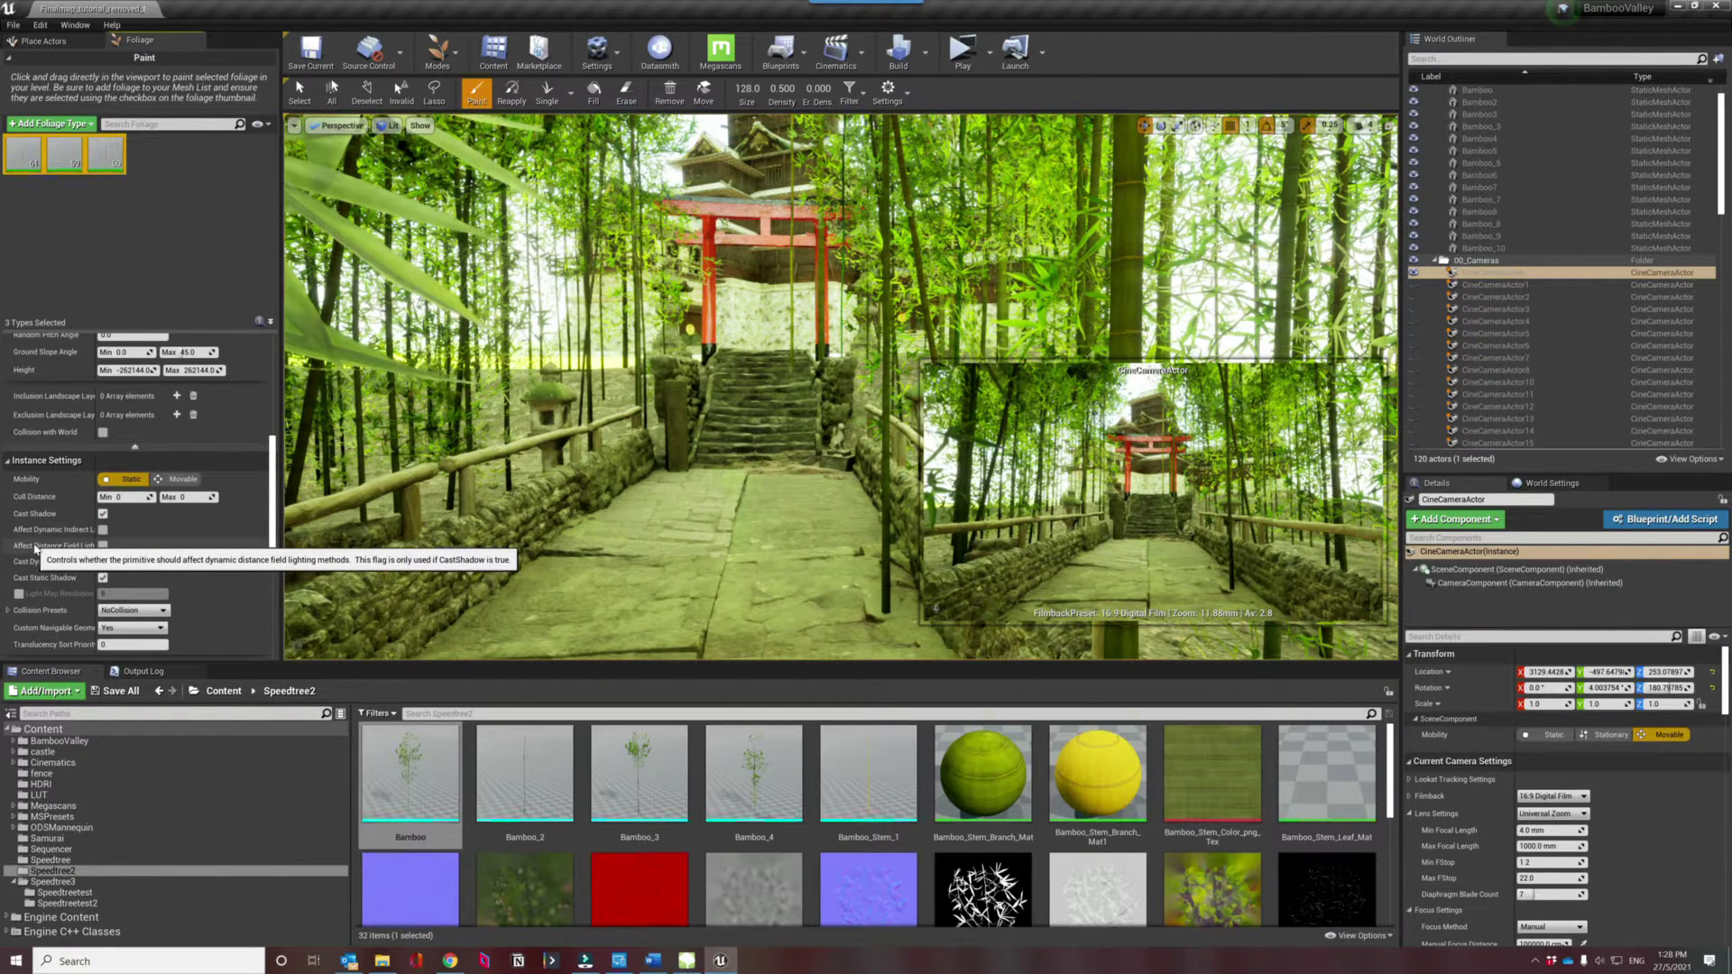
click(104, 546)
drag(148, 551, 189, 552)
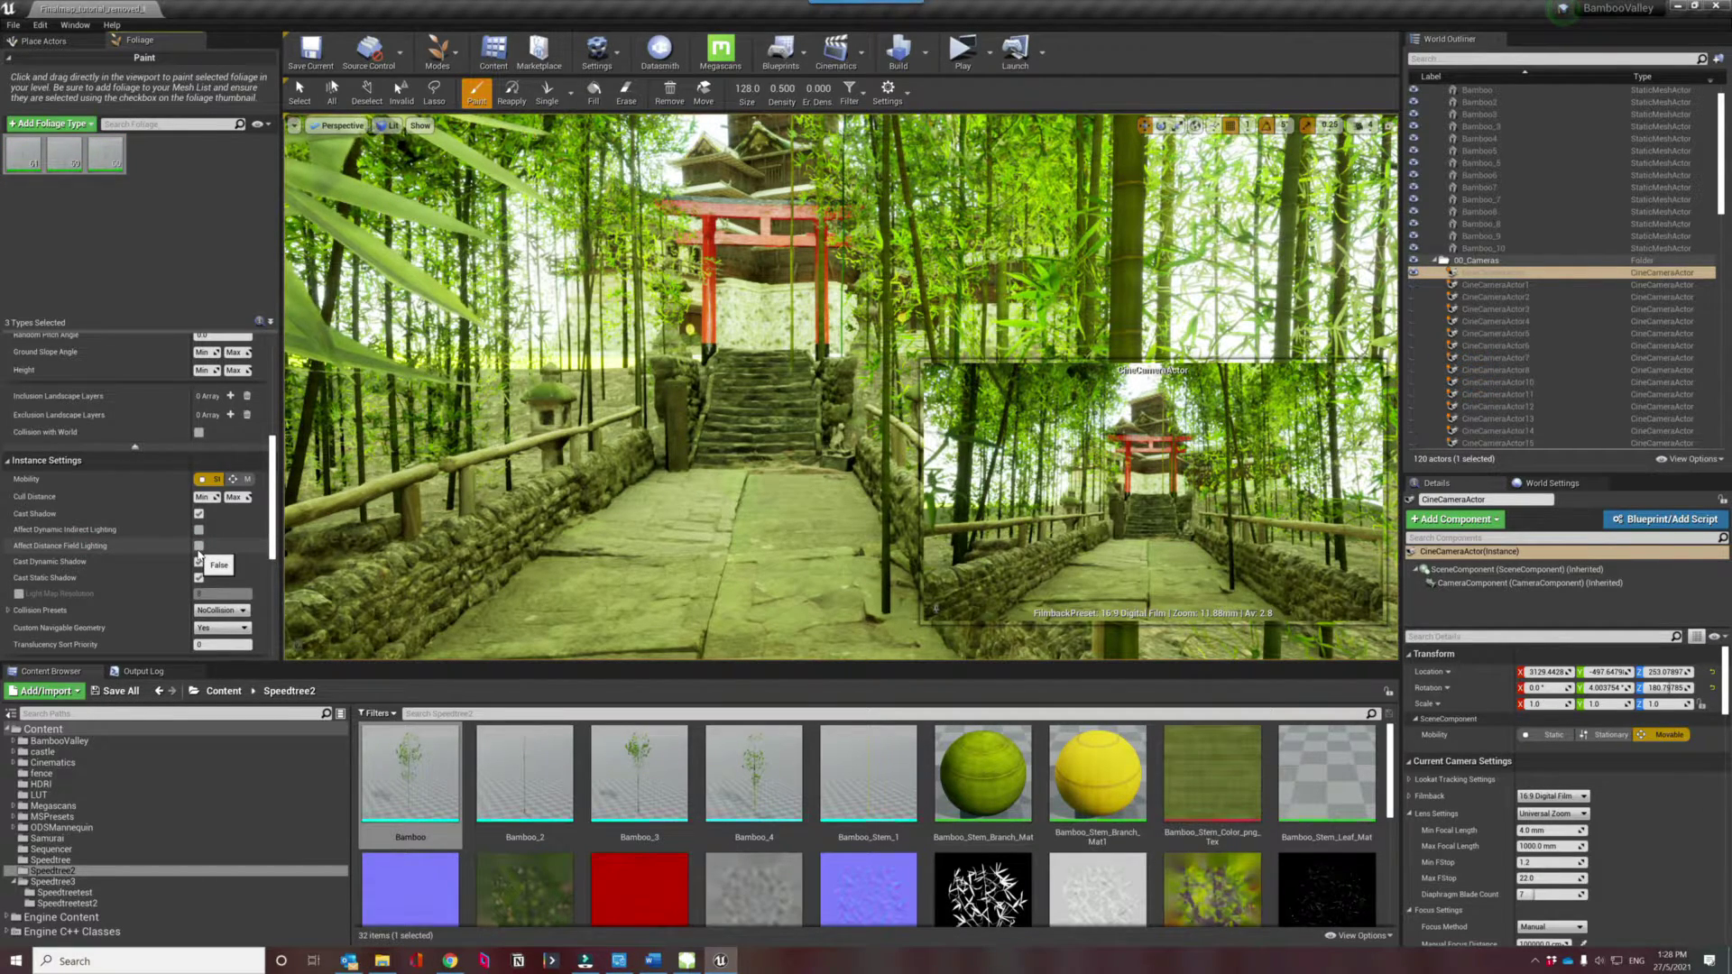
click(198, 547)
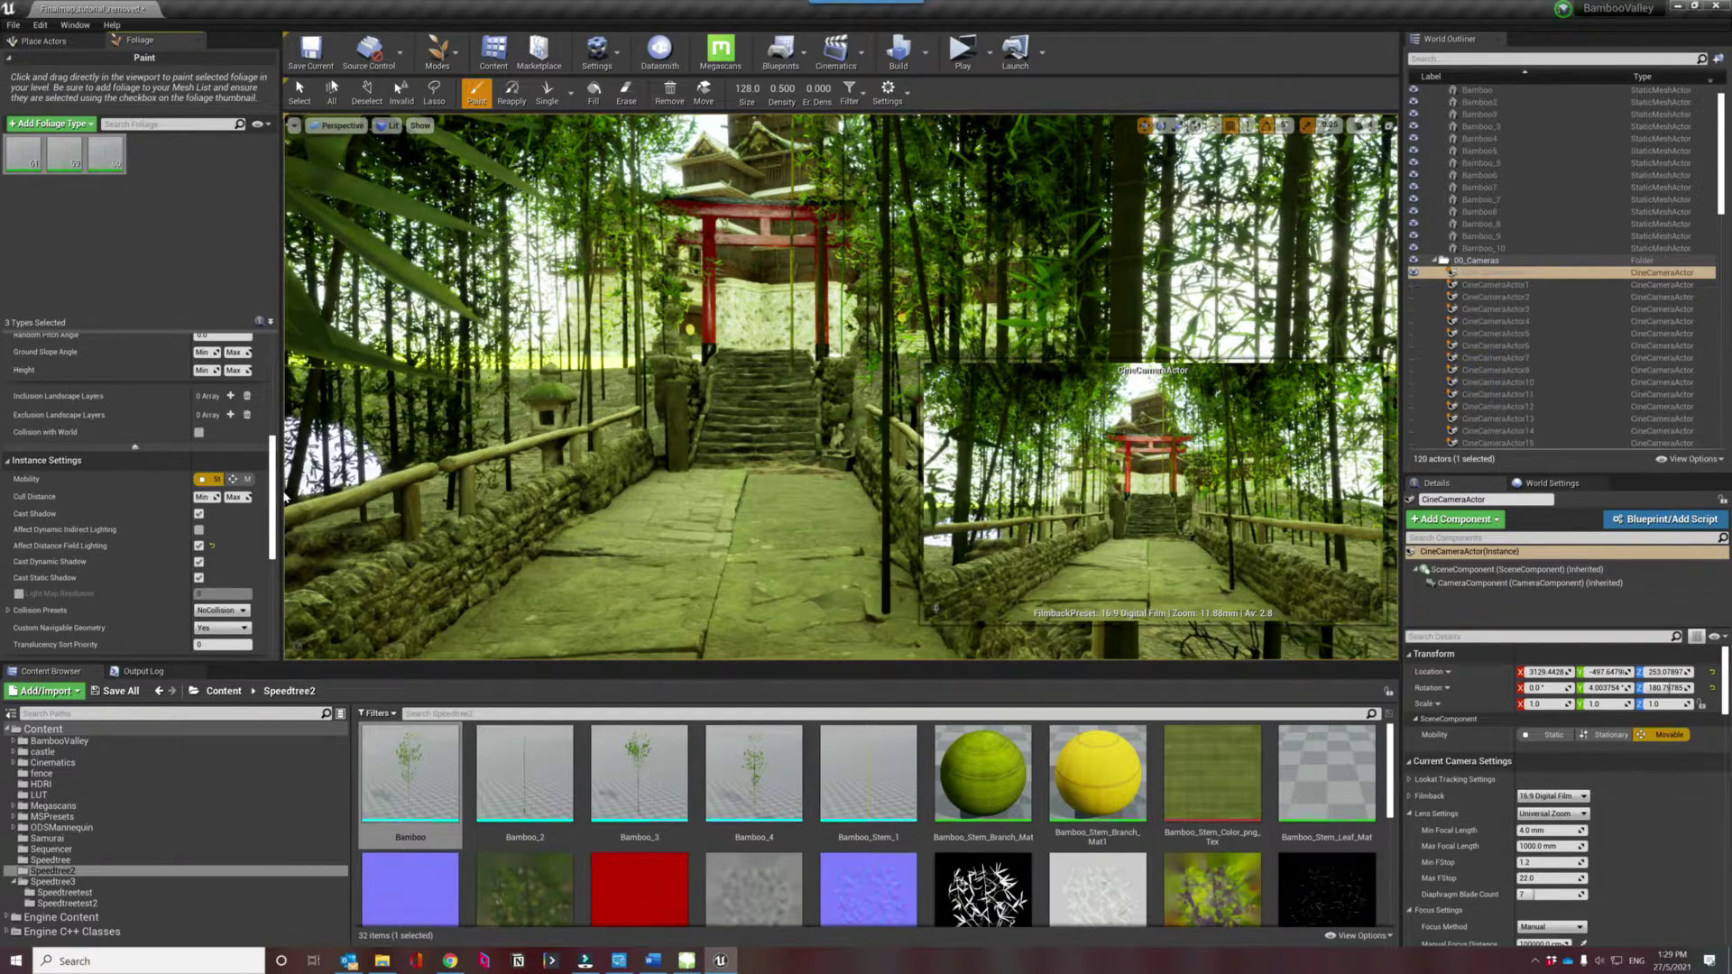
drag(285, 494, 192, 494)
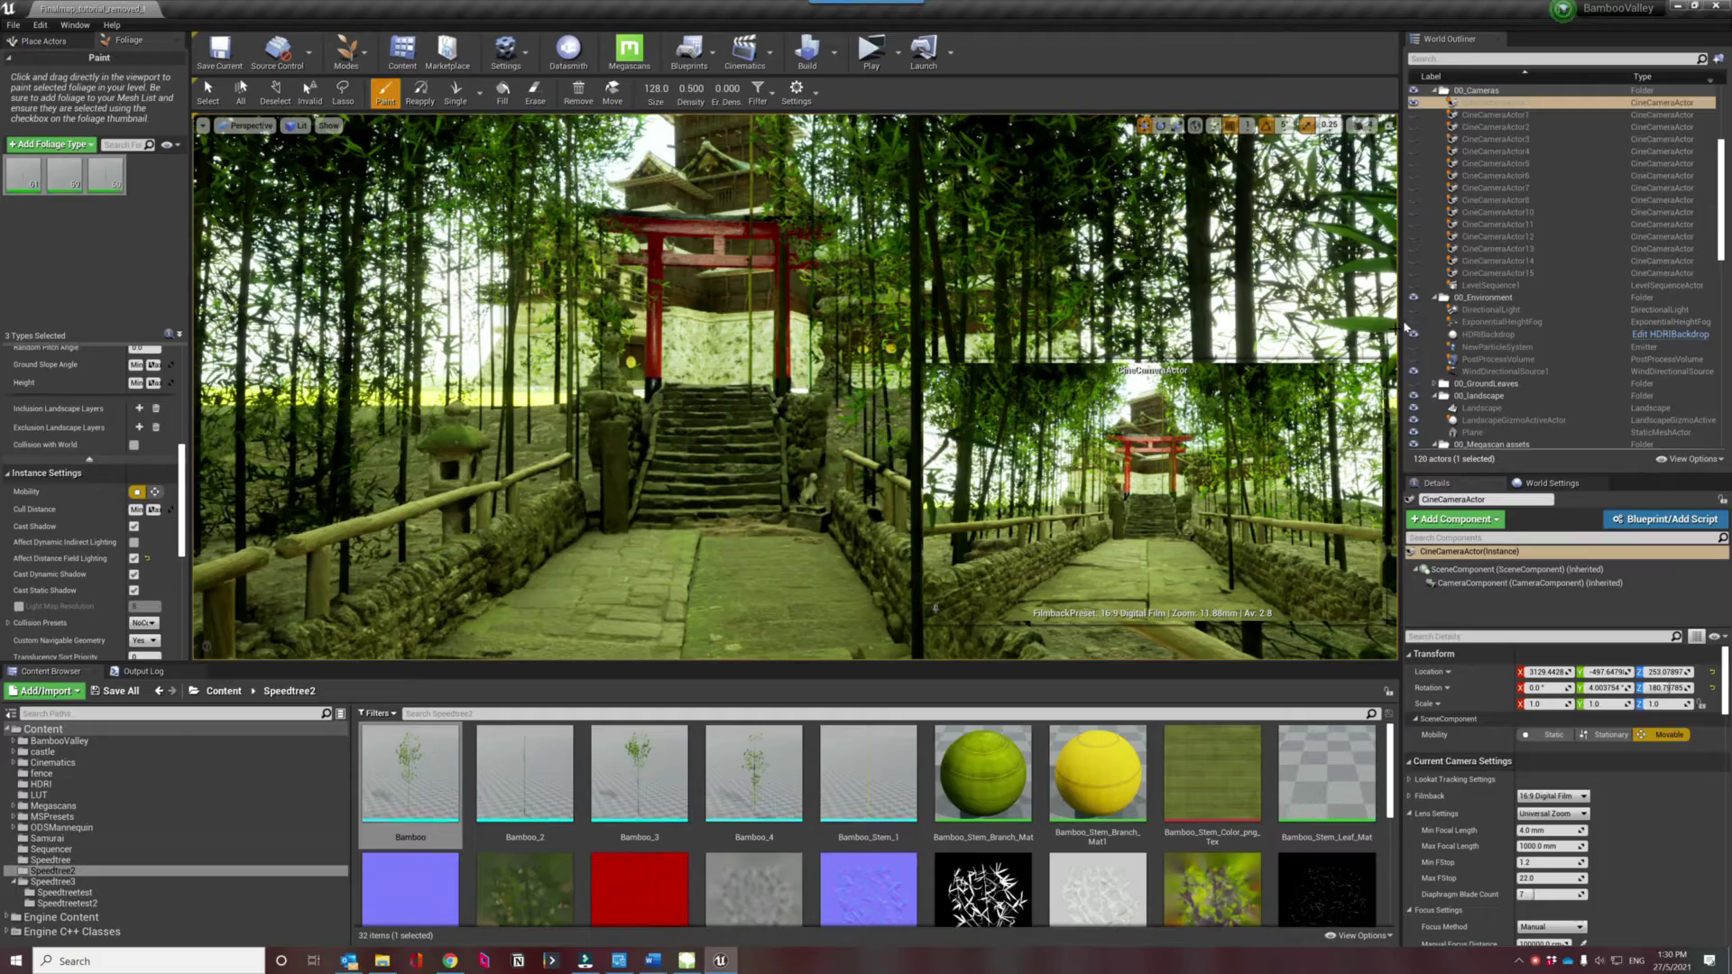
Make the DirectionalLight visible and look up at the sunlit bamboo canopy around the castle.
click(1413, 310)
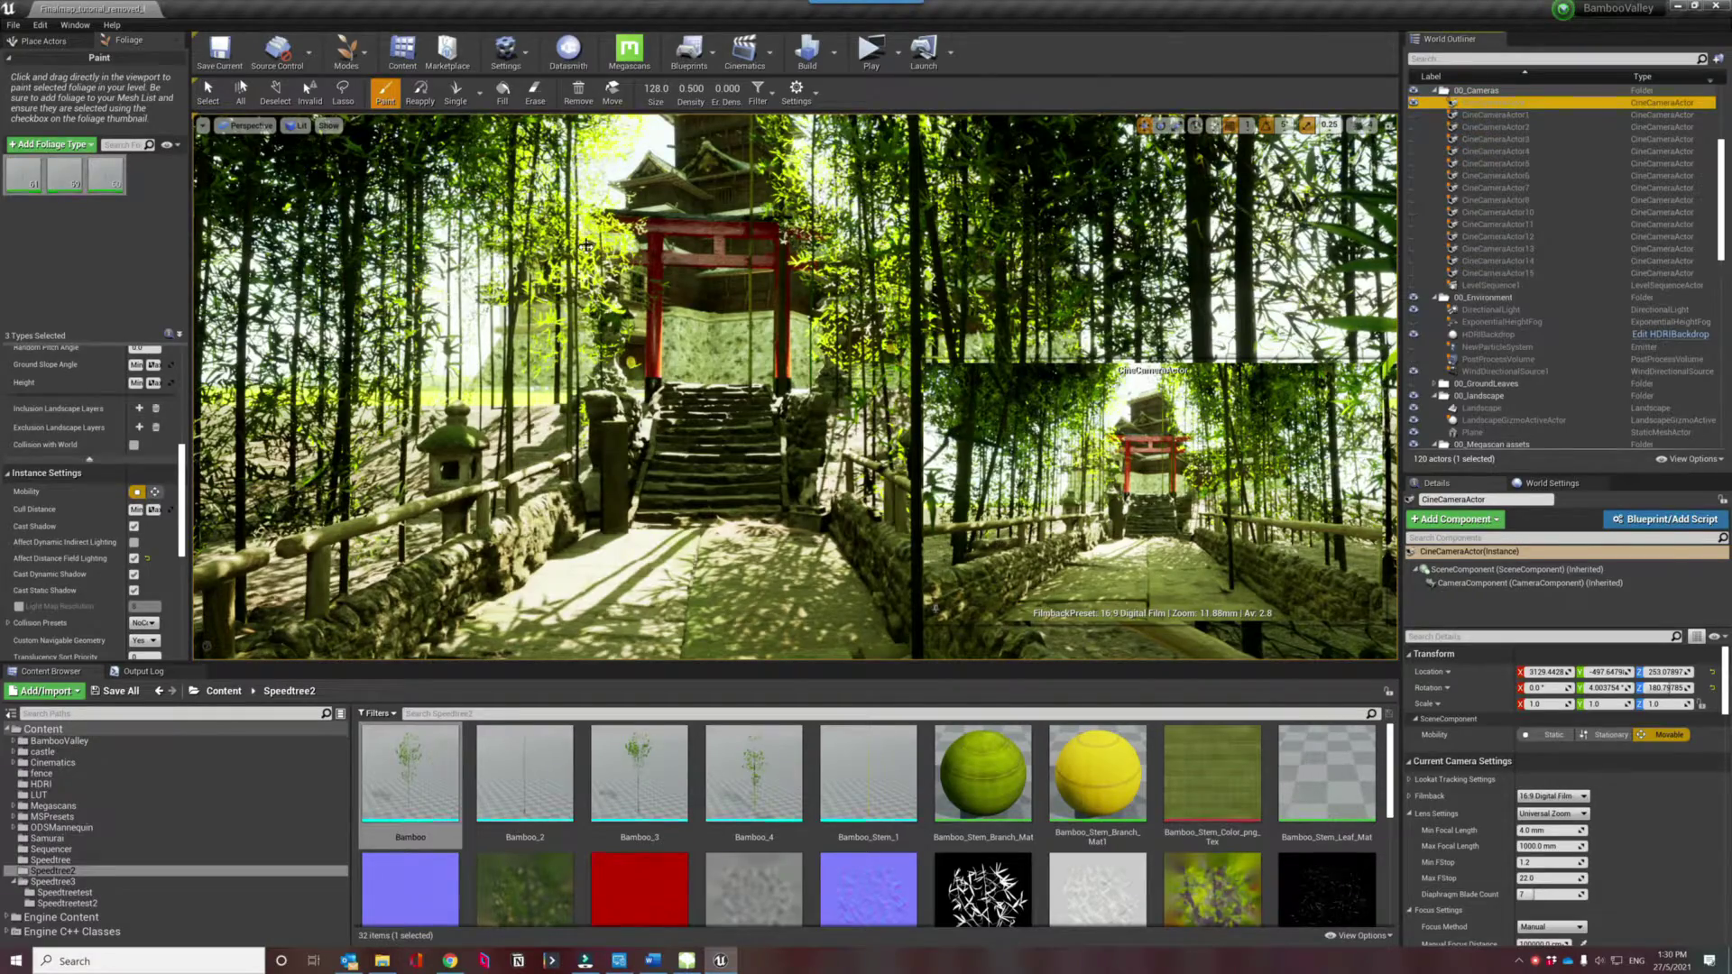
right_drag(568, 260, 642, 172)
right_drag(631, 261, 612, 281)
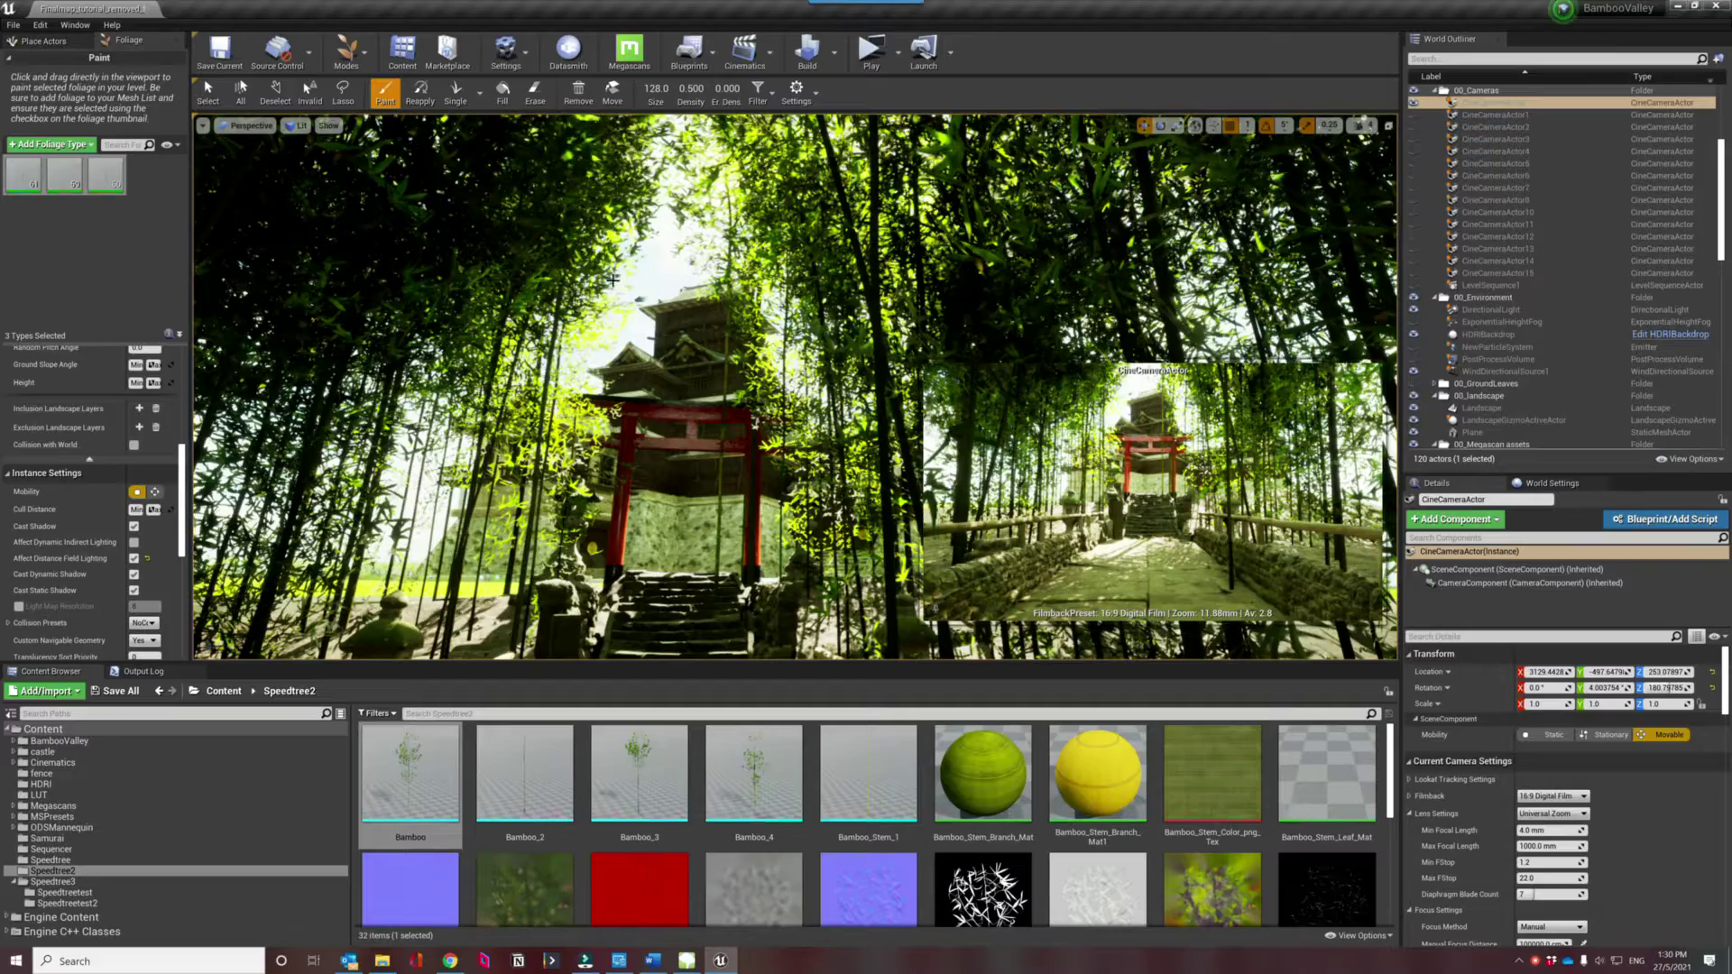
Switch from Foliage mode to Select mode and select the DirectionalLight.
click(1469, 311)
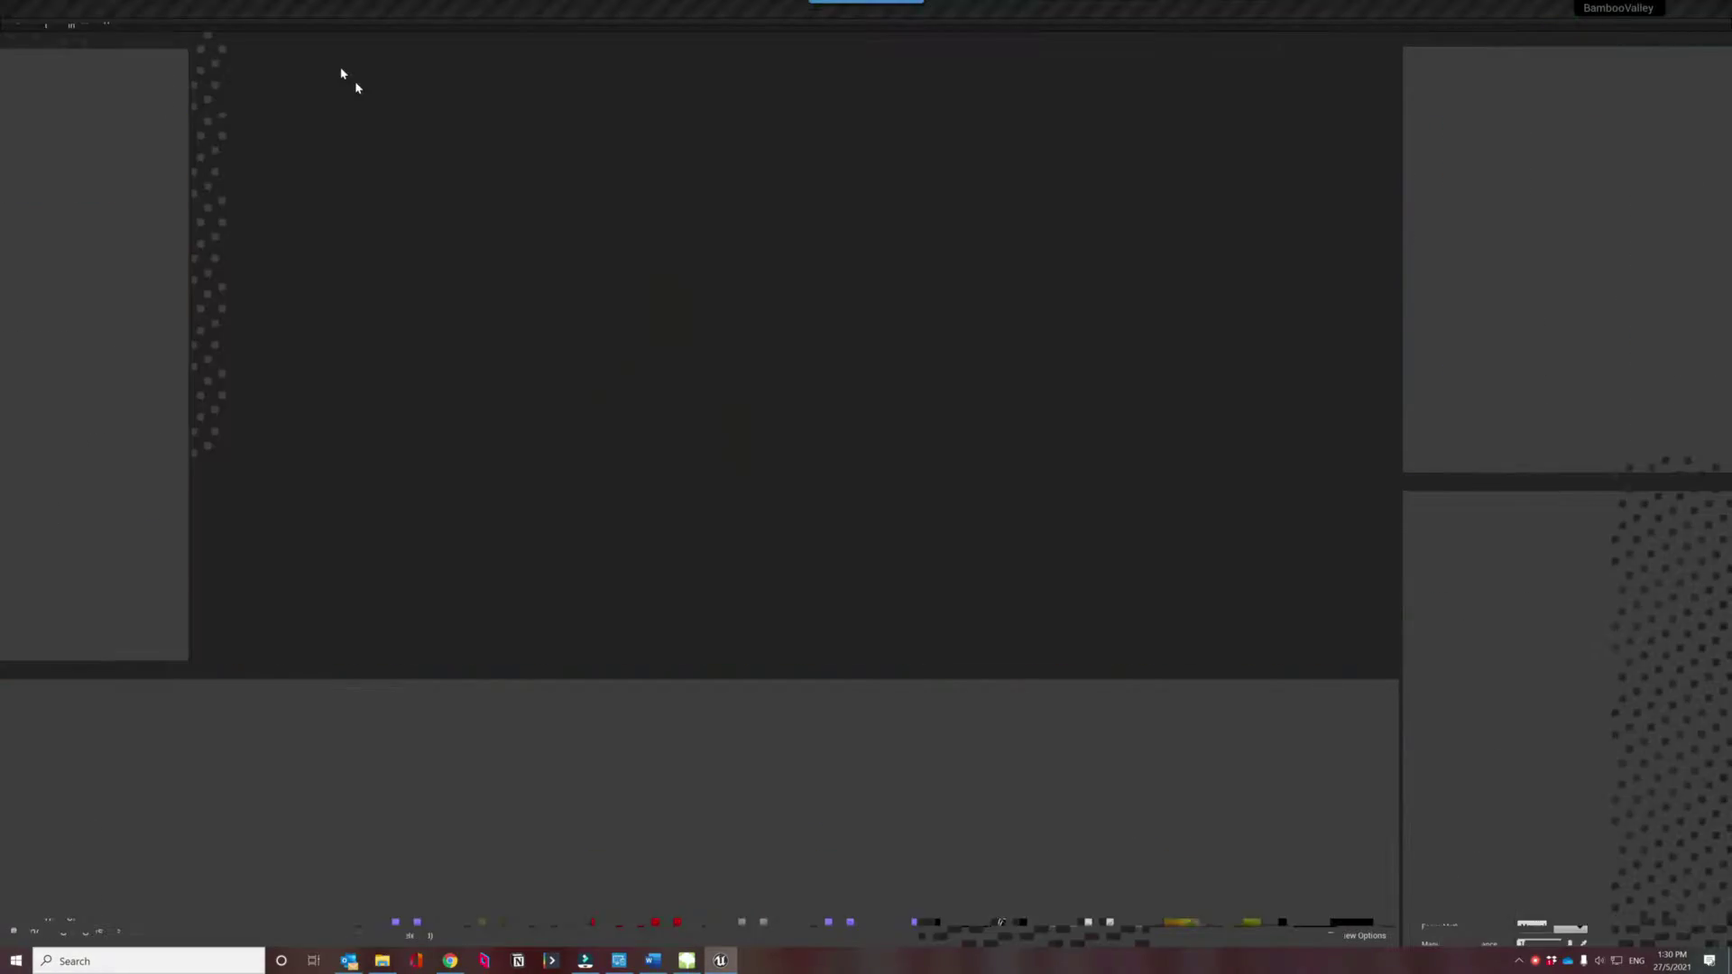
click(348, 63)
click(353, 97)
key(shift+1)
click(1489, 309)
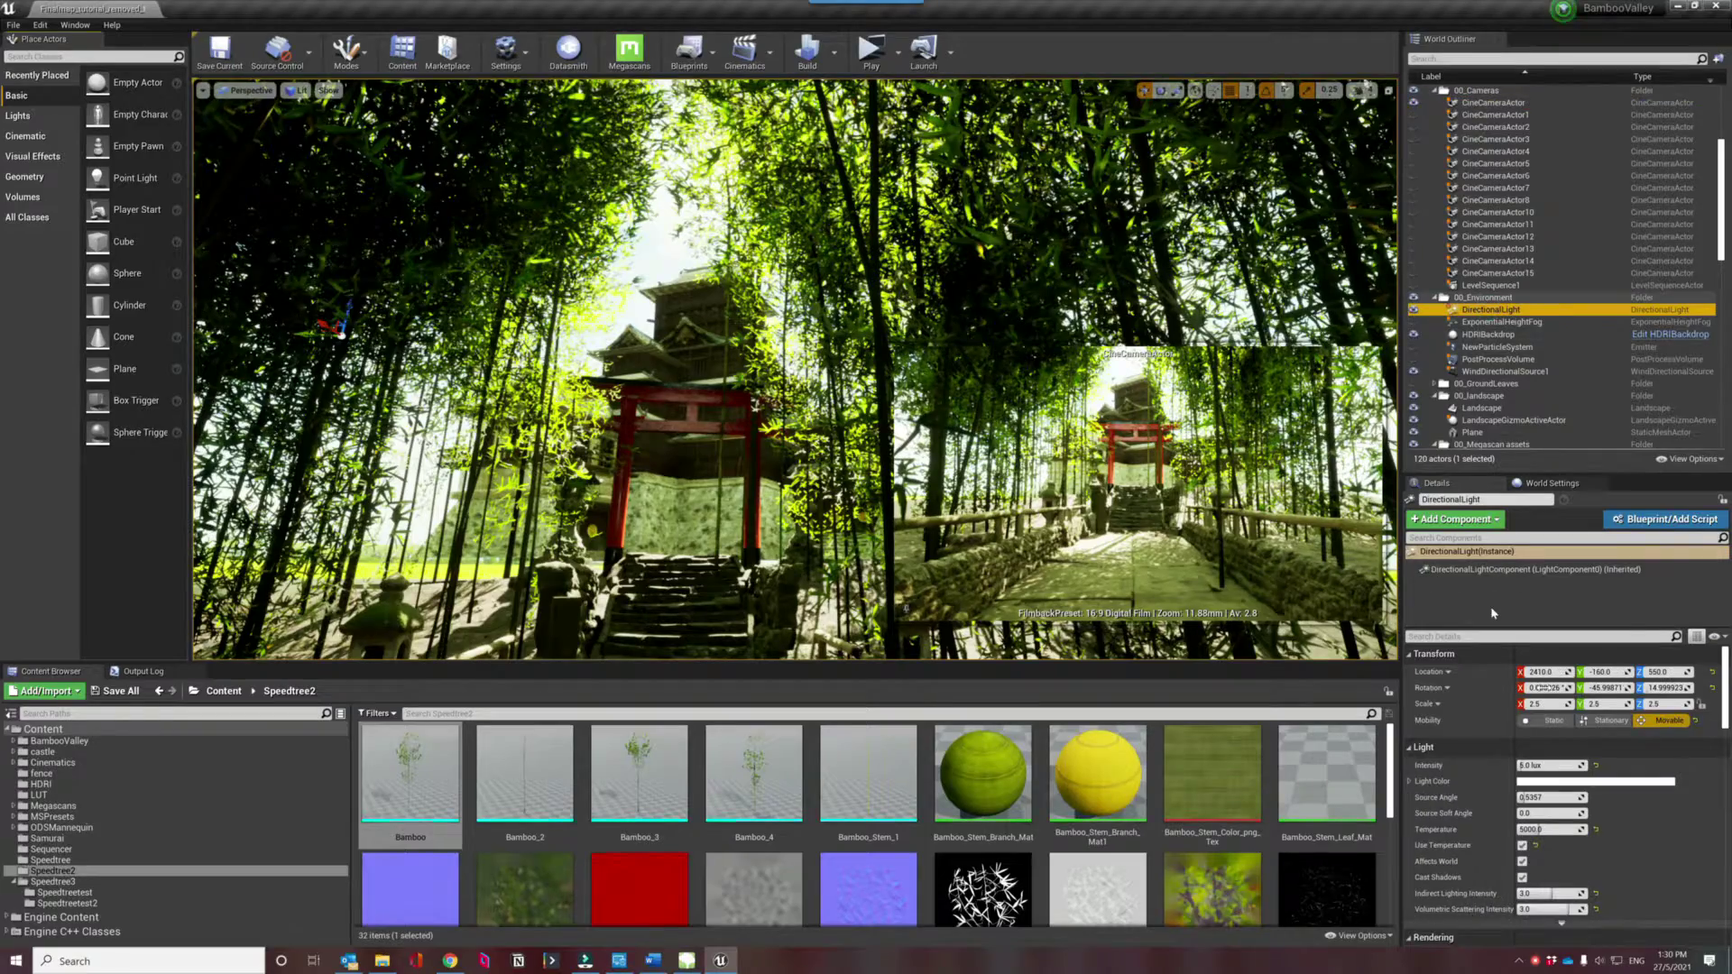
Examine the DirectionalLight's mobility, intensity and temperature settings, and the shadows it casts along the stone path.
click(1607, 720)
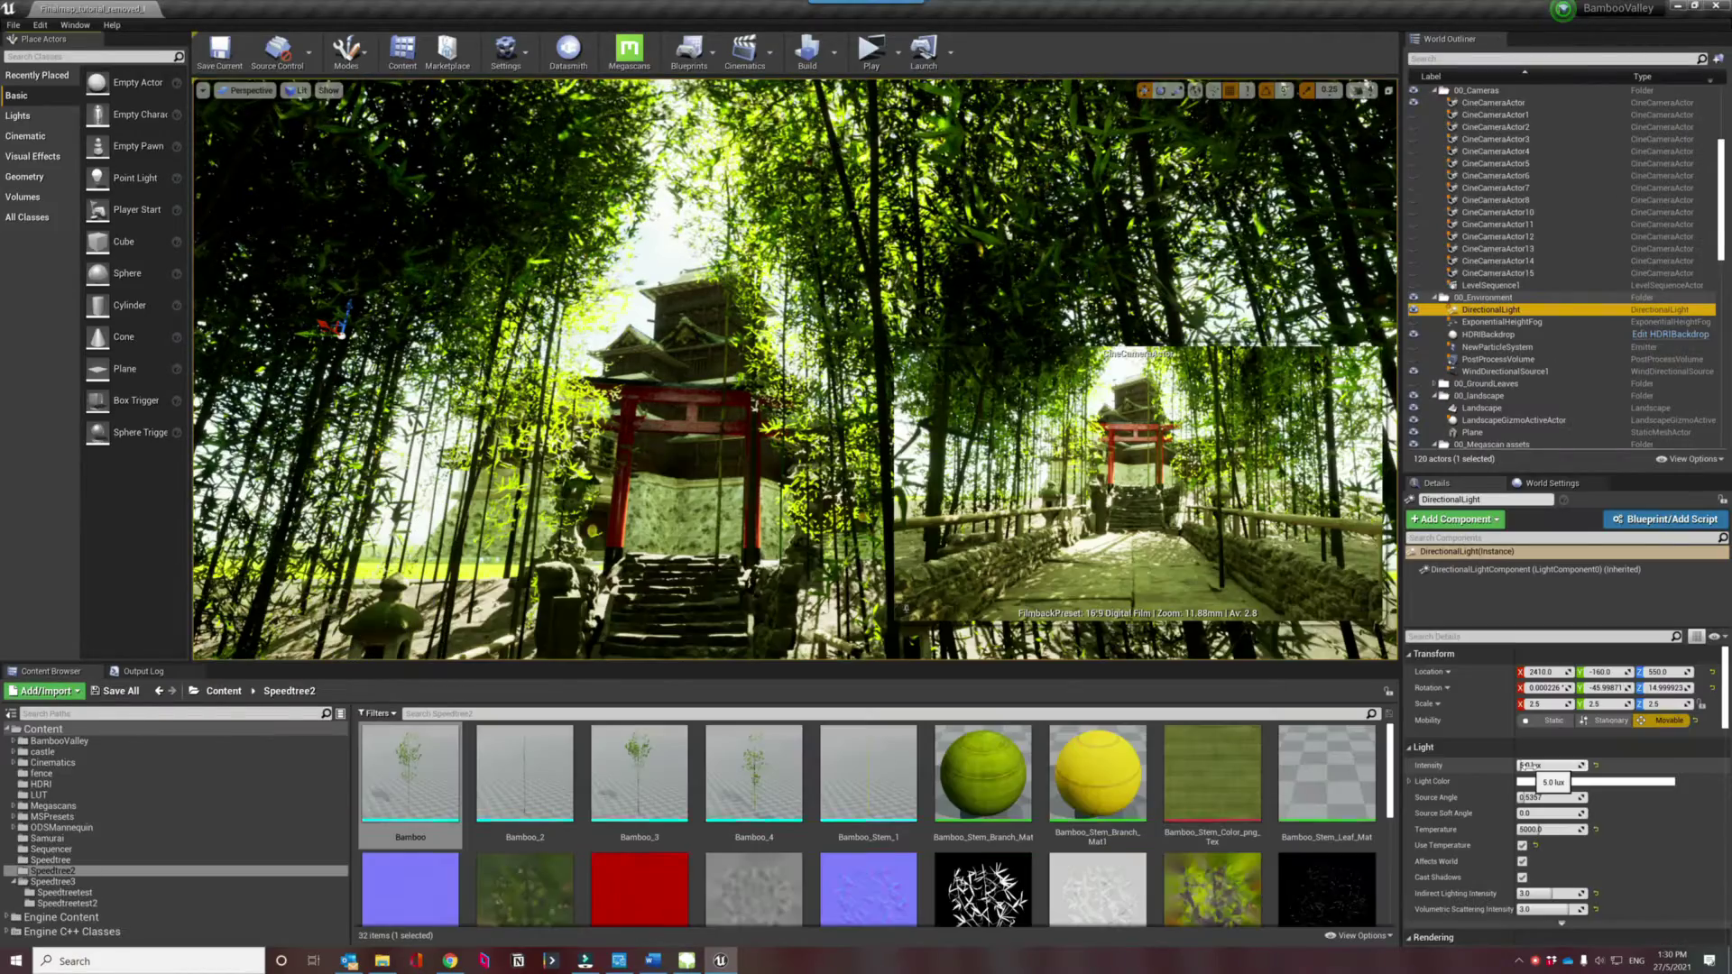
scroll(1523, 765, down, 2)
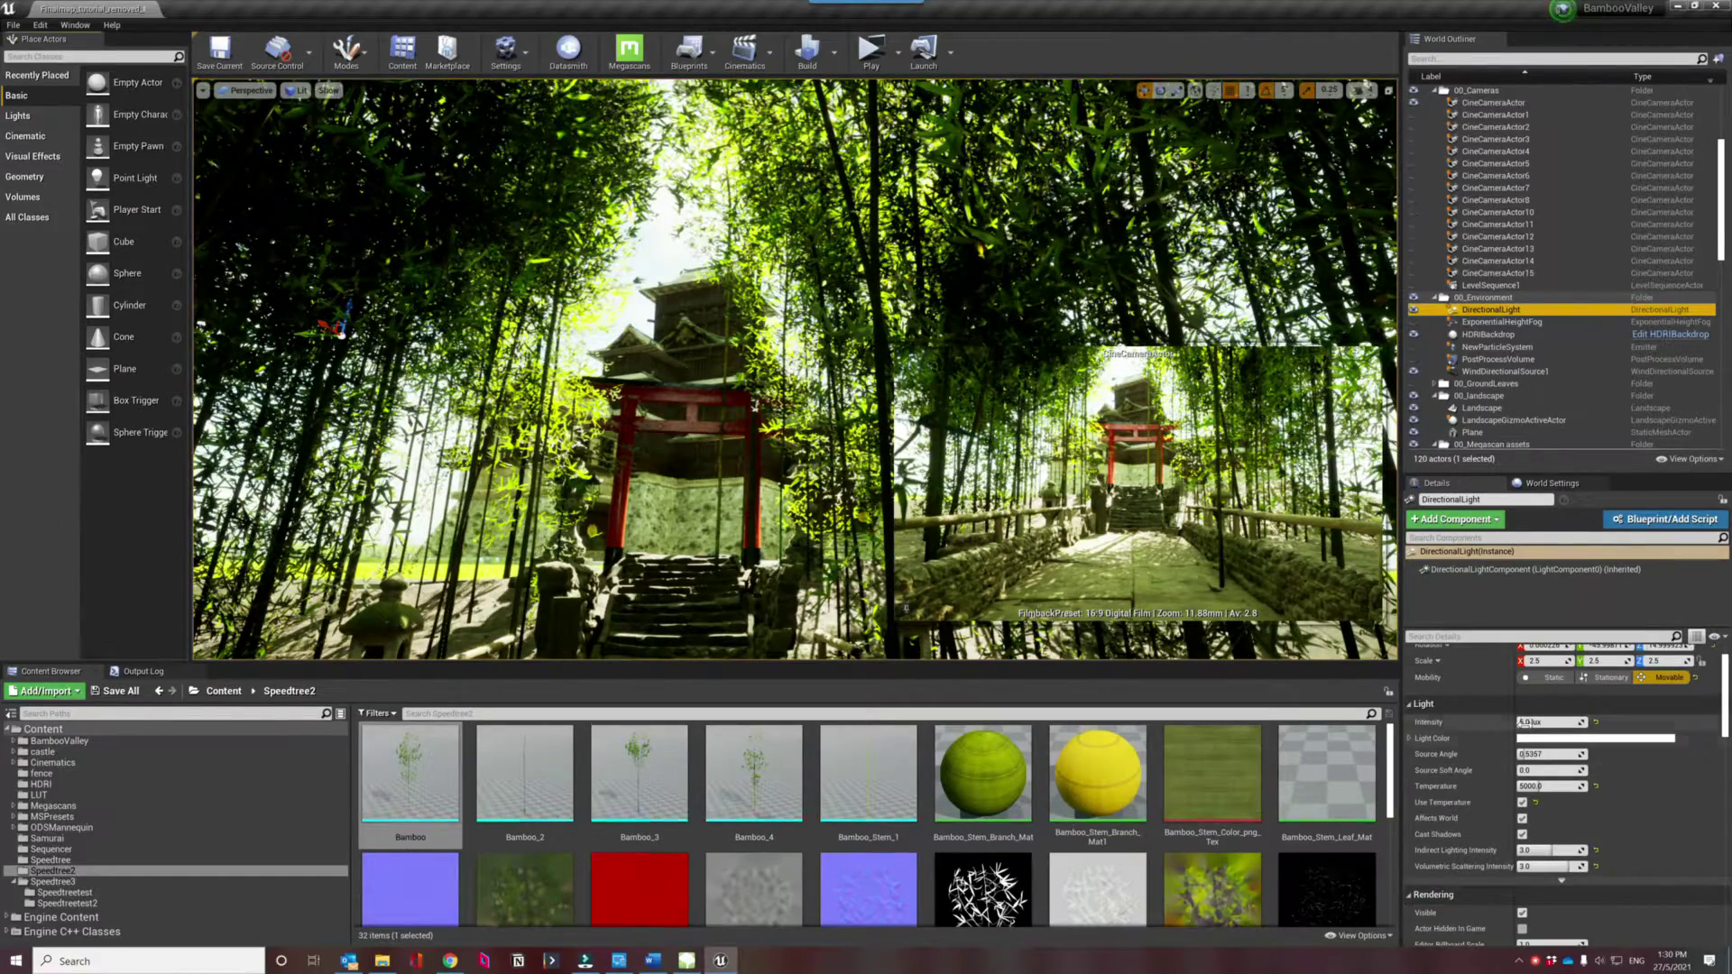
click(1522, 802)
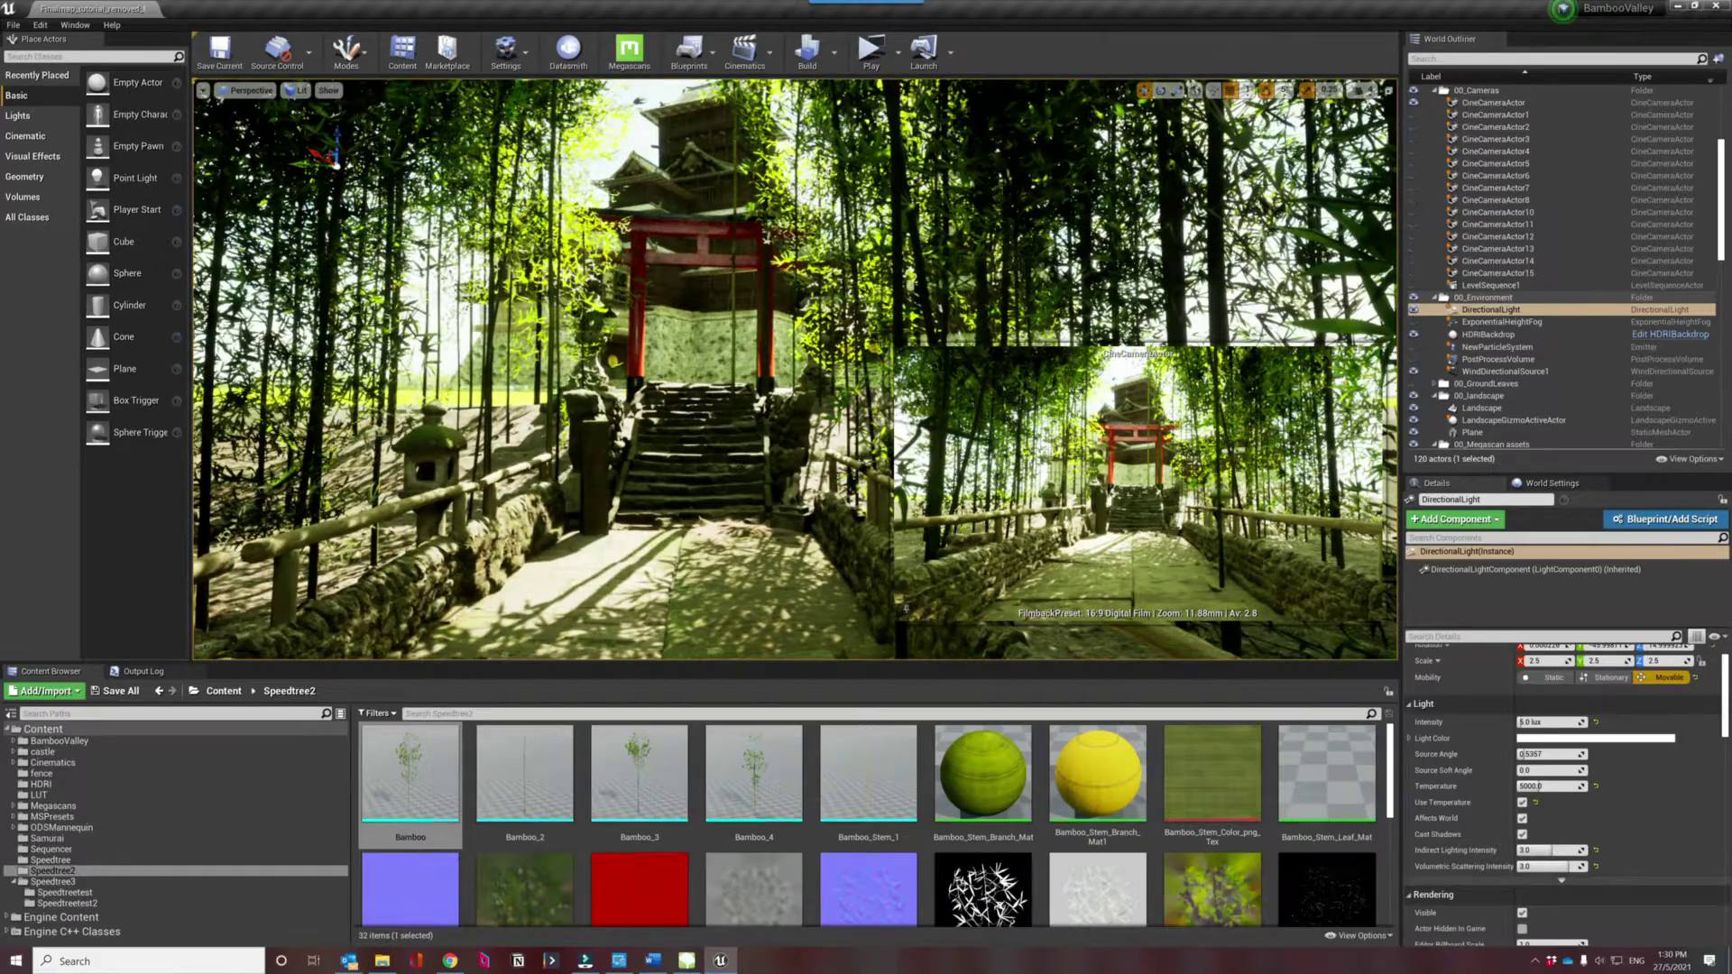
right_drag(793, 370, 793, 346)
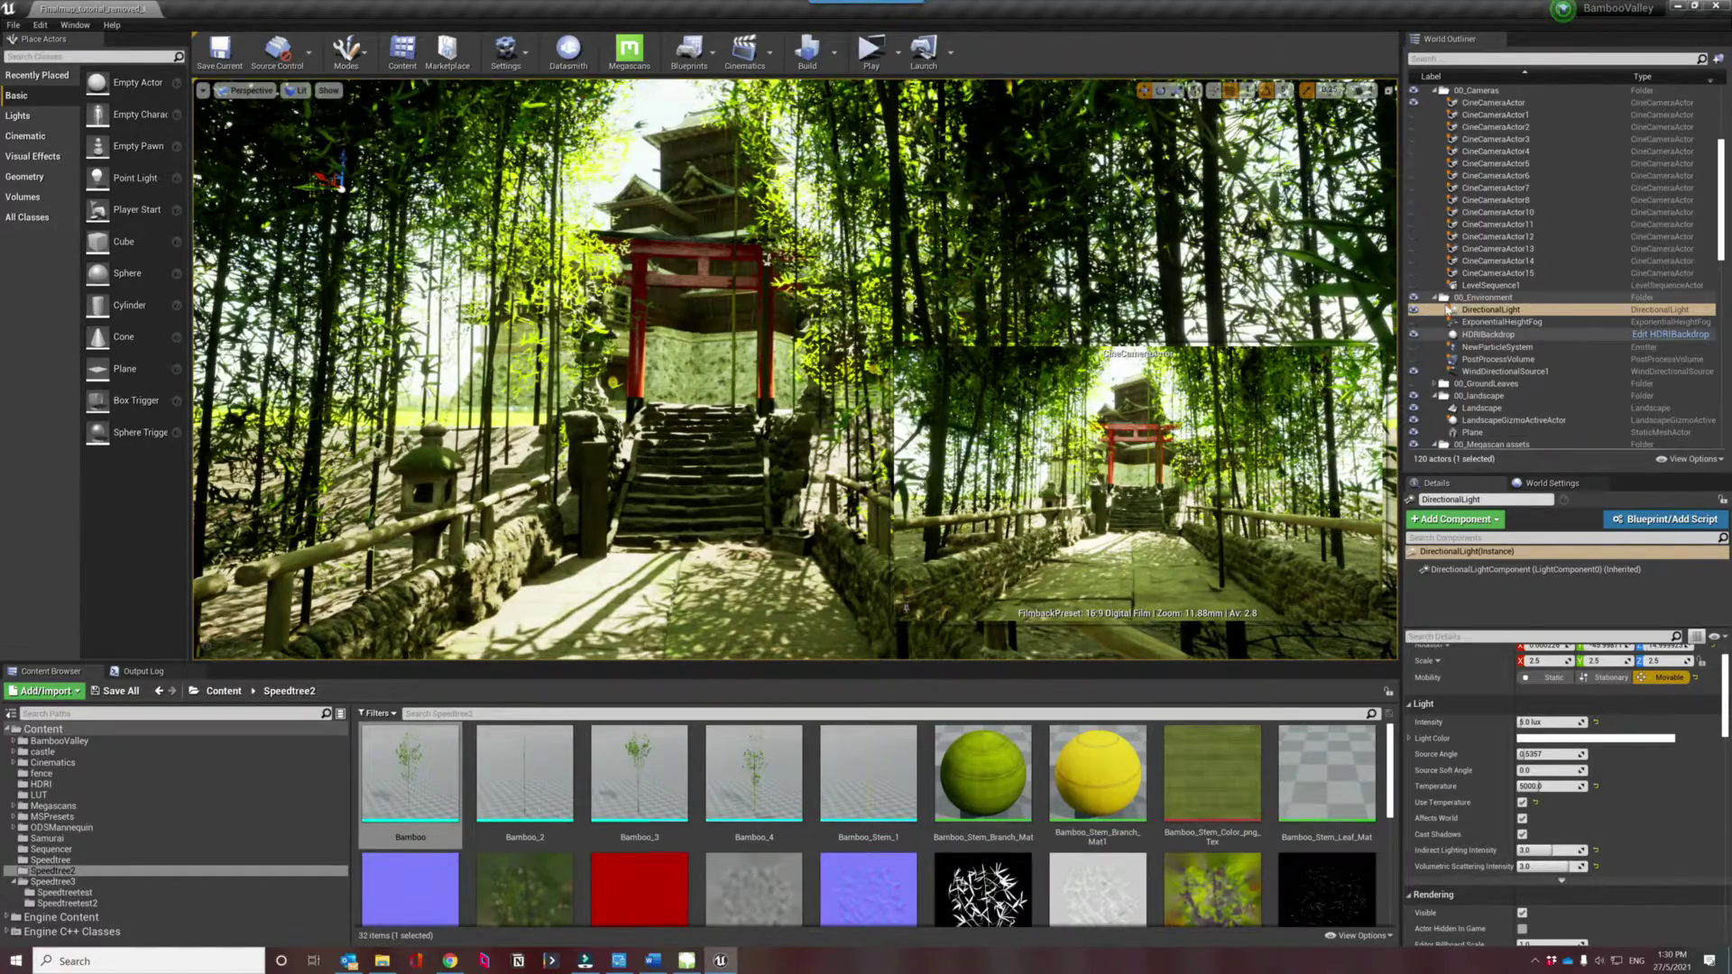
right_drag(812, 451, 735, 459)
key(s)
right_drag(1270, 595, 966, 294)
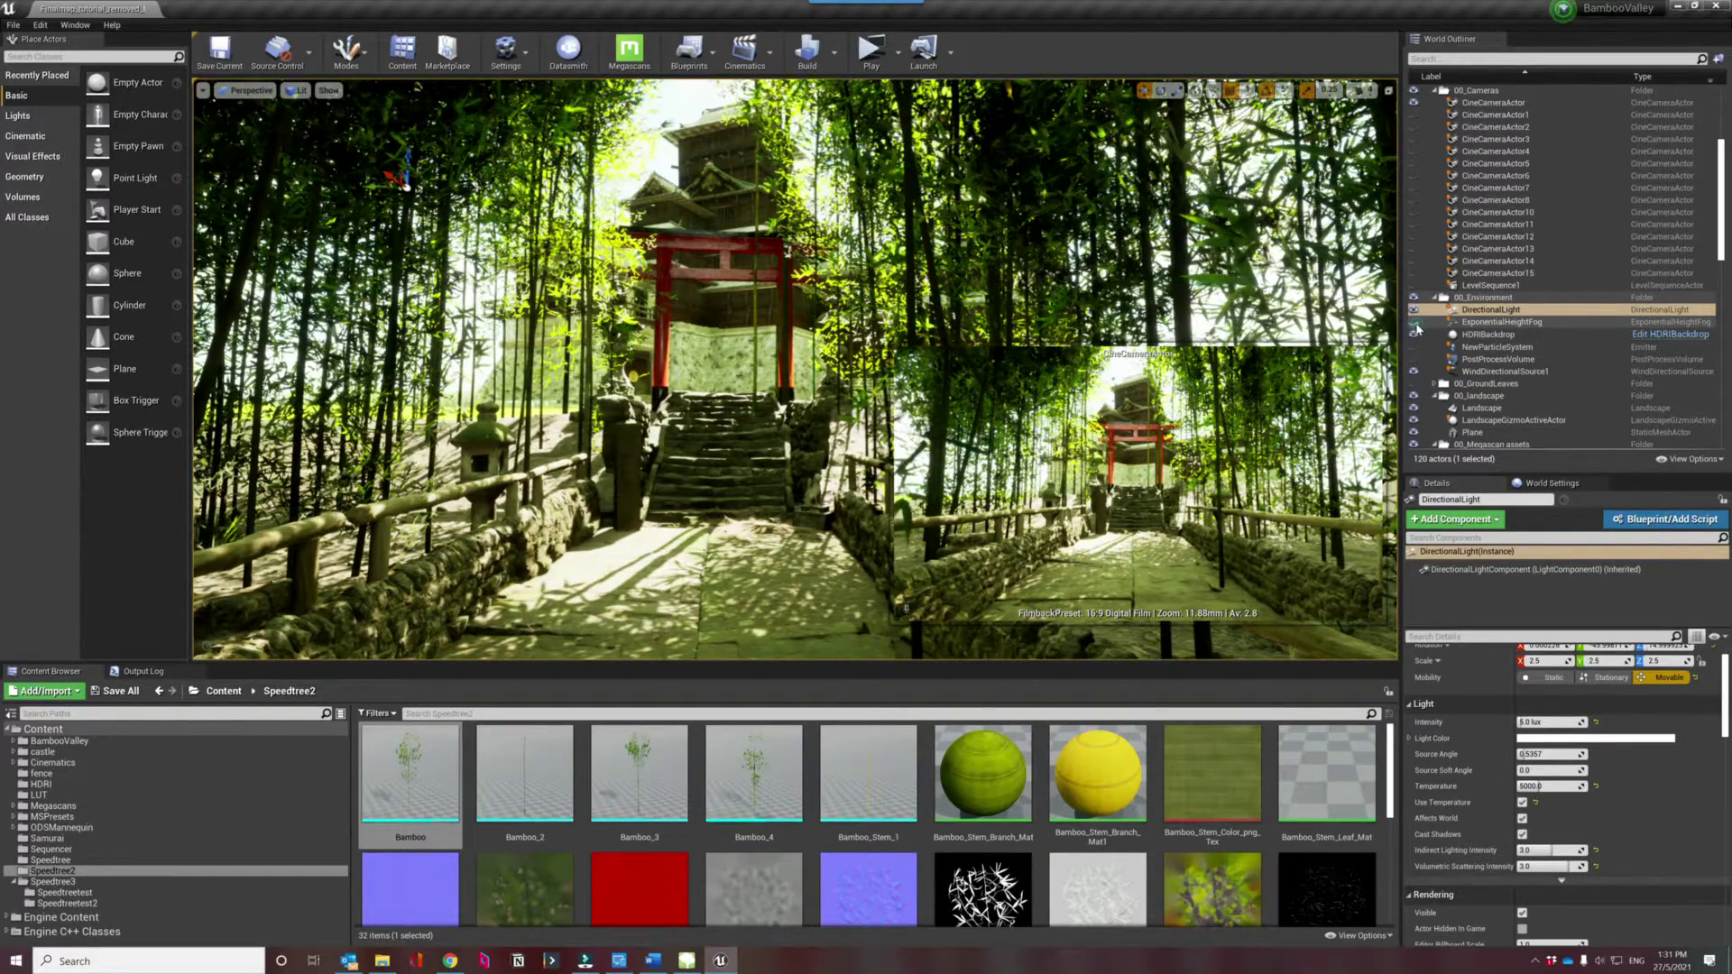
Make the ExponentialHeightFog visible and open its Fog Density value for editing.
click(1414, 322)
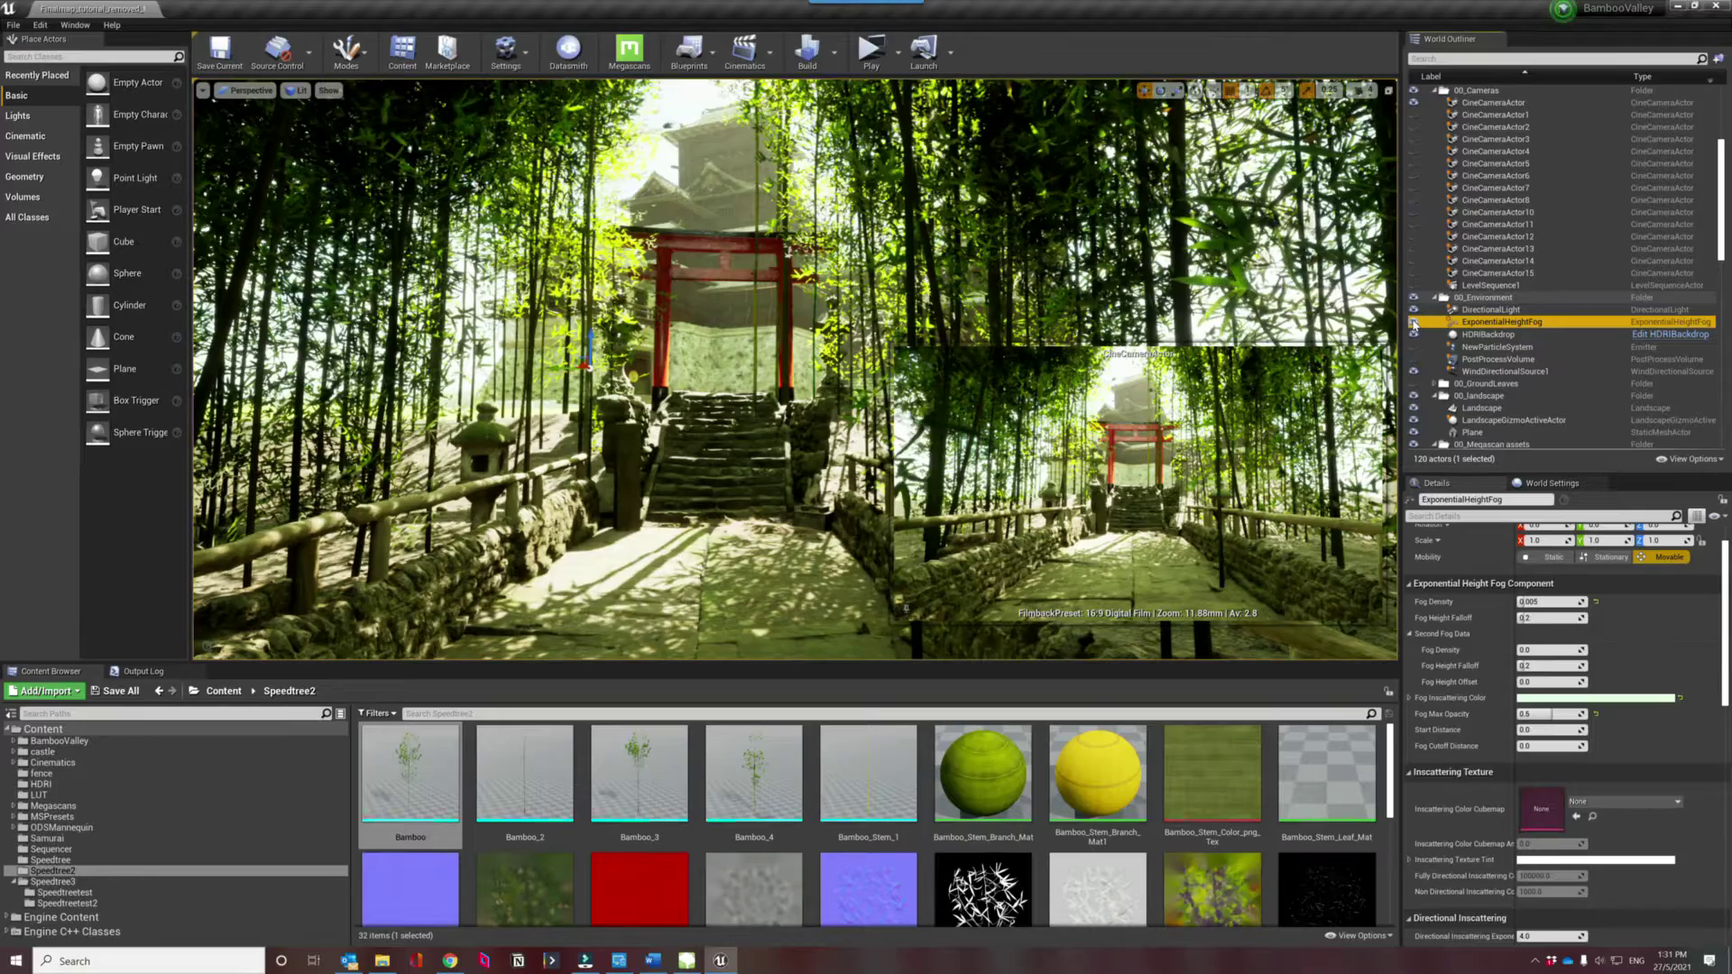
click(1413, 321)
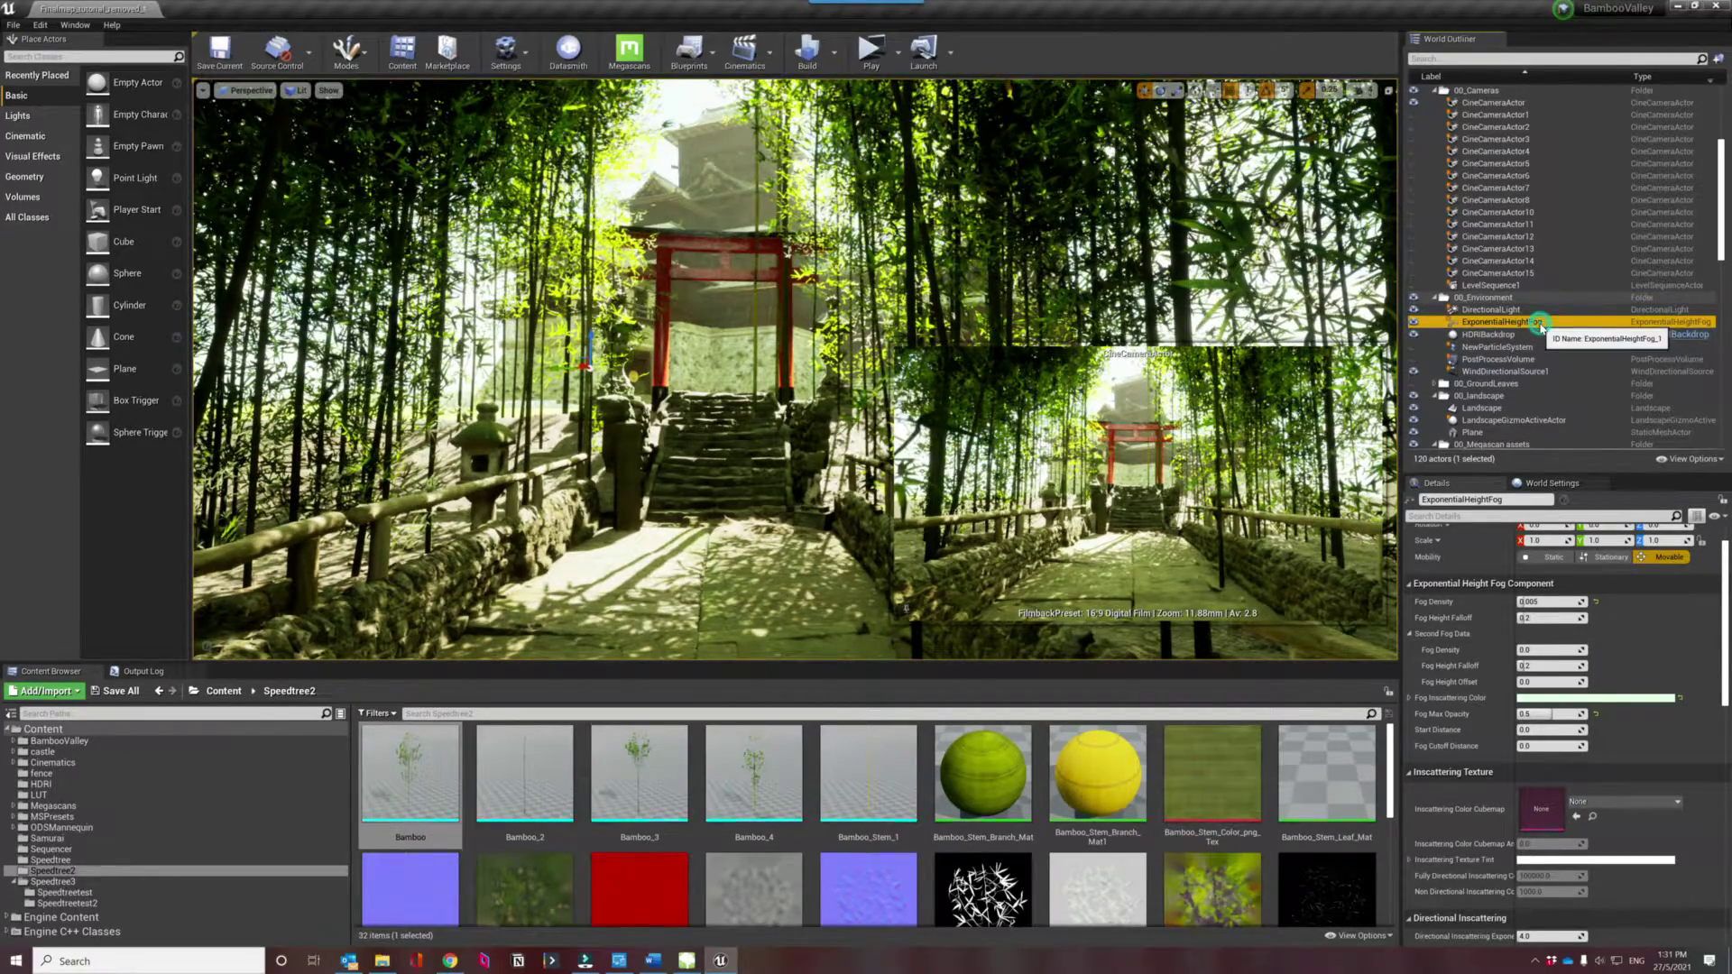
key(F2)
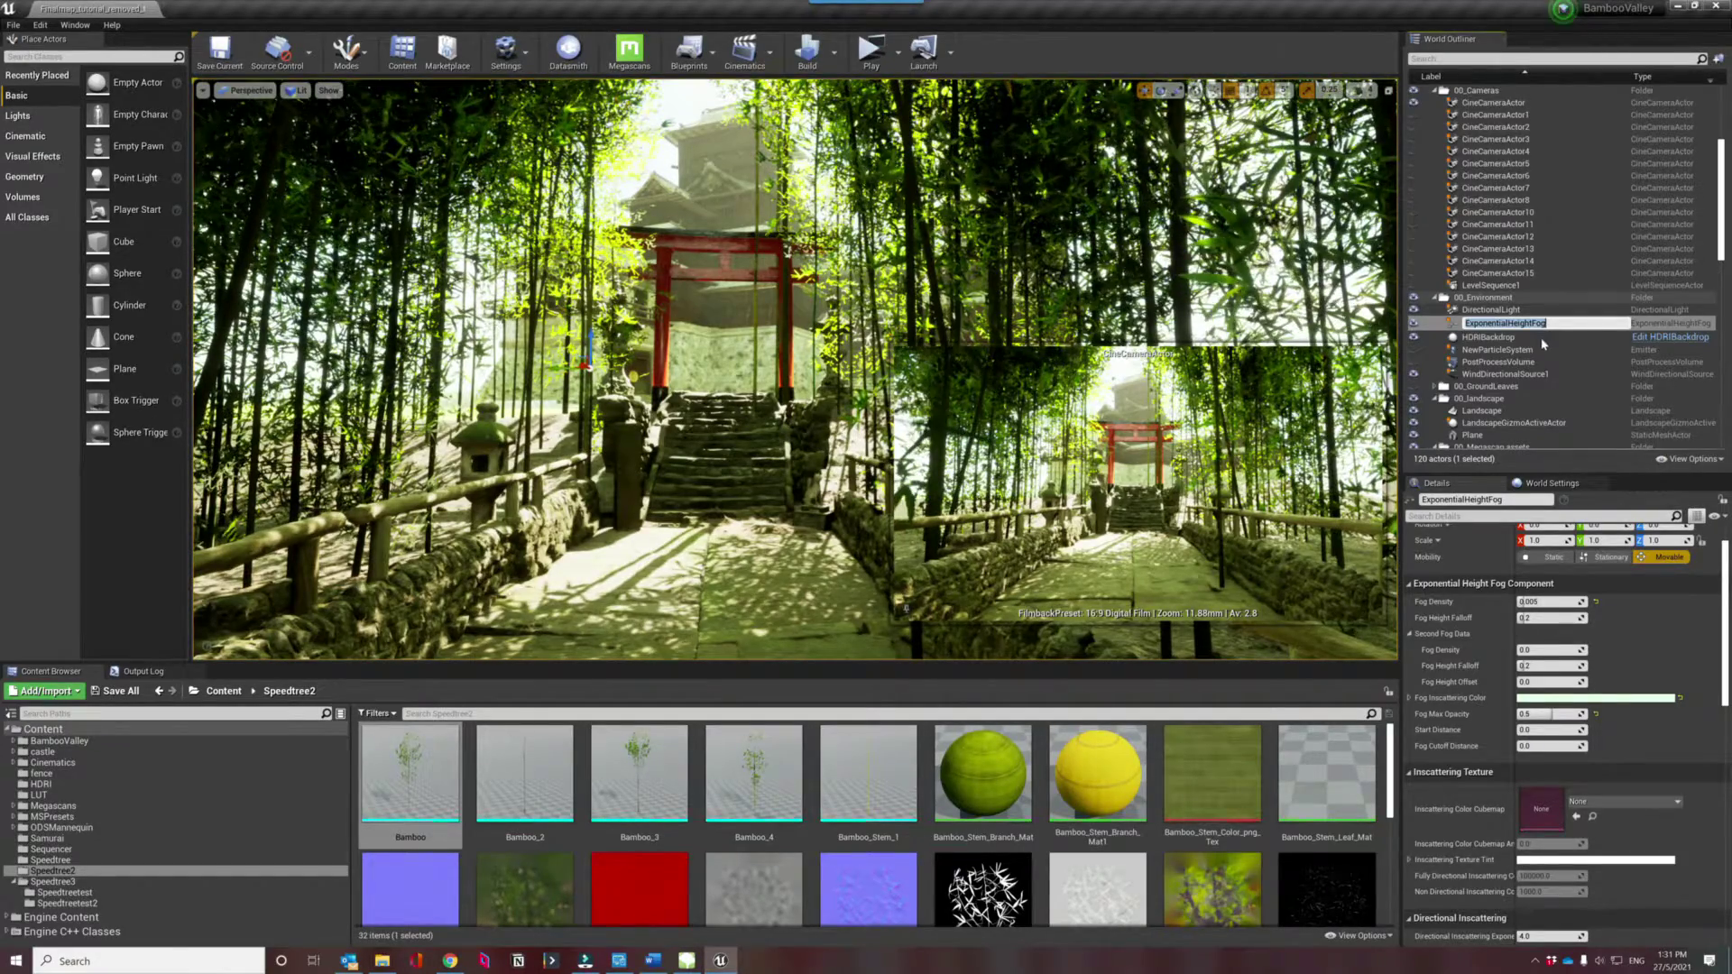
key(Return)
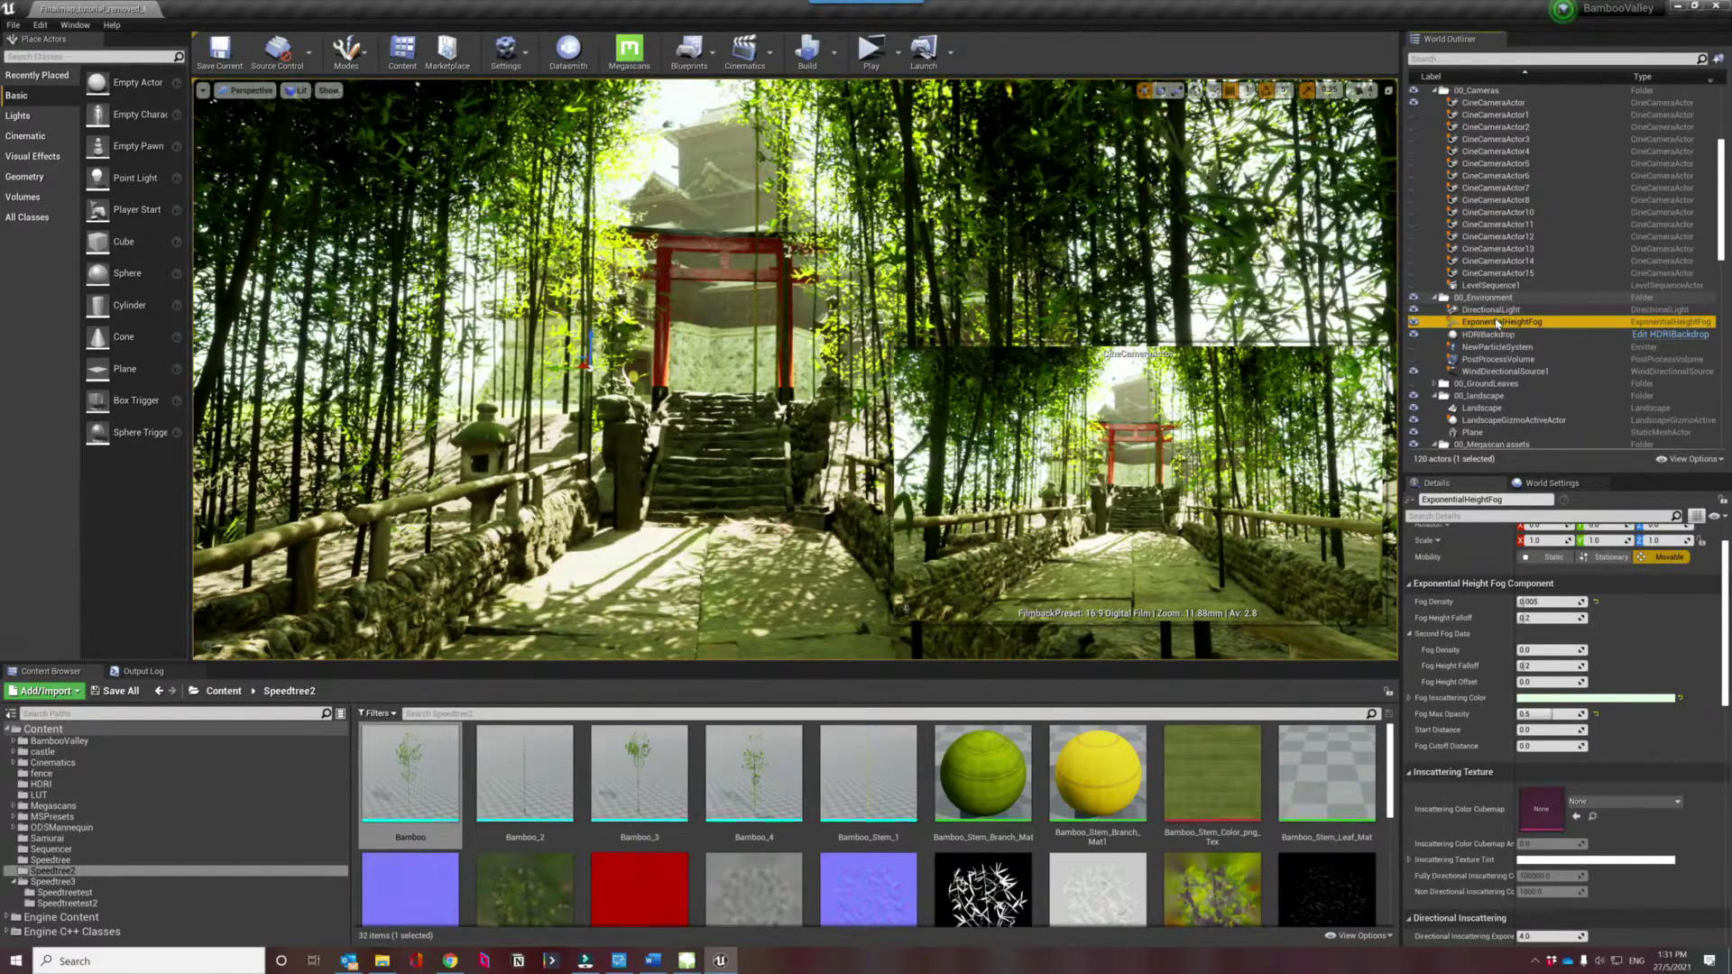
scroll(1544, 596, down, 1)
click(1544, 580)
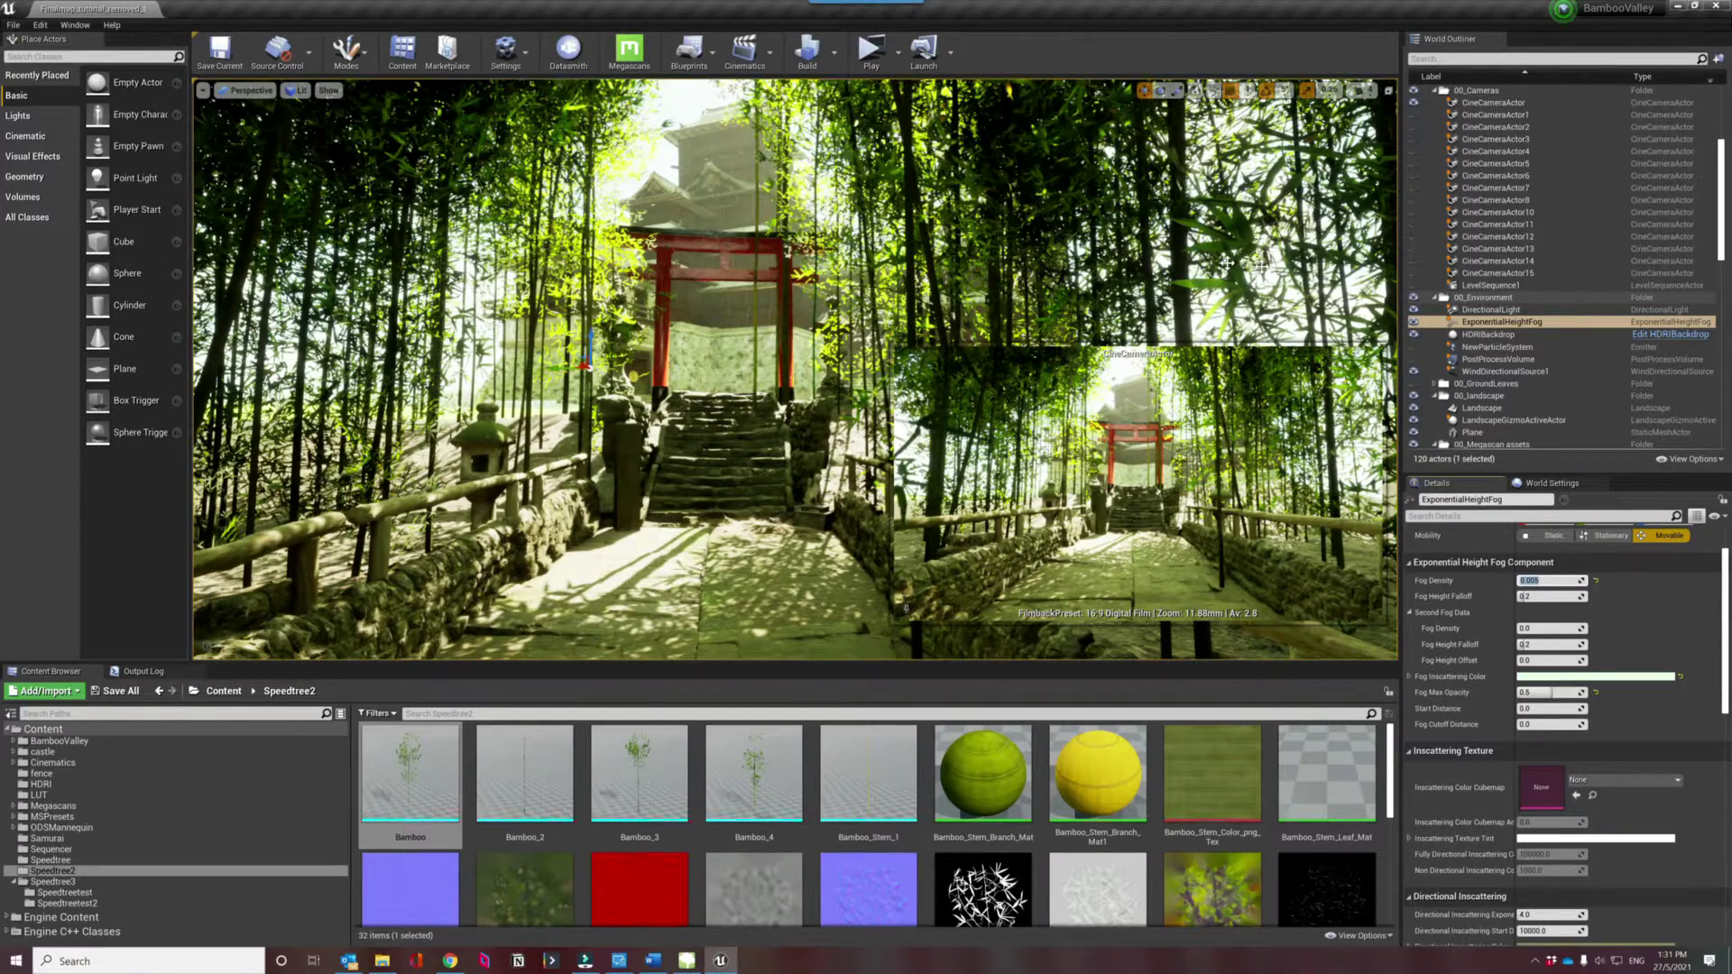
Make the NewParticleSystem emitter visible and select the PostProcessVolume.
click(1416, 347)
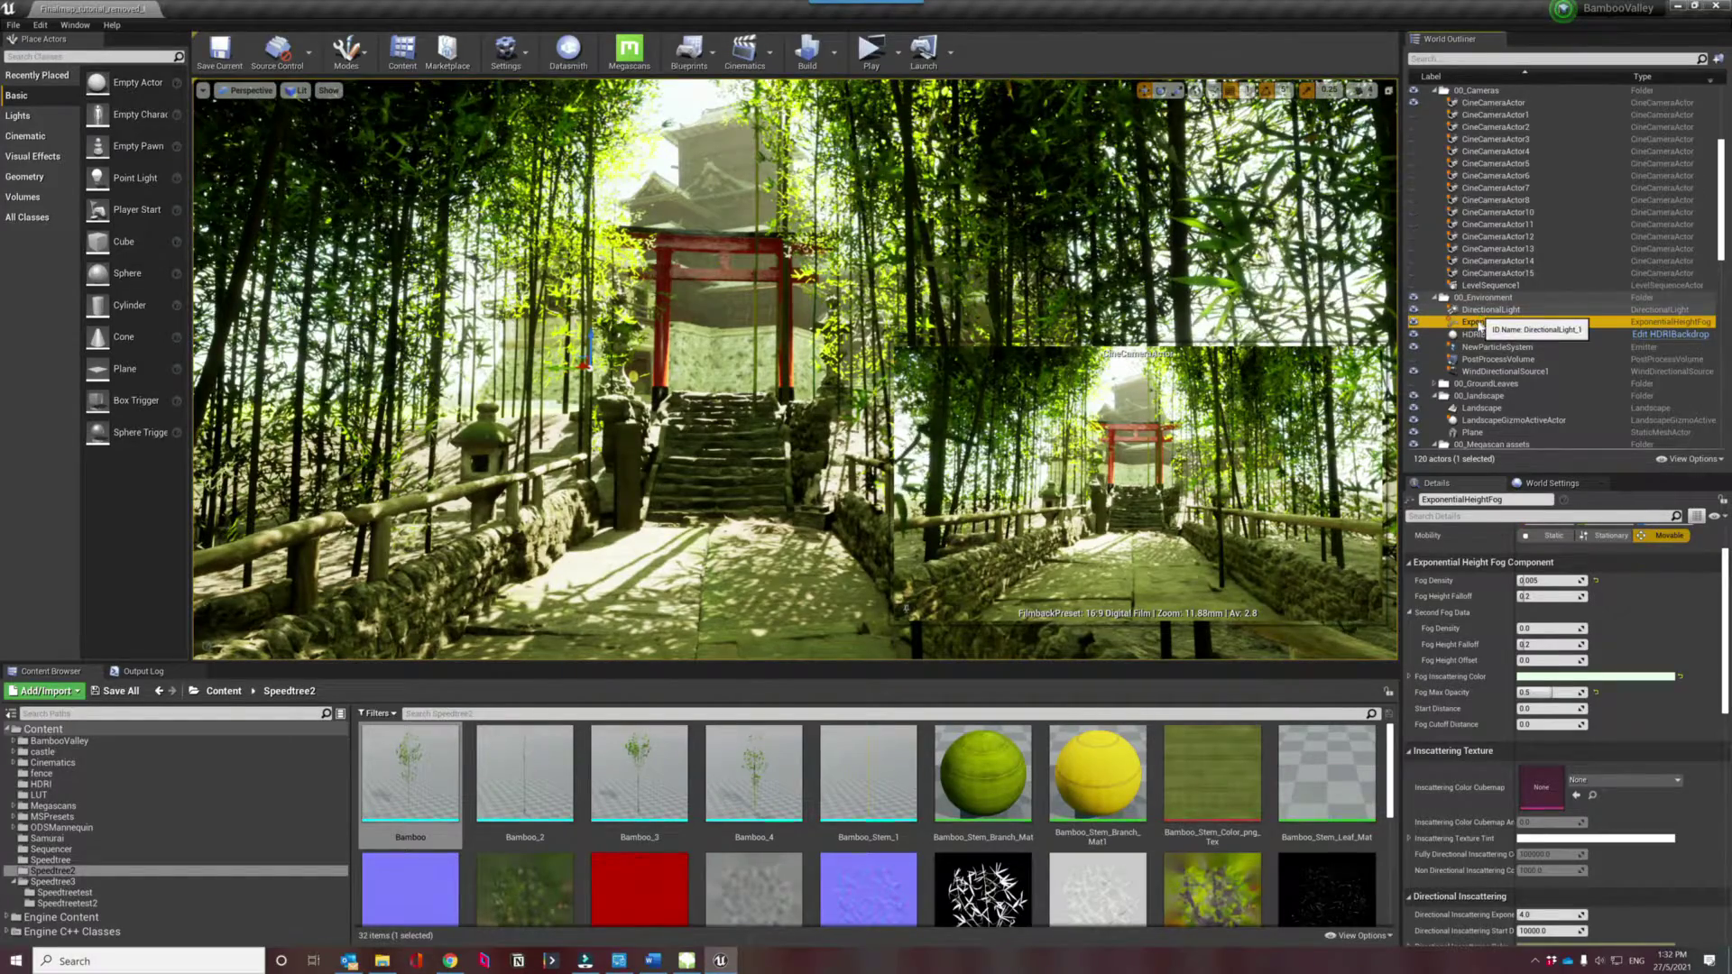
scroll(1488, 271, down, 2)
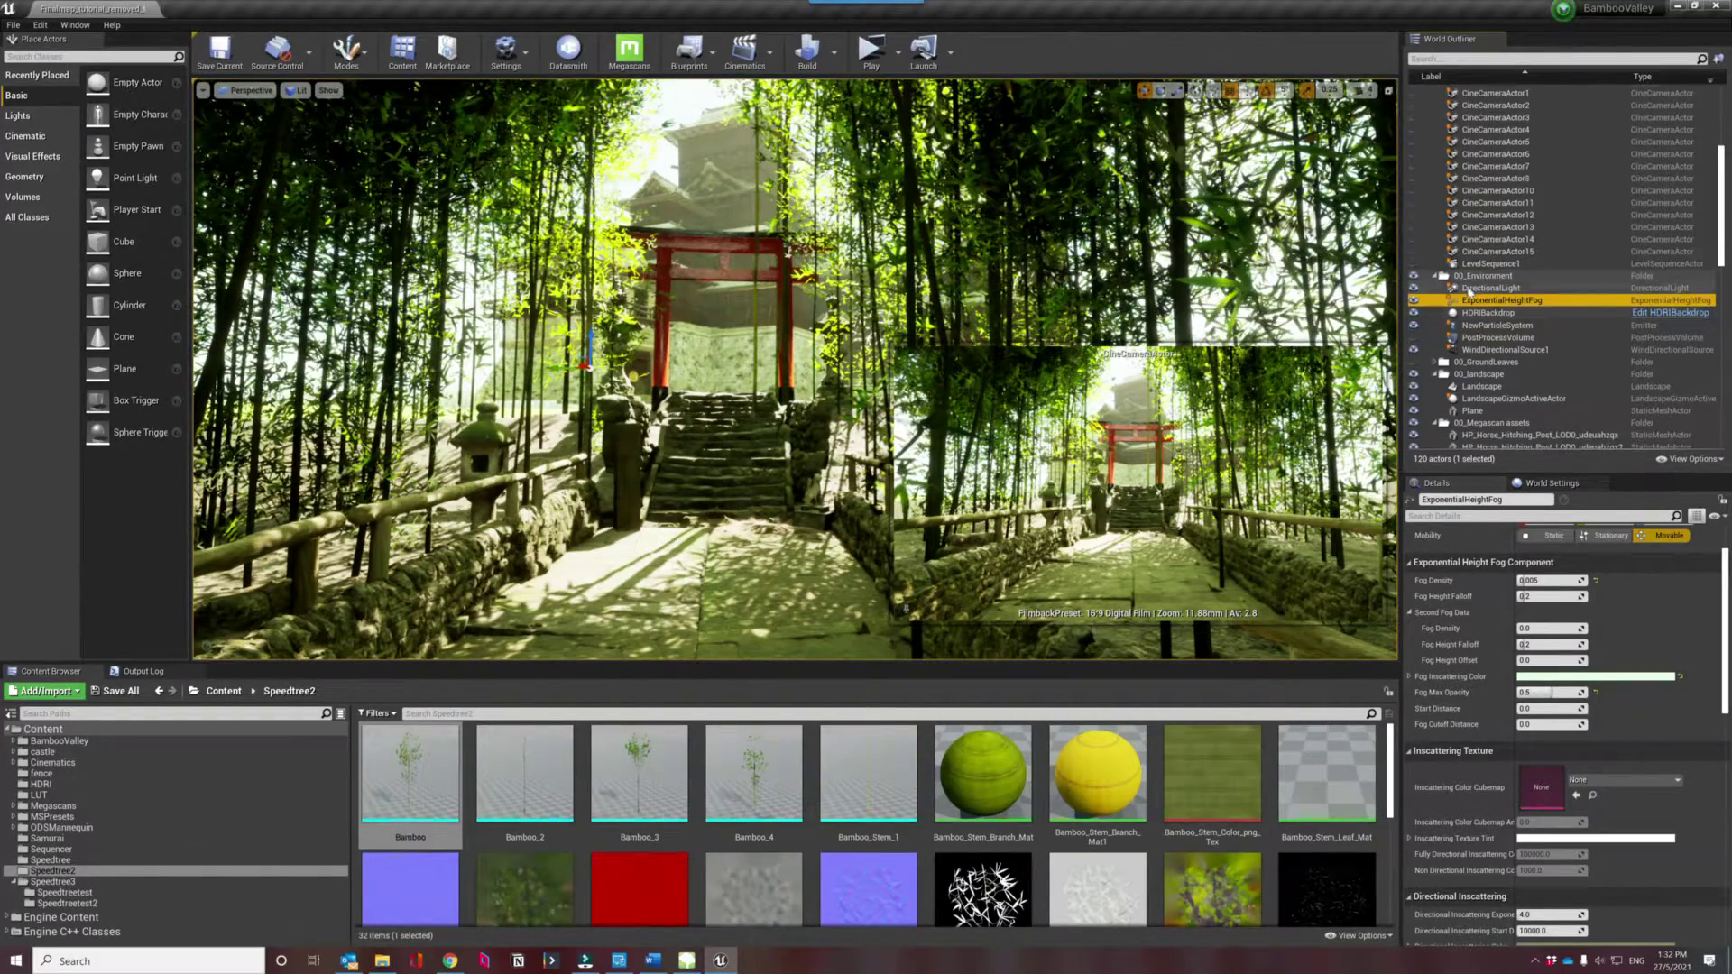
scroll(1520, 206, up, 4)
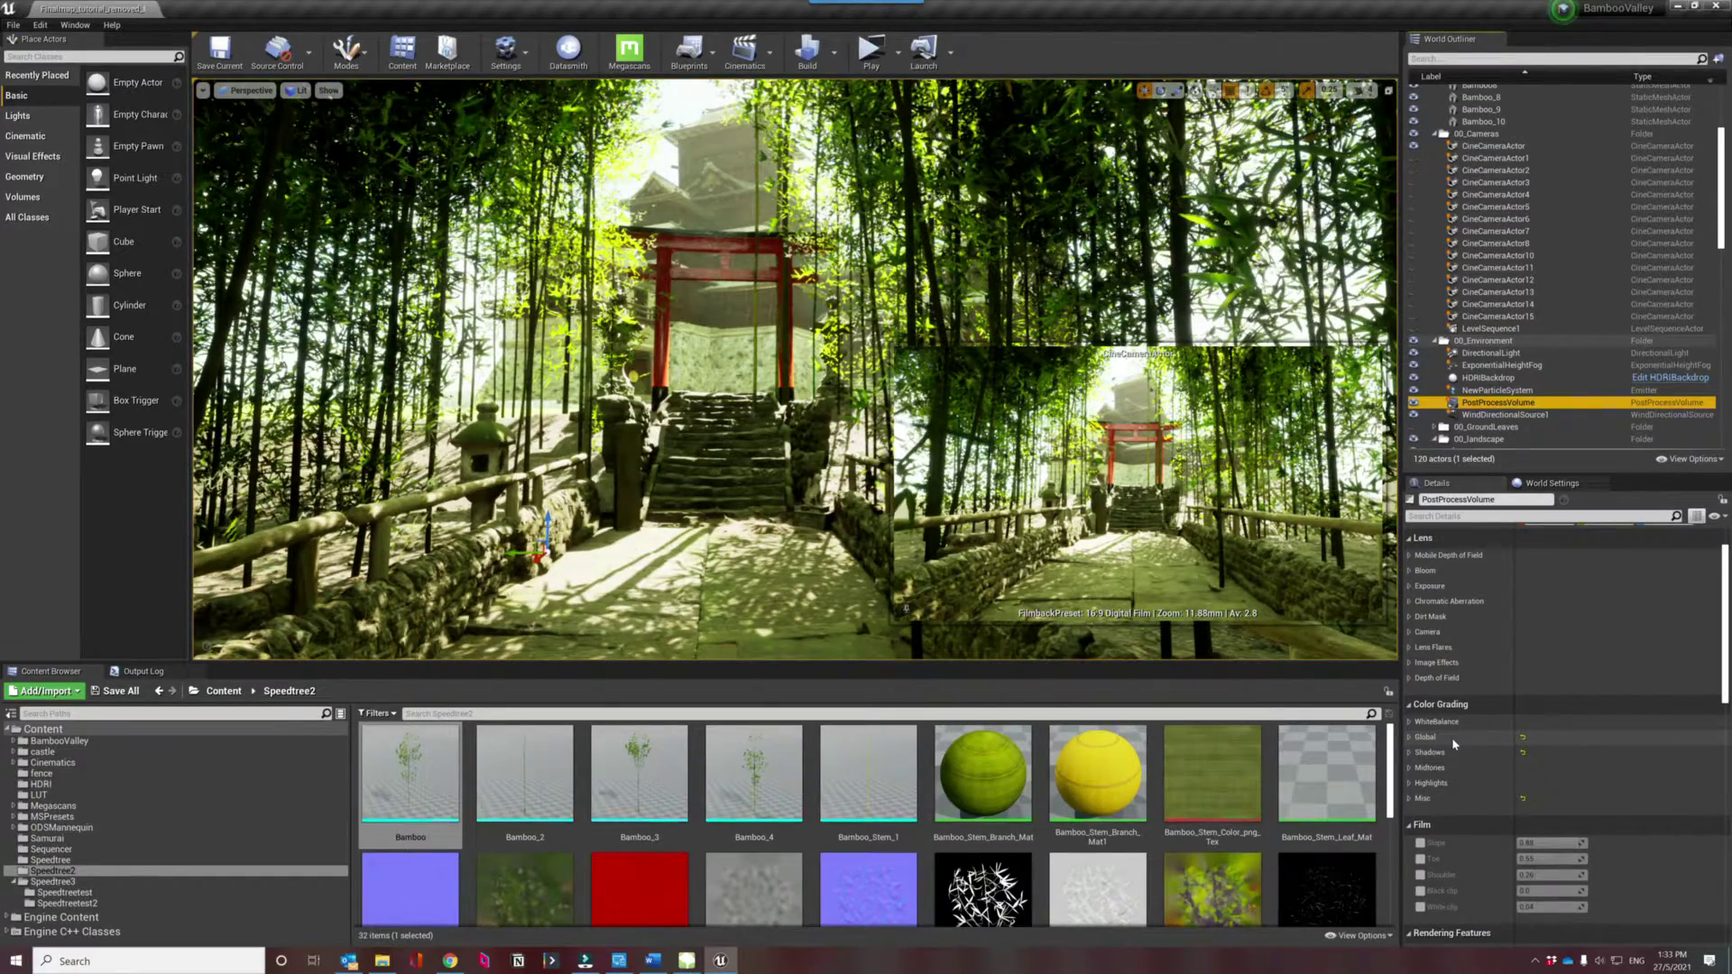
Examine the PostProcessVolume's global saturation and contrast values and the contrast setting of its shadows.
click(1411, 737)
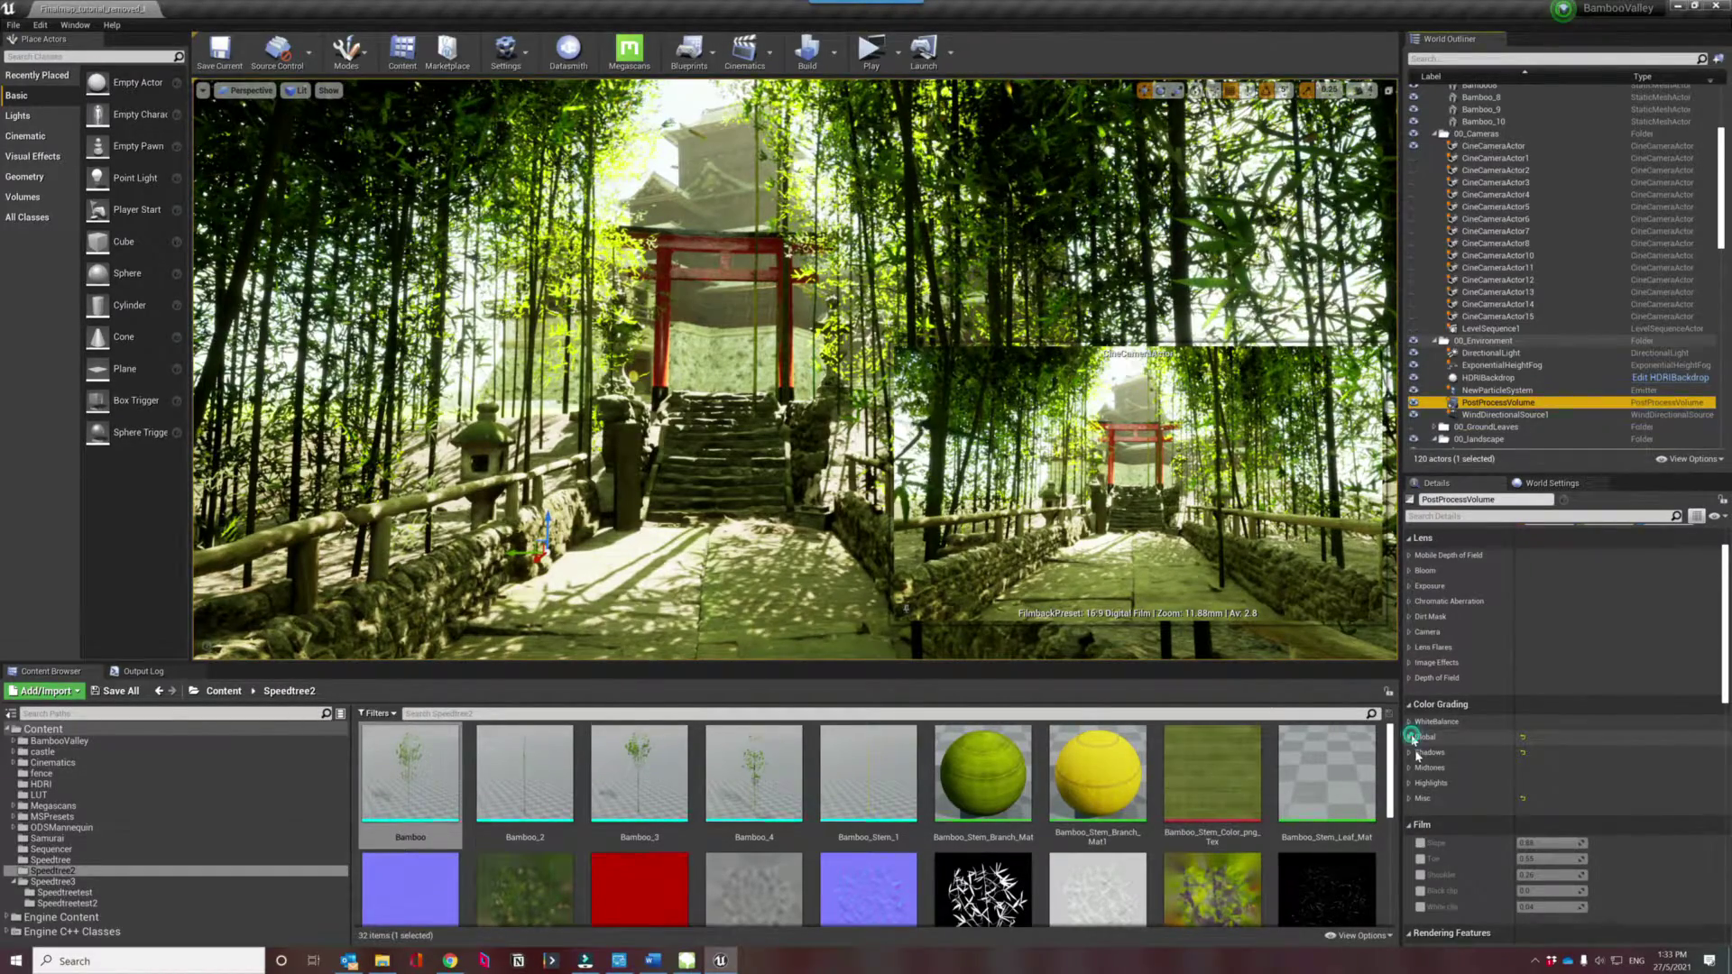
scroll(1434, 722, down, 1)
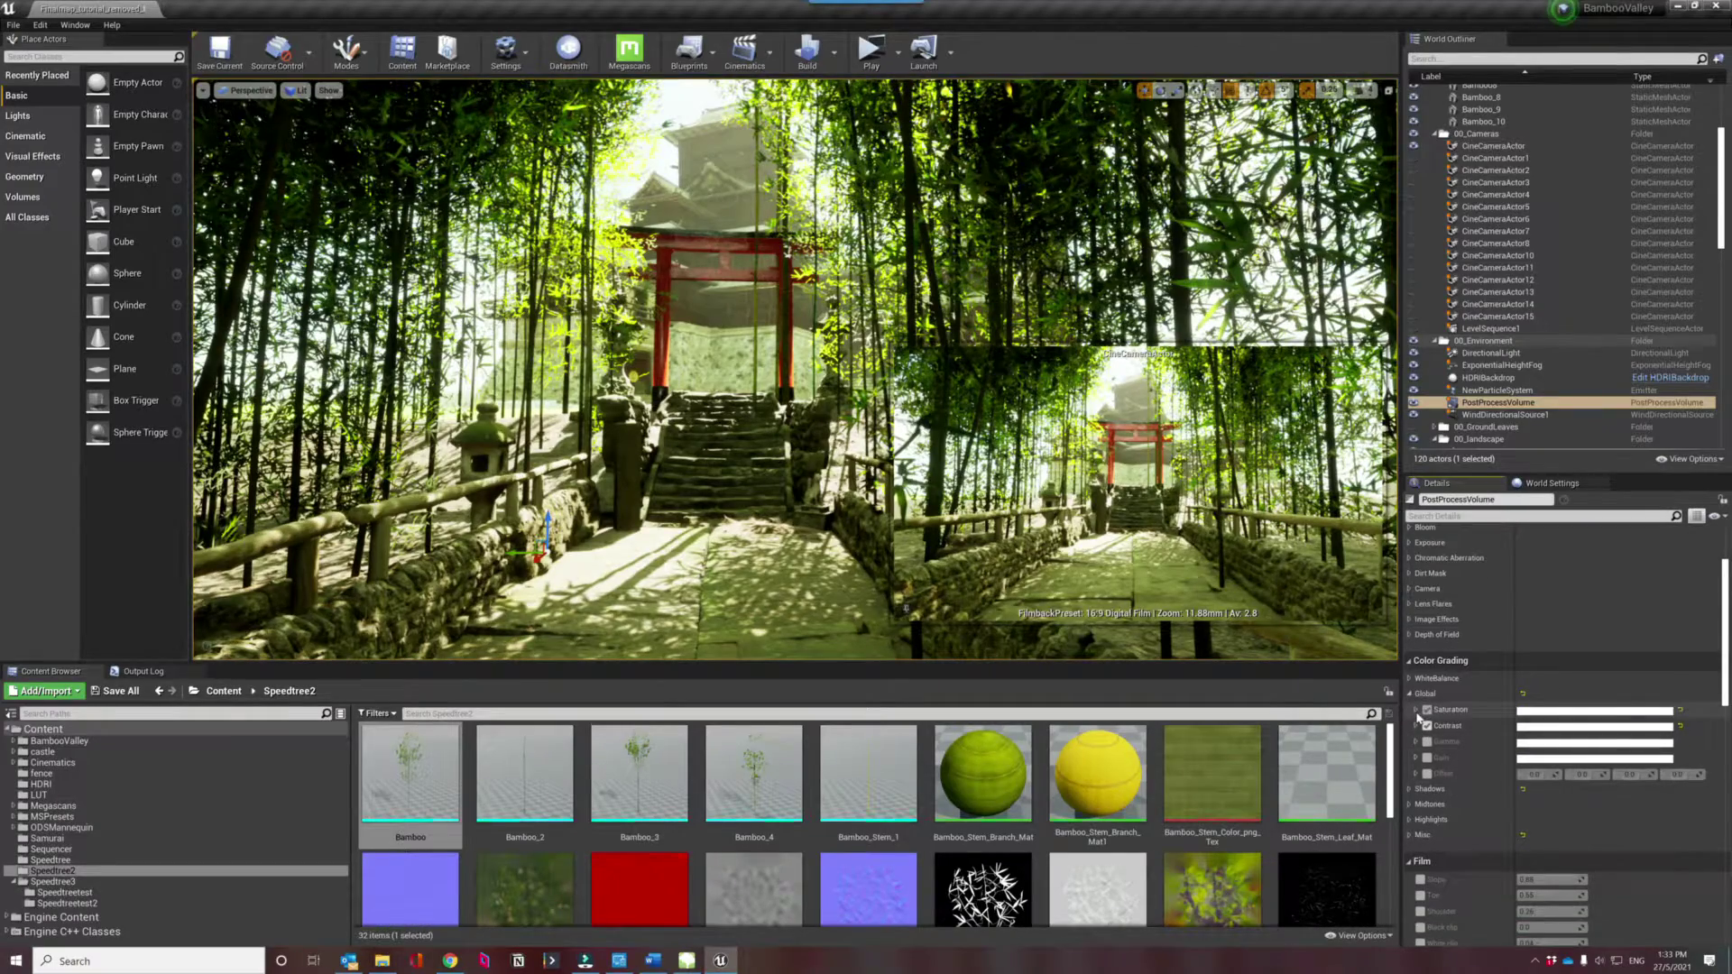
click(1415, 711)
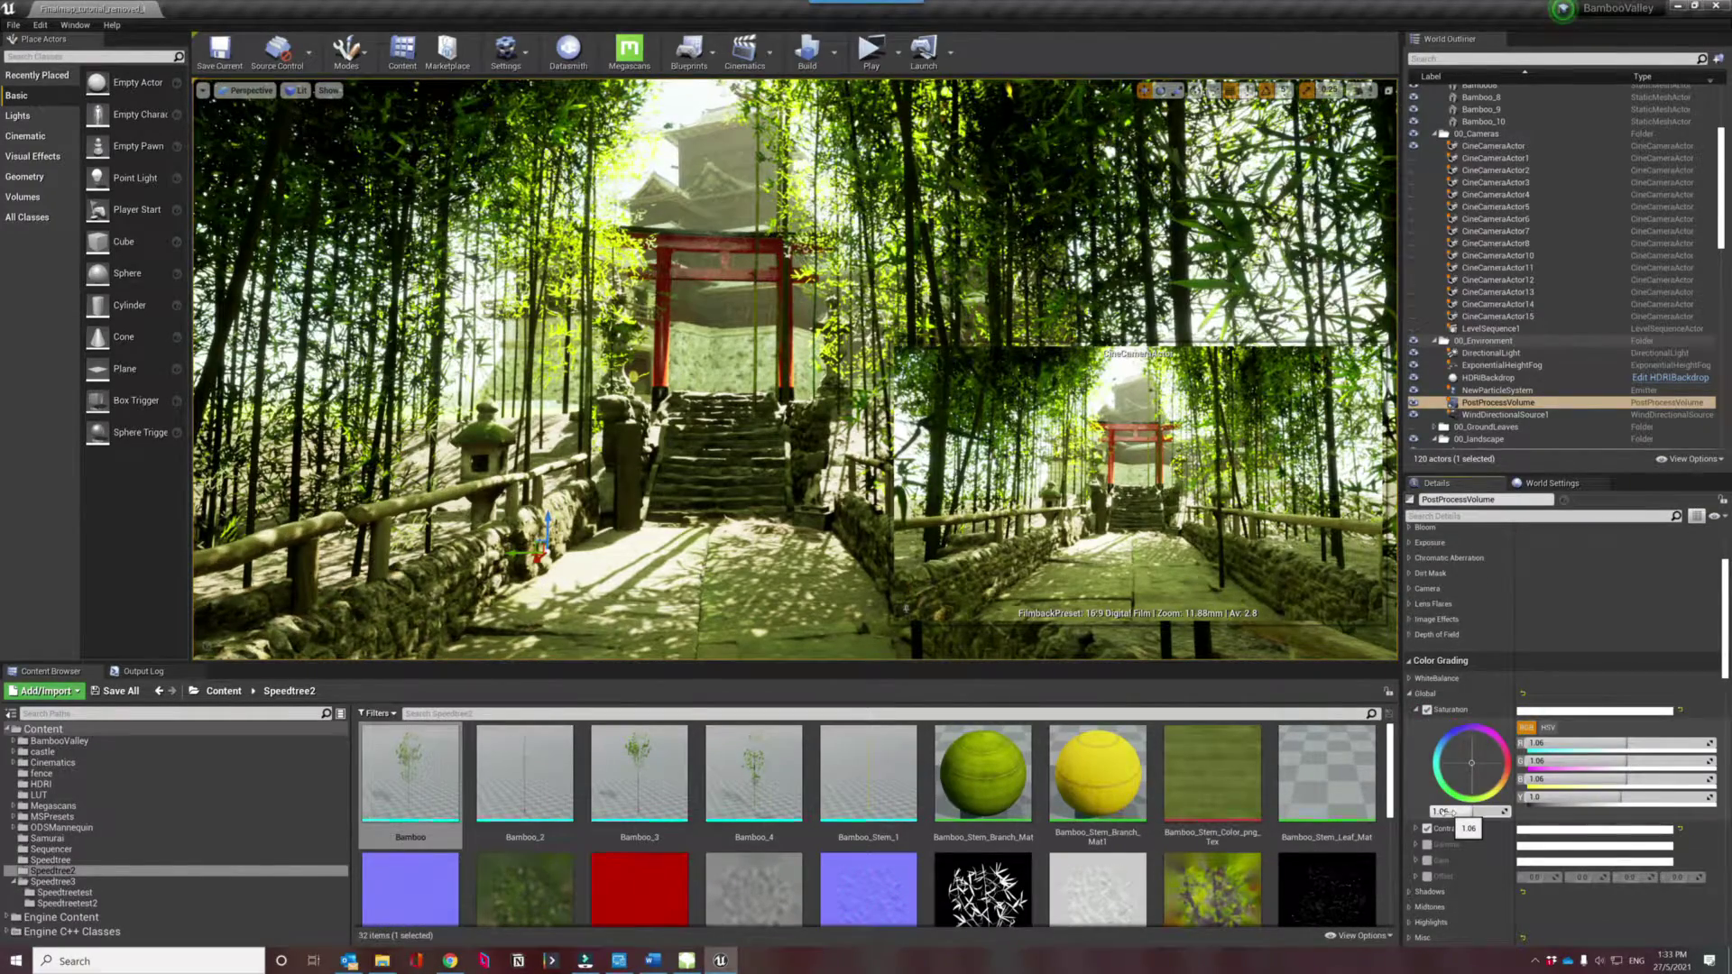
click(1415, 827)
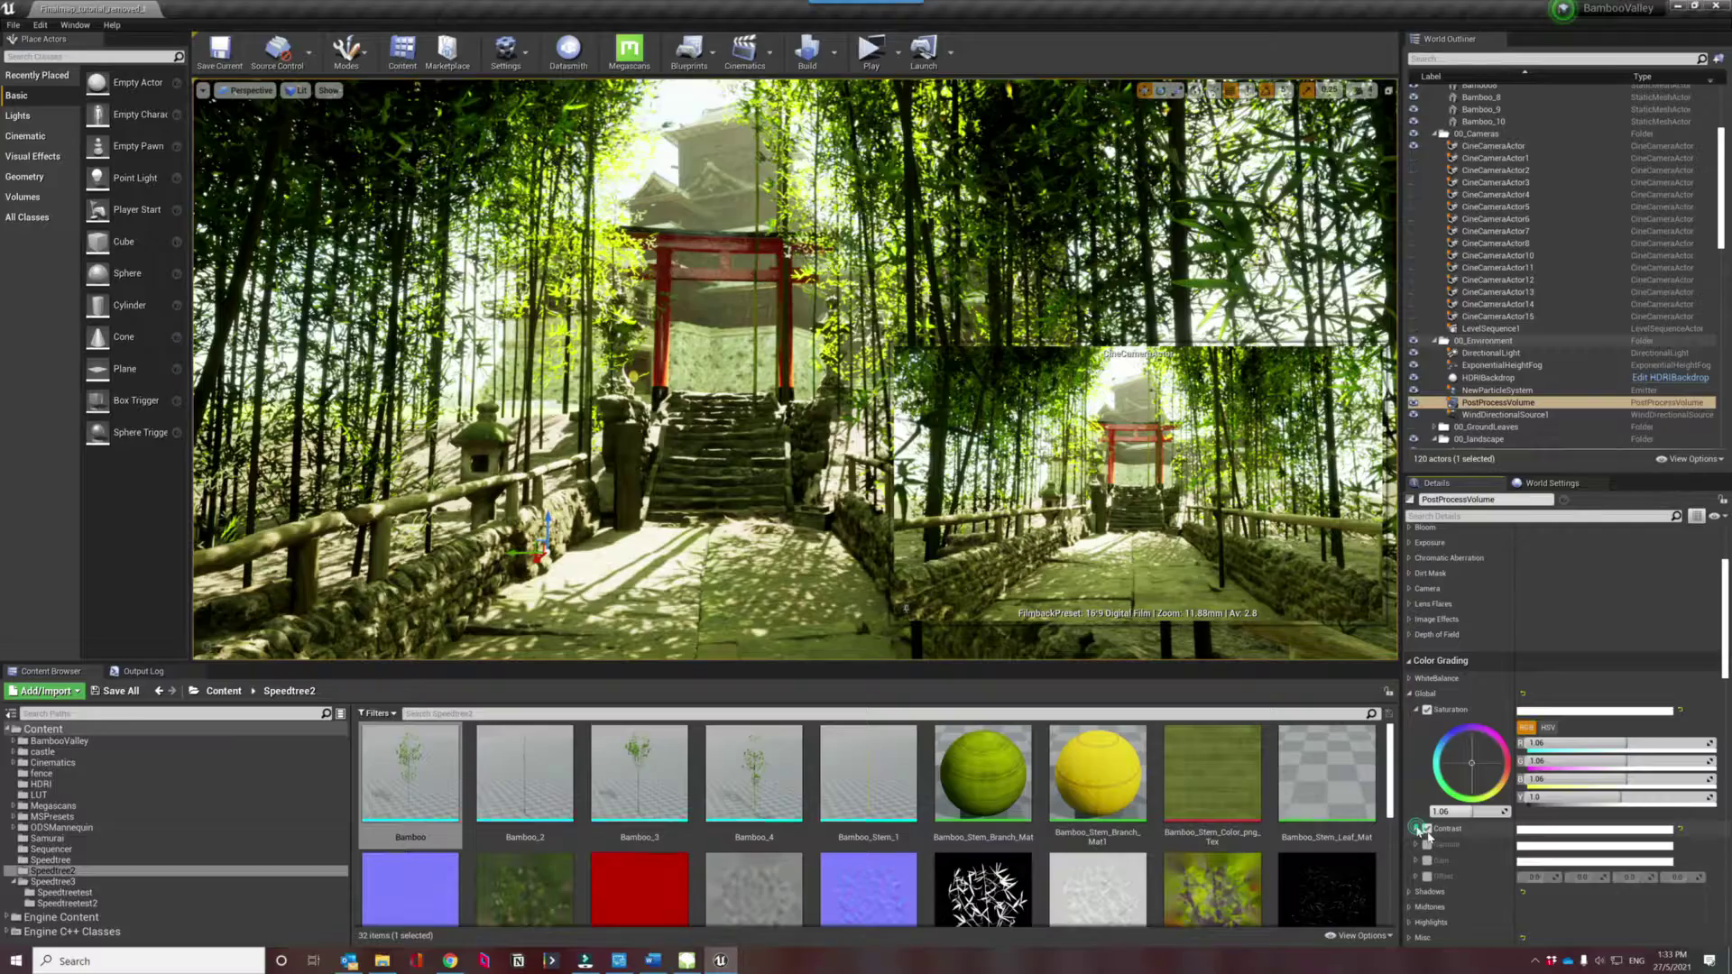
scroll(1472, 888, down, 1)
scroll(1472, 888, down, 5)
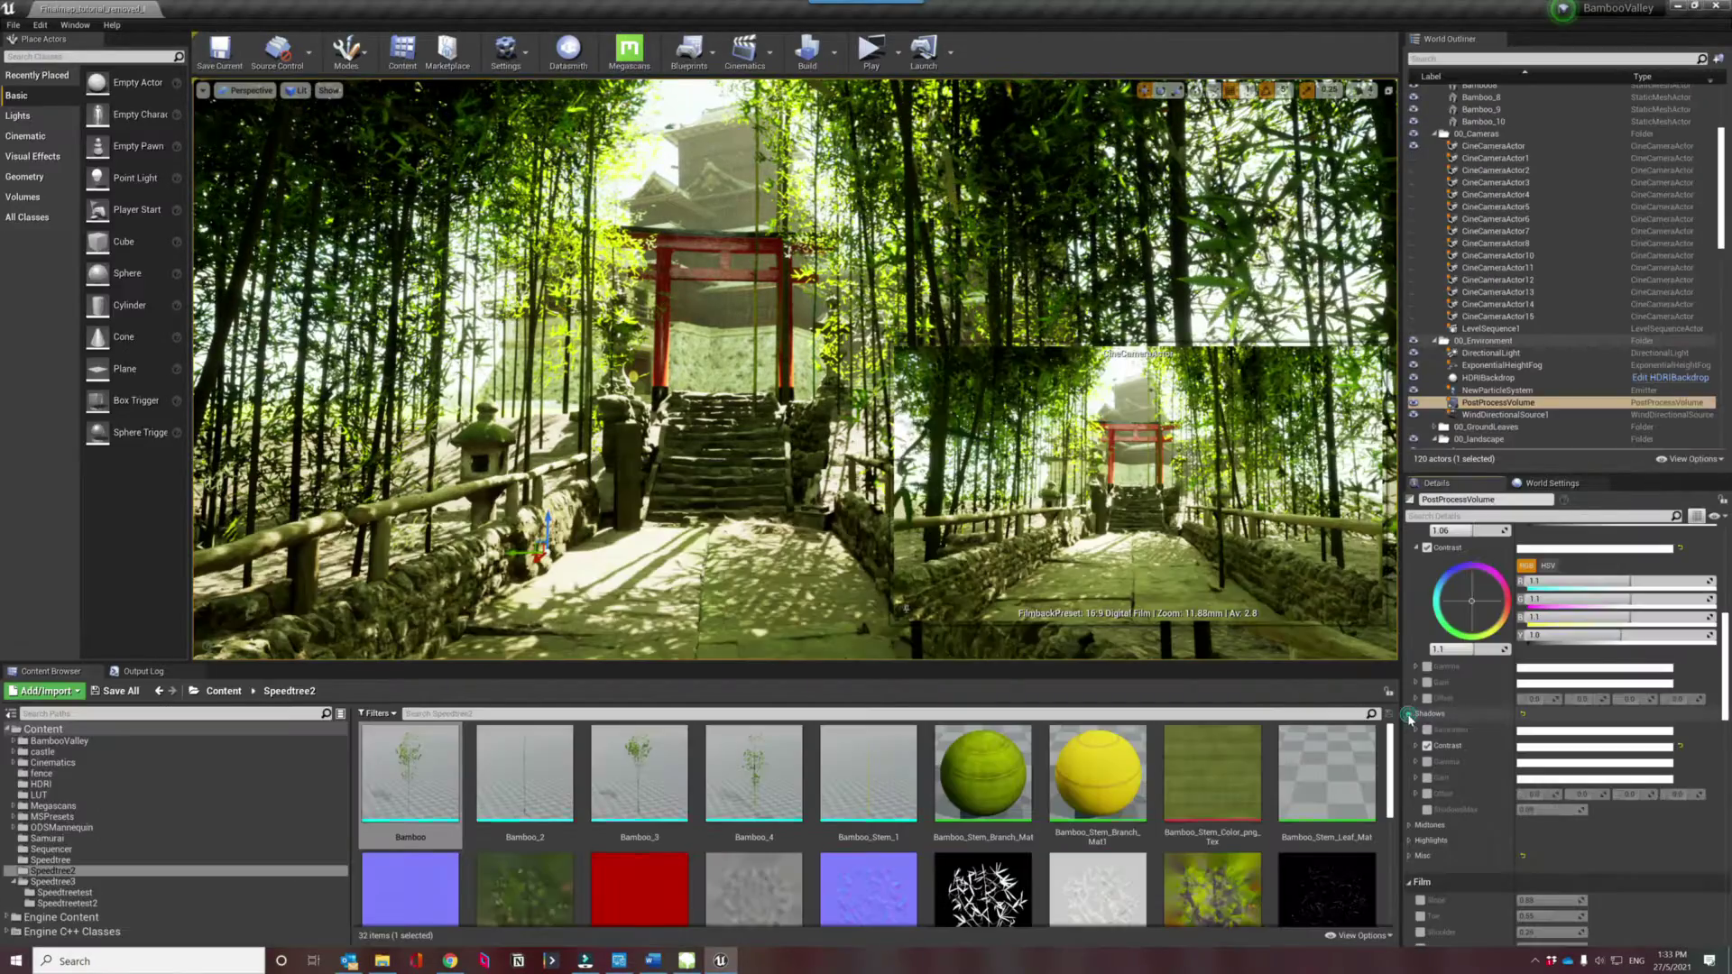
click(1418, 714)
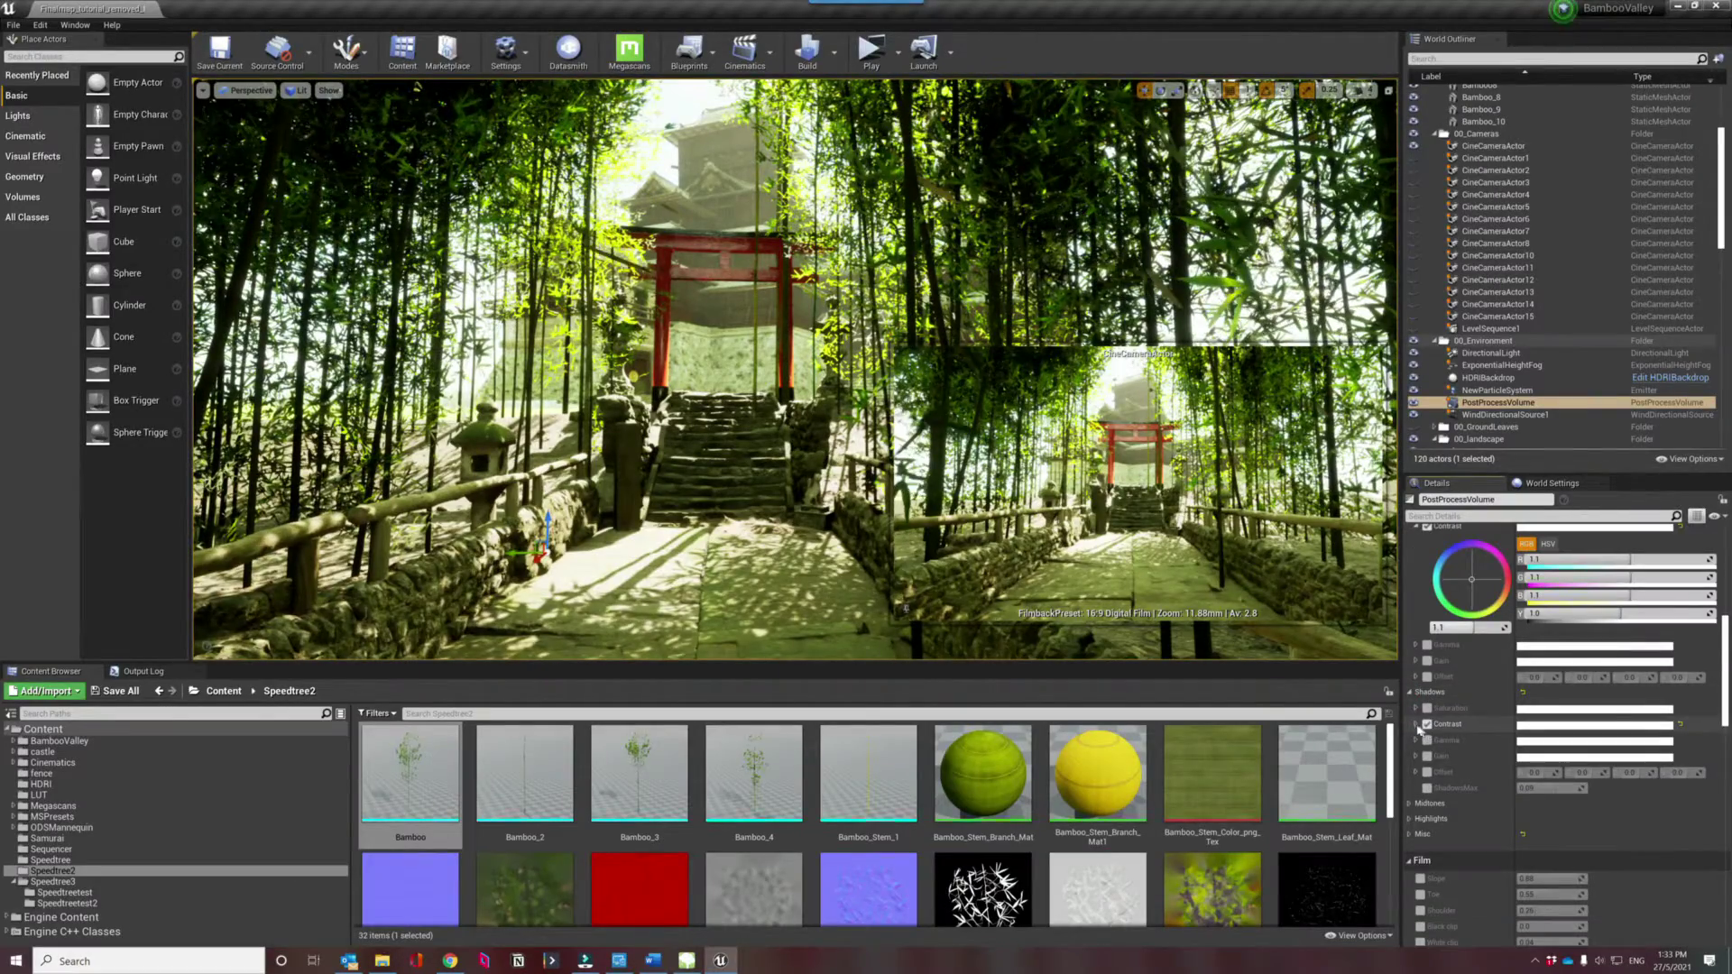
click(1416, 725)
scroll(1429, 807, down, 3)
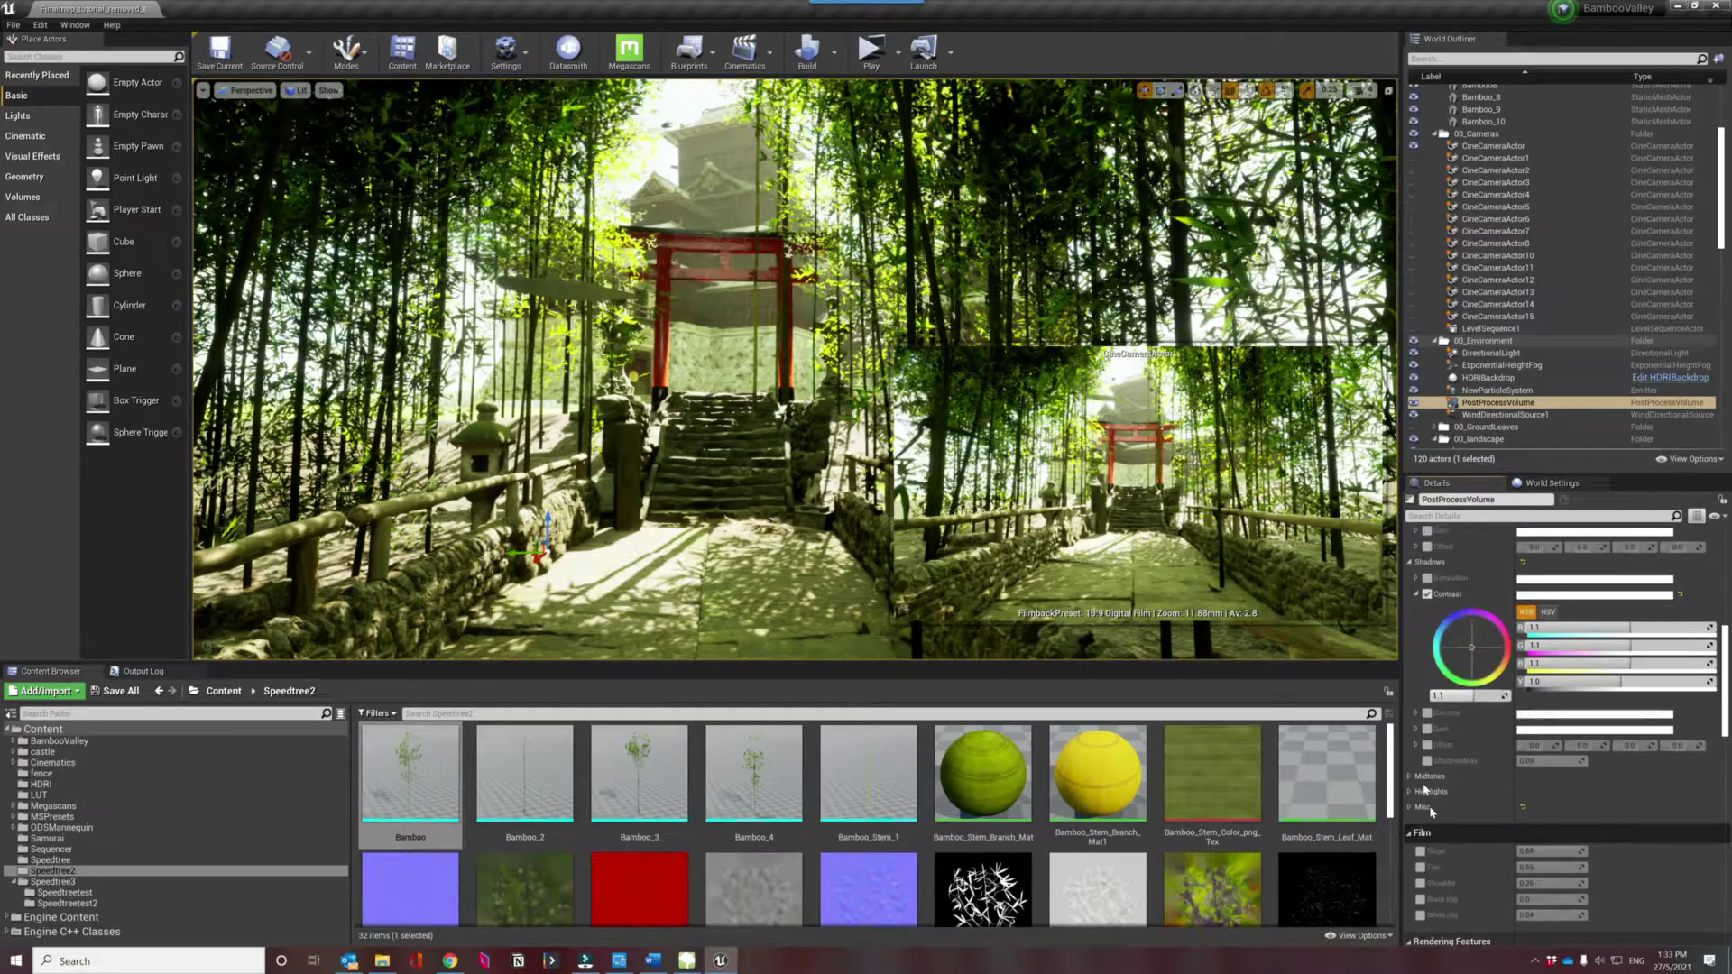
Set the Scene Color Tint to a pale green with saturation about 0.32 and review the remaining PostProcessVolume settings.
click(1425, 807)
scroll(1461, 785, down, 3)
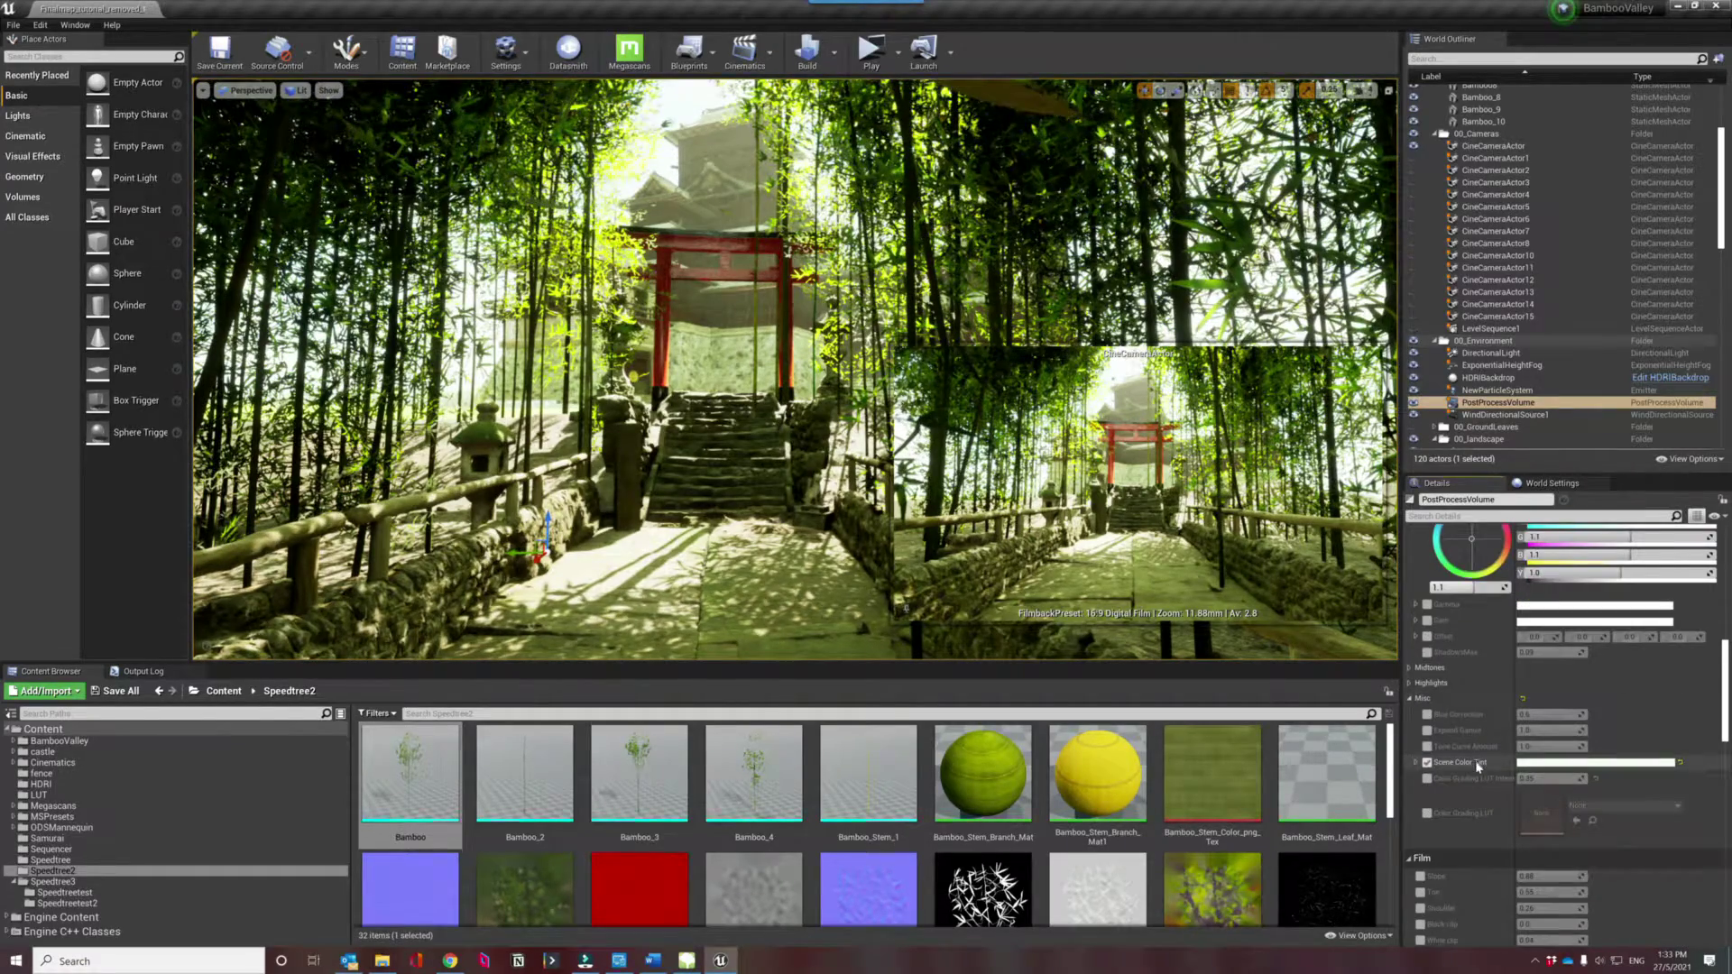
click(1546, 764)
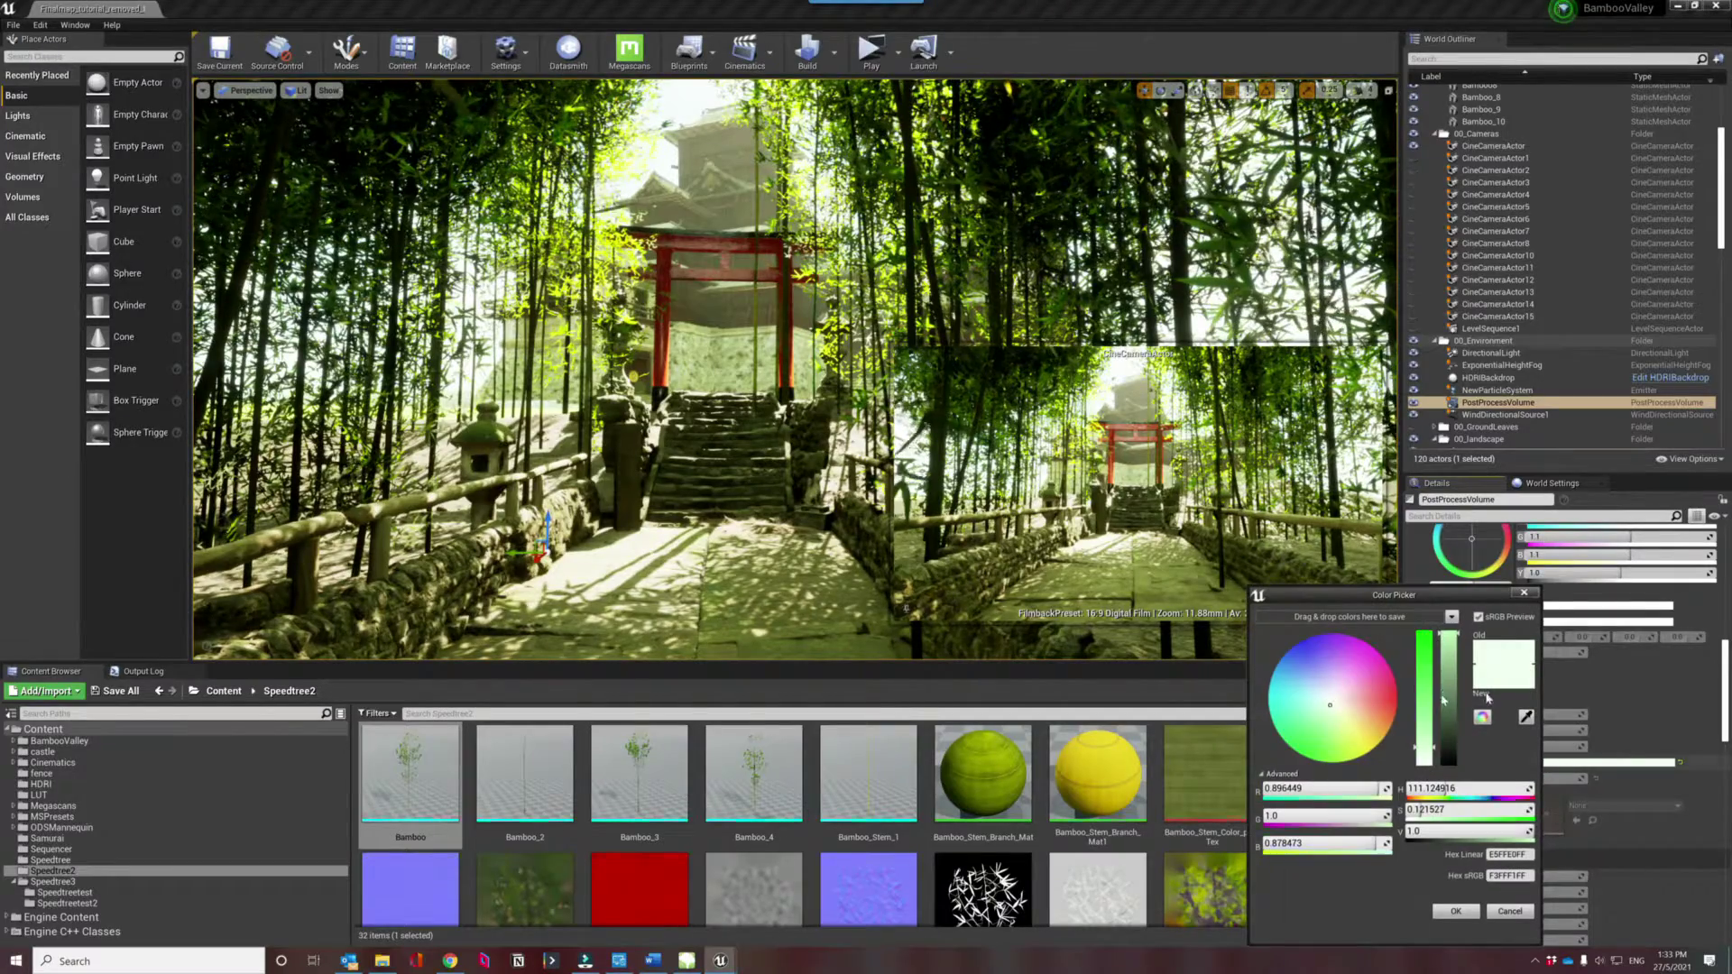
click(1431, 646)
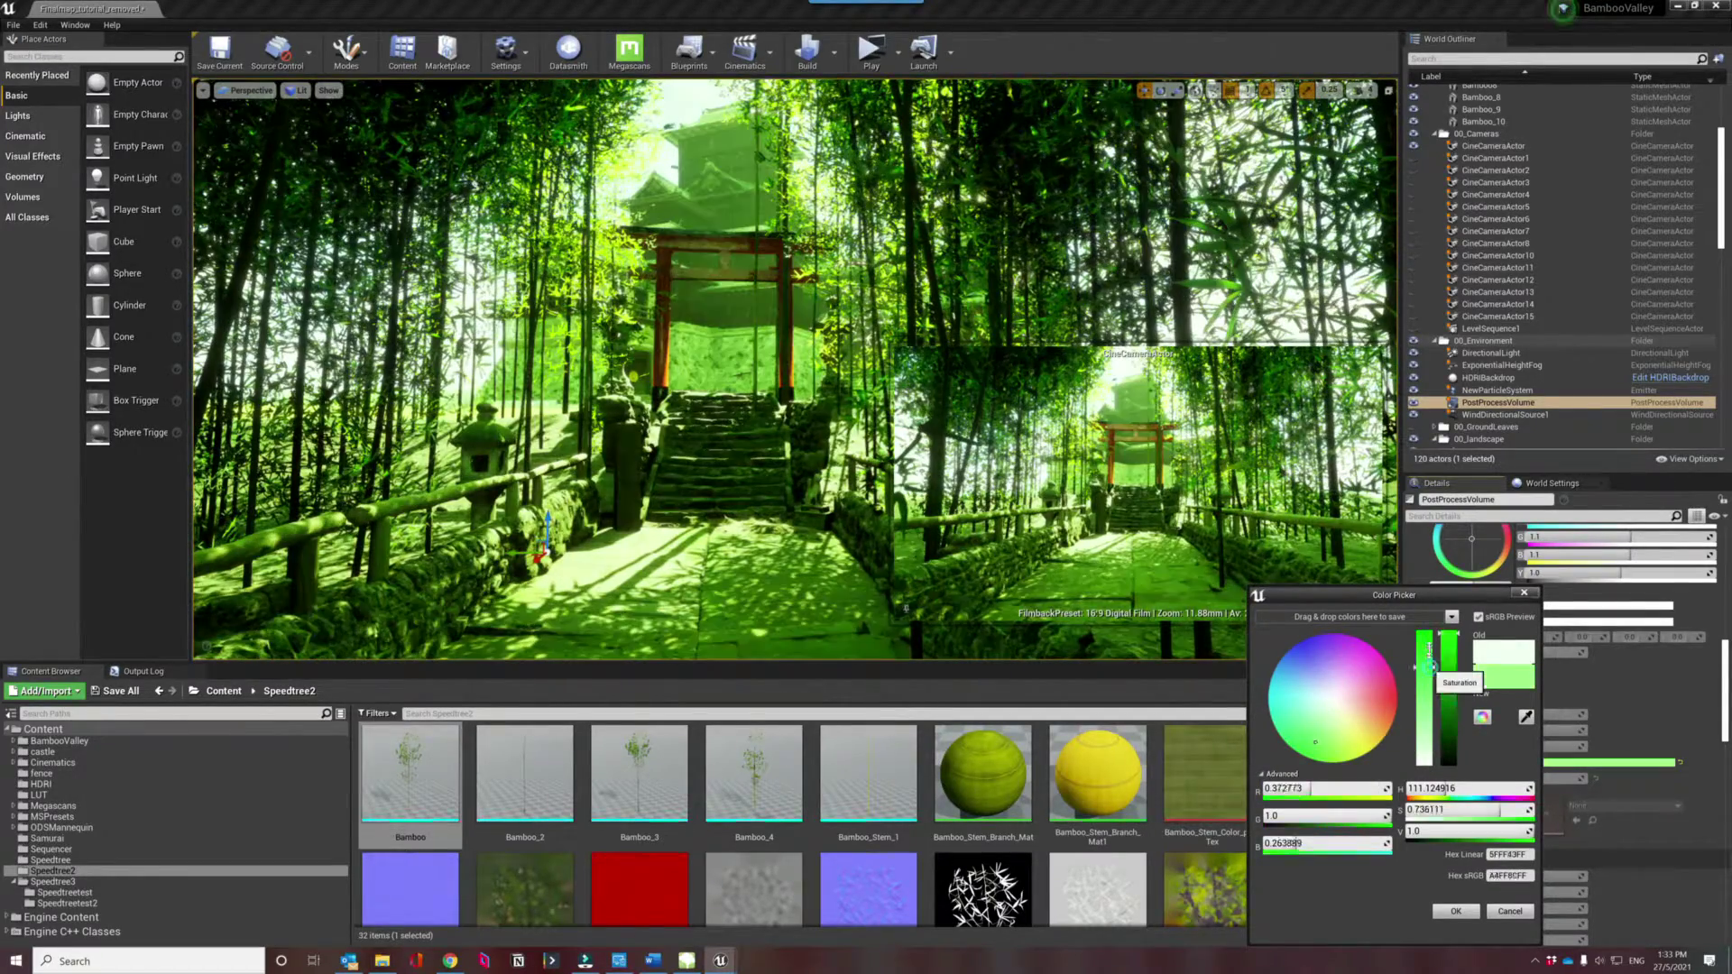
drag(1430, 646, 1436, 721)
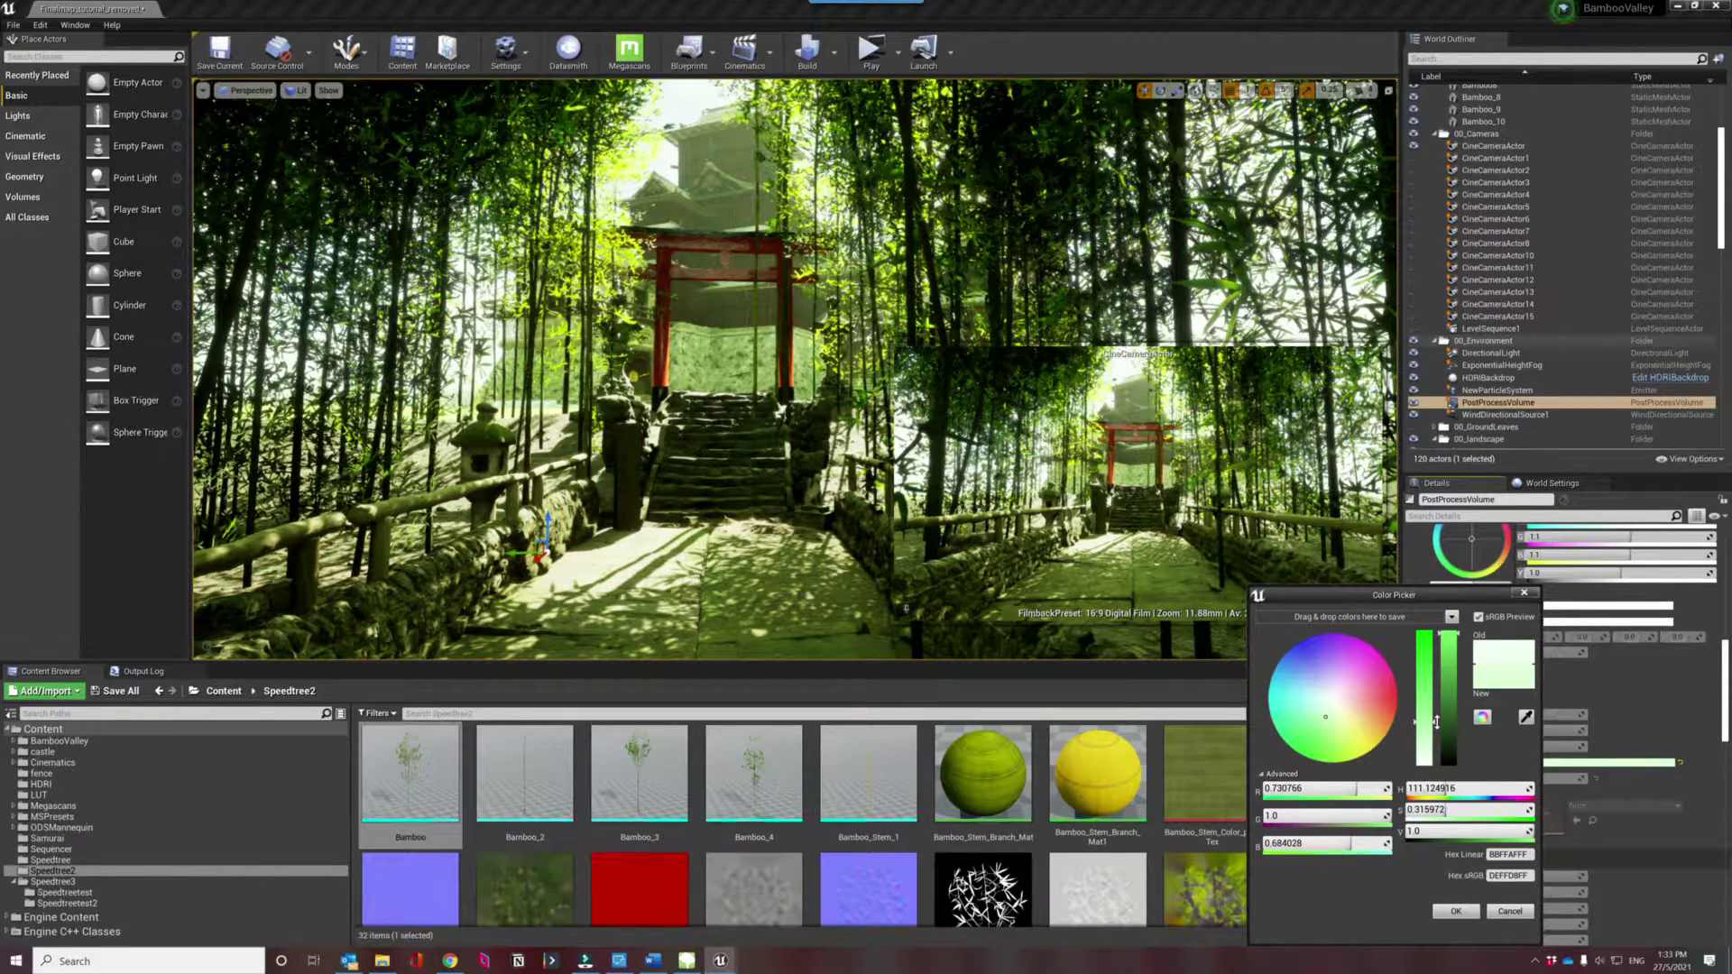
click(1454, 911)
scroll(1506, 717, down, 10)
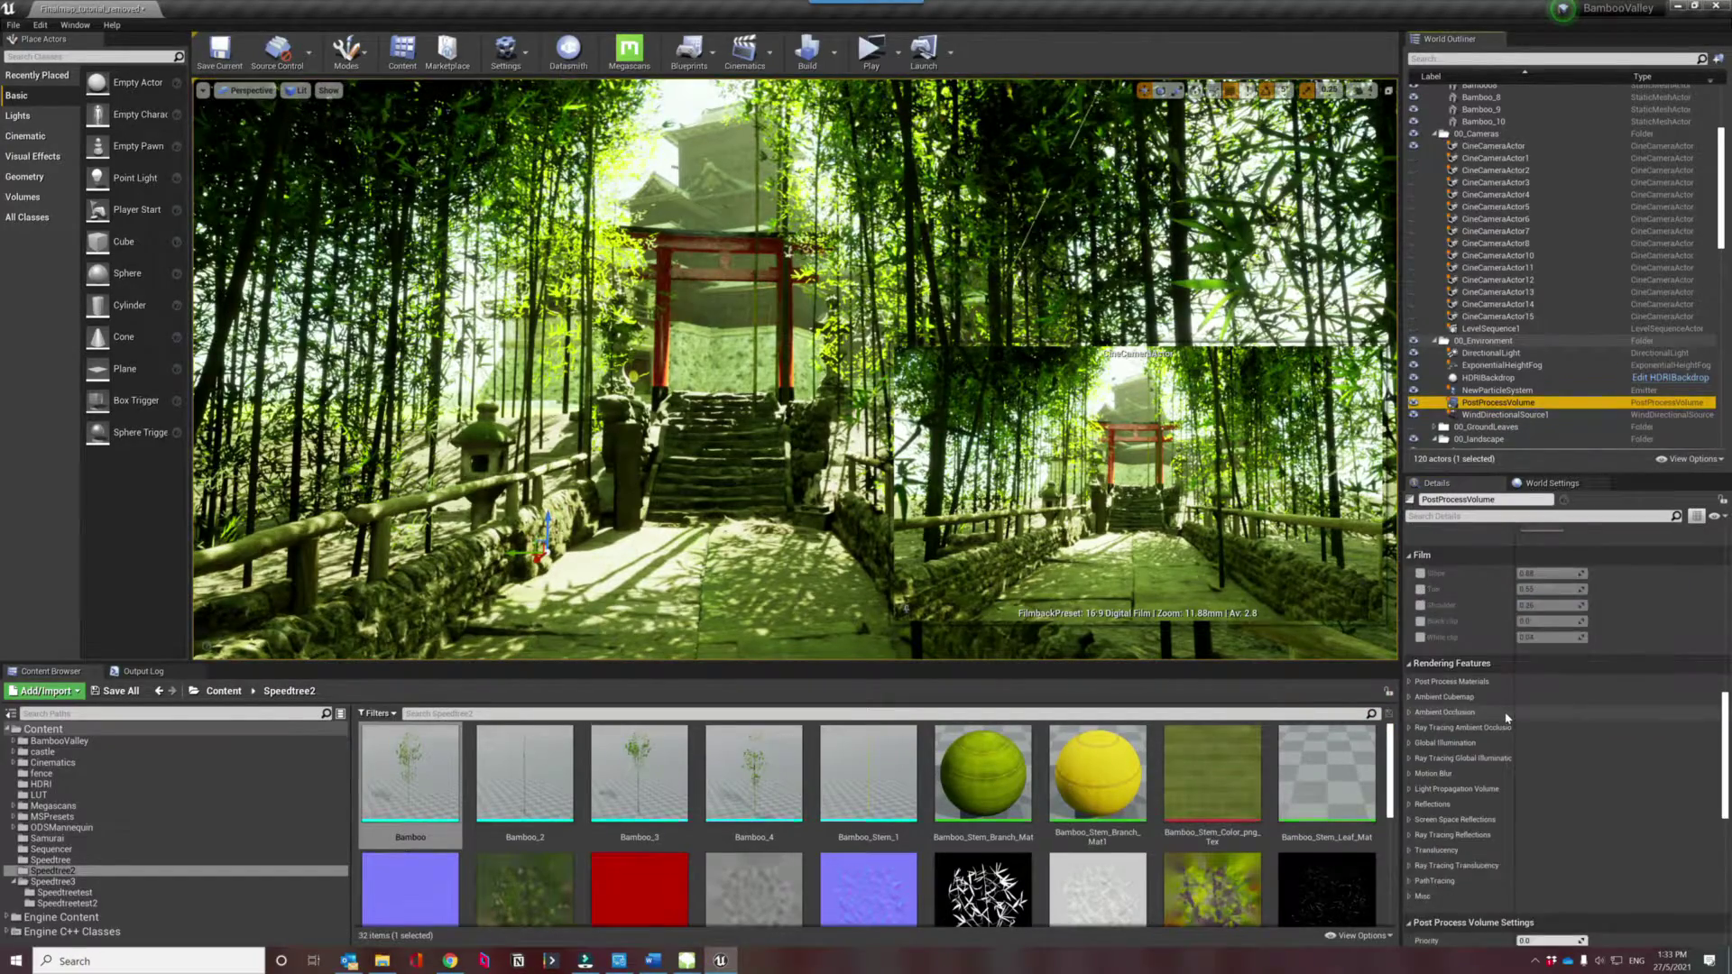
scroll(1454, 753, down, 1)
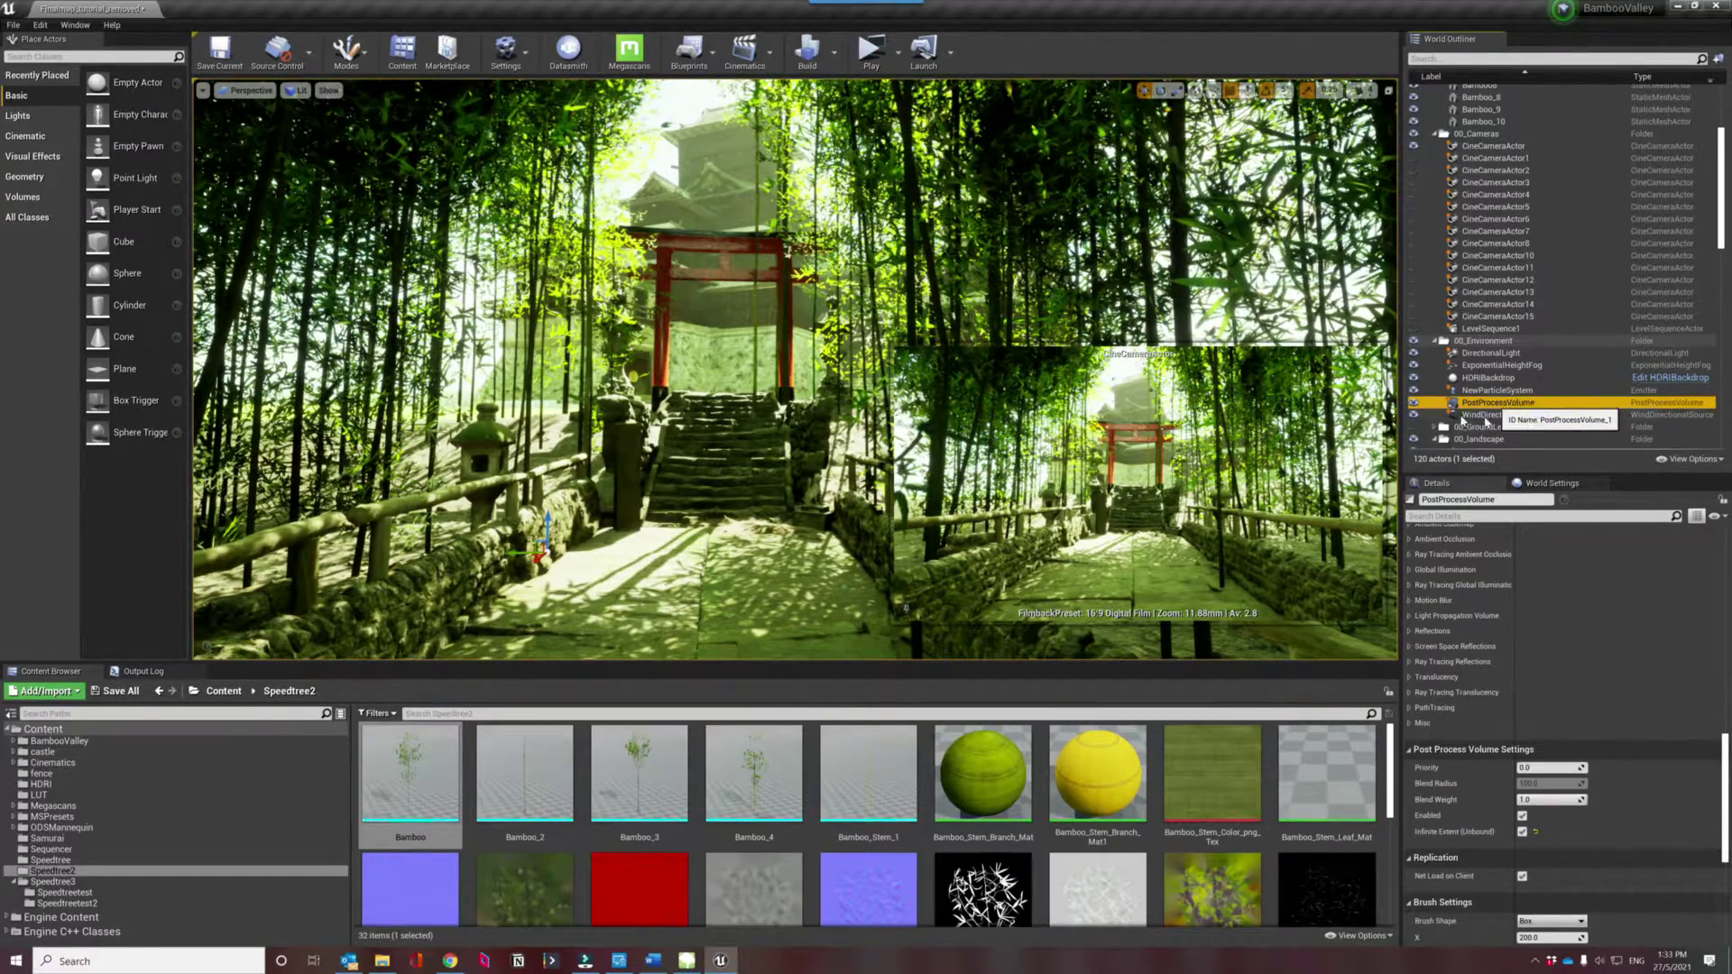
Select all leaf decals in the 00_GroundLeaves folder and make them visible, checking how they cover the stone path.
scroll(1484, 142, down, 3)
right_drag(802, 316, 749, 460)
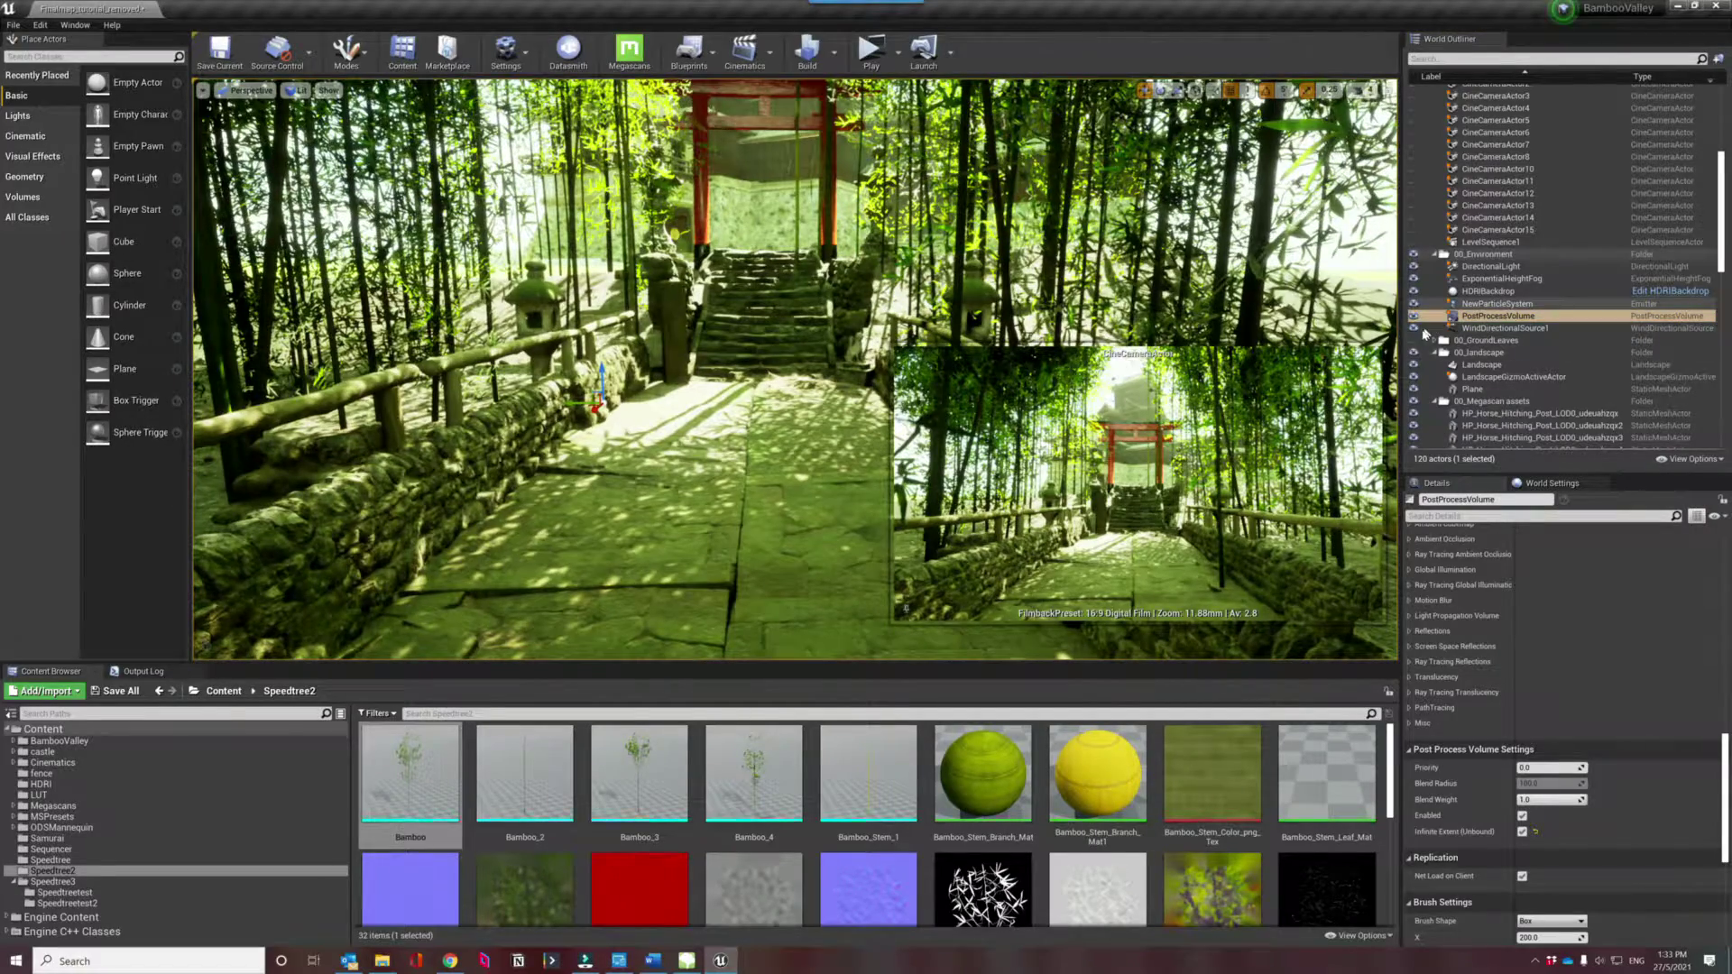
click(1434, 340)
click(1479, 352)
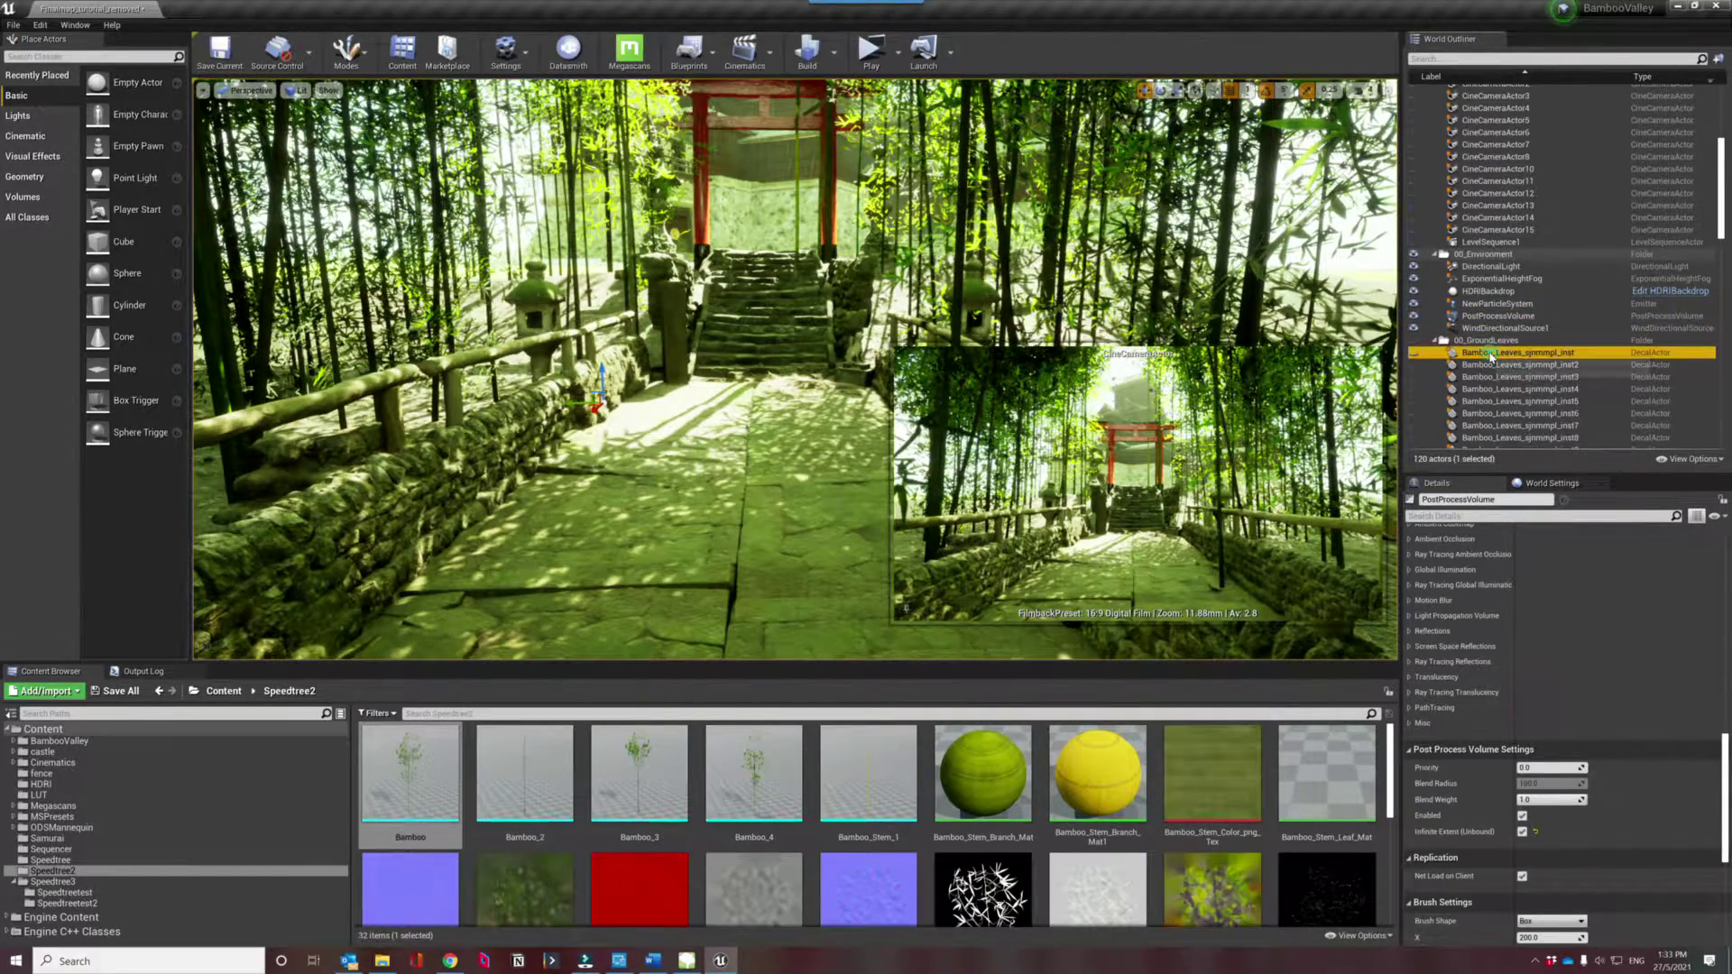
scroll(1481, 353, down, 10)
shift+click(1483, 354)
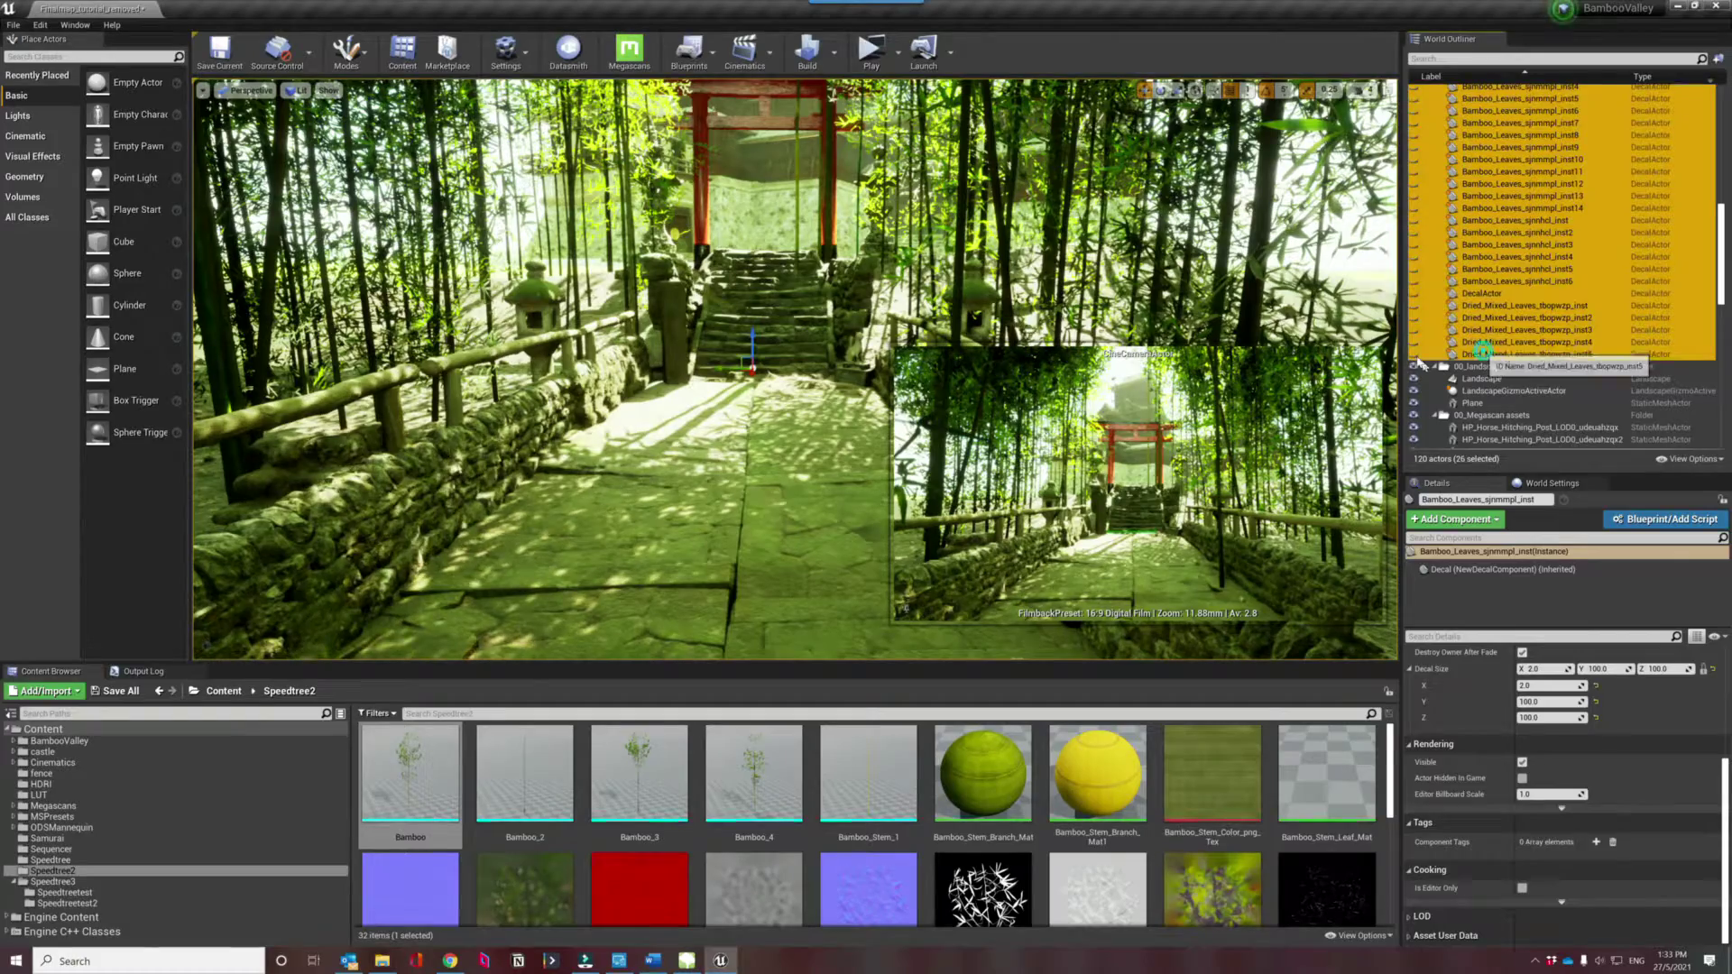
right_drag(768, 587, 806, 460)
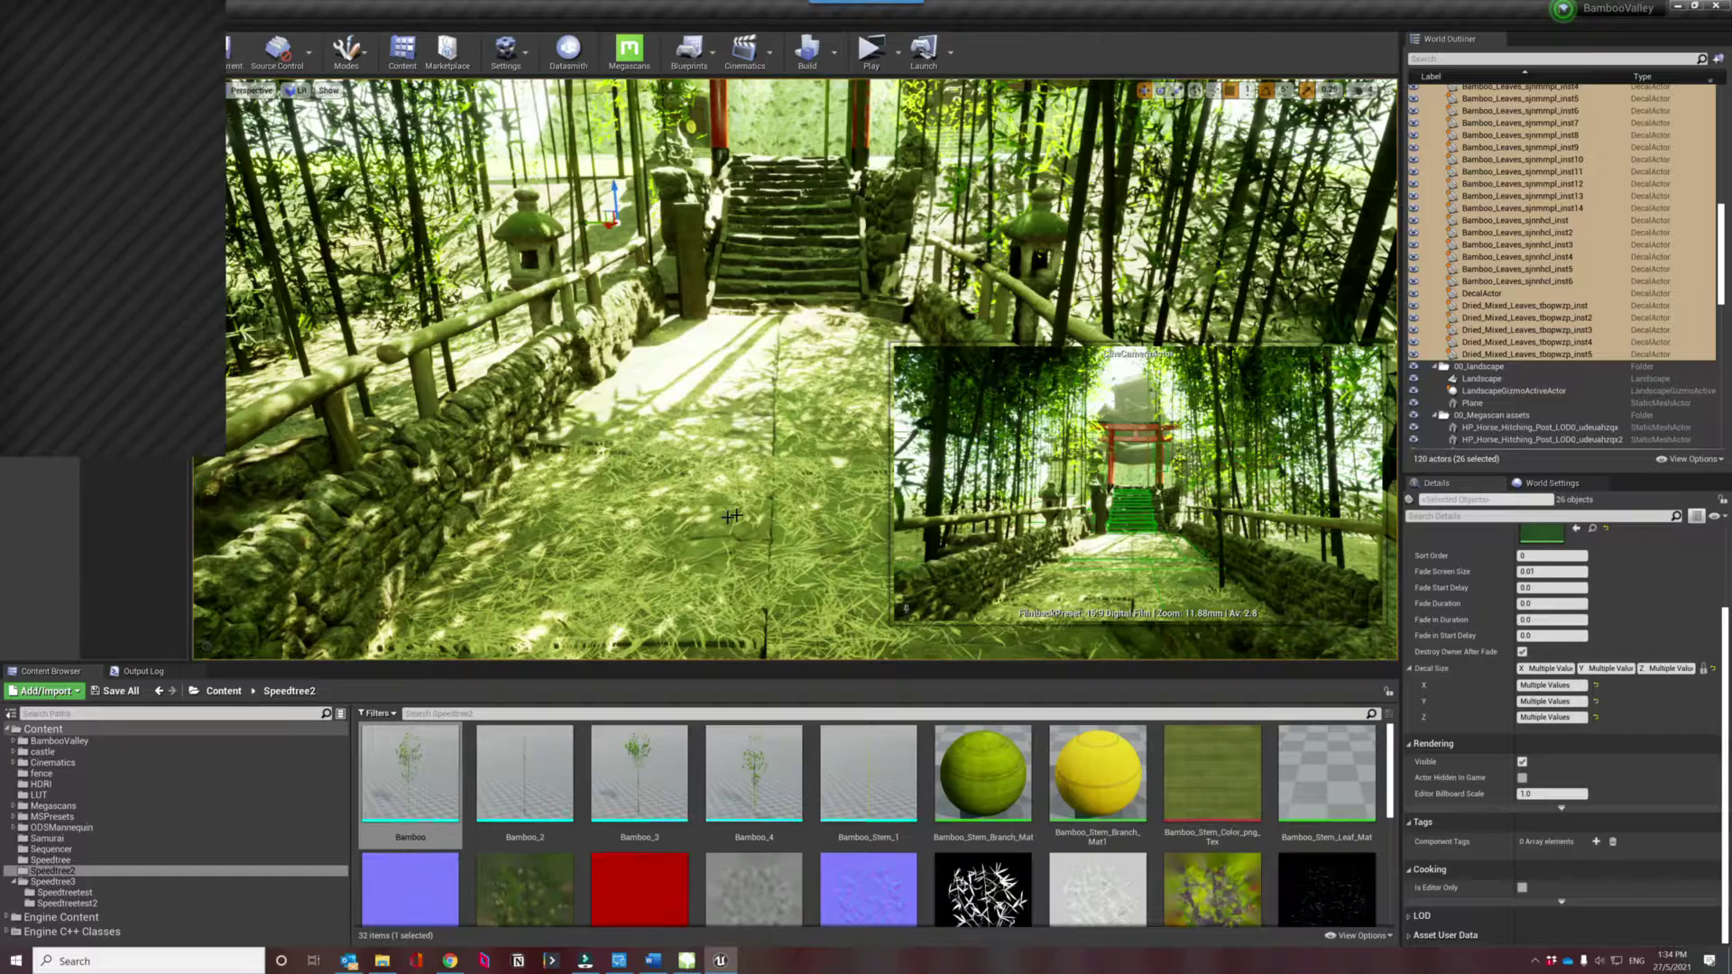
right_drag(737, 514, 722, 431)
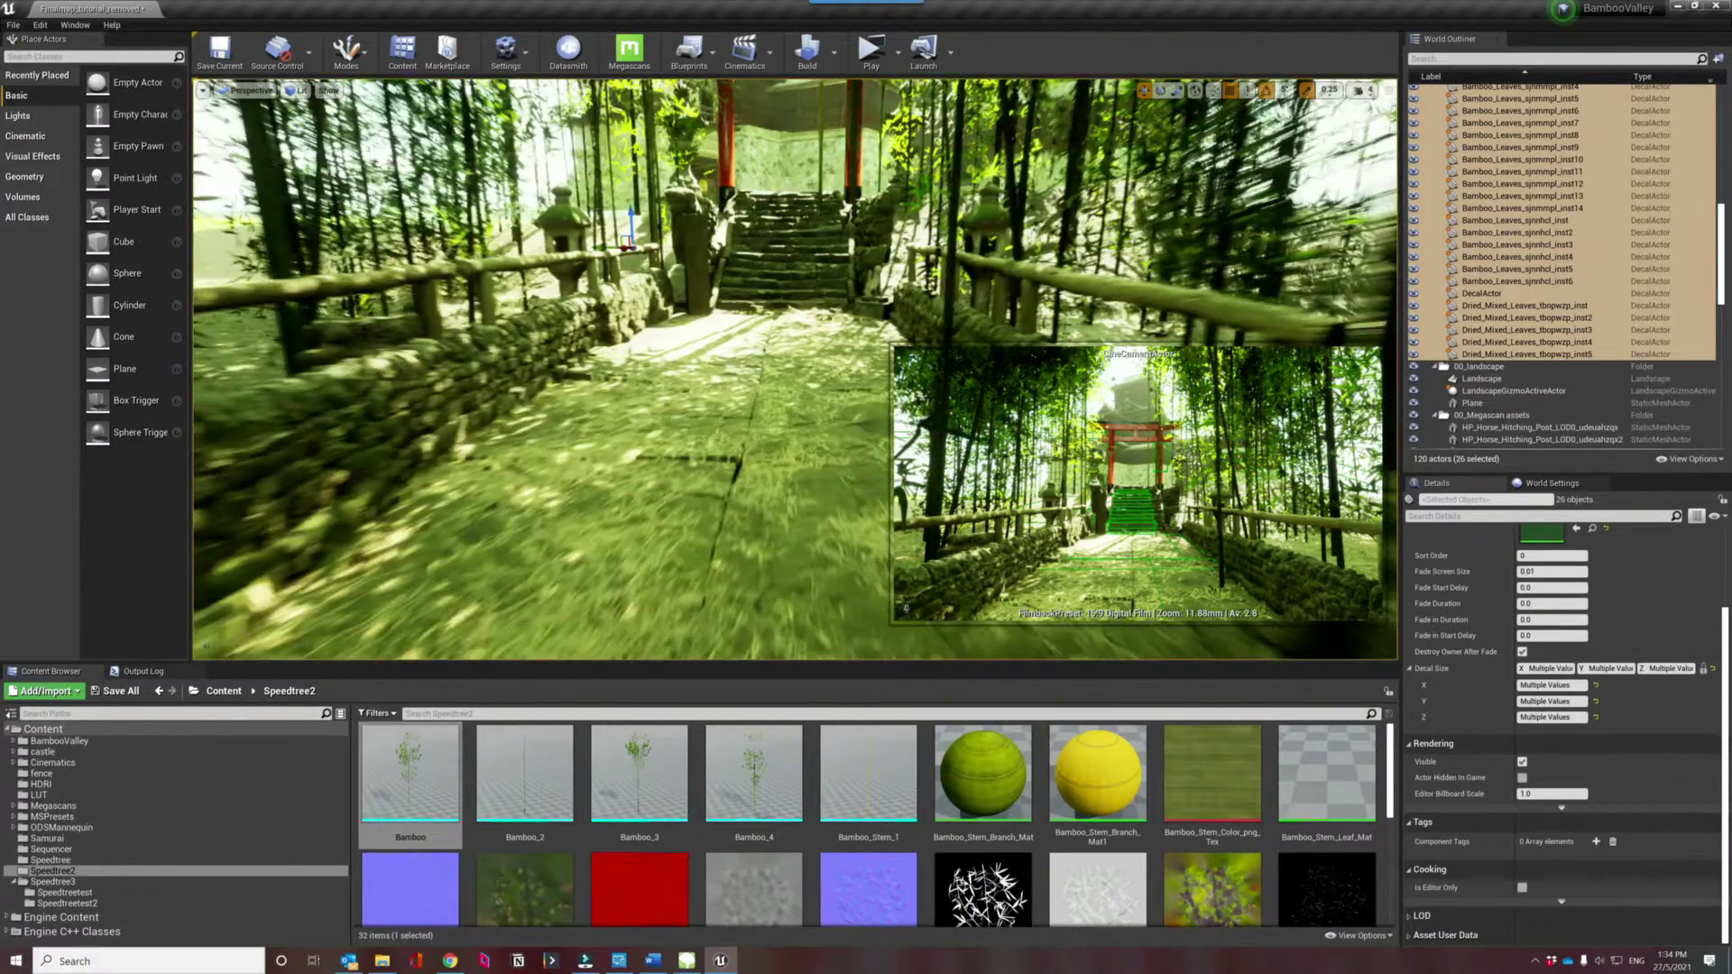
Make the three Pruned_Tree meshes around the torii gate visible and select the castle mesh unnamed_object2.
scroll(1617, 285, down, 10)
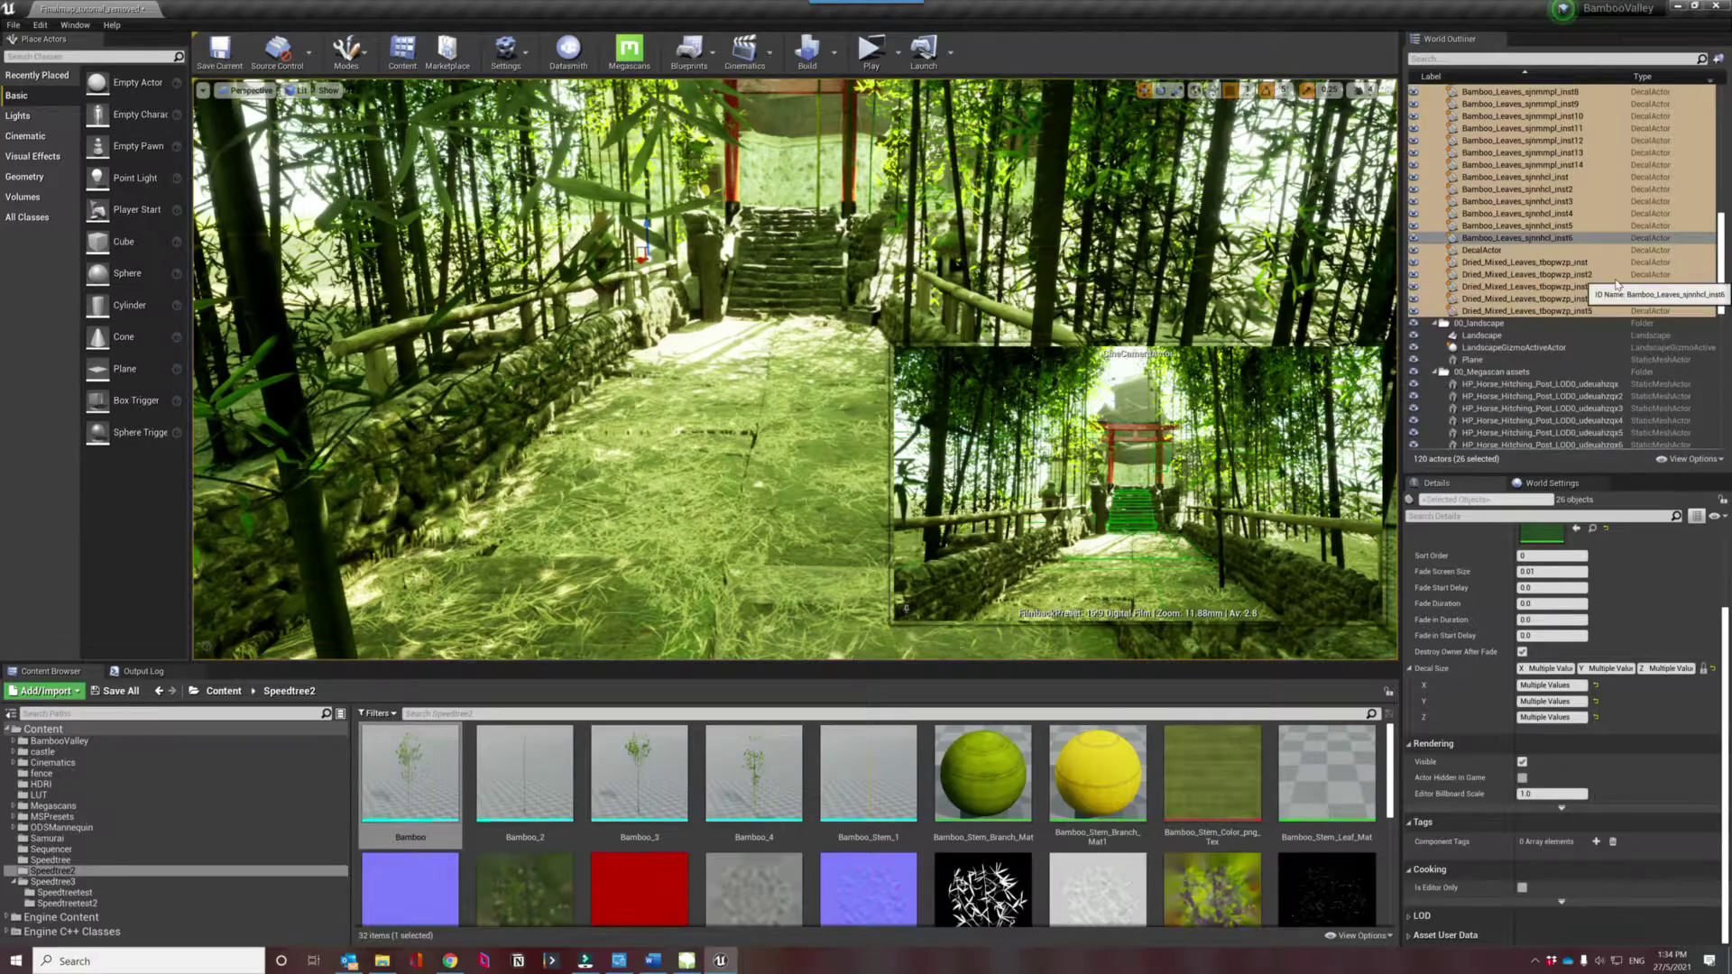
scroll(1617, 285, down, 5)
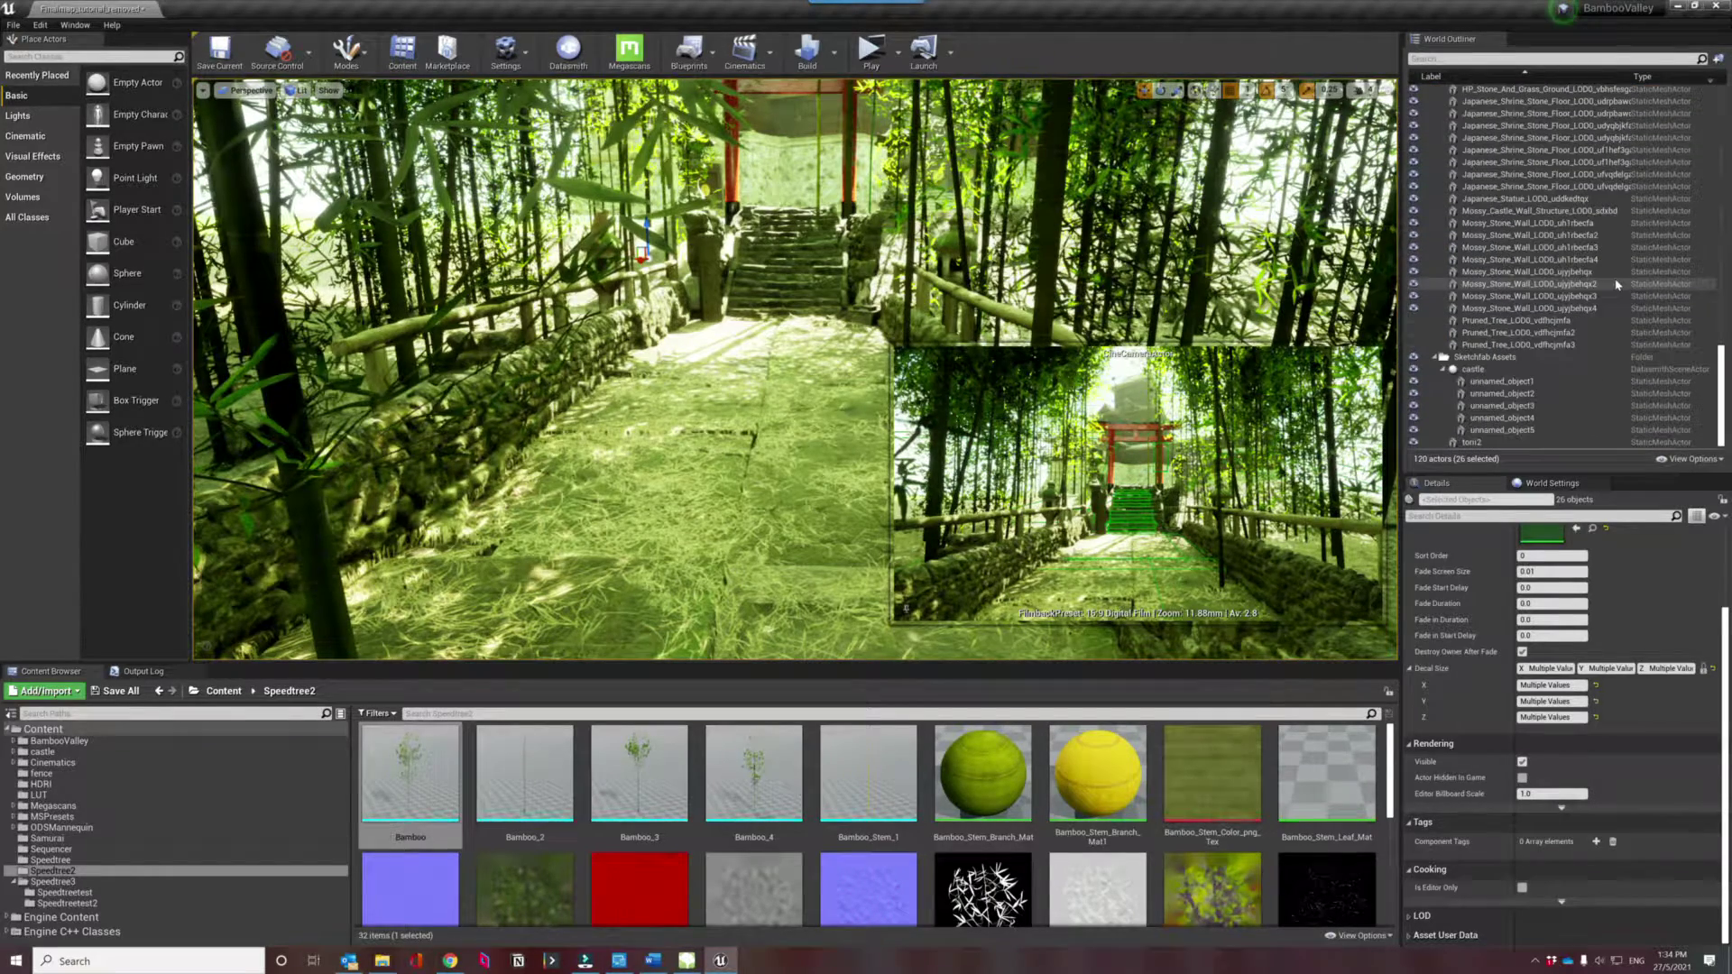
click(1497, 320)
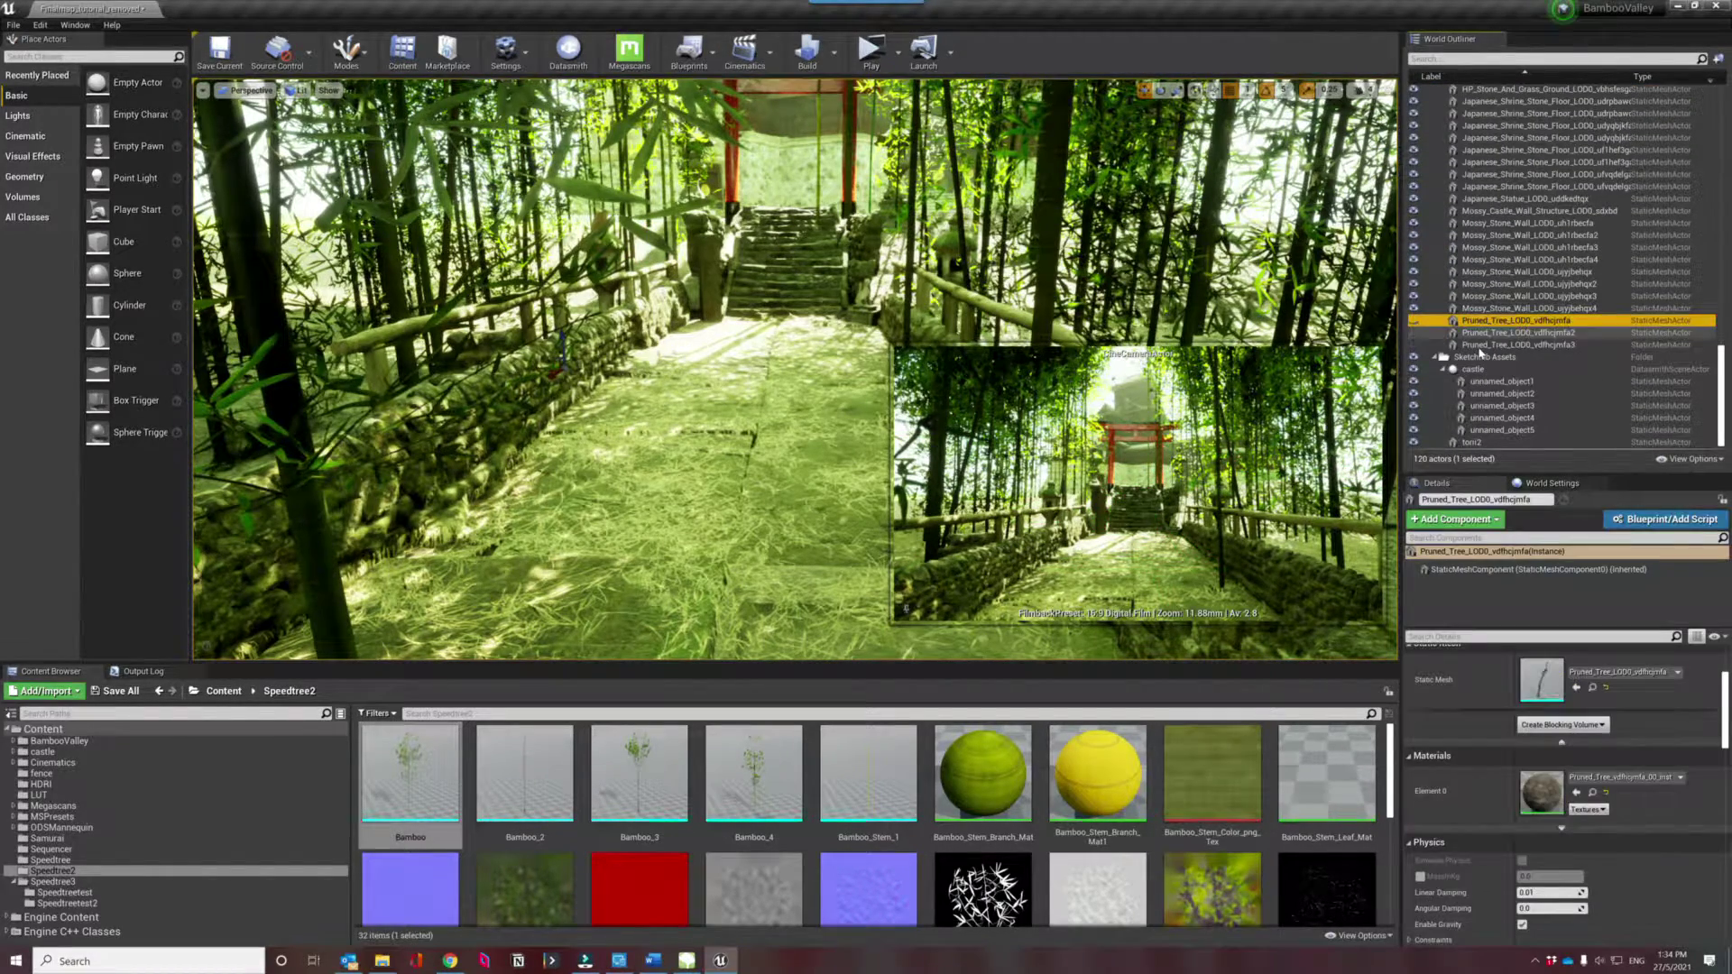
shift+click(1477, 346)
key(f)
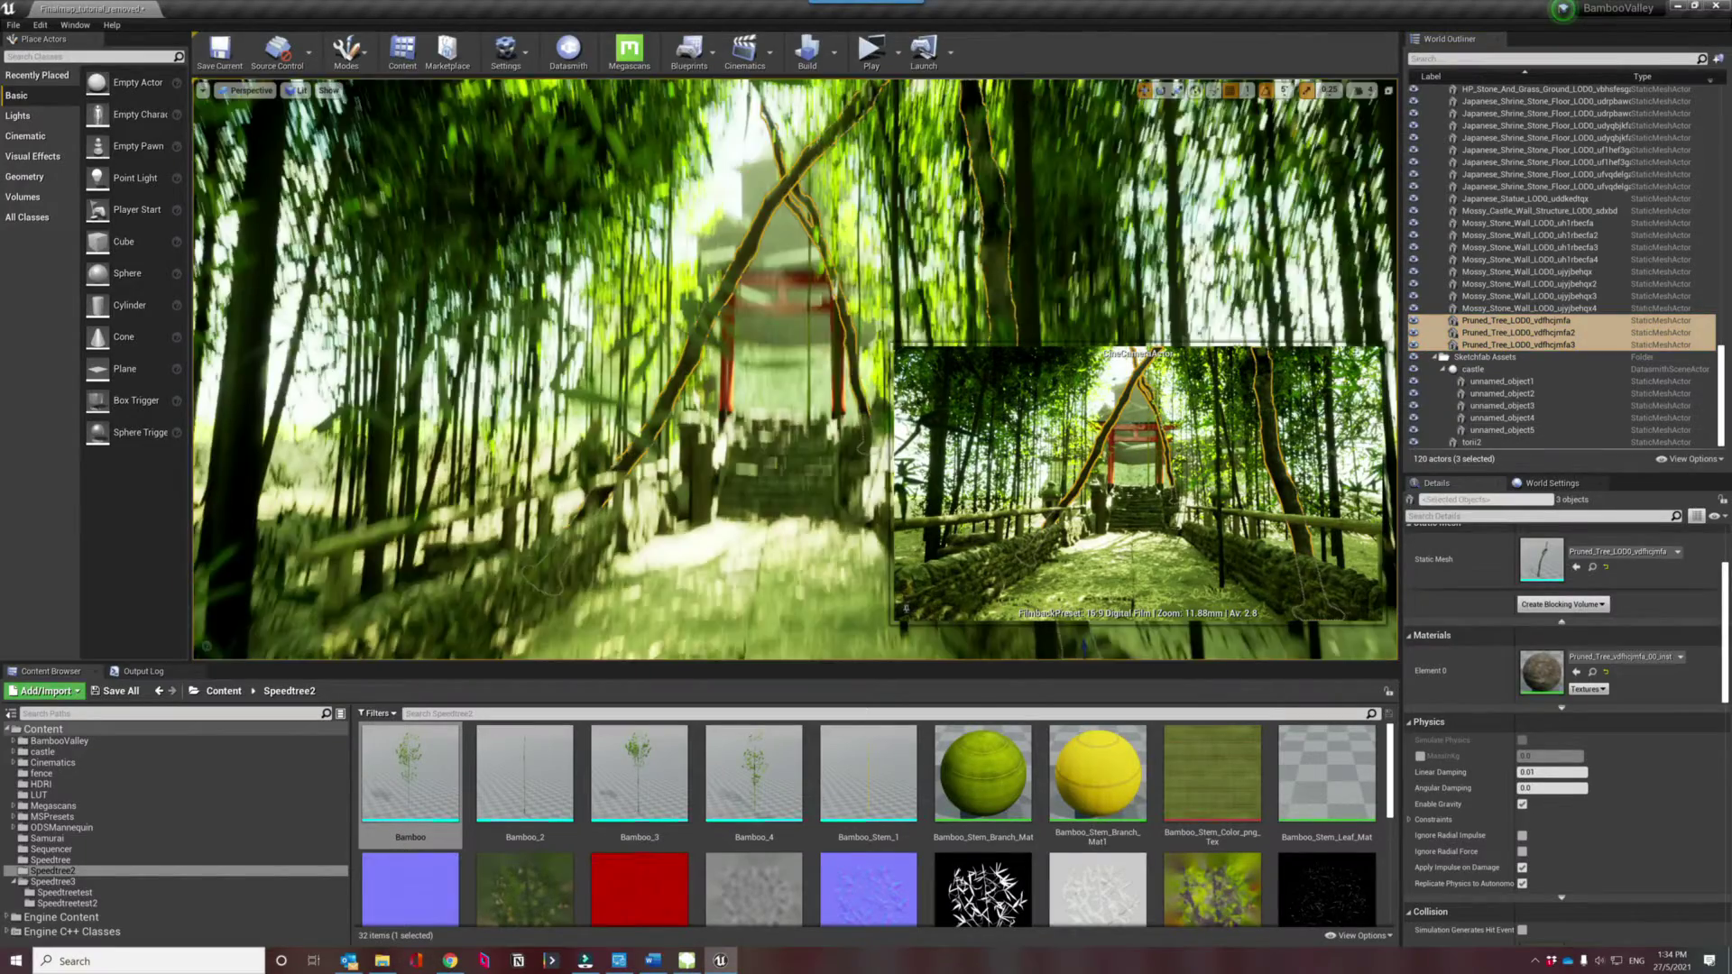
click(793, 360)
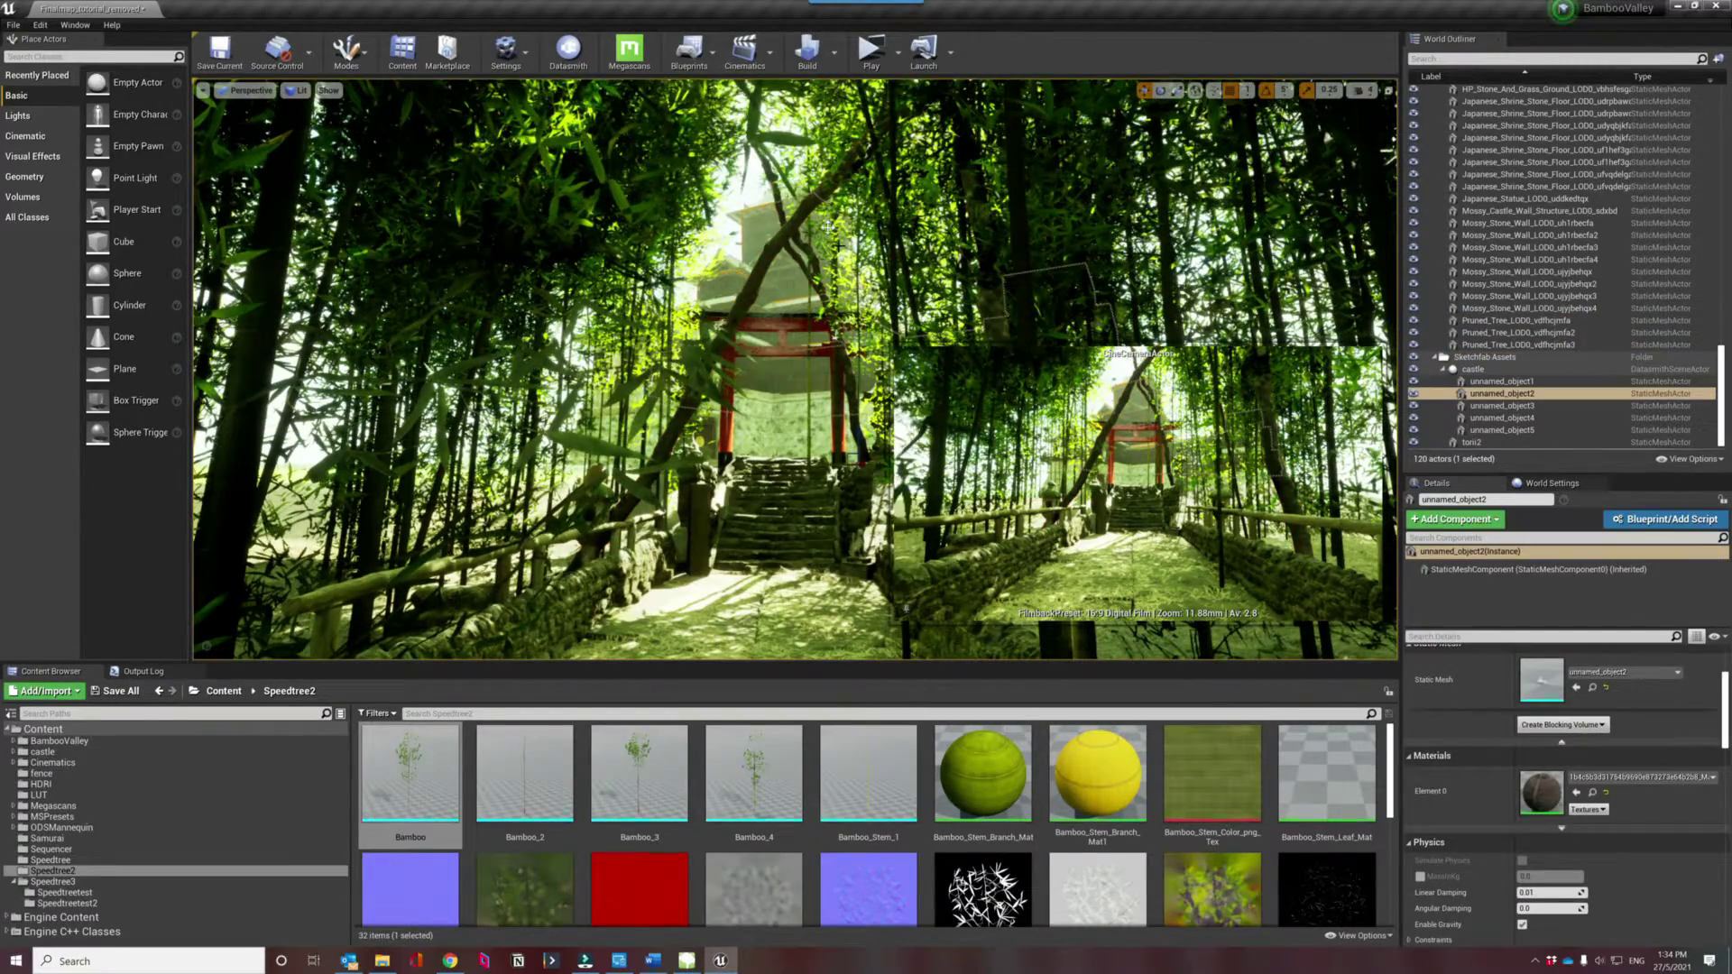